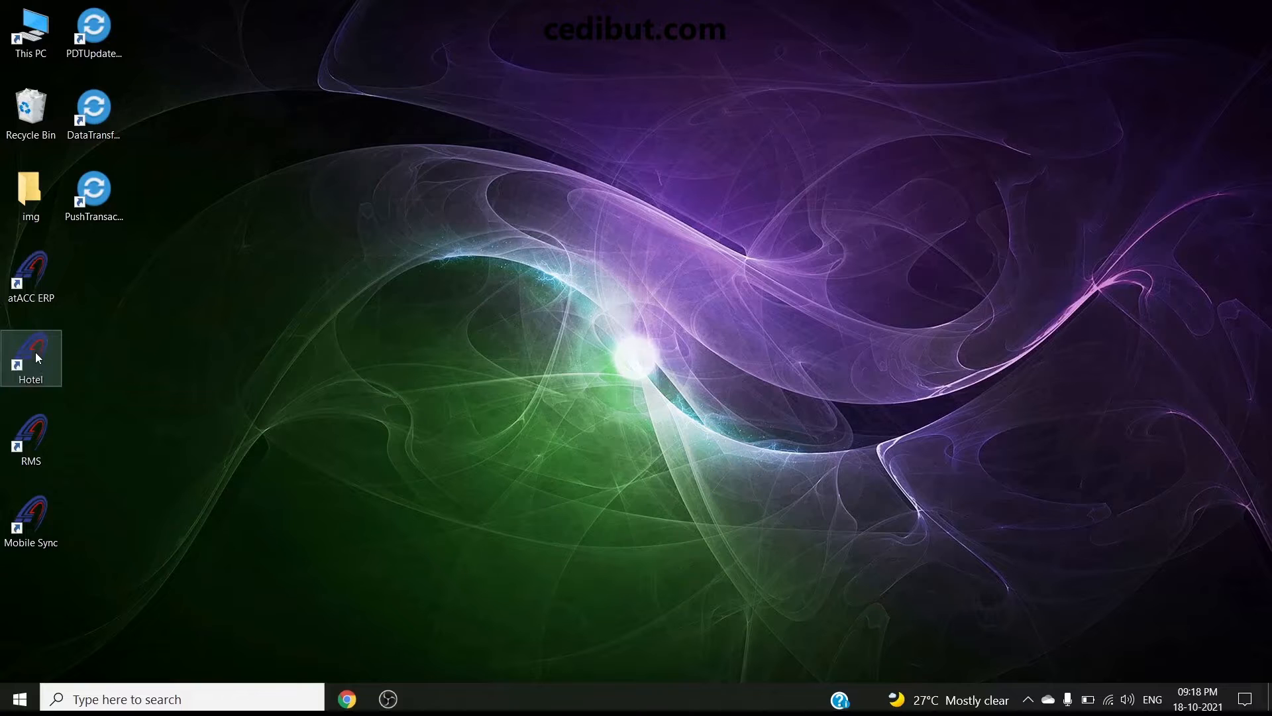
Launch the Hotel application from its desktop shortcut
{"action": "double_click", "coordinate": [39, 357]}
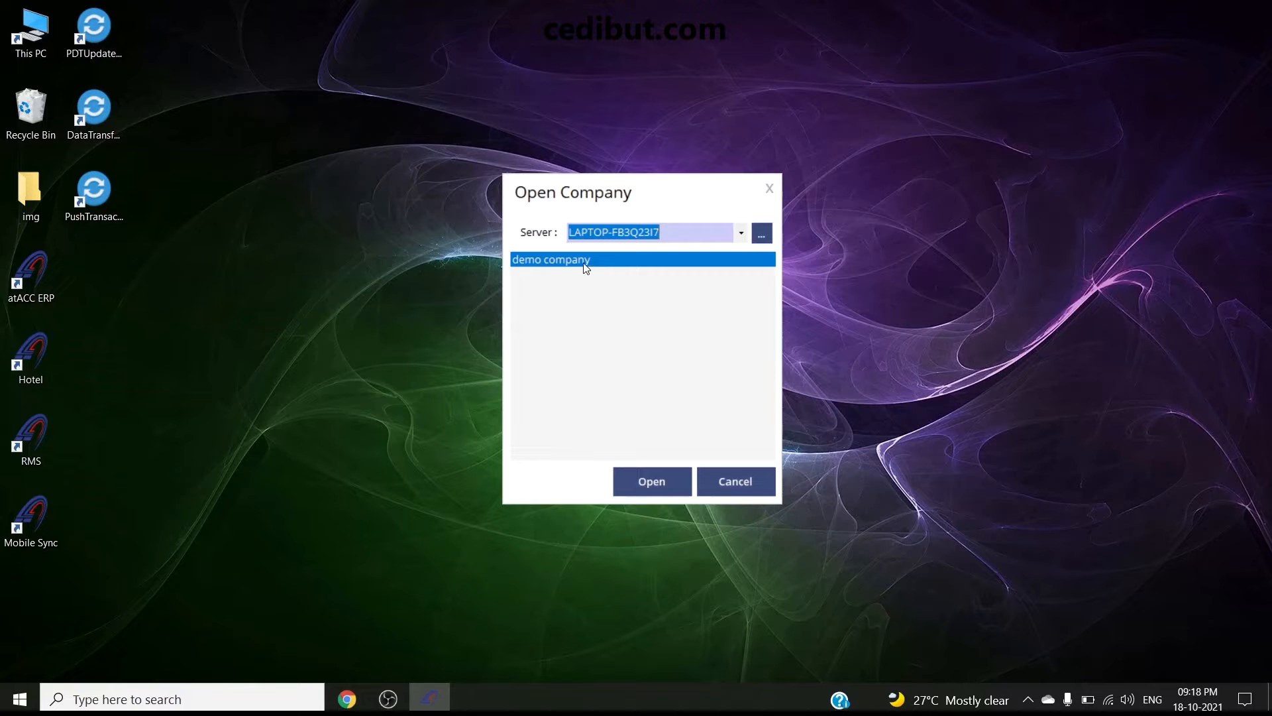
Open the demo company from the Open Company dialog
{"action": "left_click", "coordinate": [654, 479]}
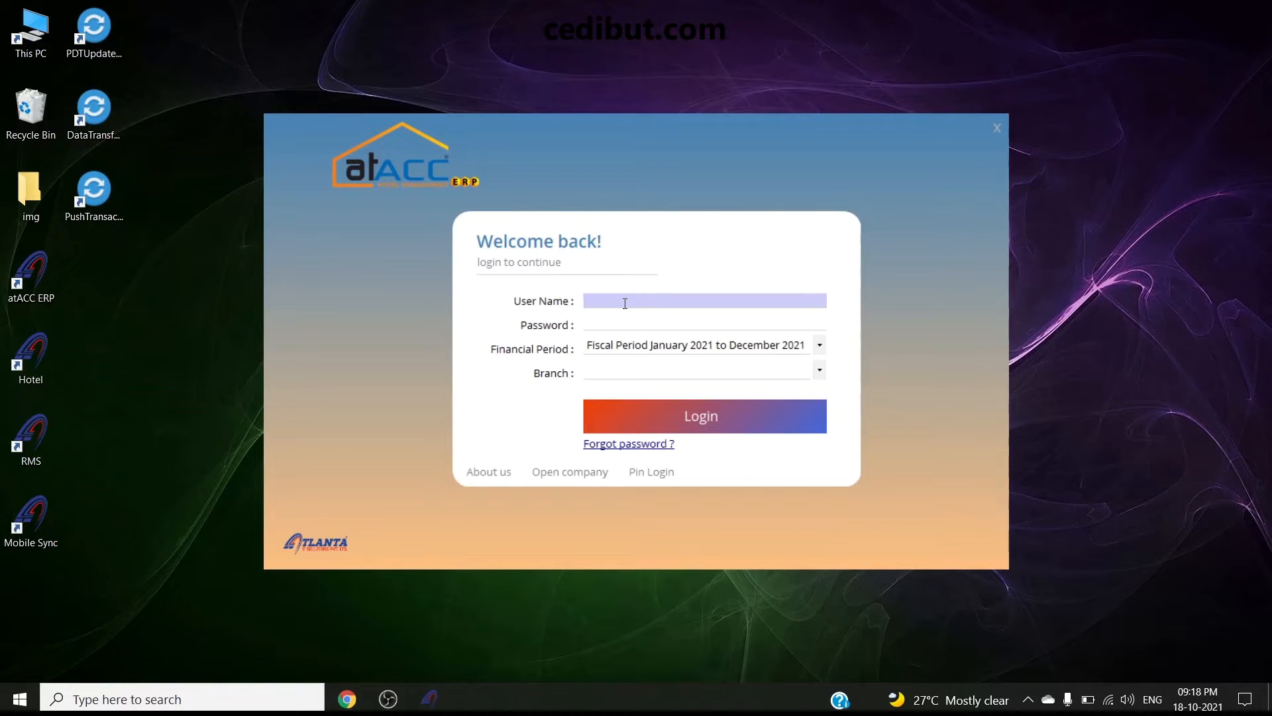
Log in as admin with the password to Main Branch, fiscal period January–December 2021
{"action": "type", "text": "admin"}
{"action": "key", "text": "Tab"}
{"action": "type", "text": "*****"}
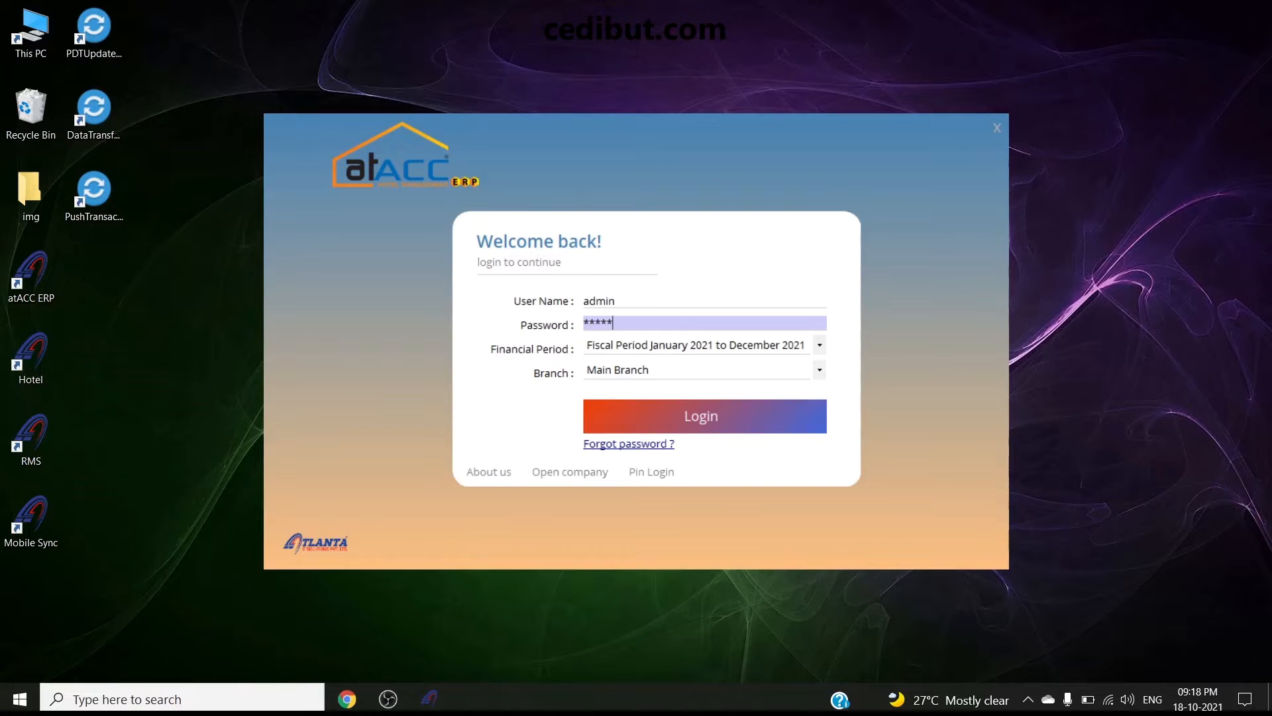
{"action": "left_click", "coordinate": [646, 371]}
{"action": "left_click", "coordinate": [674, 347]}
{"action": "left_click", "coordinate": [676, 363]}
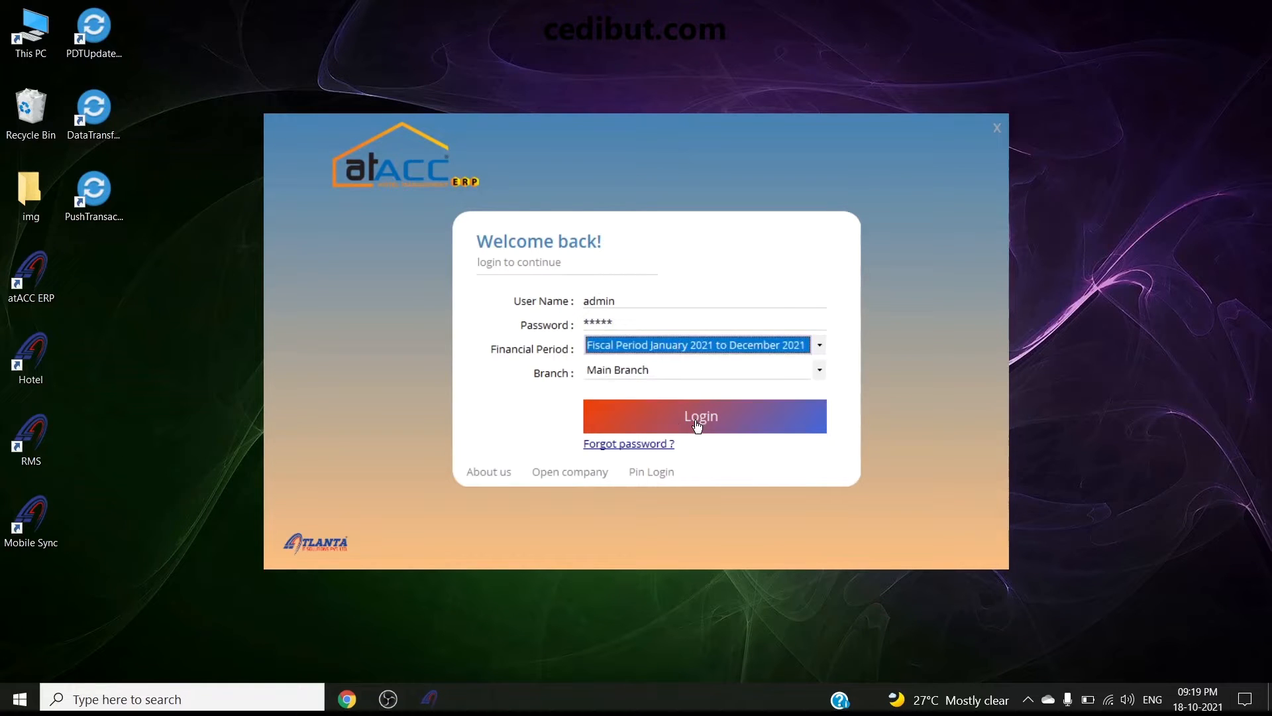
{"action": "left_click", "coordinate": [697, 419]}
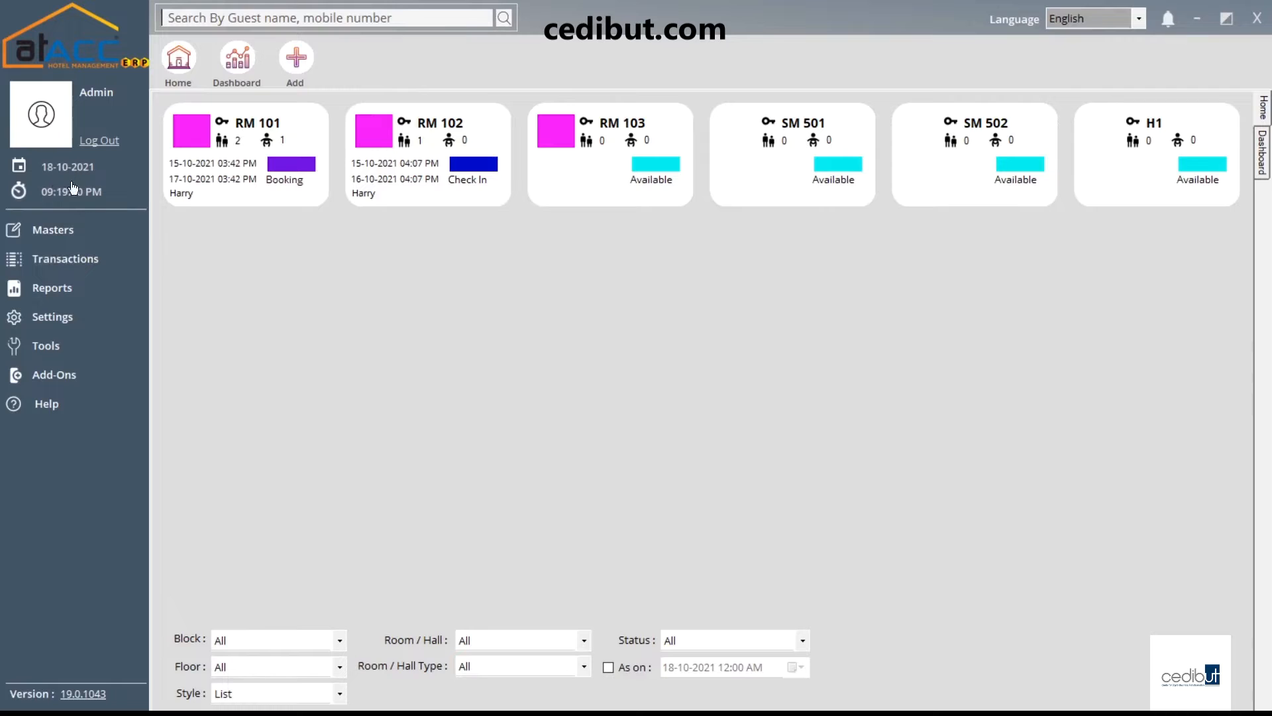
Open the Masters menu listing record types from Block through Agent
{"action": "left_click", "coordinate": [91, 237]}
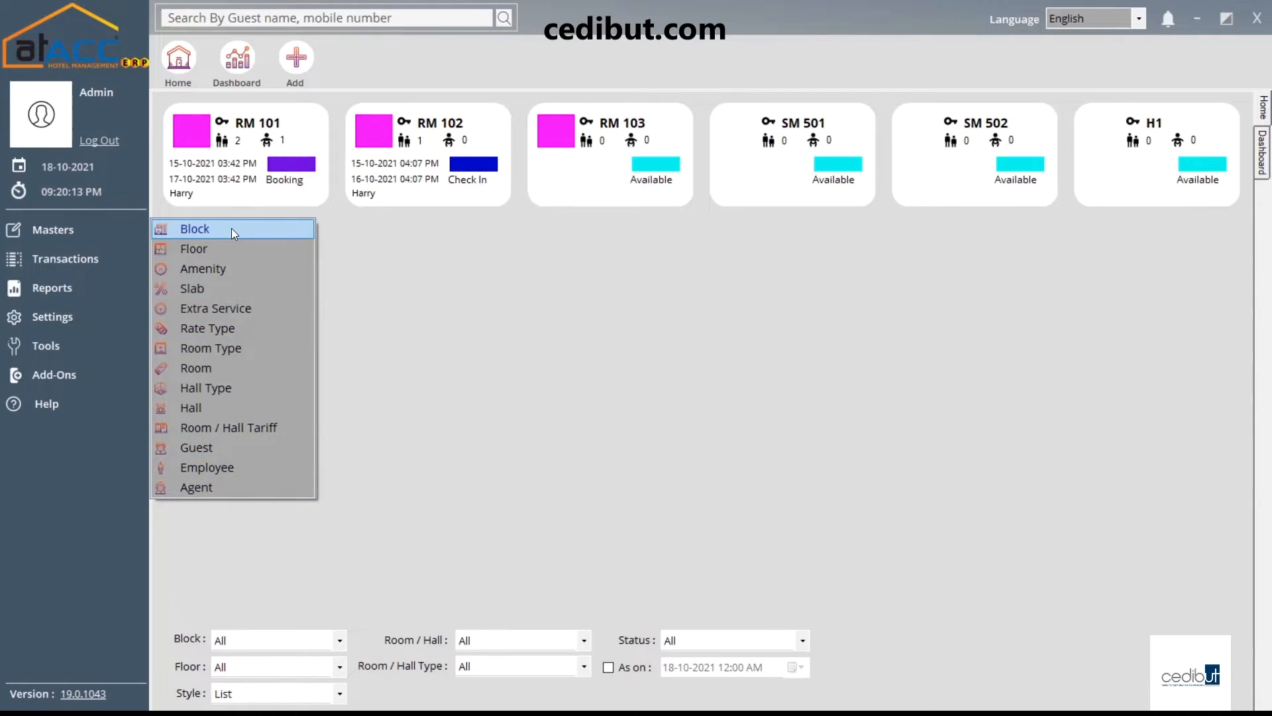
Open the Block master and load the existing Block A (H-BL1) record
{"action": "left_click", "coordinate": [232, 227]}
{"action": "left_click", "coordinate": [827, 483]}
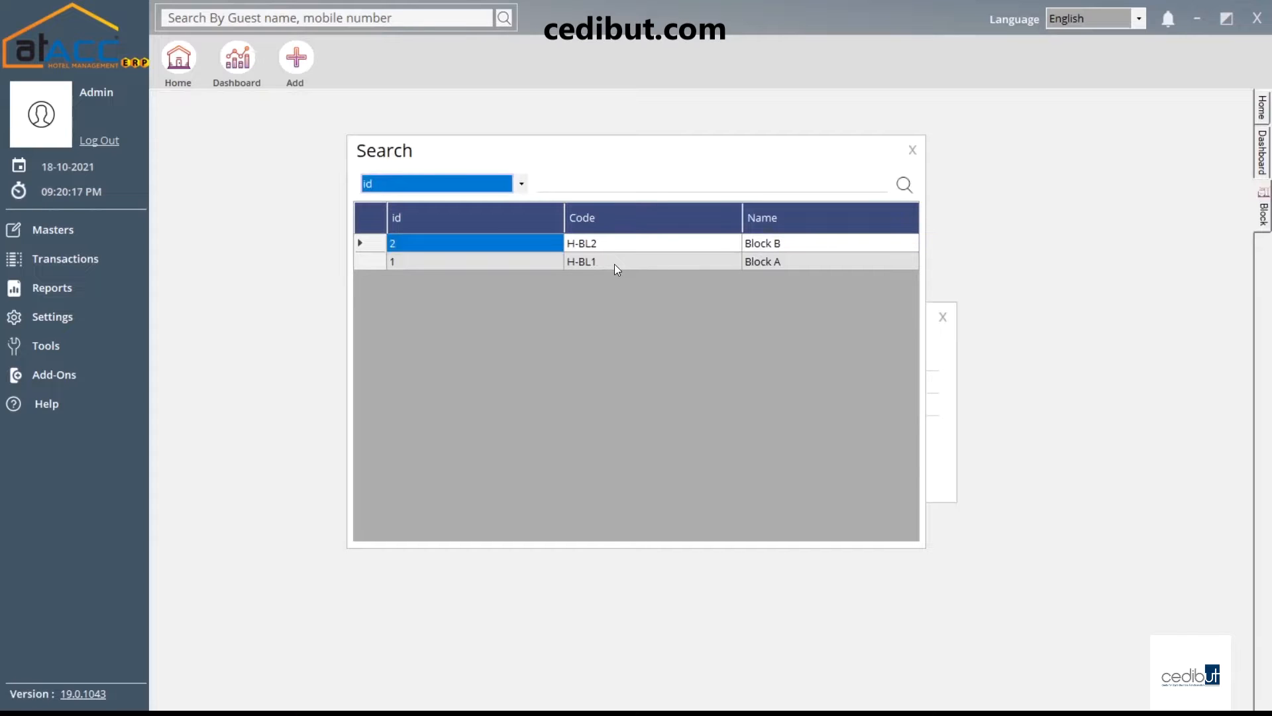
{"action": "double_click", "coordinate": [615, 261]}
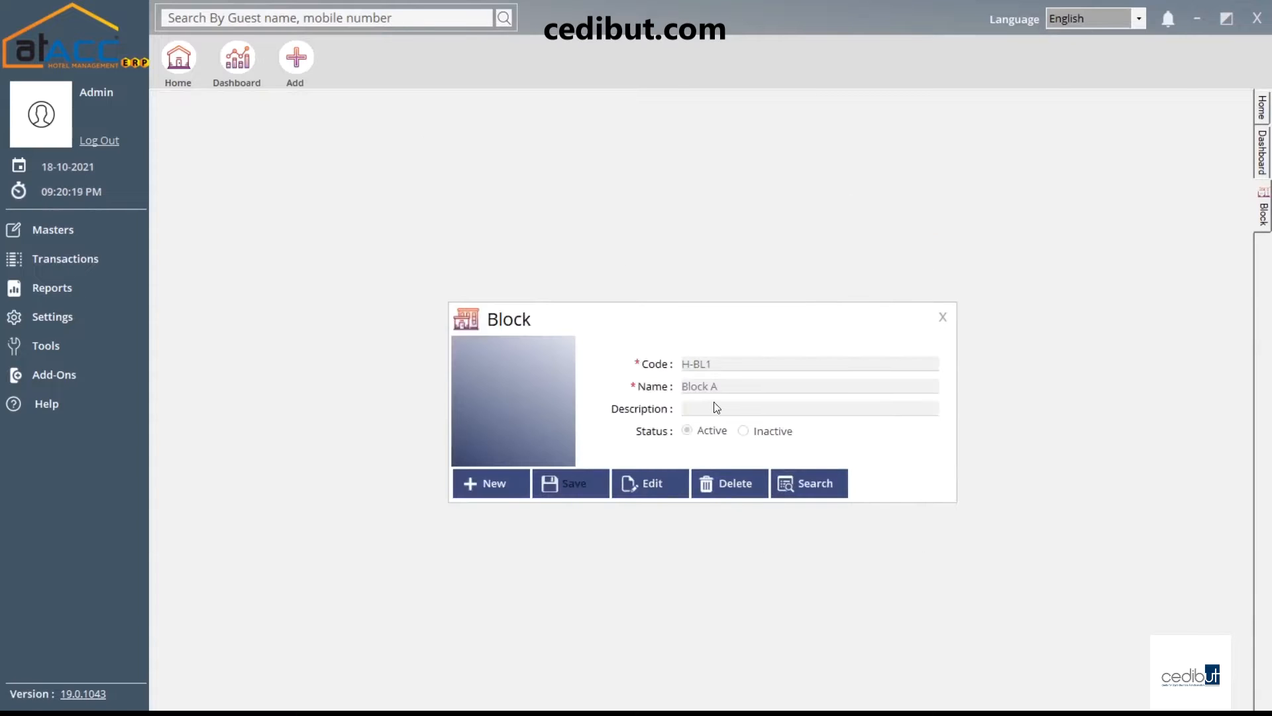
Edit Block A, save and confirm the update, then close the Block form
{"action": "left_click", "coordinate": [652, 483]}
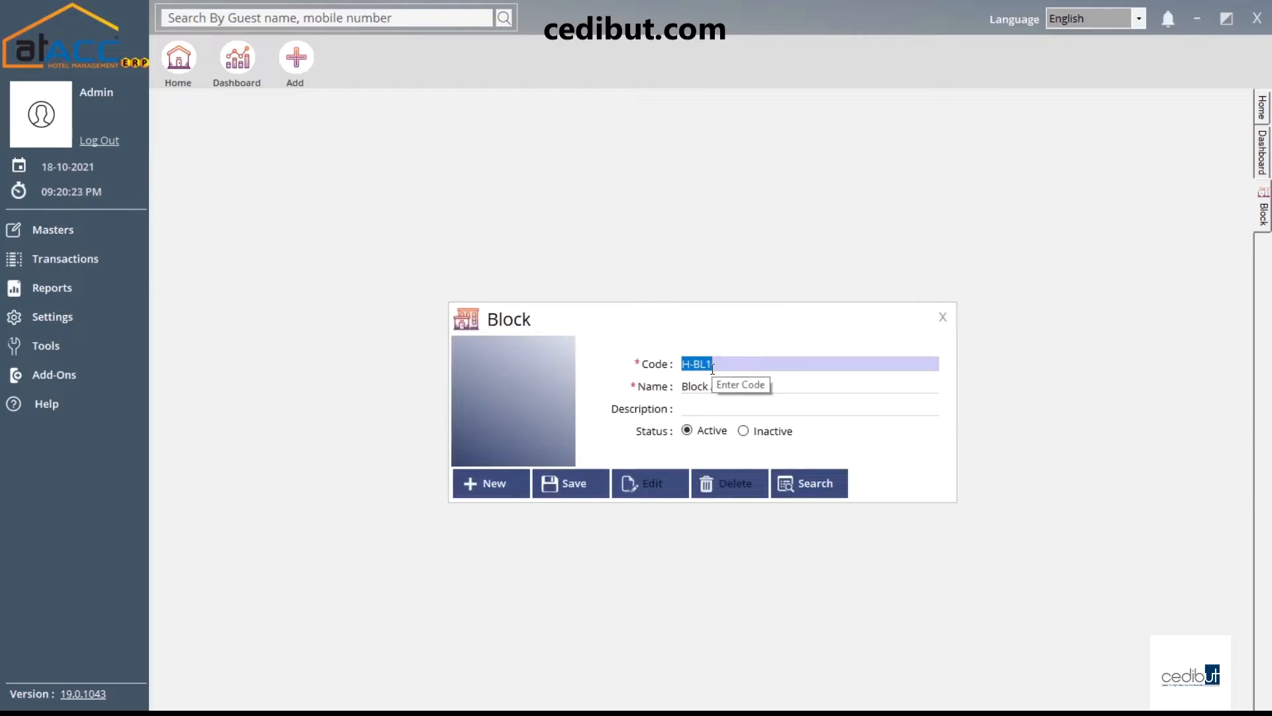
{"action": "left_click", "coordinate": [693, 392]}
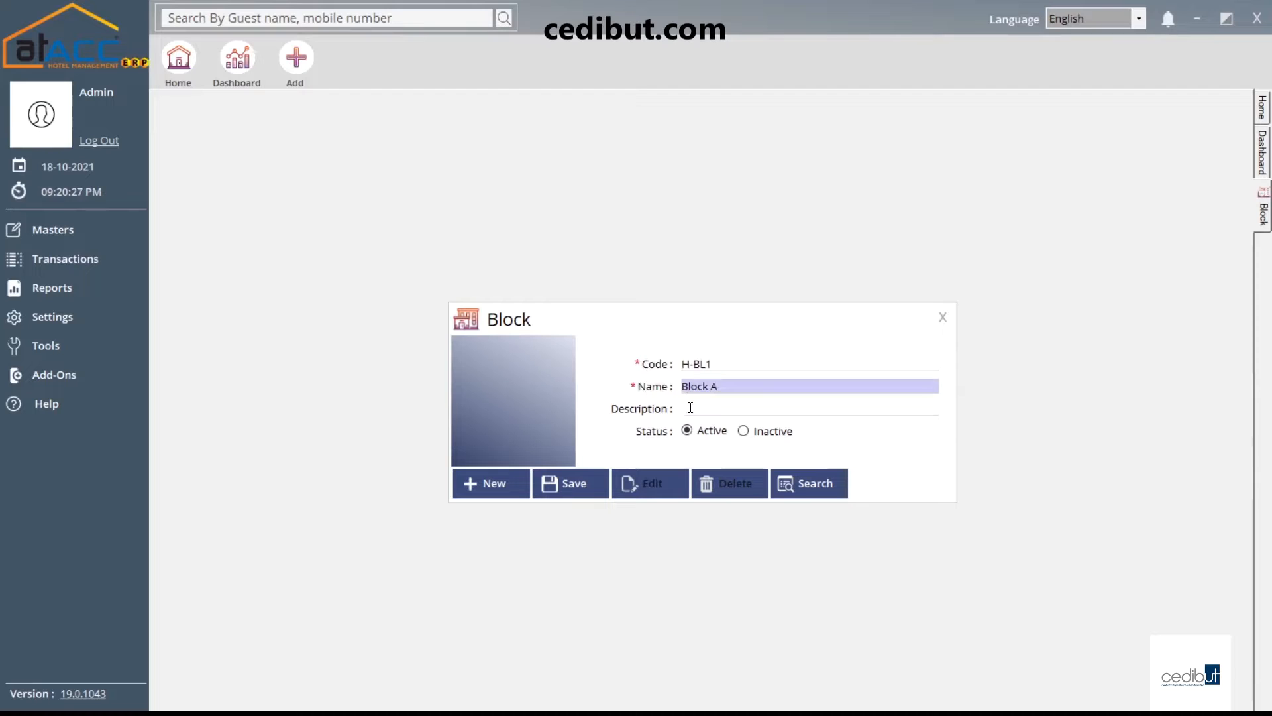
{"action": "left_click", "coordinate": [691, 407]}
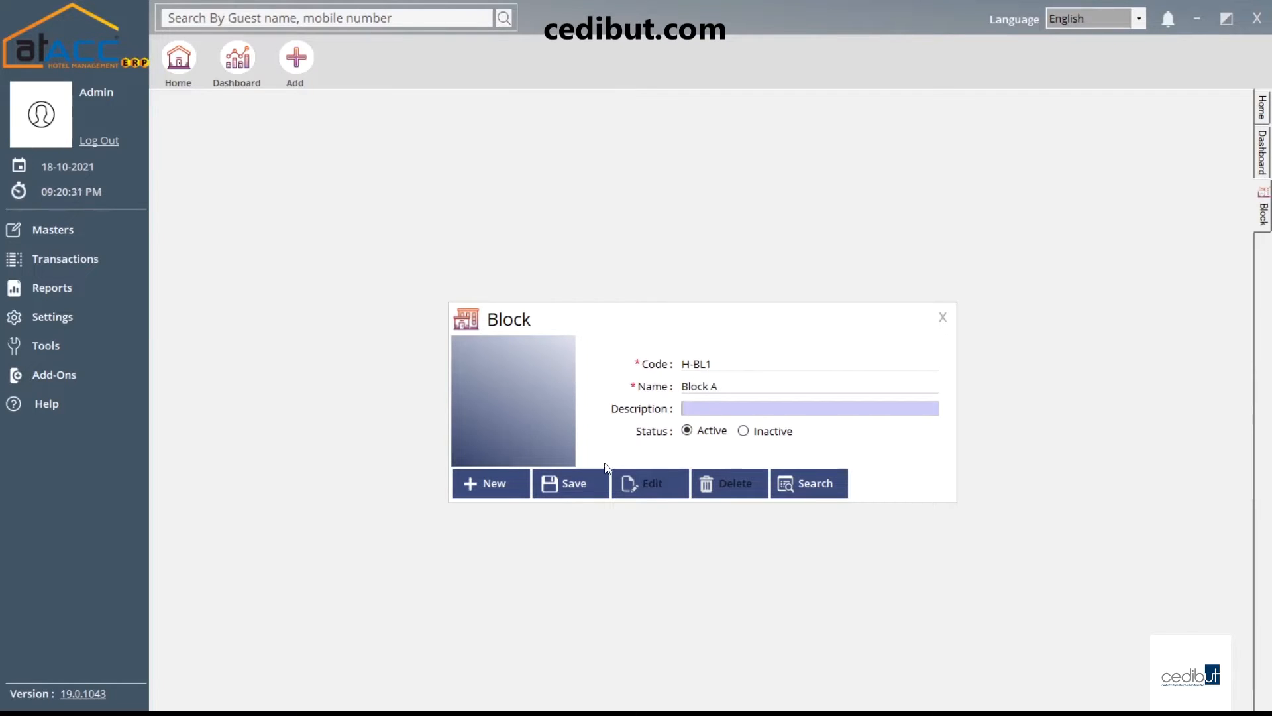
{"action": "left_click", "coordinate": [574, 485]}
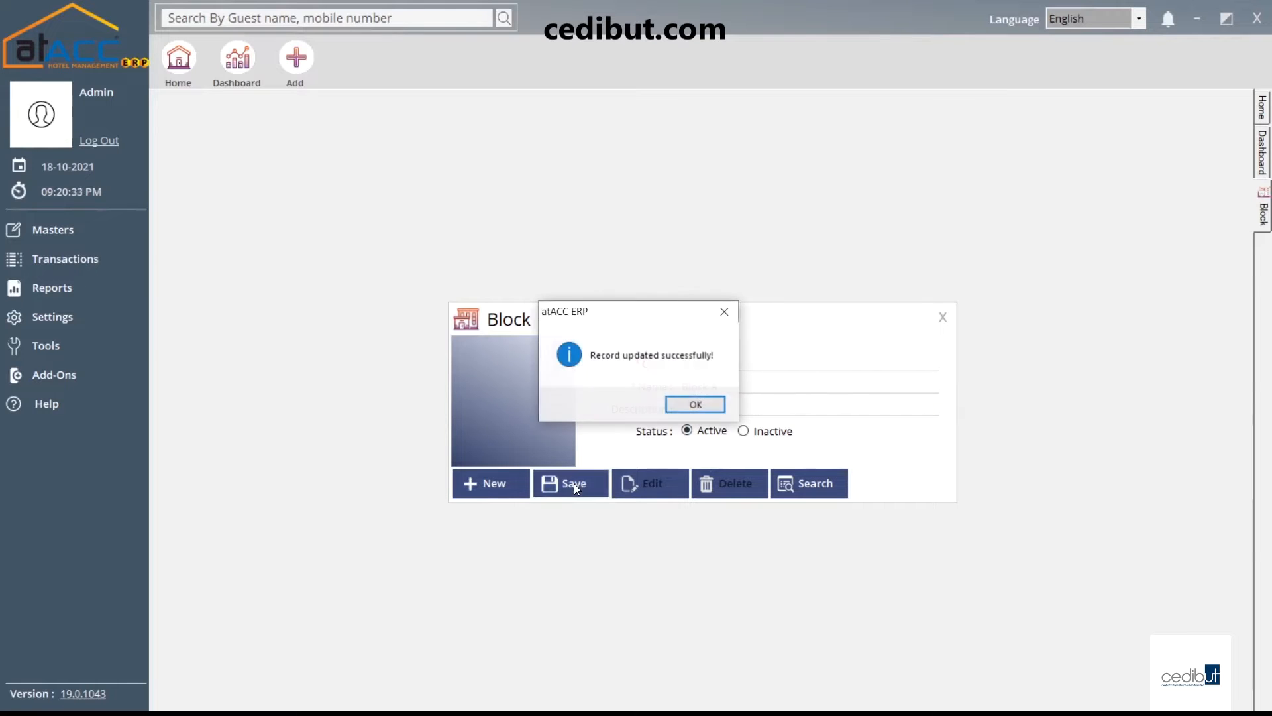
{"action": "left_click", "coordinate": [695, 405]}
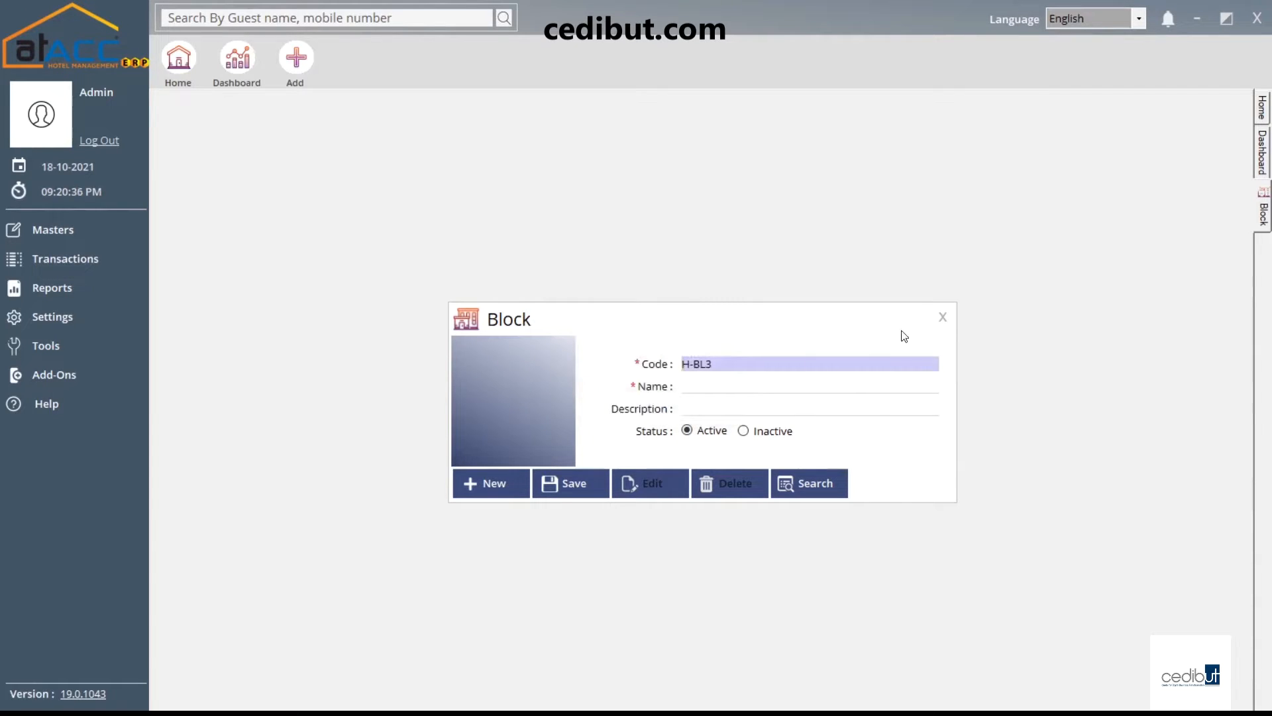
{"action": "left_click", "coordinate": [944, 316]}
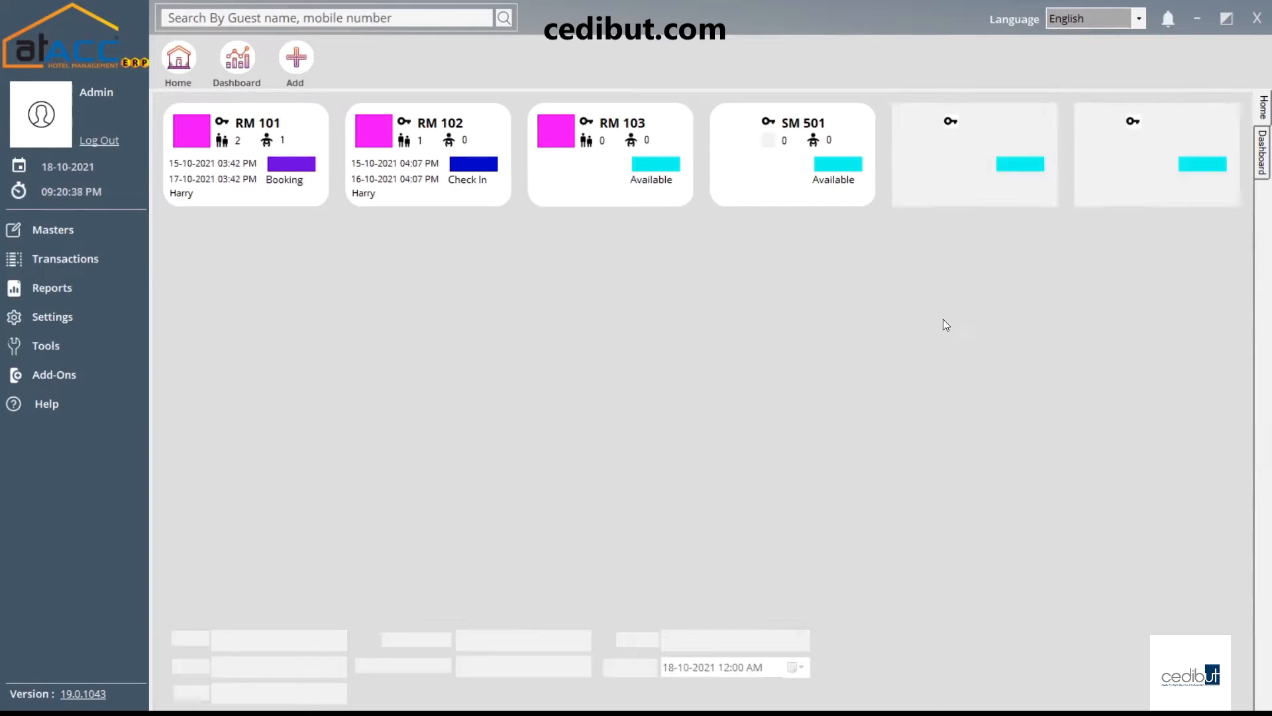
{"action": "left_click", "coordinate": [75, 233]}
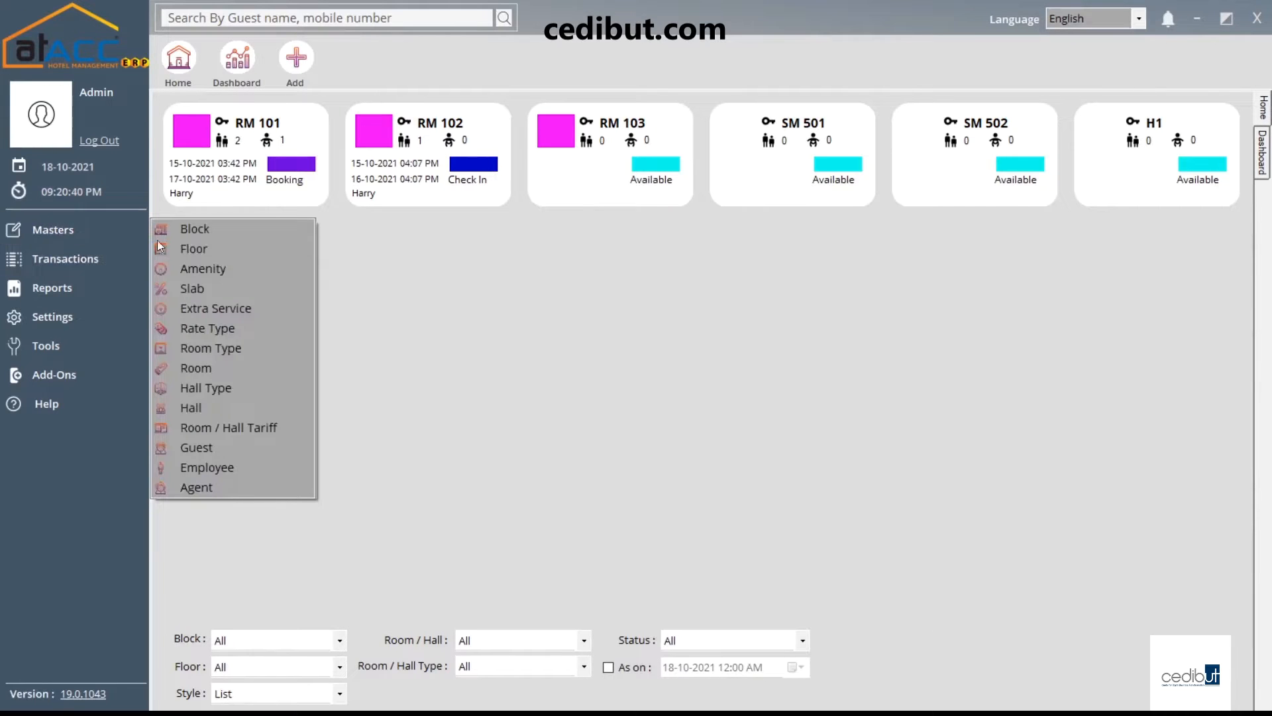
{"action": "left_click", "coordinate": [209, 252]}
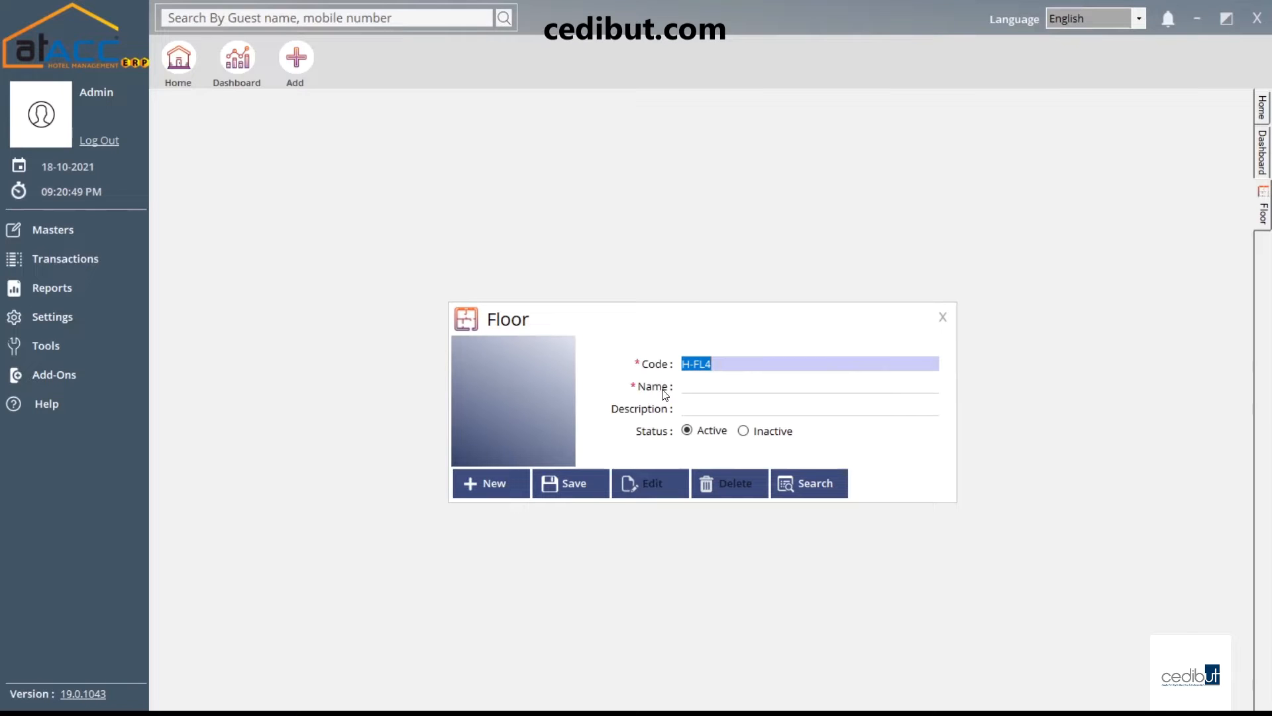
{"action": "left_click", "coordinate": [709, 384]}
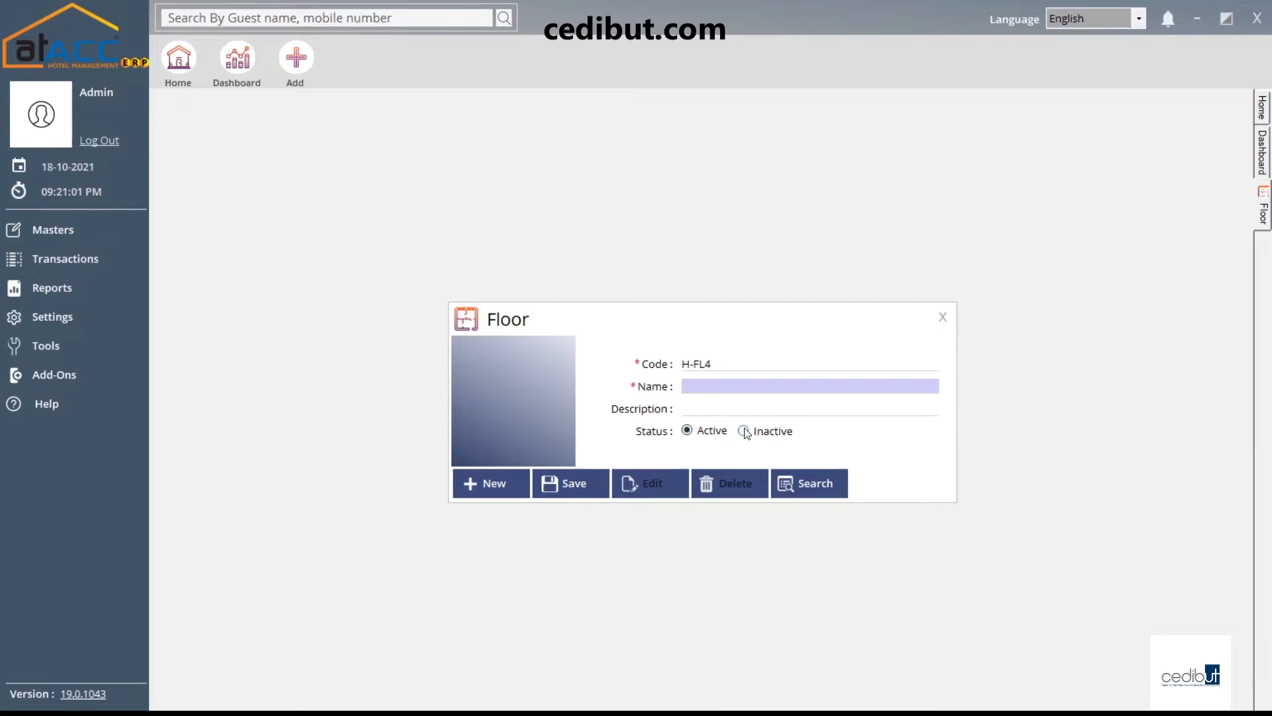
{"action": "left_click", "coordinate": [800, 477]}
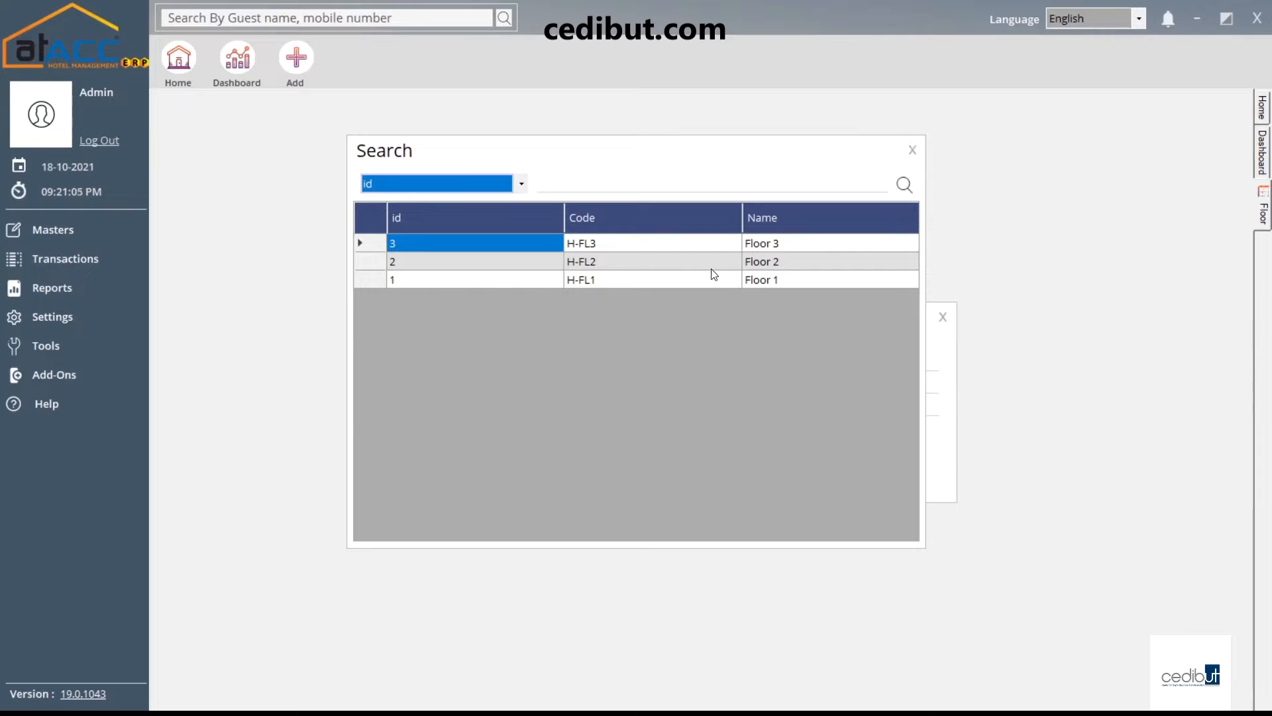
{"action": "left_click", "coordinate": [906, 154]}
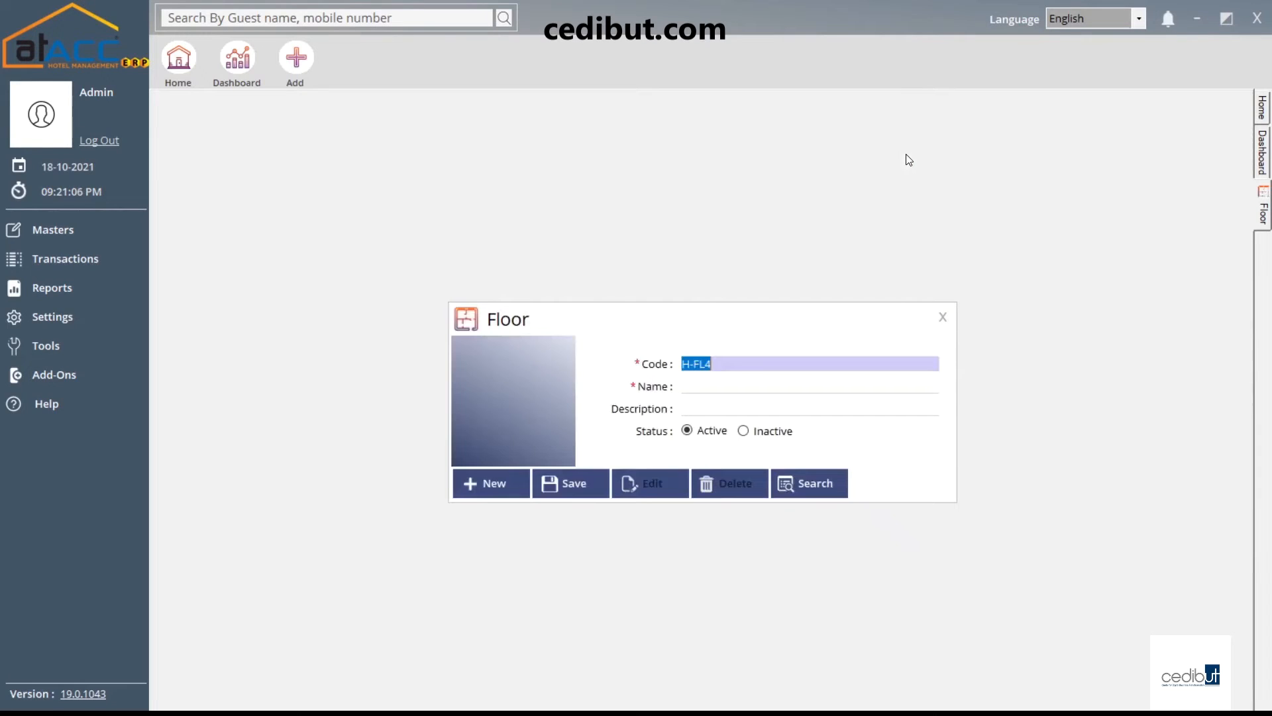
{"action": "left_click", "coordinate": [943, 317]}
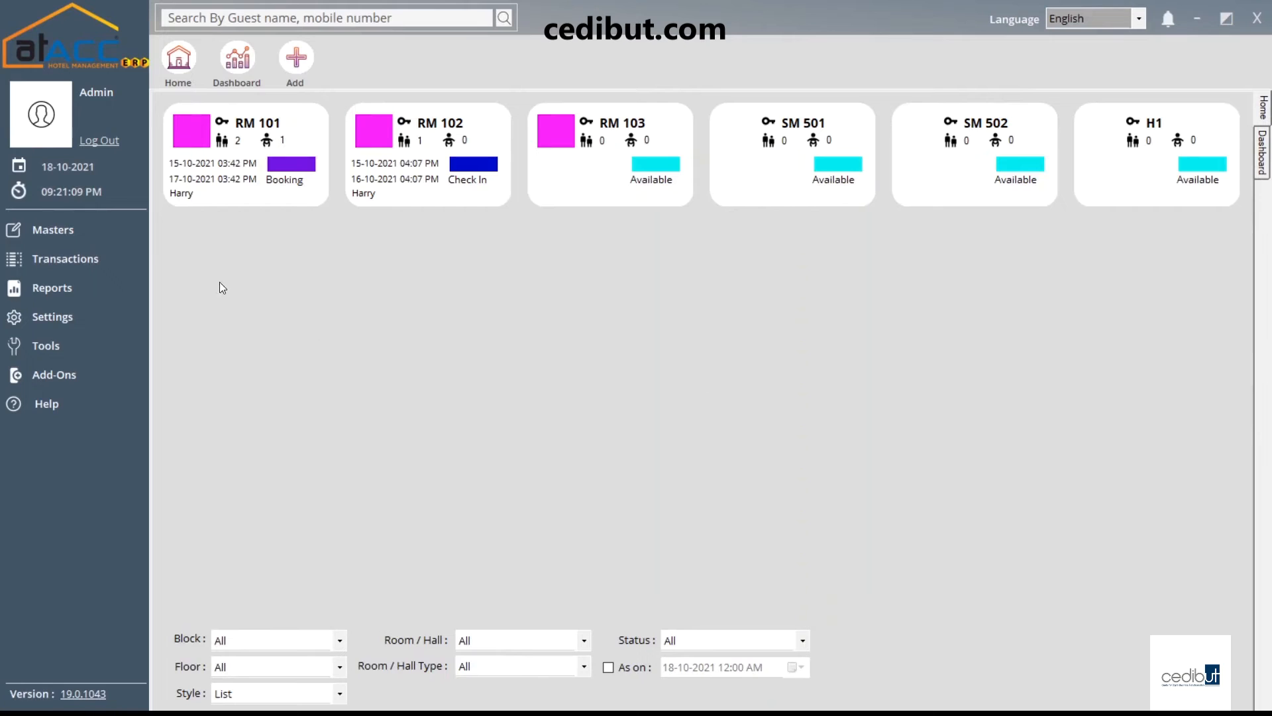
{"action": "left_click", "coordinate": [116, 244]}
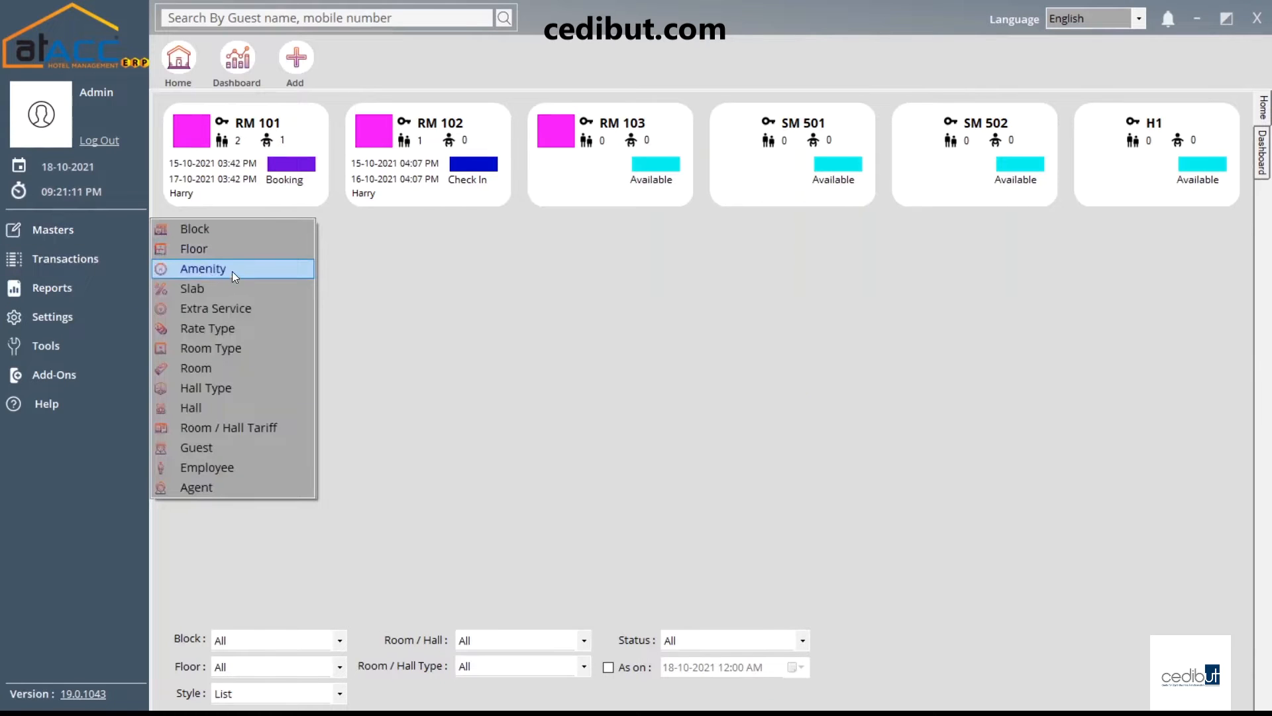
{"action": "left_click", "coordinate": [231, 271]}
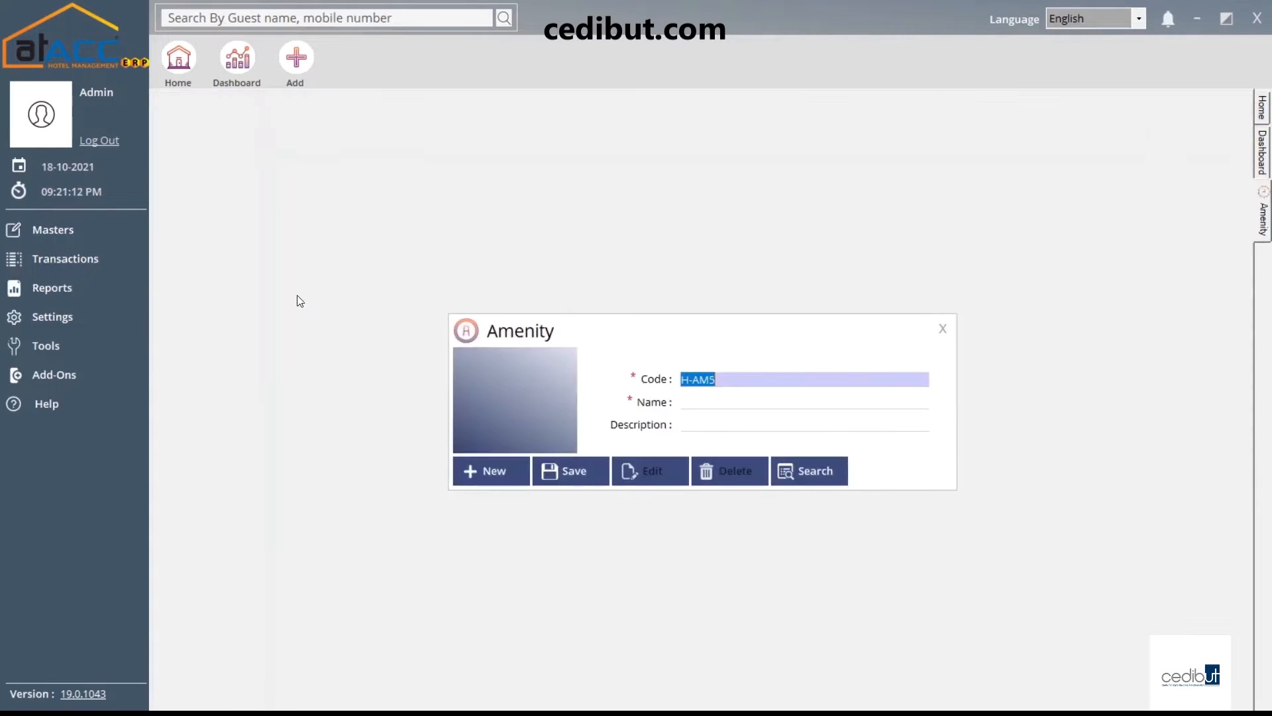
{"action": "left_click", "coordinate": [699, 402]}
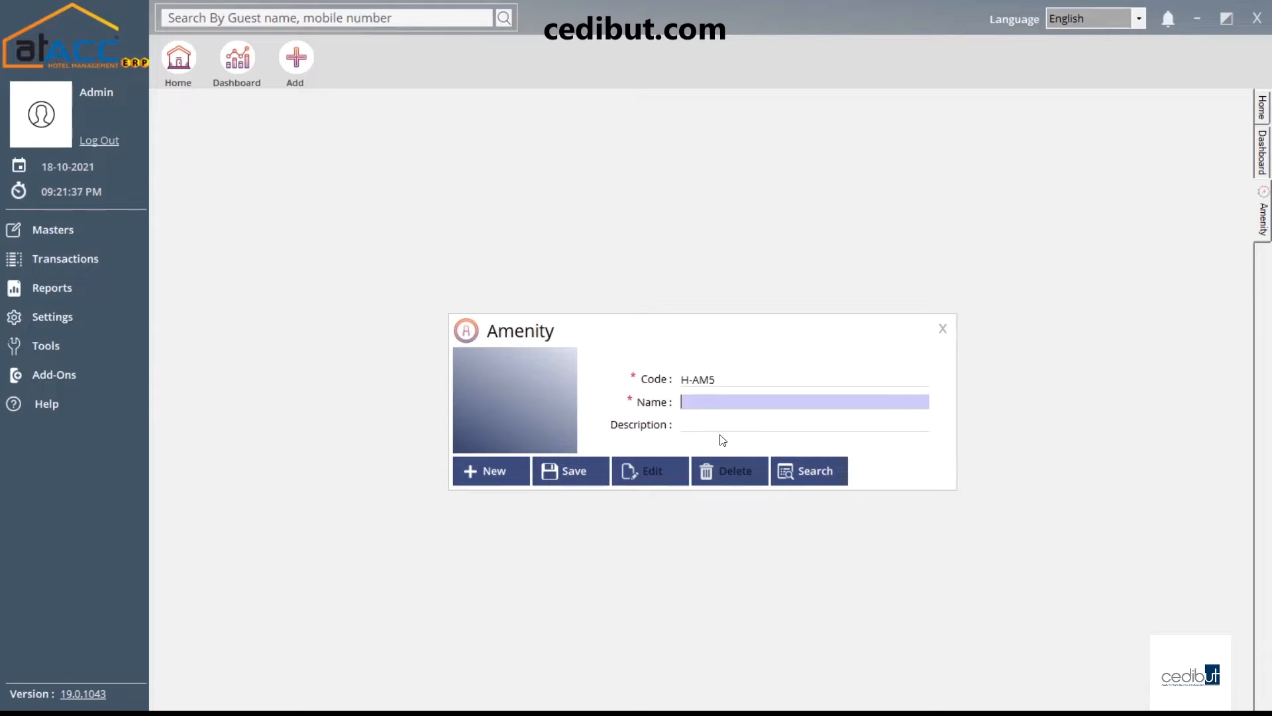
{"action": "left_click", "coordinate": [809, 472]}
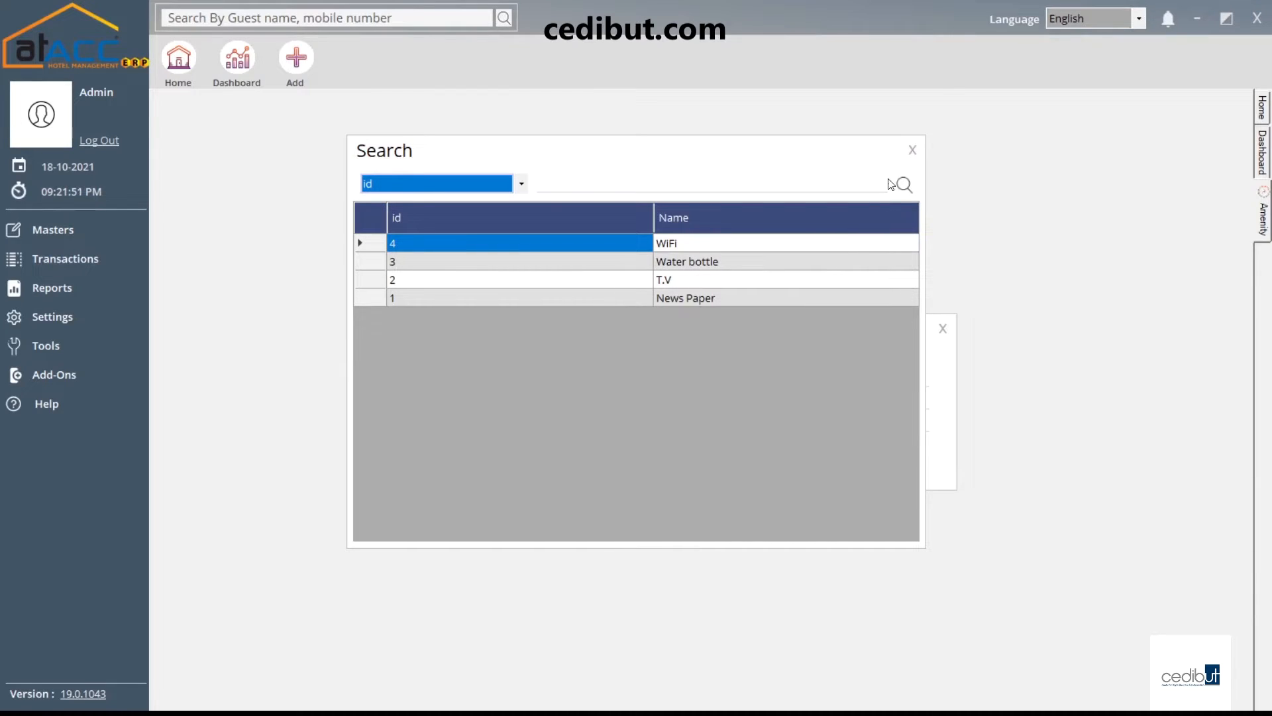
{"action": "left_click", "coordinate": [912, 150]}
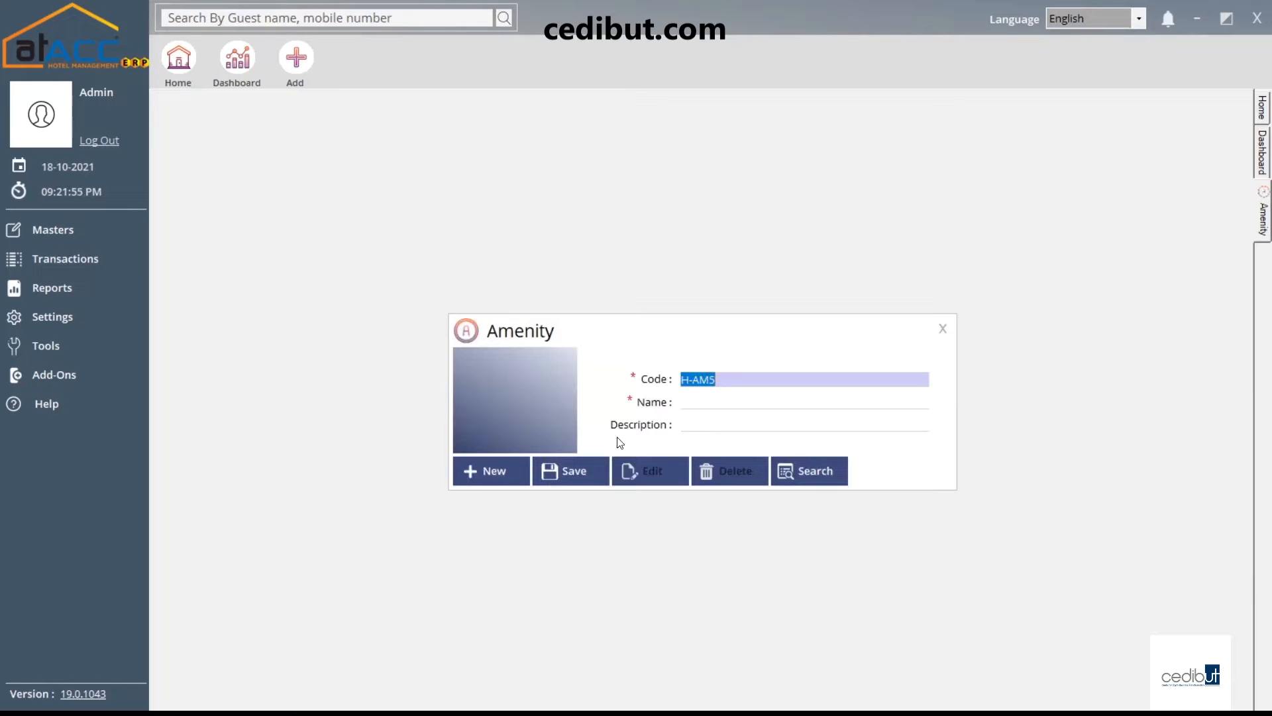
{"action": "left_click", "coordinate": [943, 328]}
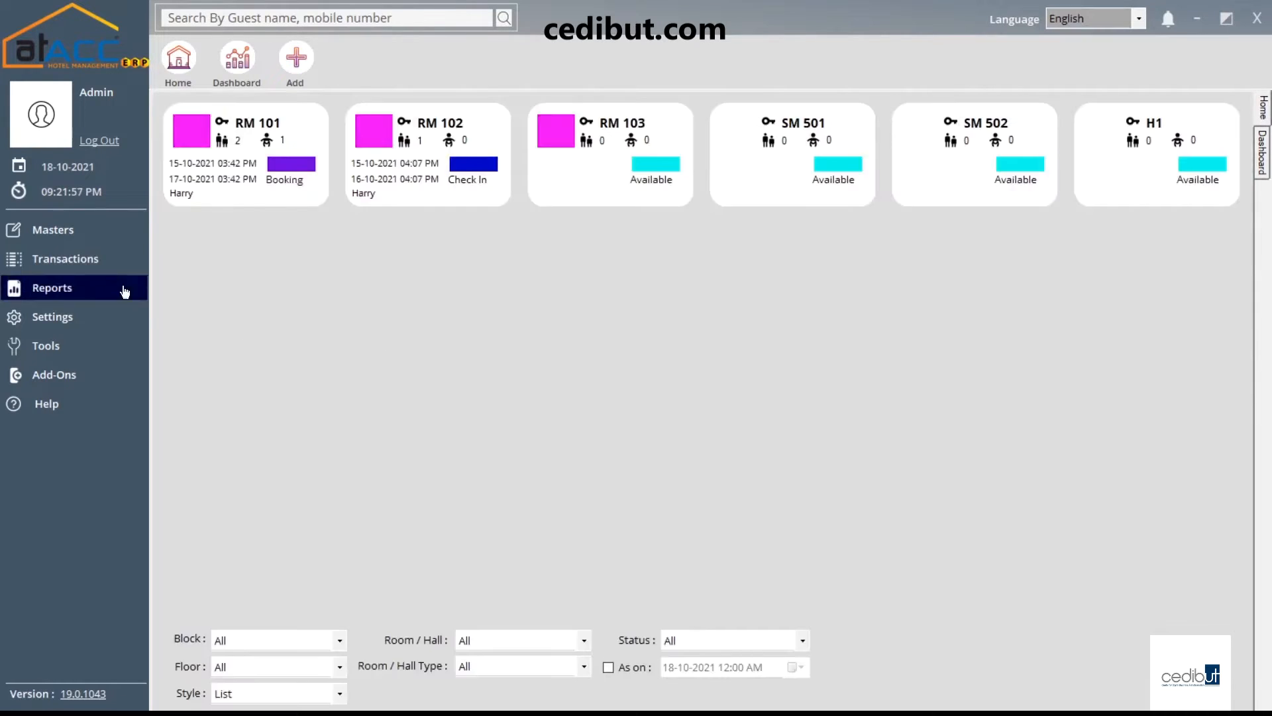
{"action": "left_click", "coordinate": [66, 232]}
Open the Slab master and enter slab code A1
{"action": "left_click", "coordinate": [236, 289]}
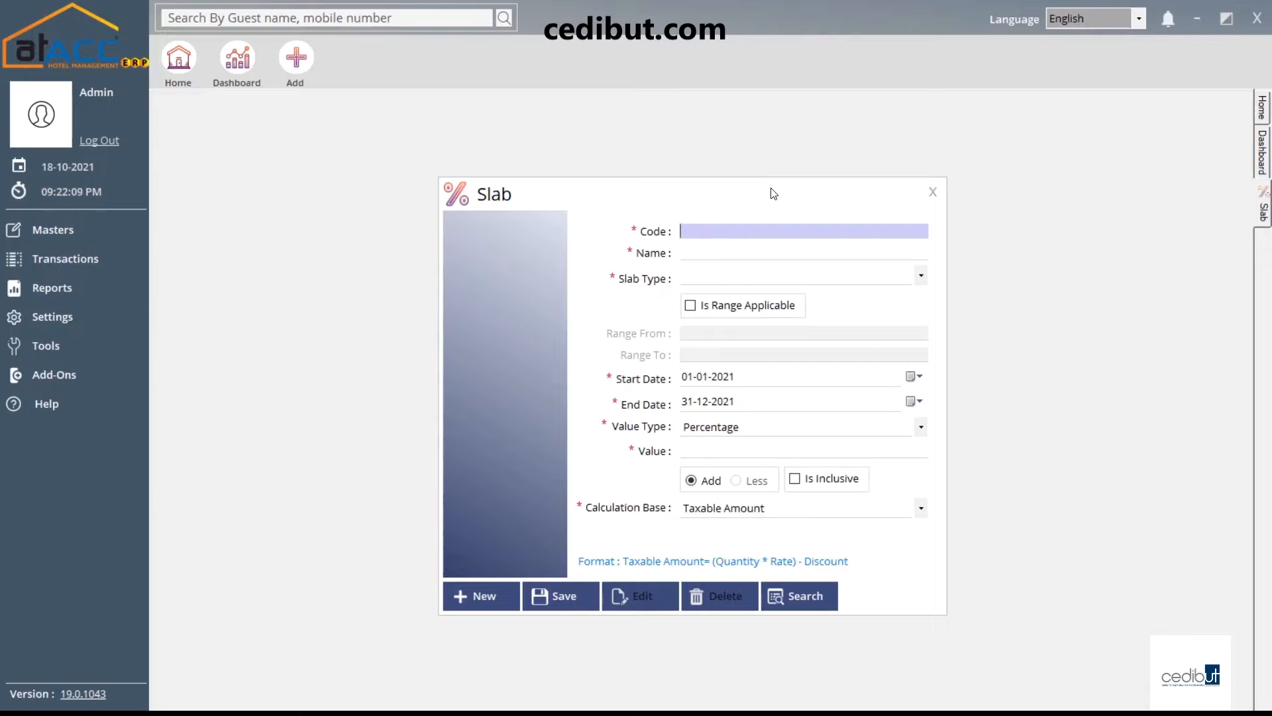
{"action": "left_click_drag", "start_coordinate": [772, 192], "coordinate": [759, 192]}
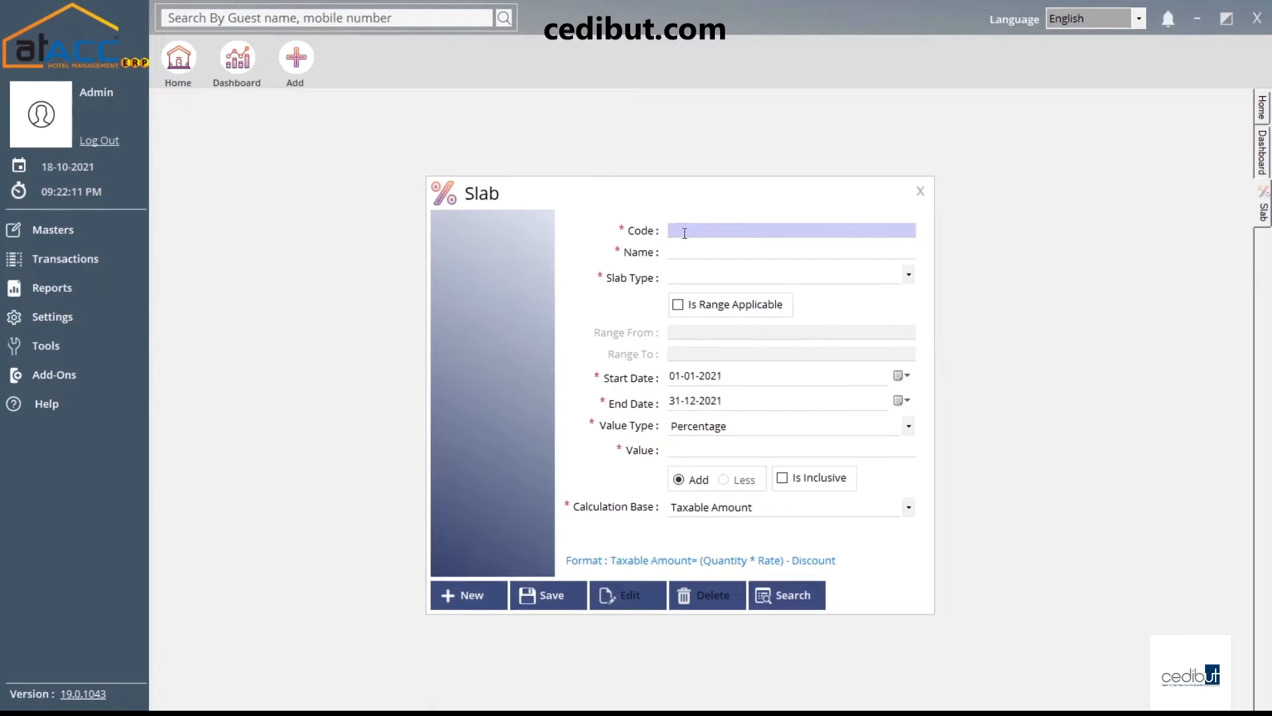
{"action": "type", "text": "asd"}
{"action": "left_click_drag", "start_coordinate": [688, 230], "coordinate": [662, 233]}
{"action": "type", "text": "A1"}
{"action": "key", "text": "Tab"}
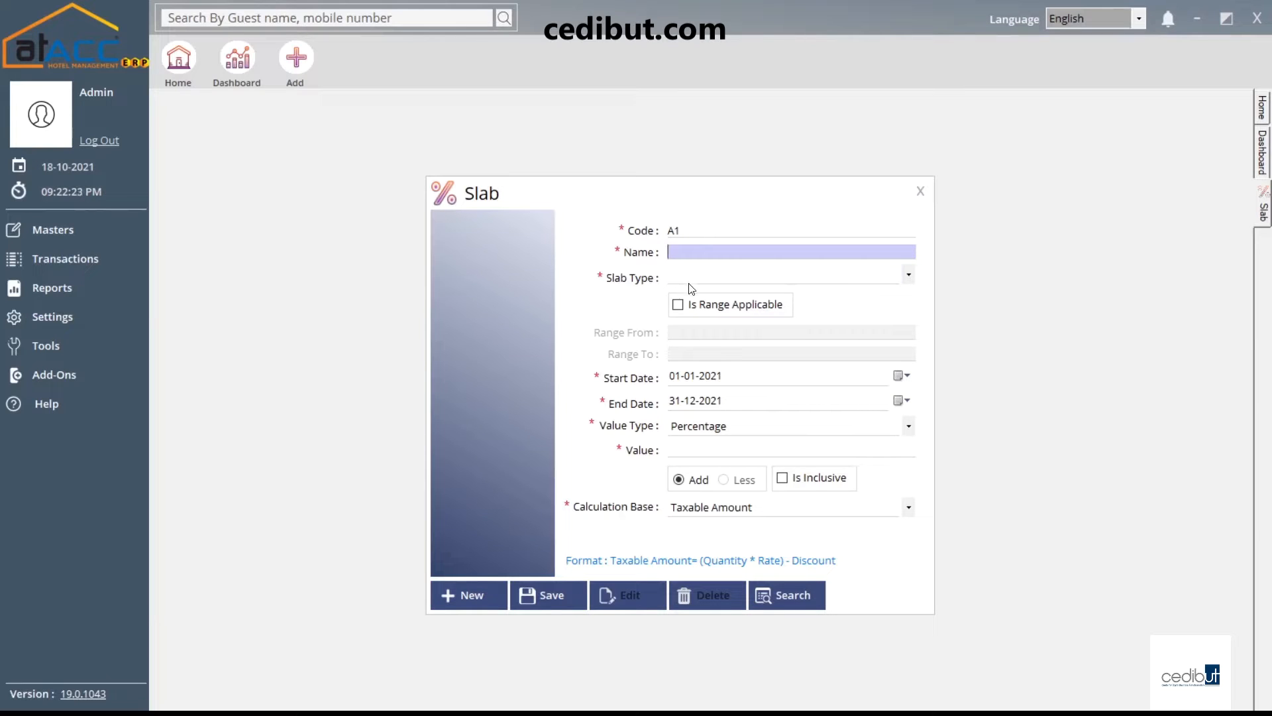
Set the slab type to VAT with Taxable Amount as the calculation base
{"action": "left_click", "coordinate": [704, 277]}
{"action": "left_click", "coordinate": [645, 298]}
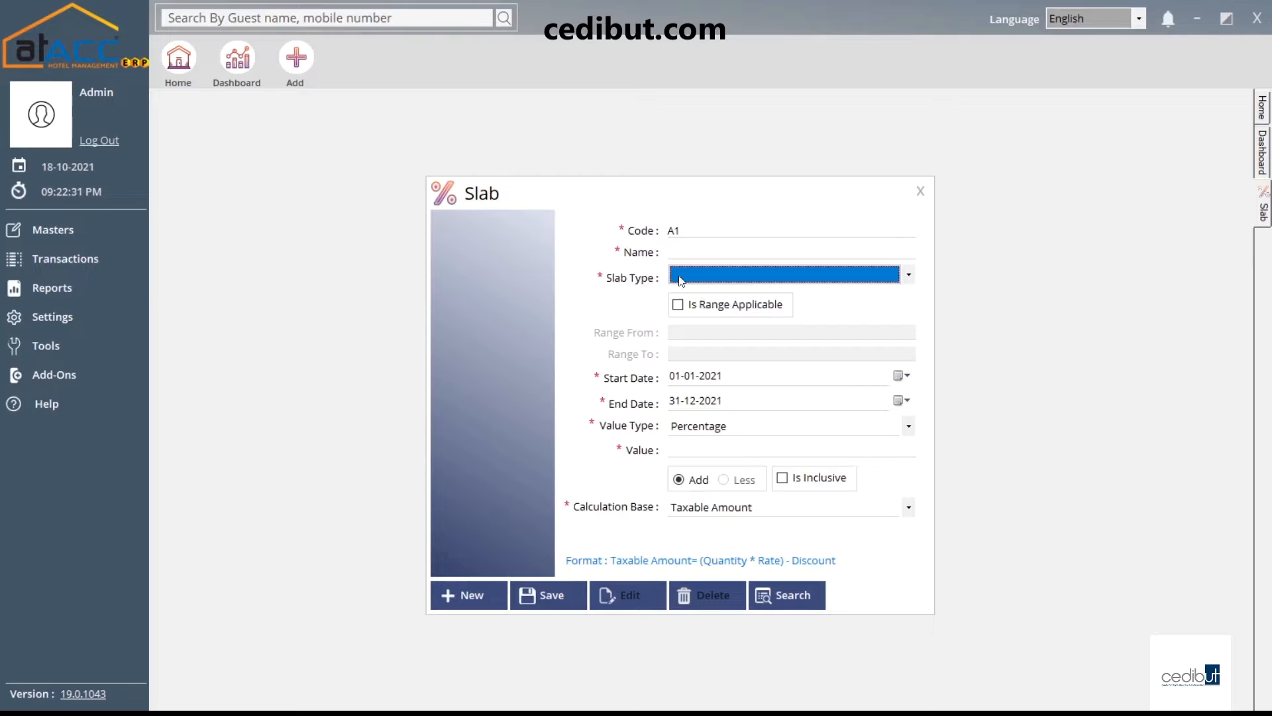
{"action": "left_click", "coordinate": [722, 279]}
{"action": "left_click", "coordinate": [715, 297]}
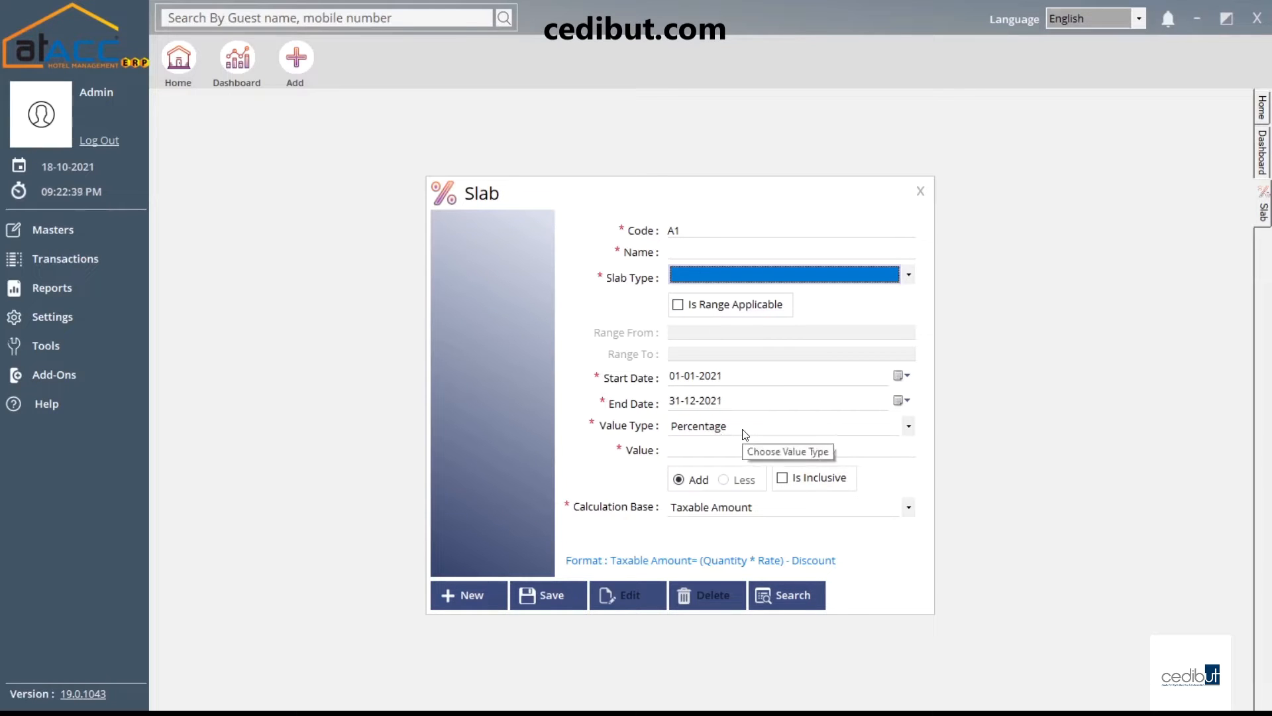
{"action": "left_click", "coordinate": [722, 449]}
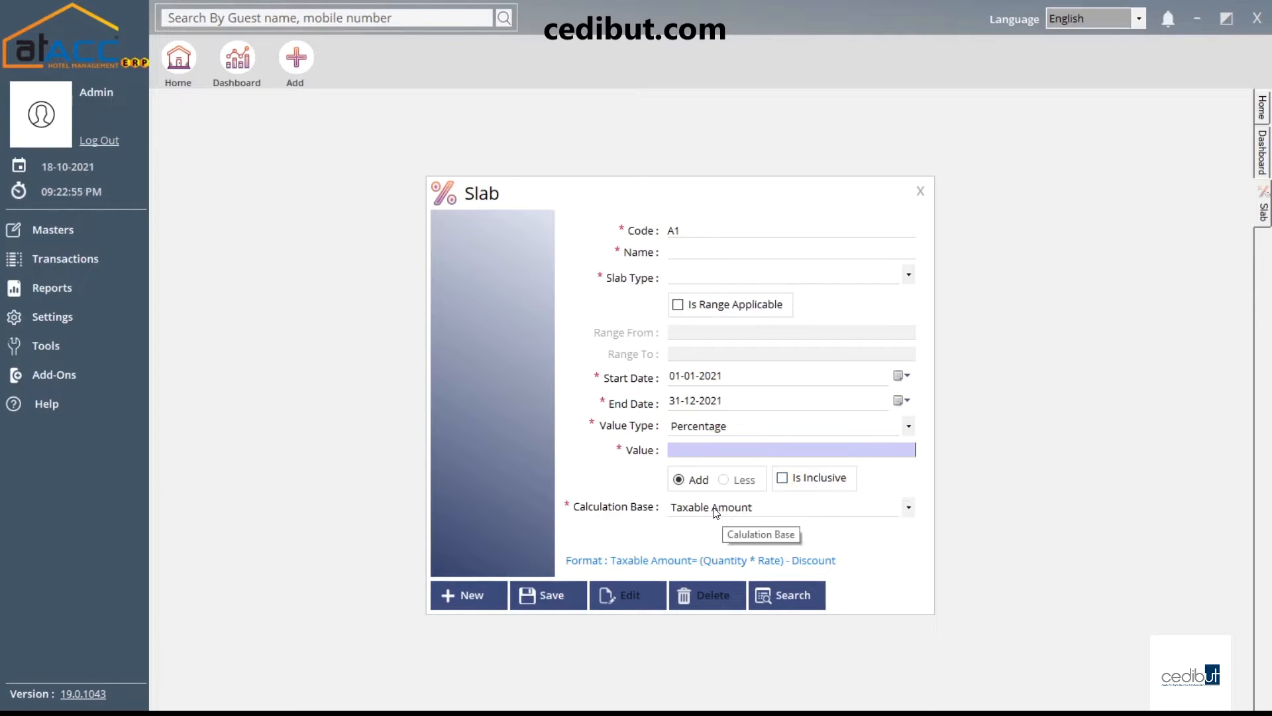
{"action": "left_click", "coordinate": [753, 509]}
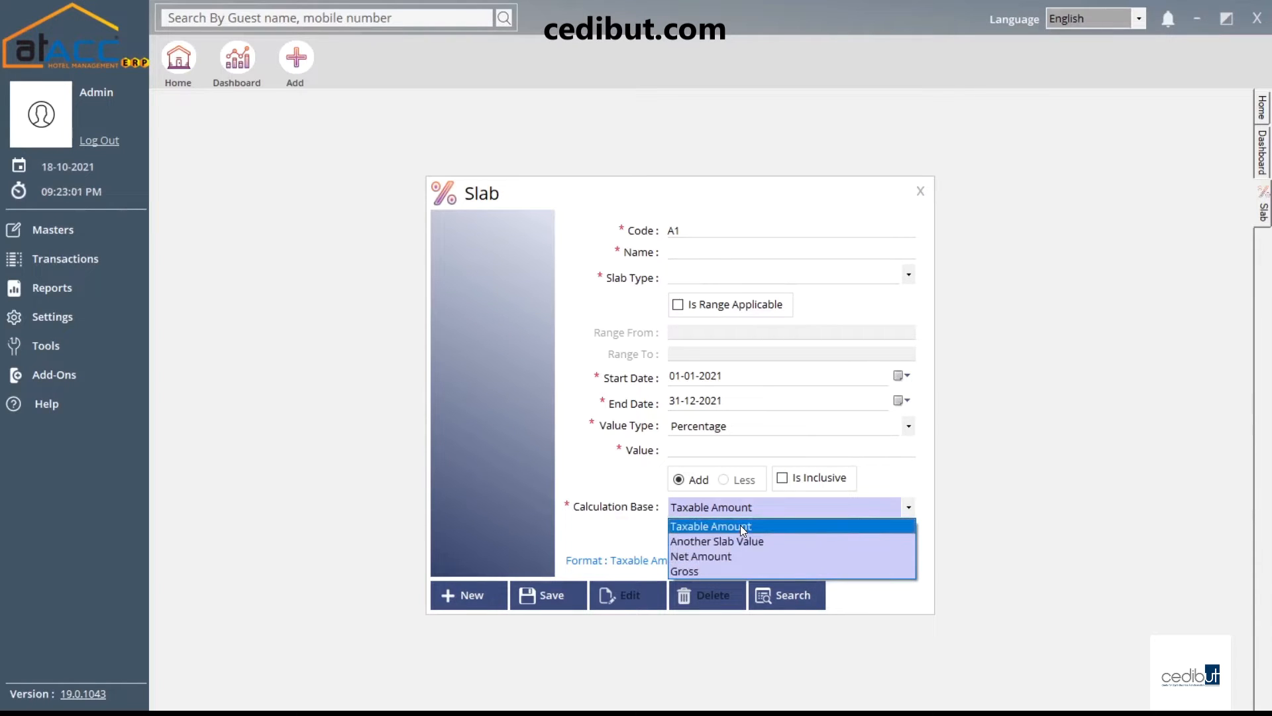
{"action": "left_click", "coordinate": [727, 530]}
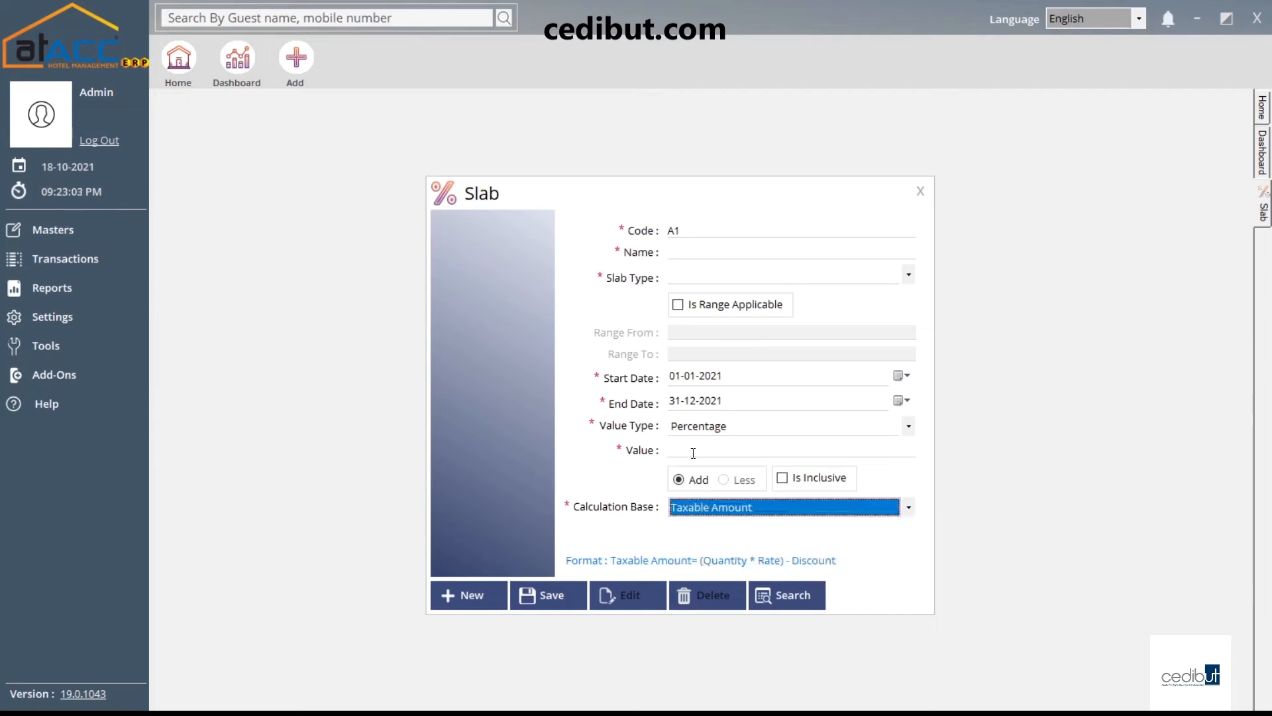
Load the existing Vat% slab (5.00% on Taxable Amount), then close the Slab form
{"action": "left_click", "coordinate": [789, 597]}
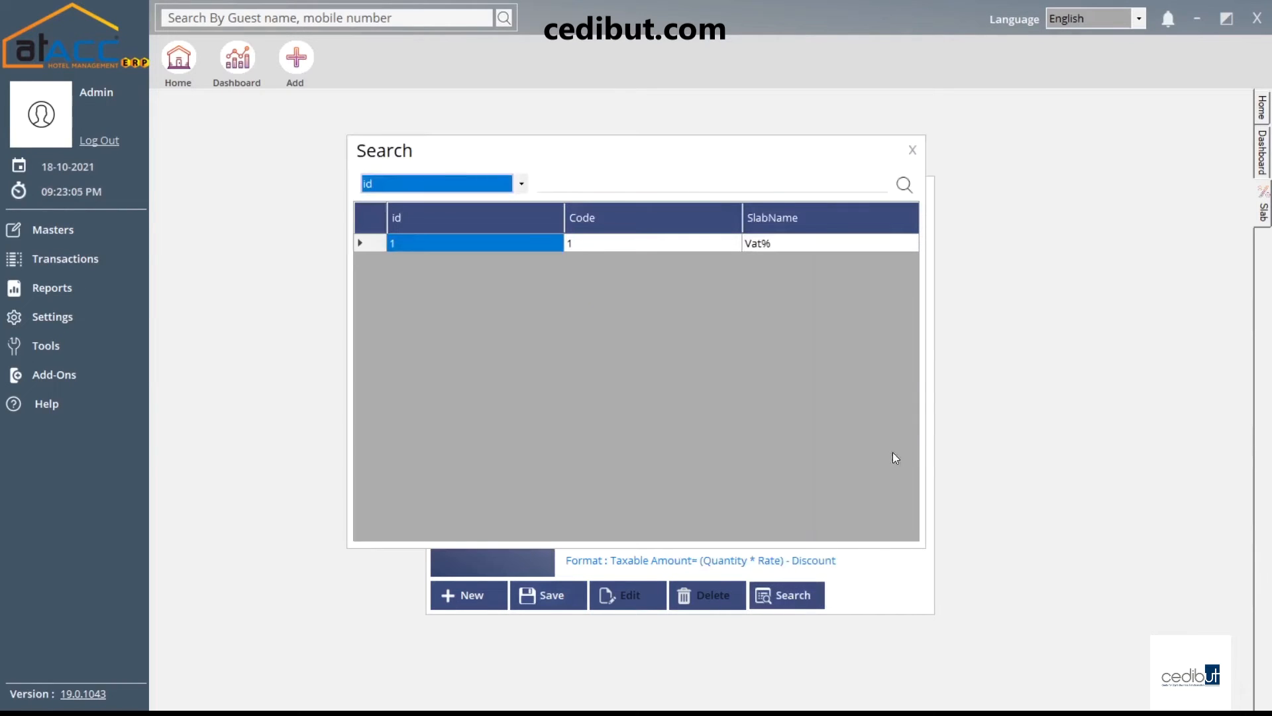
{"action": "double_click", "coordinate": [749, 254]}
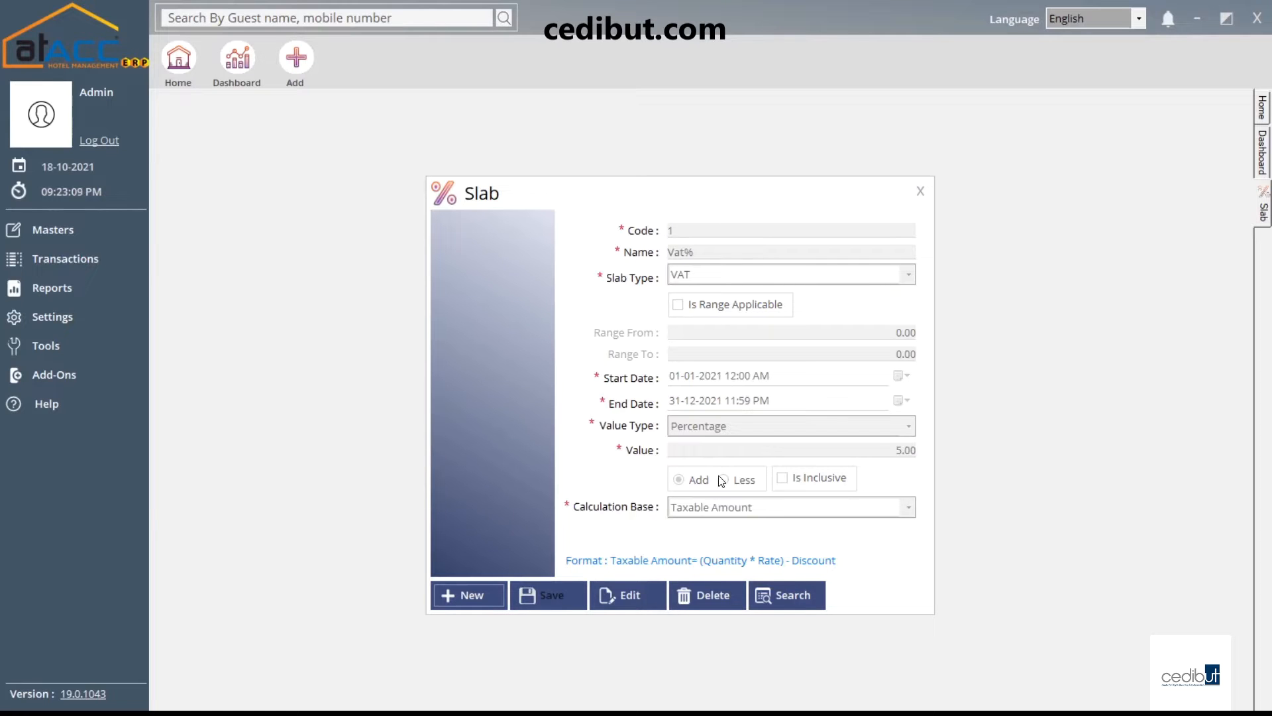
{"action": "left_click", "coordinate": [920, 192]}
{"action": "left_click", "coordinate": [53, 229]}
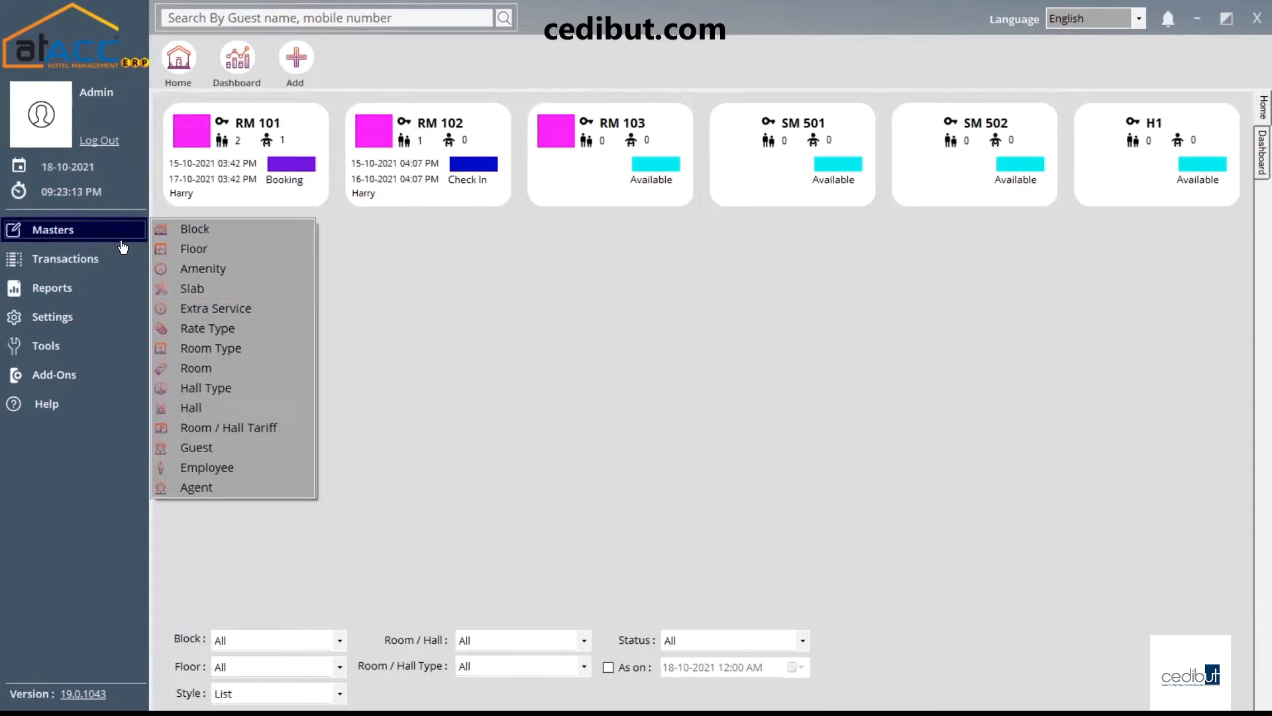
Open the Extra Service master, browse existing services, and keep the Default service type
{"action": "left_click", "coordinate": [264, 311]}
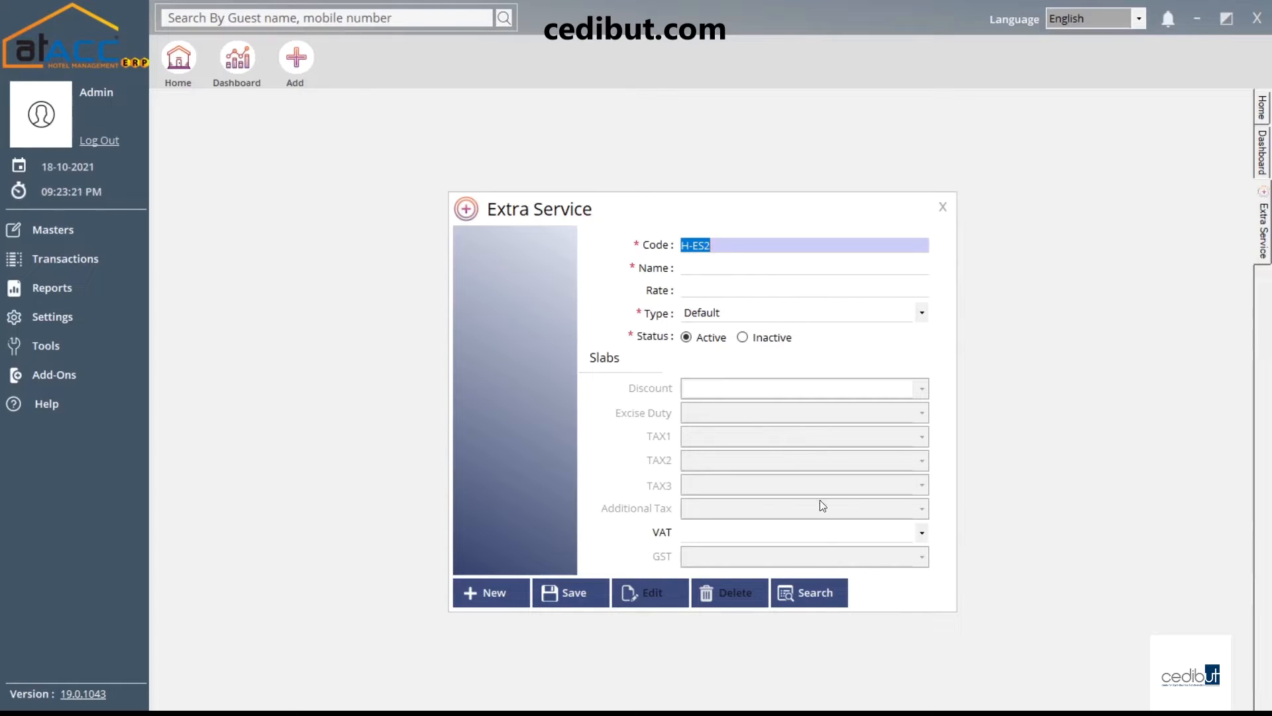
{"action": "left_click", "coordinate": [807, 589]}
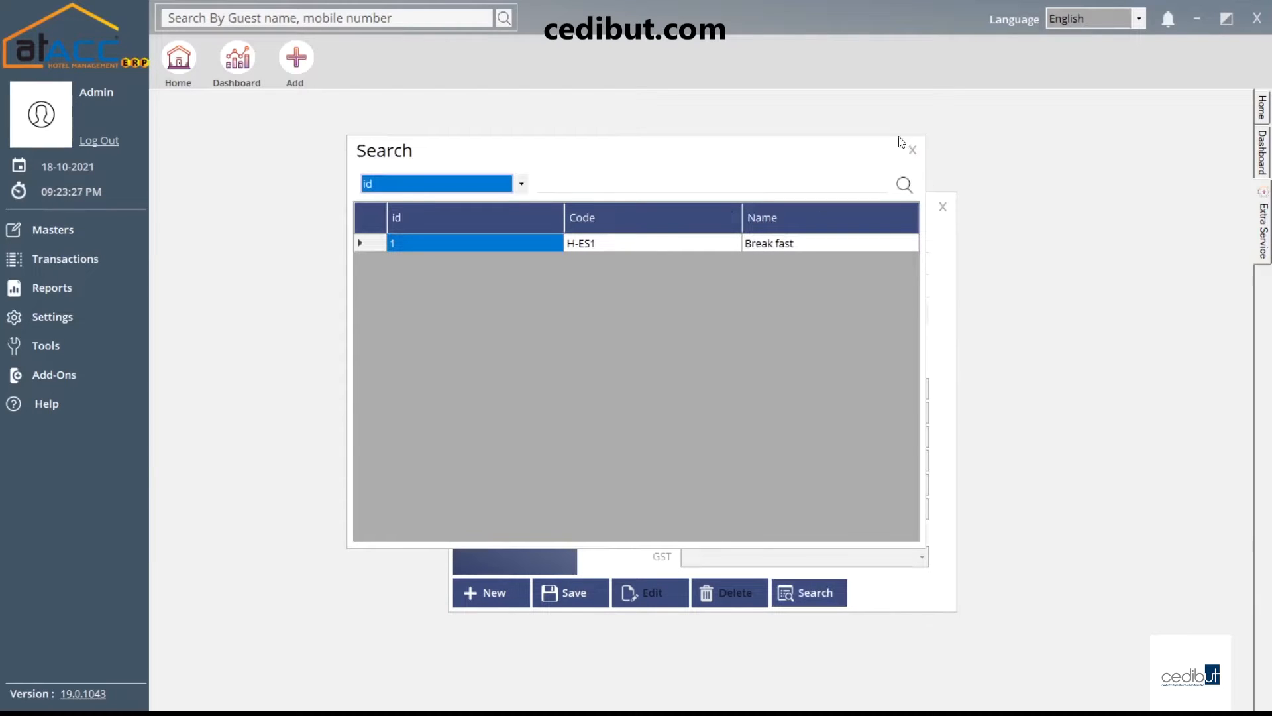
{"action": "left_click", "coordinate": [913, 150]}
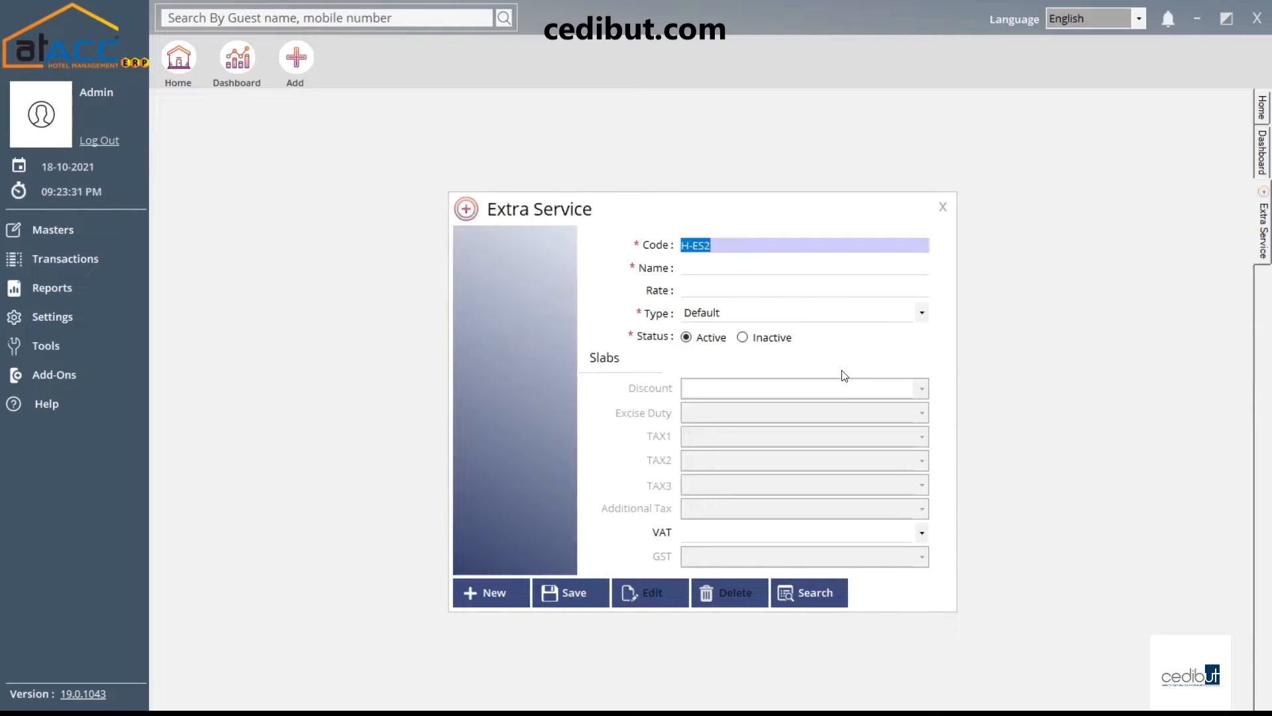
{"action": "left_click", "coordinate": [784, 315]}
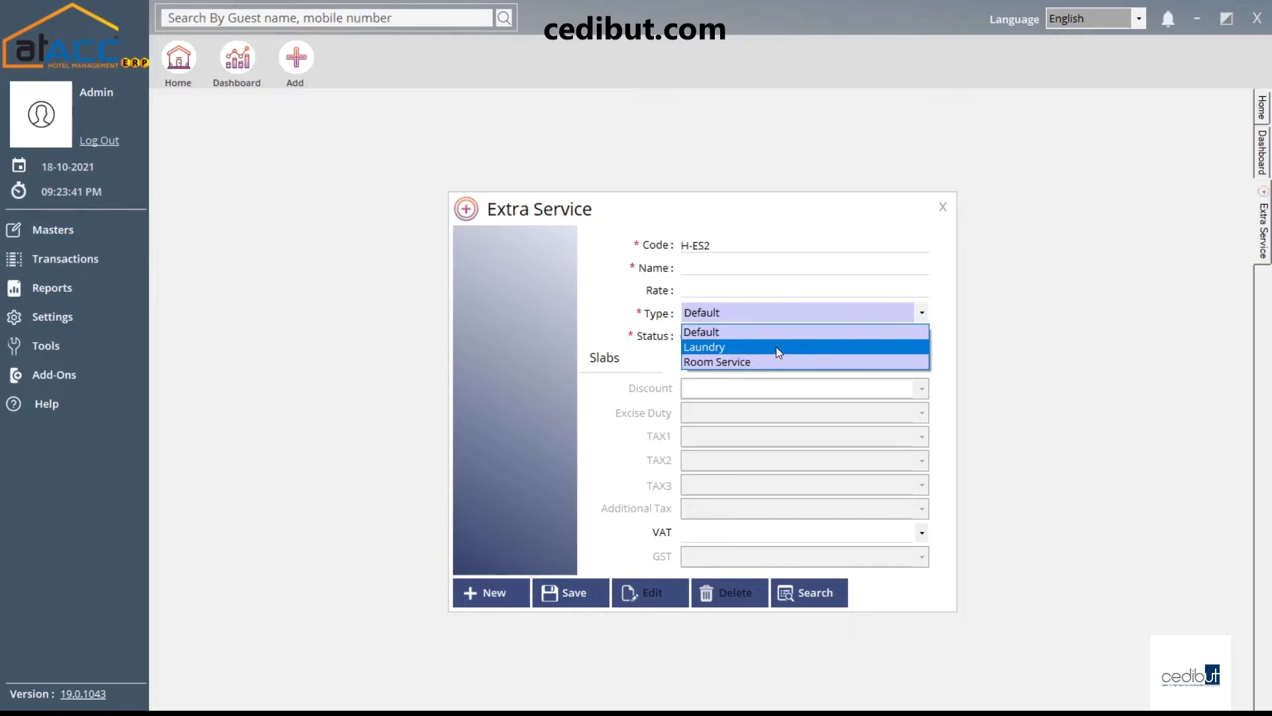
{"action": "left_click", "coordinate": [696, 331]}
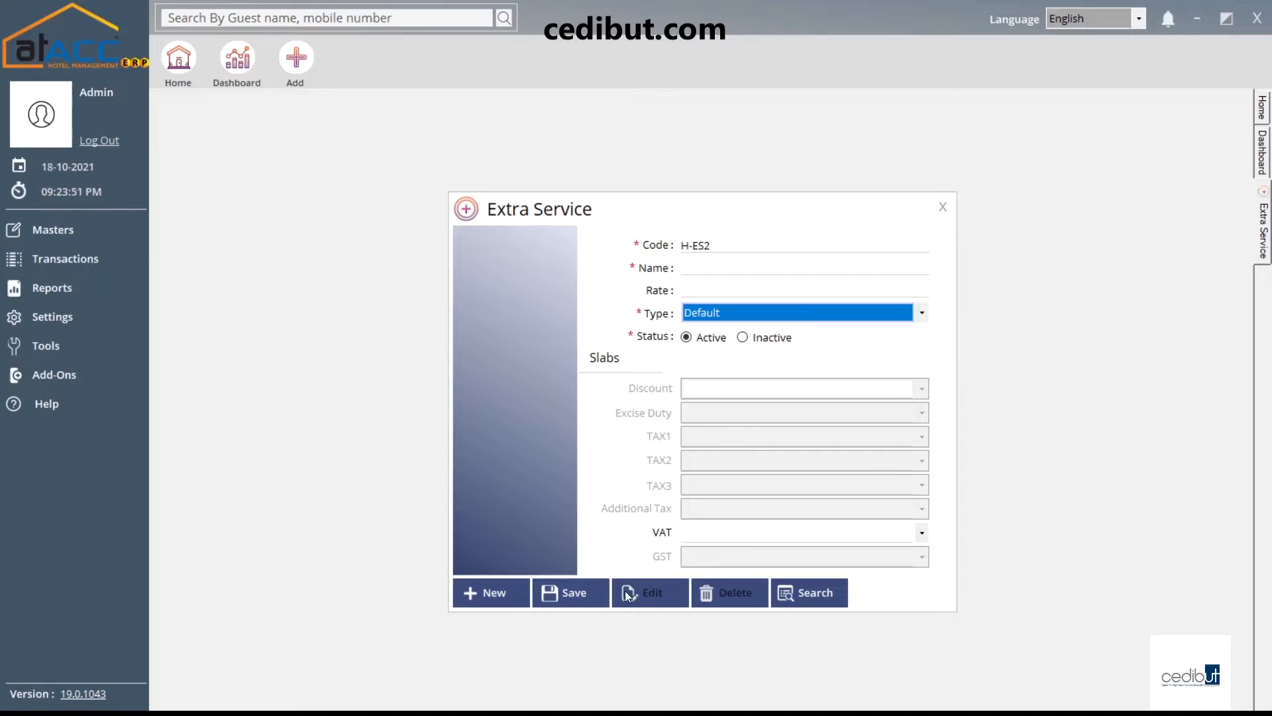
Load the Break fast service H-ES1 (rate 100.00, Vat% slab), then close the form
{"action": "left_click", "coordinate": [833, 591]}
{"action": "double_click", "coordinate": [825, 243]}
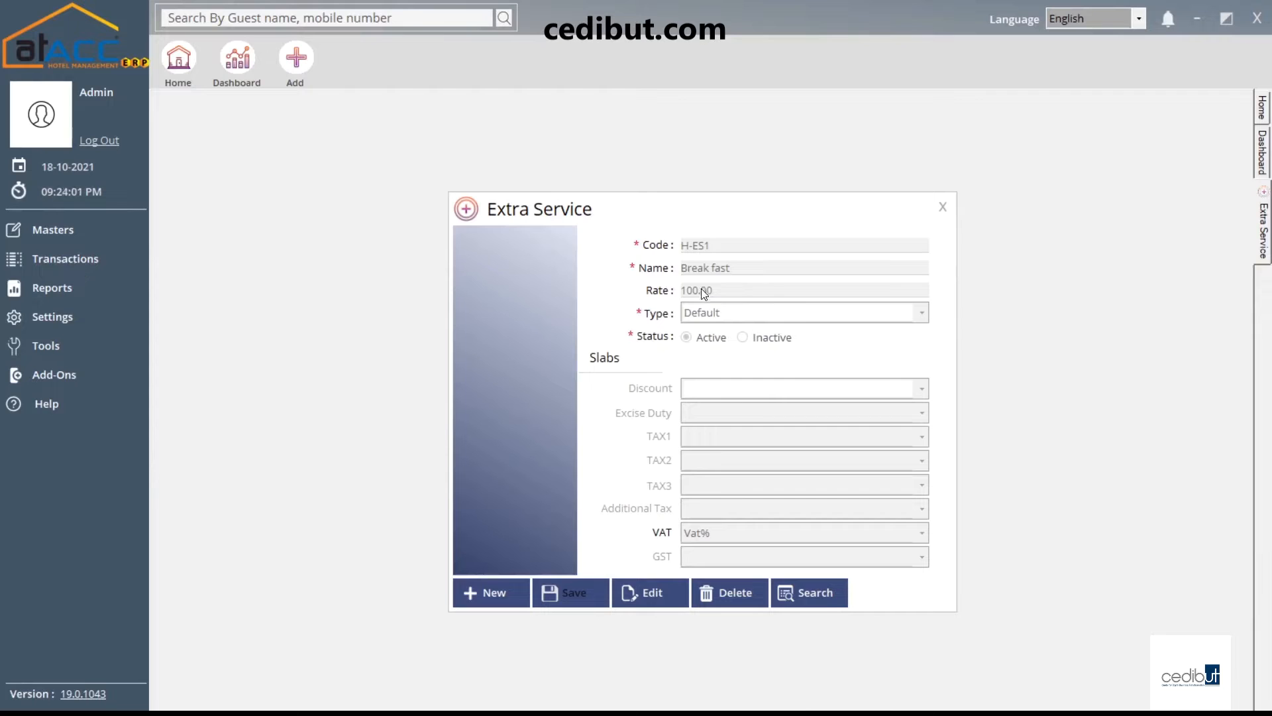
{"action": "left_click", "coordinate": [944, 207]}
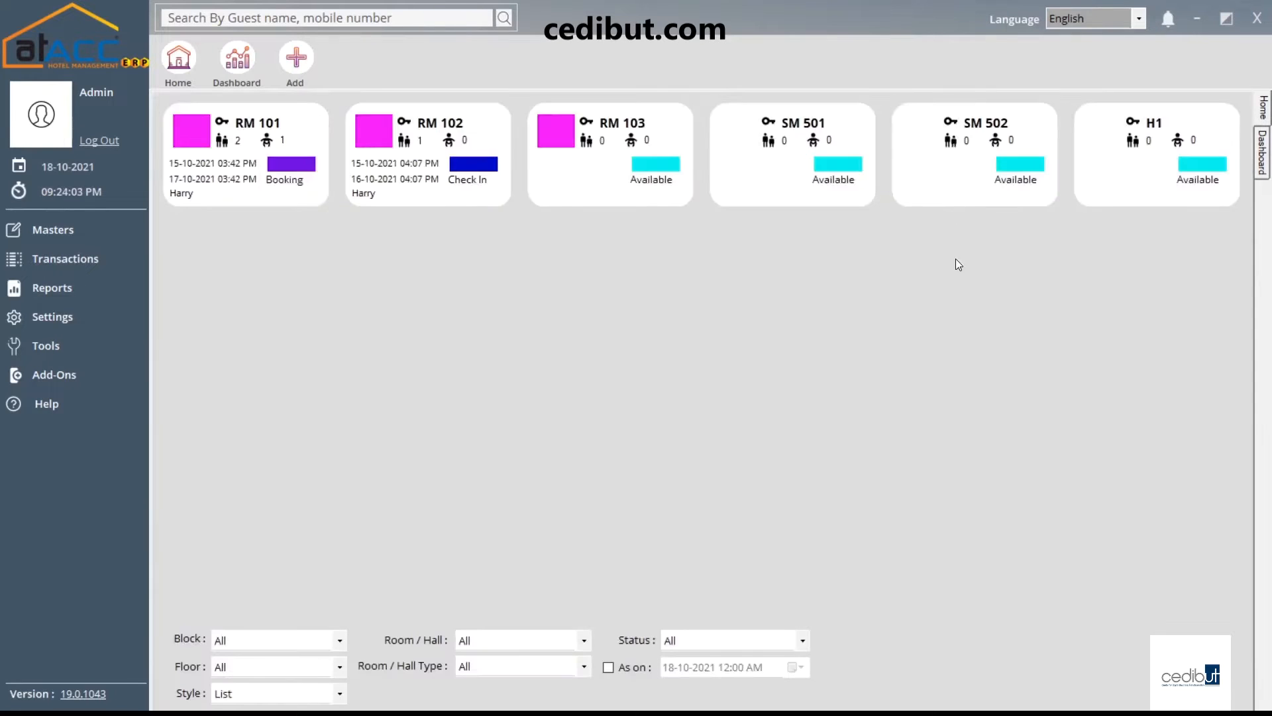
Review rate types H-RAT1 Normal and H-RAT2 Premium in Rate Type search, then close the form
{"action": "left_click", "coordinate": [103, 241]}
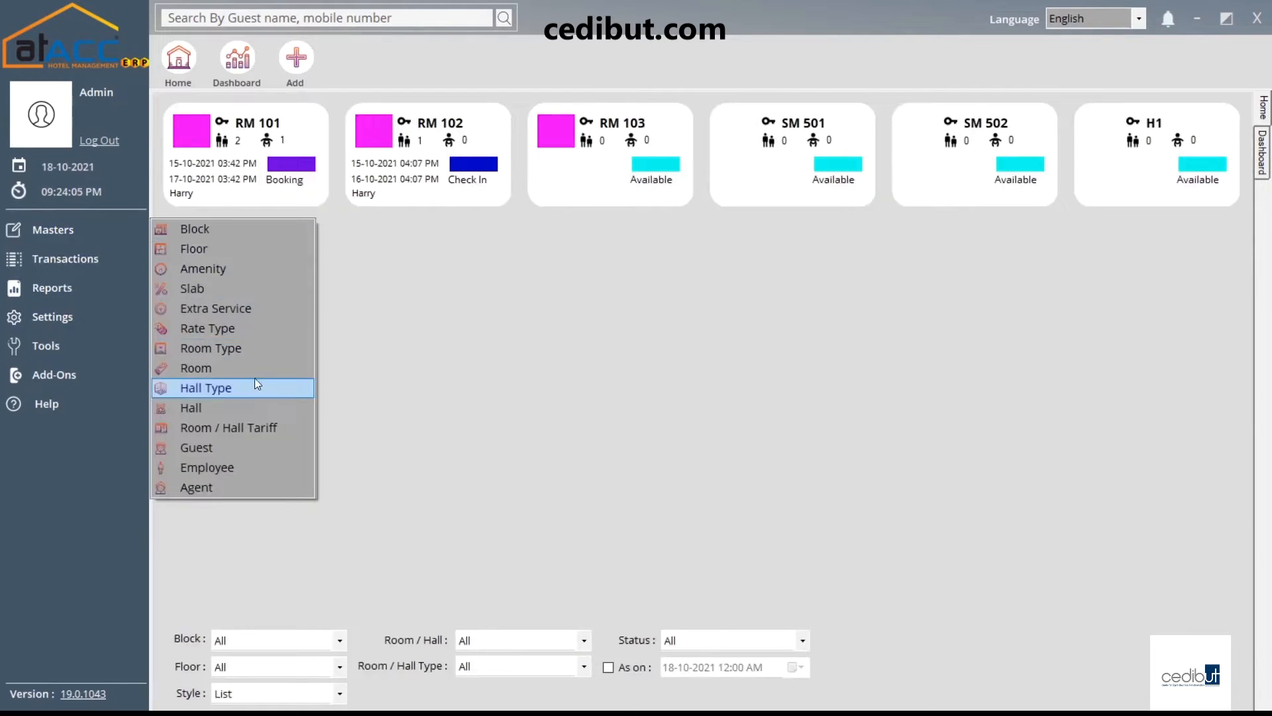
{"action": "left_click", "coordinate": [229, 328]}
{"action": "left_click", "coordinate": [788, 468]}
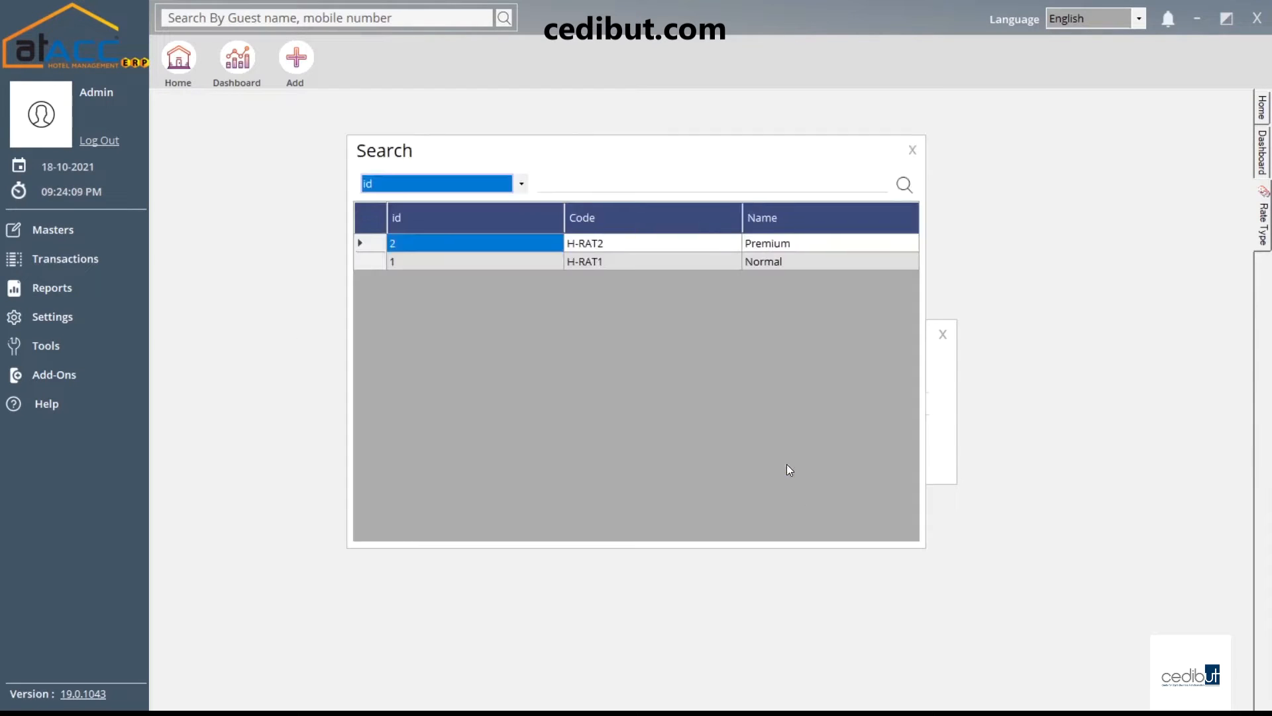
{"action": "left_click", "coordinate": [910, 150]}
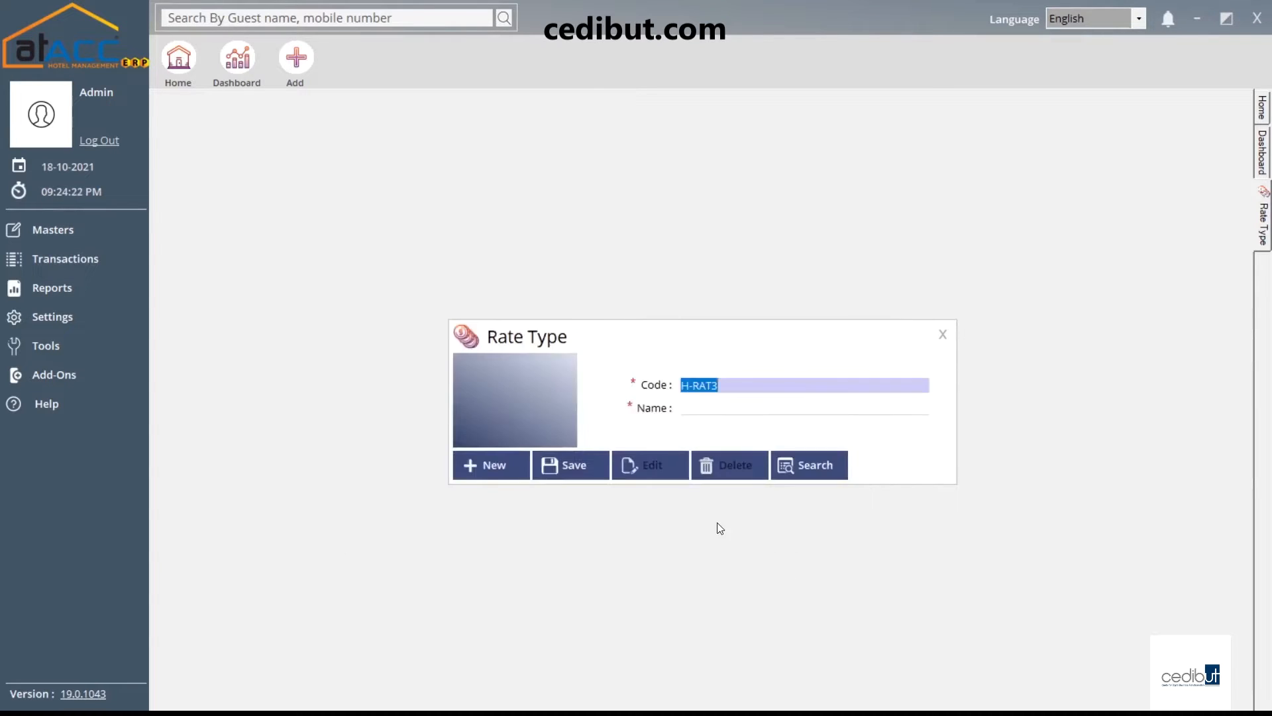
{"action": "left_click", "coordinate": [943, 334]}
Open the Room Type master and review the existing Suite and Deluxe room types
{"action": "left_click", "coordinate": [53, 230]}
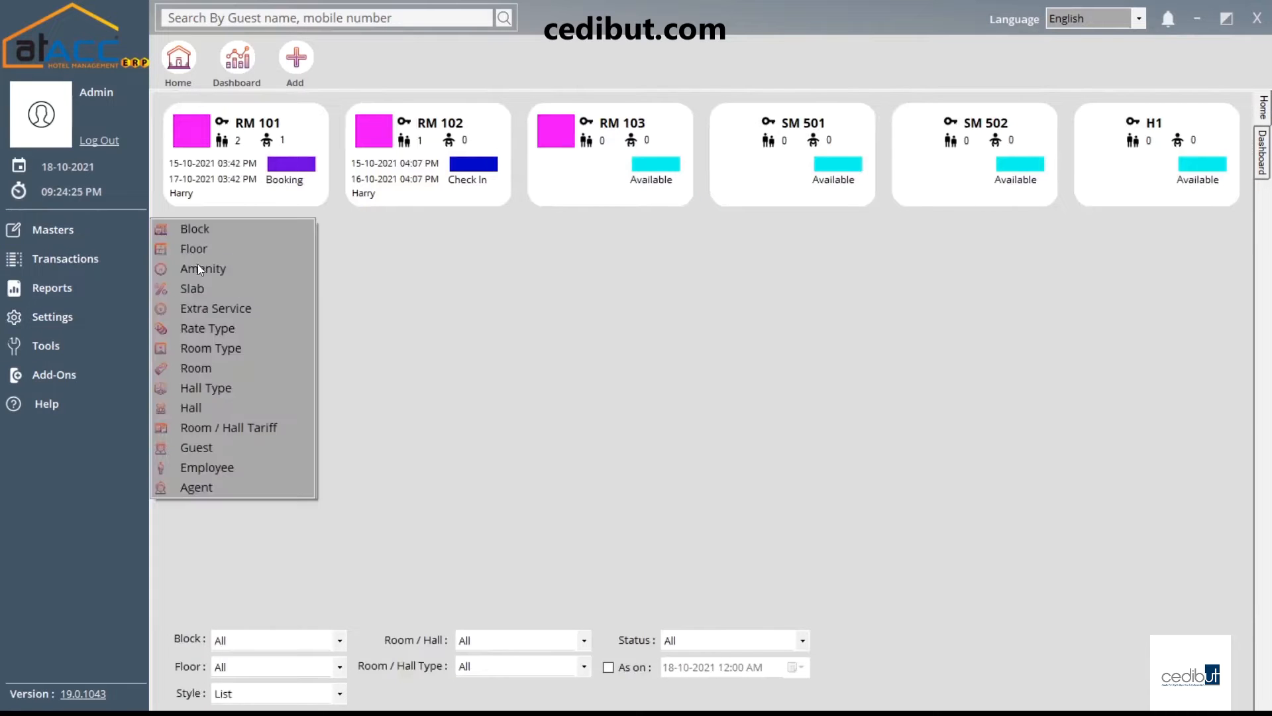
{"action": "left_click", "coordinate": [257, 351]}
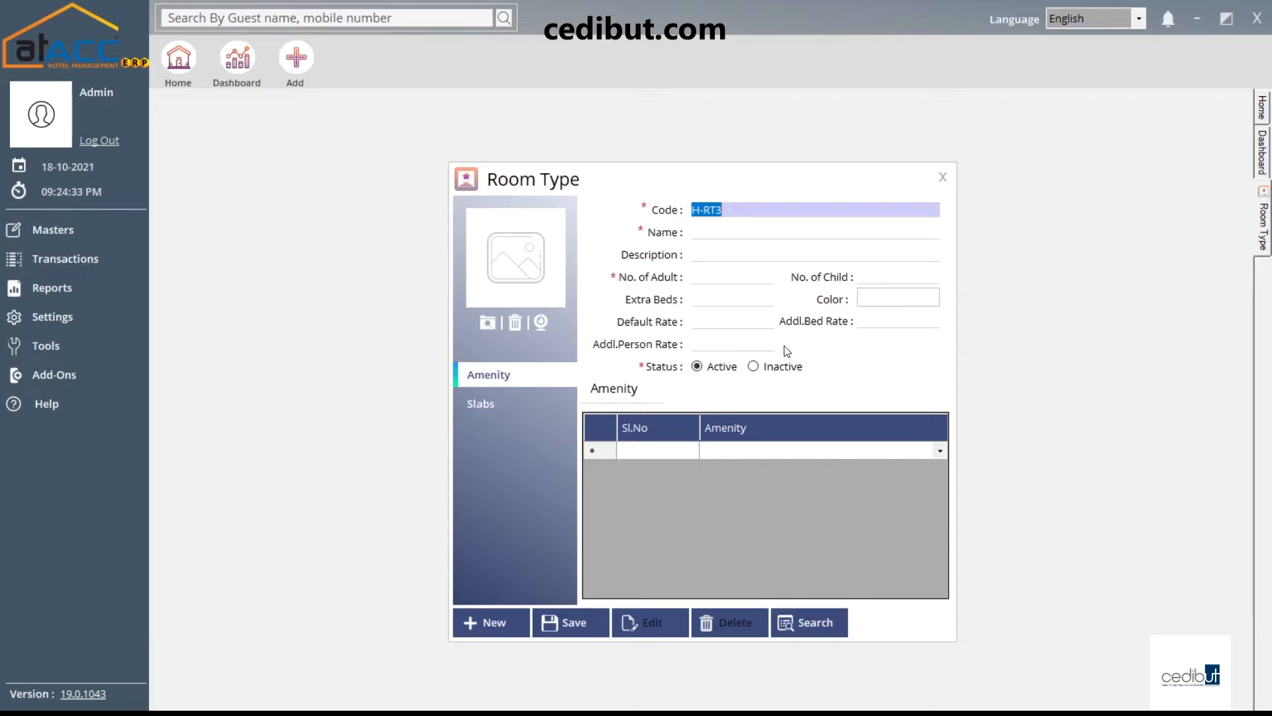
{"action": "left_click", "coordinate": [818, 626]}
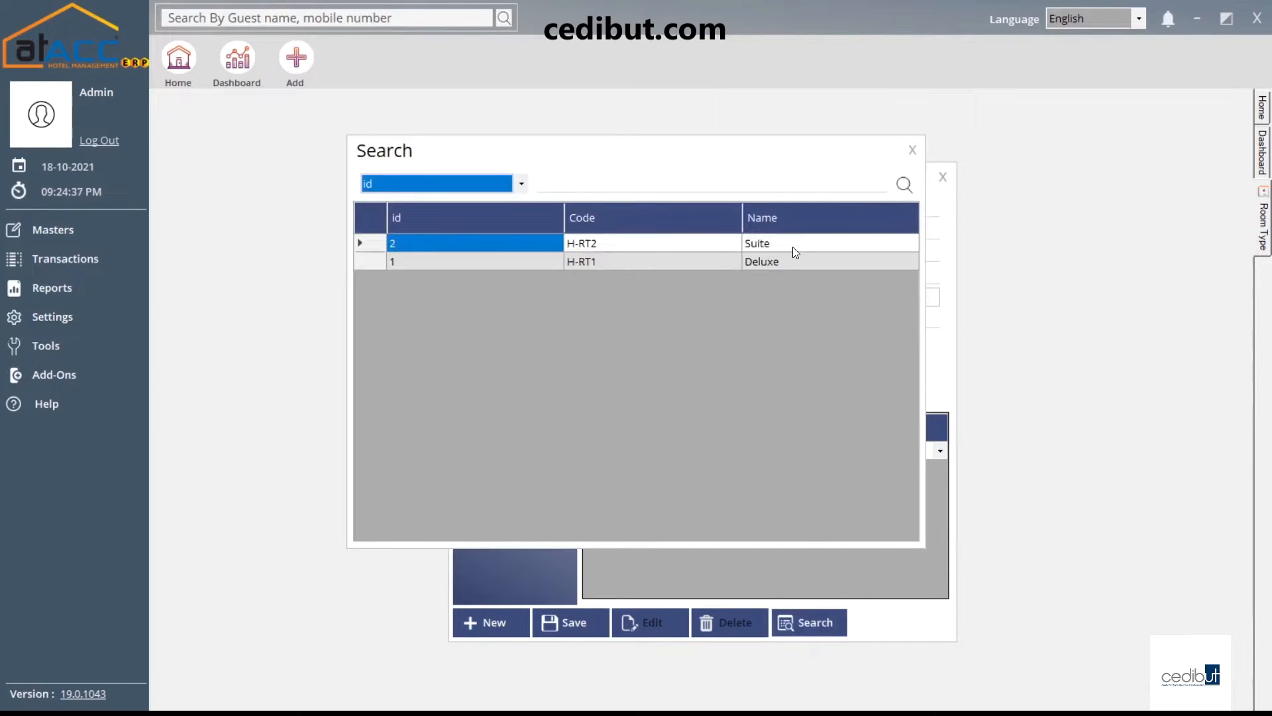
{"action": "left_click", "coordinate": [912, 149]}
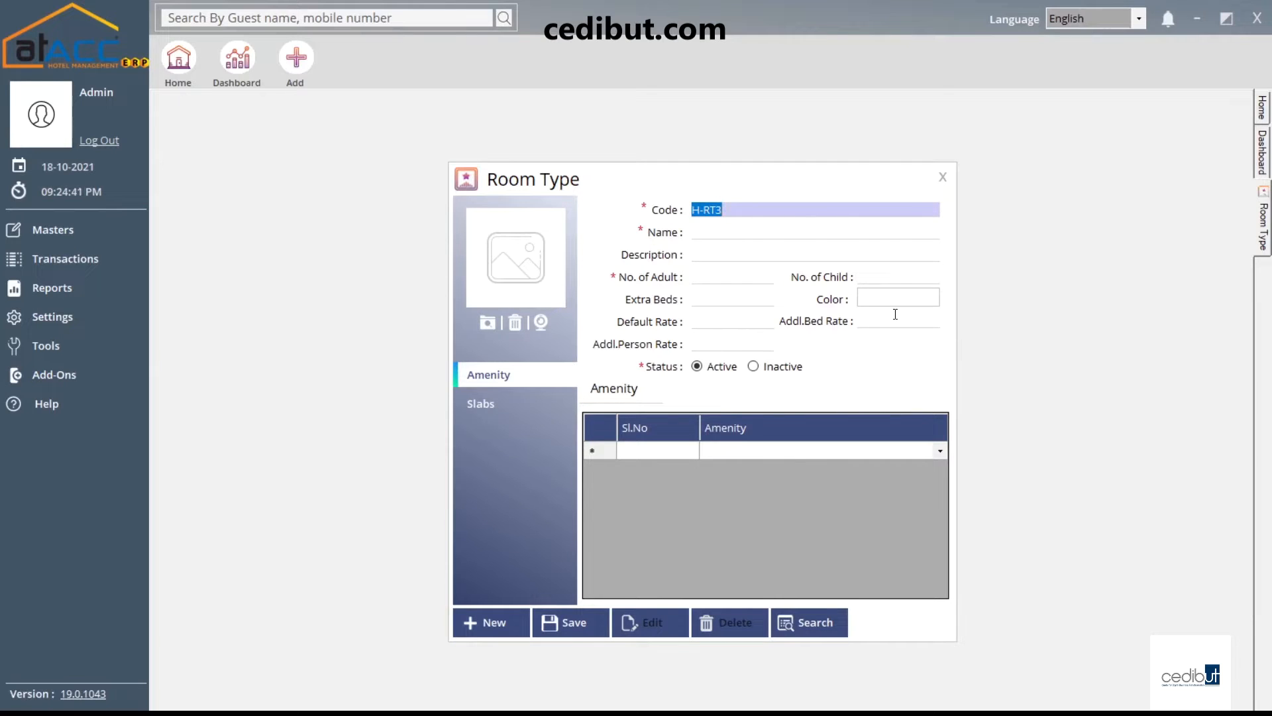
Step through Name, No. of Adult, No. of Child and Extra Beds on new room type H-RT3
{"action": "left_click", "coordinate": [783, 237]}
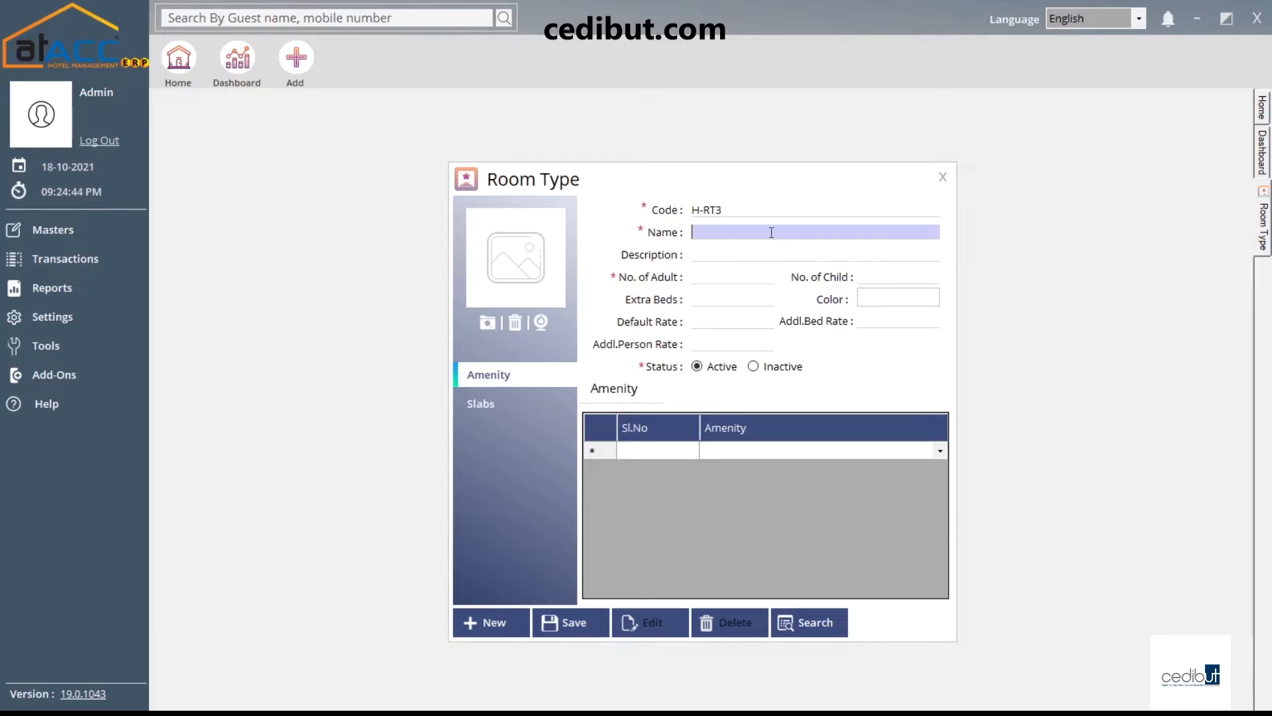
{"action": "left_click", "coordinate": [706, 279]}
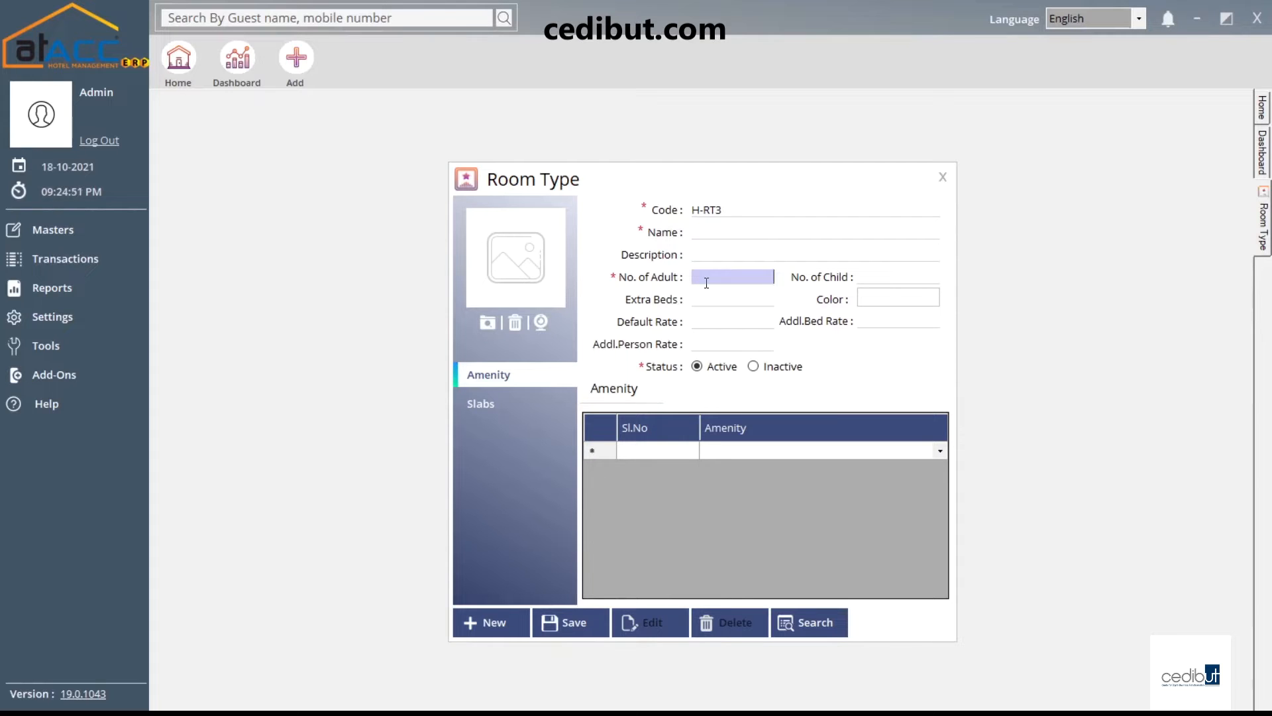
{"action": "left_click", "coordinate": [881, 278]}
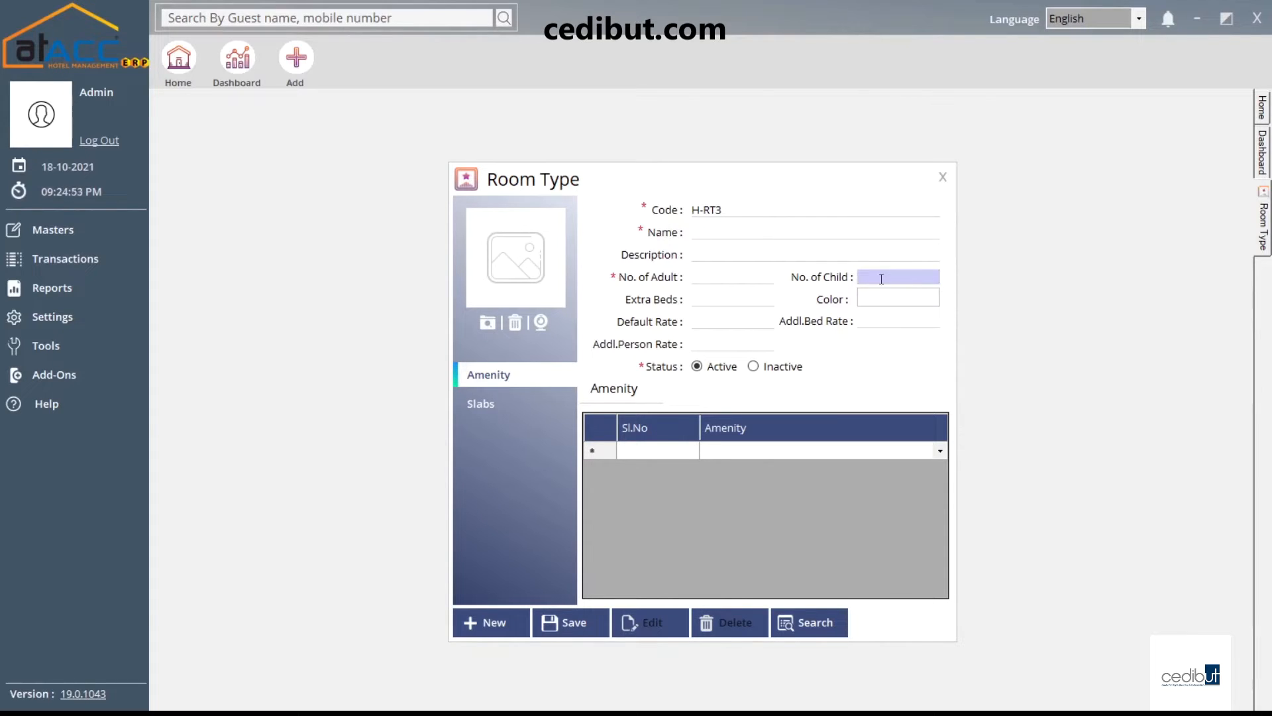
{"action": "left_click", "coordinate": [753, 303]}
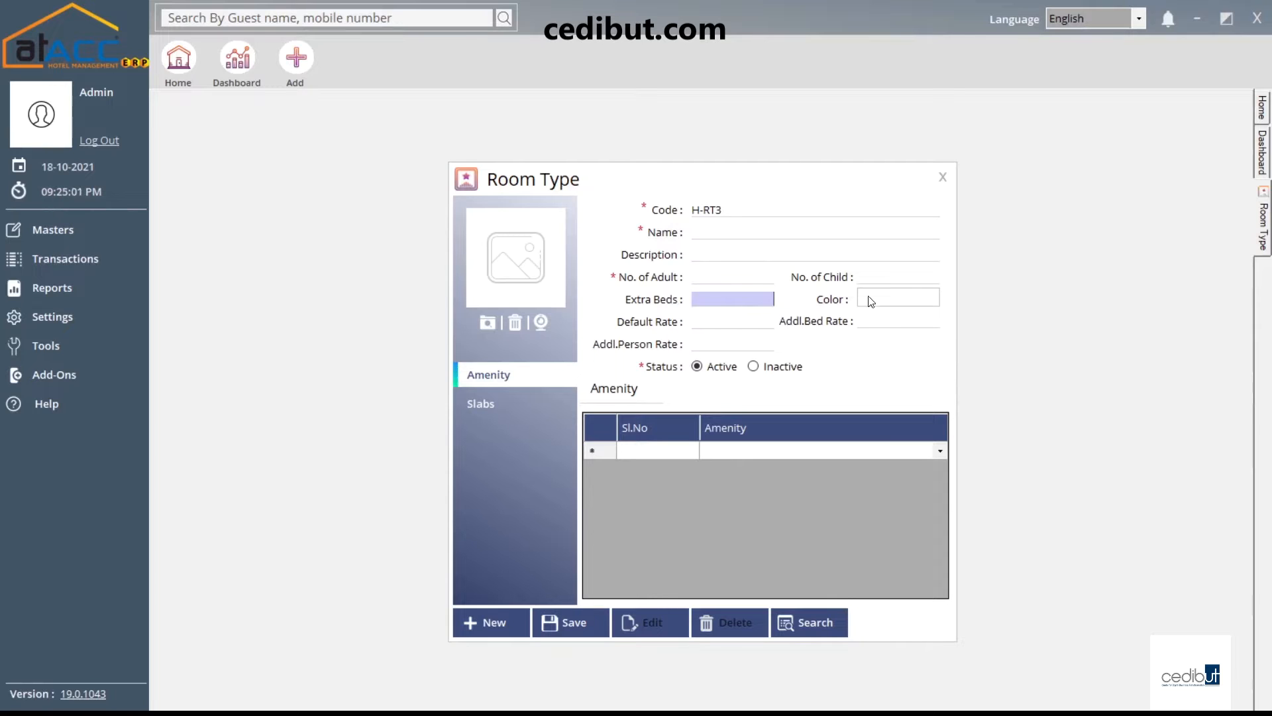
Check the colour picker and Slabs tab, attempt a save (Name required), then close H-RT3 unsaved
{"action": "left_click", "coordinate": [885, 303]}
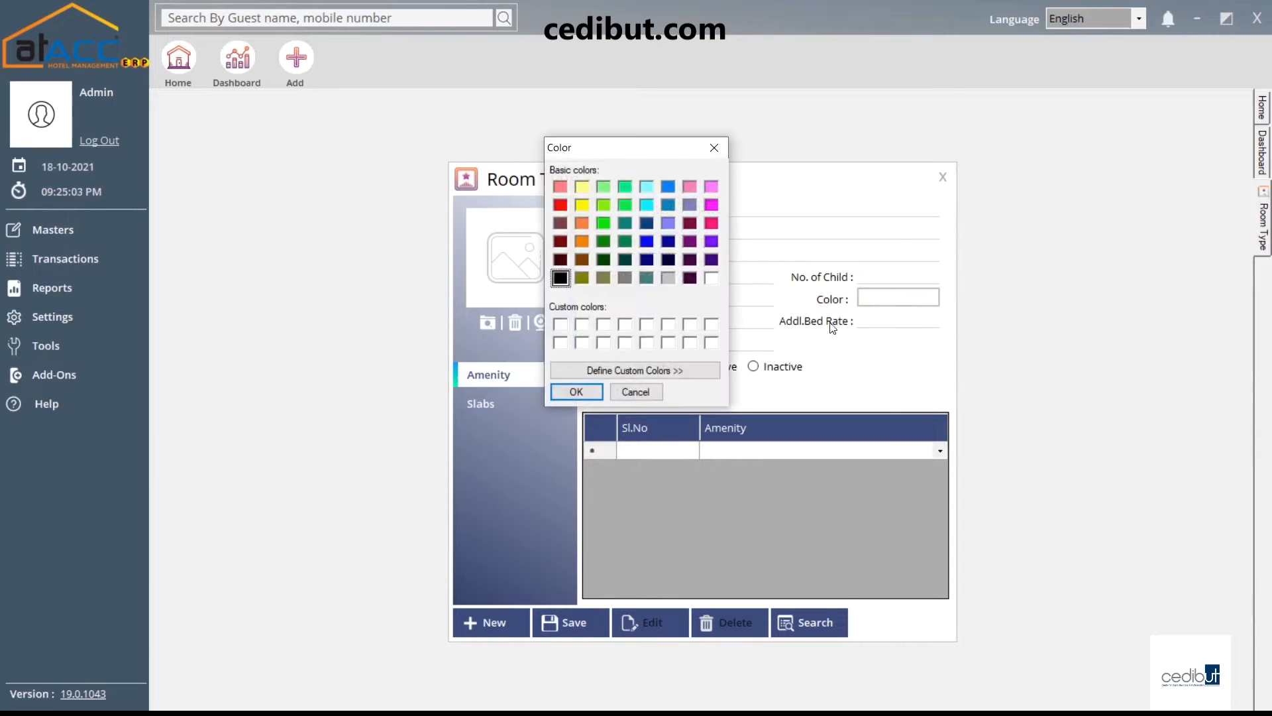
{"action": "left_click", "coordinate": [716, 149]}
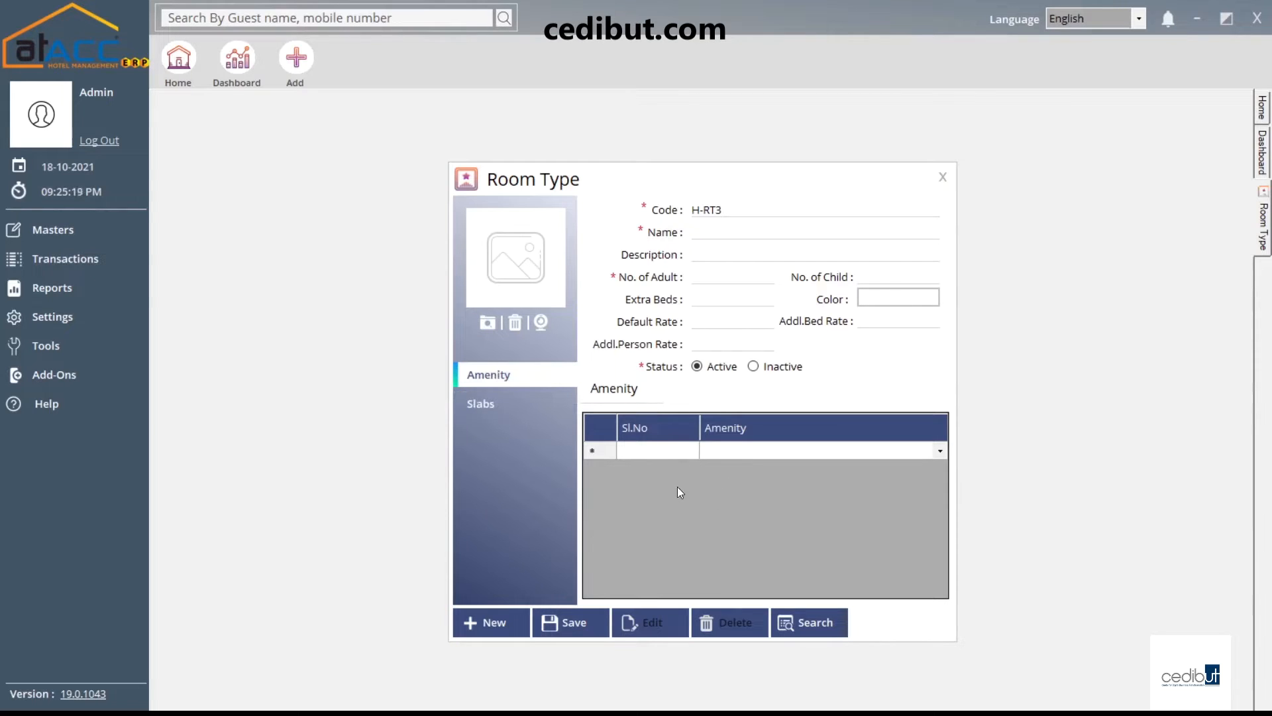
{"action": "left_click", "coordinate": [511, 395]}
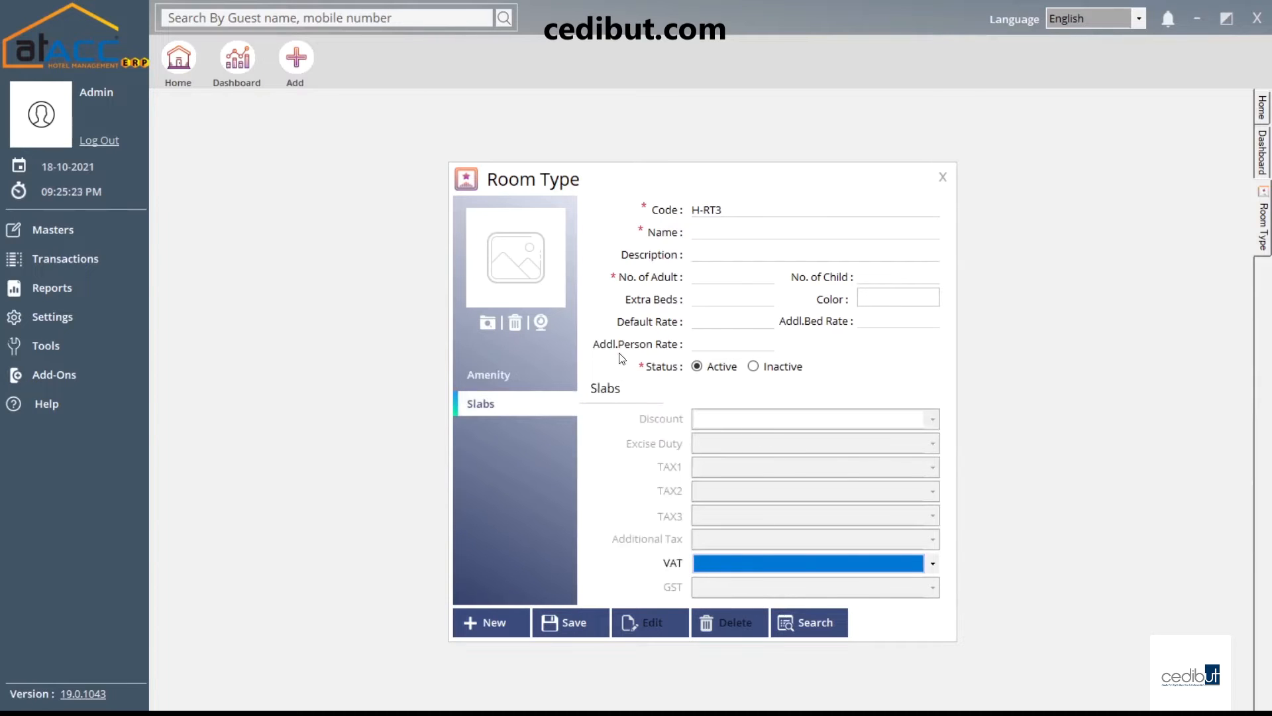
{"action": "left_click", "coordinate": [562, 624]}
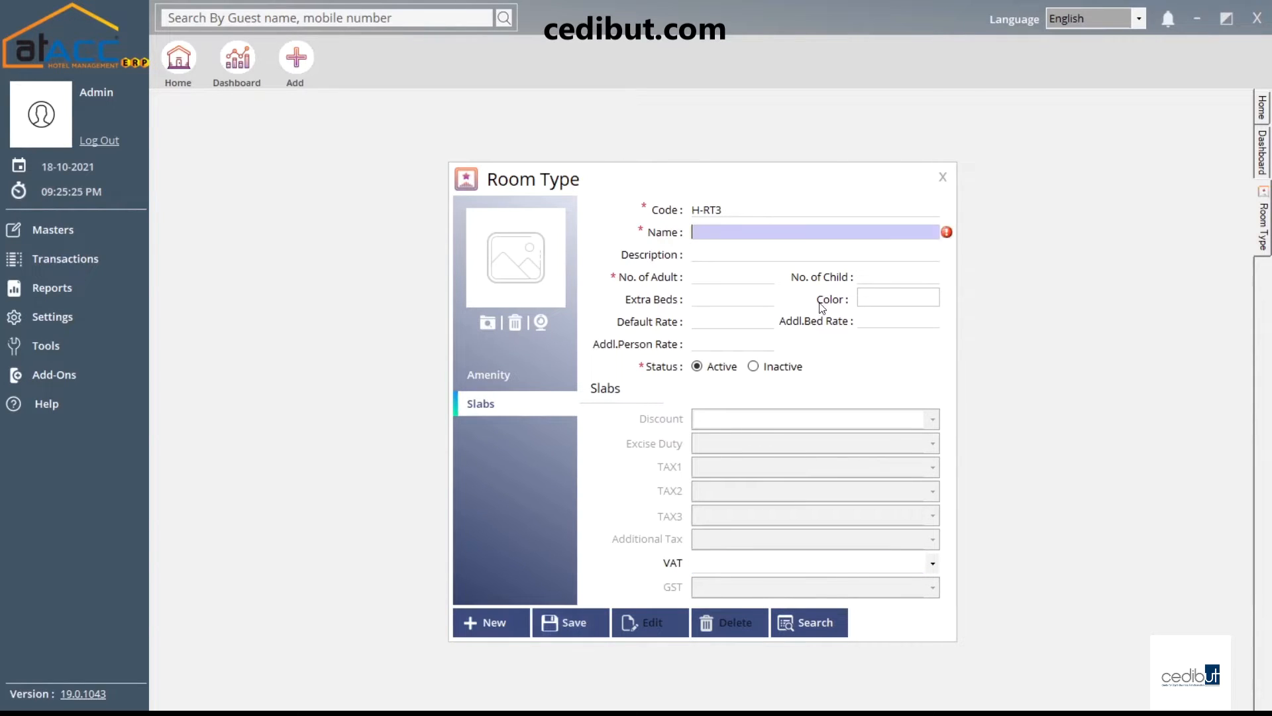
{"action": "left_click", "coordinate": [942, 176]}
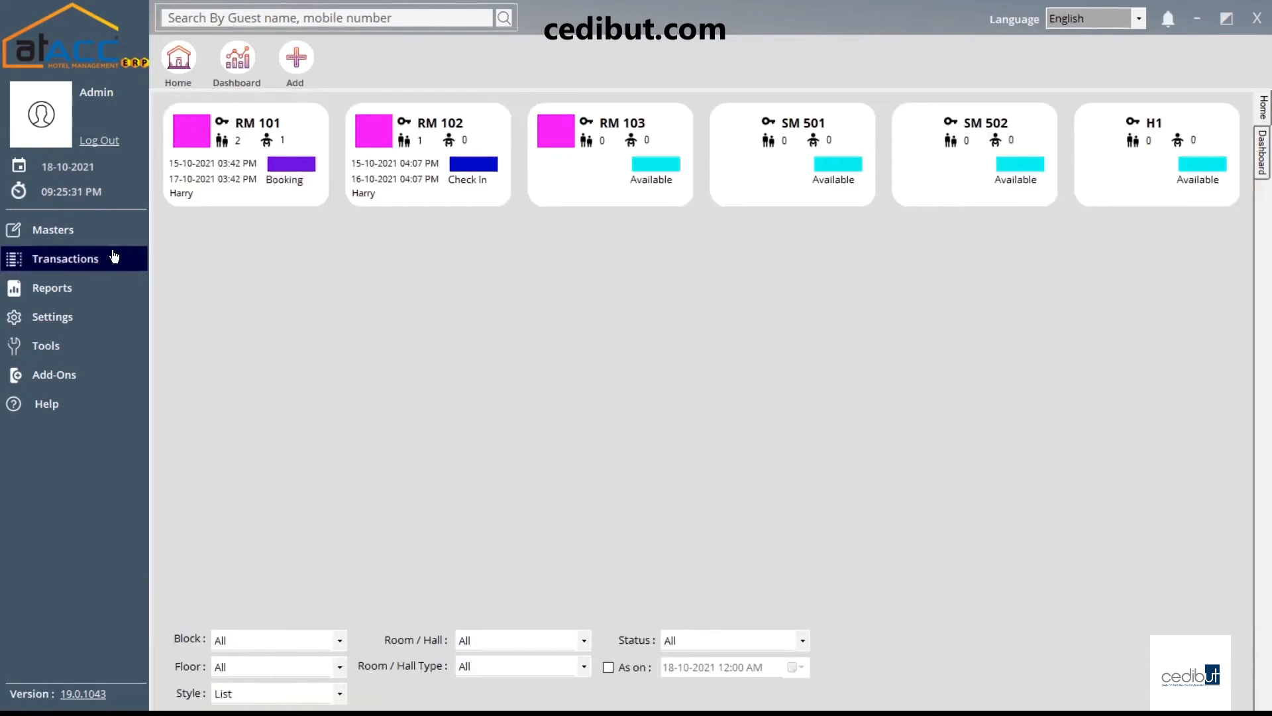
Open the Room master form and enter the room name A-1001
{"action": "left_click", "coordinate": [114, 231]}
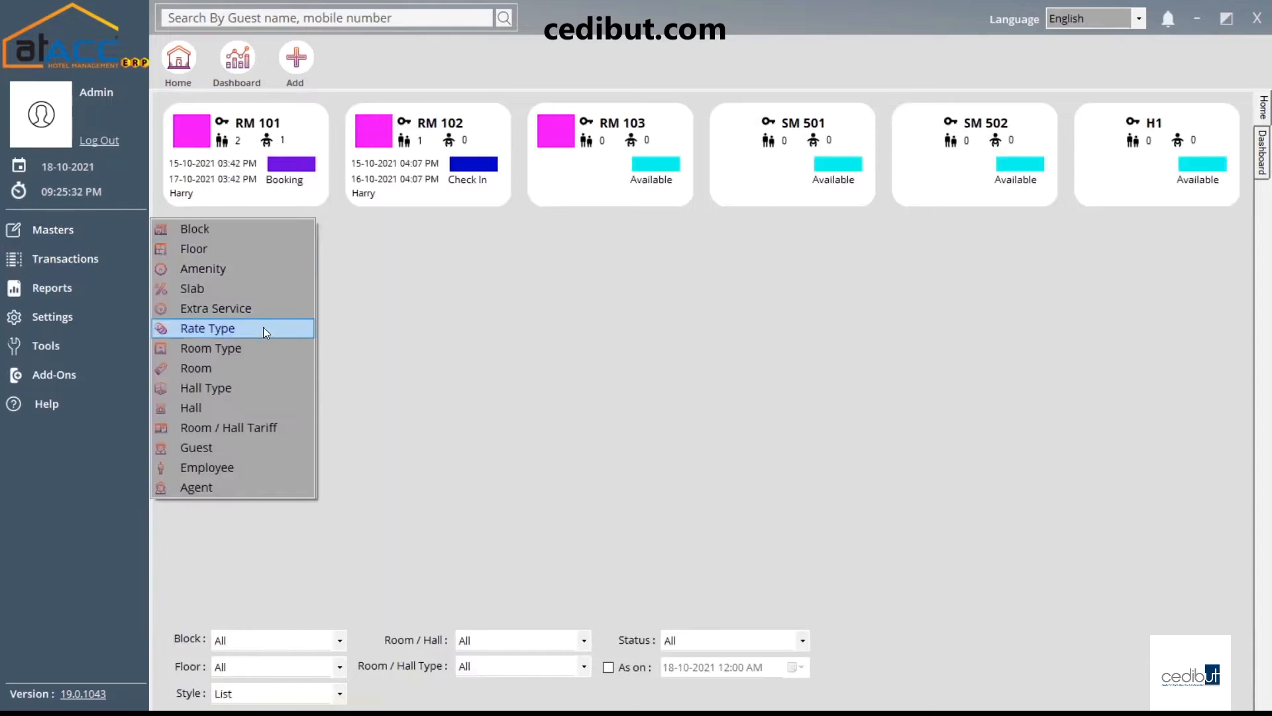
{"action": "left_click", "coordinate": [252, 368]}
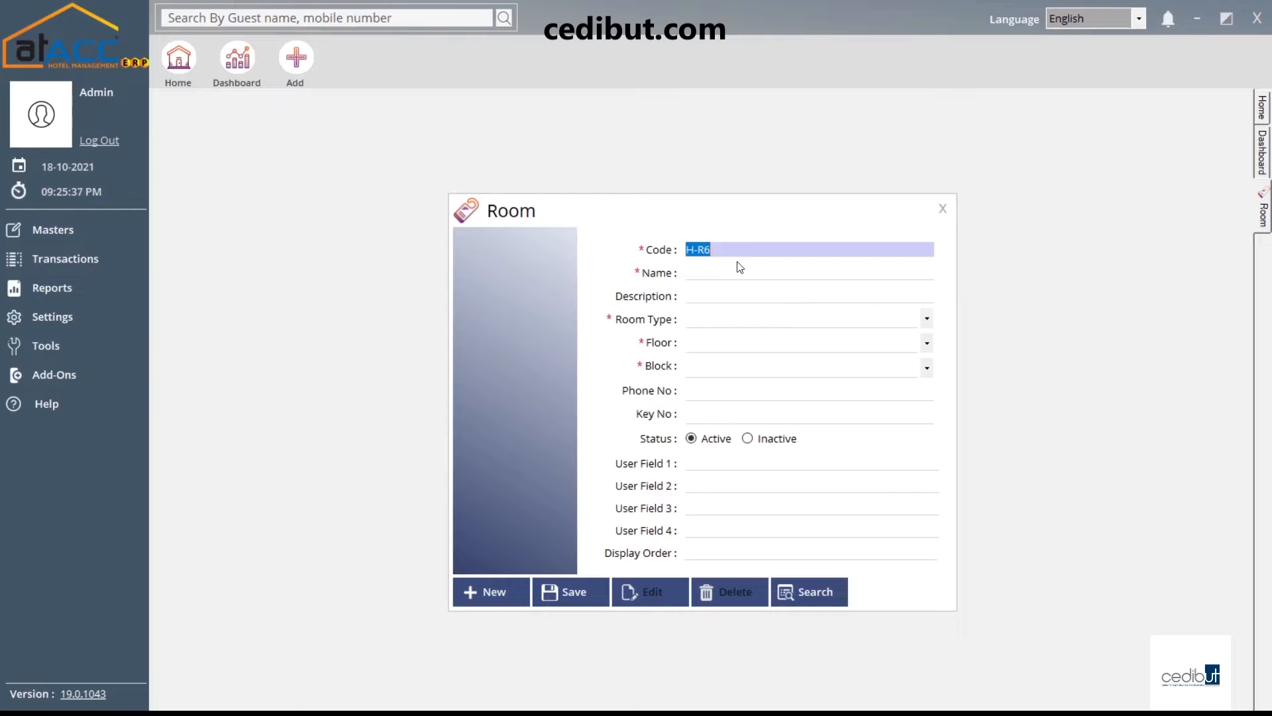
{"action": "left_click", "coordinate": [718, 270]}
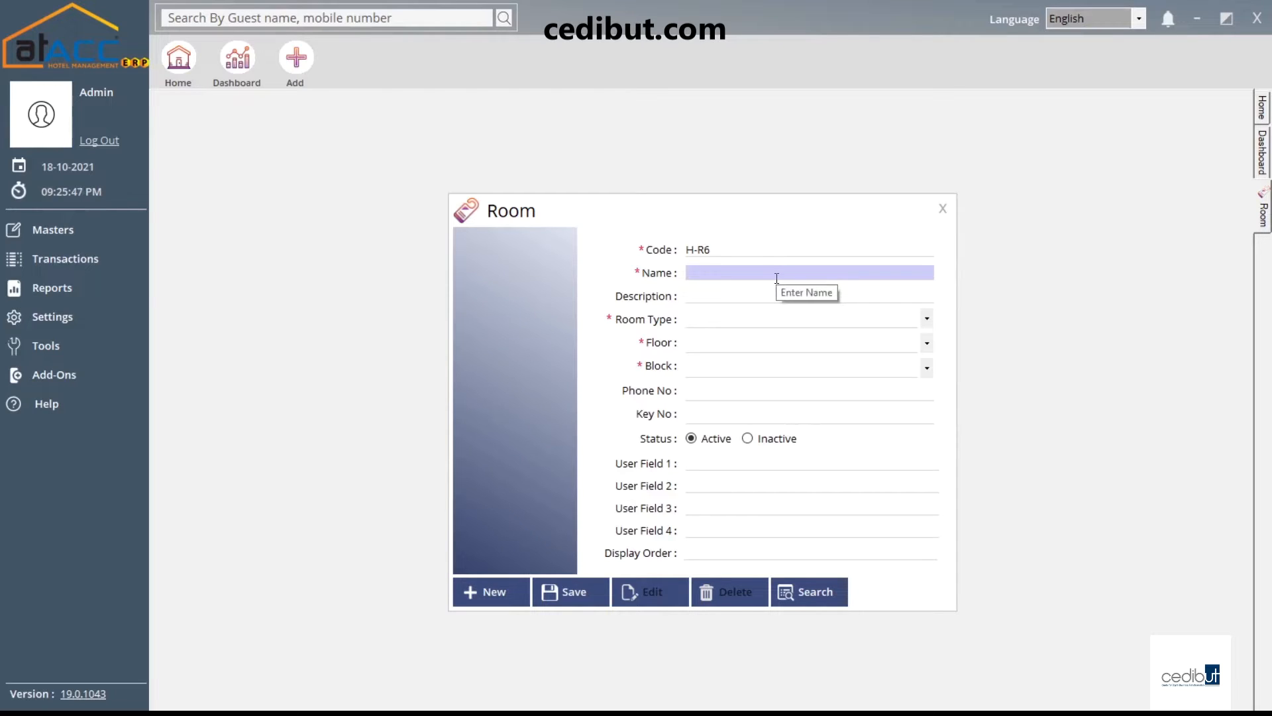
{"action": "type", "text": "A-"}
{"action": "type", "text": "1001"}
Set the room type to Suite, the floor to Floor 3 and the block to Block A
{"action": "key", "text": "Tab"}
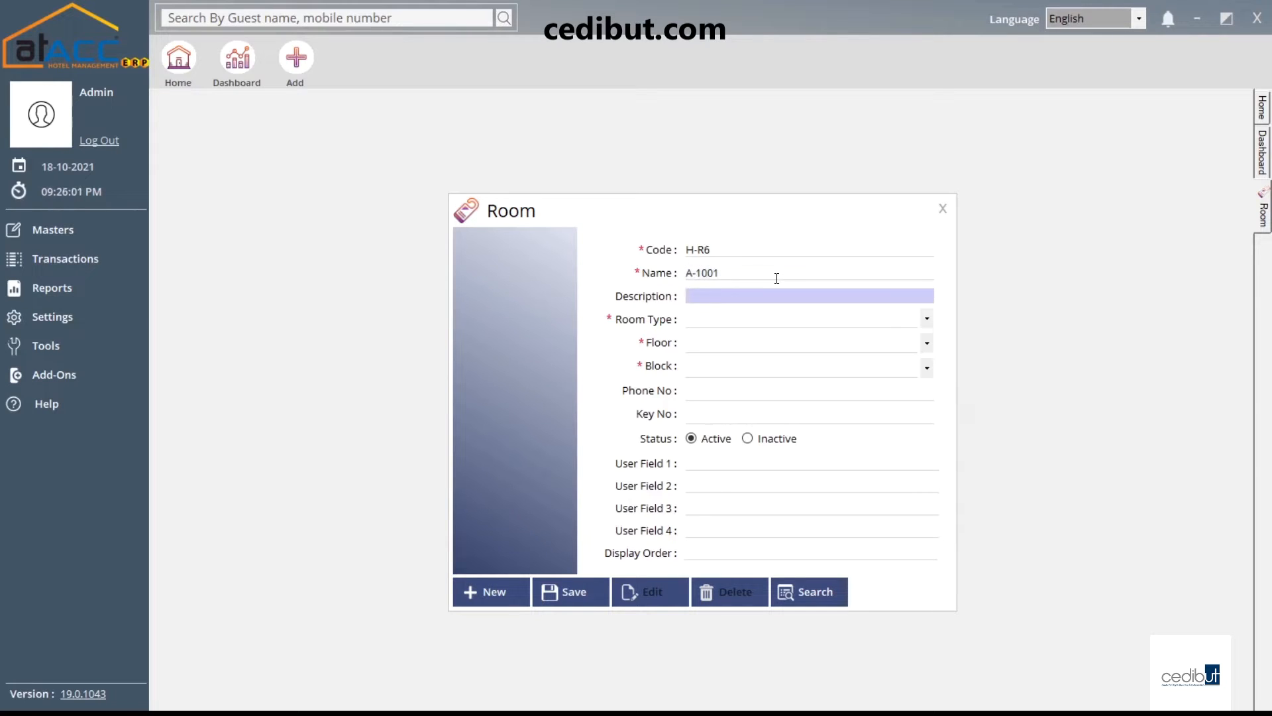
{"action": "key", "text": "Tab"}
{"action": "key", "text": "Down"}
{"action": "key", "text": "Down"}
{"action": "key", "text": "Up"}
{"action": "key", "text": "Down"}
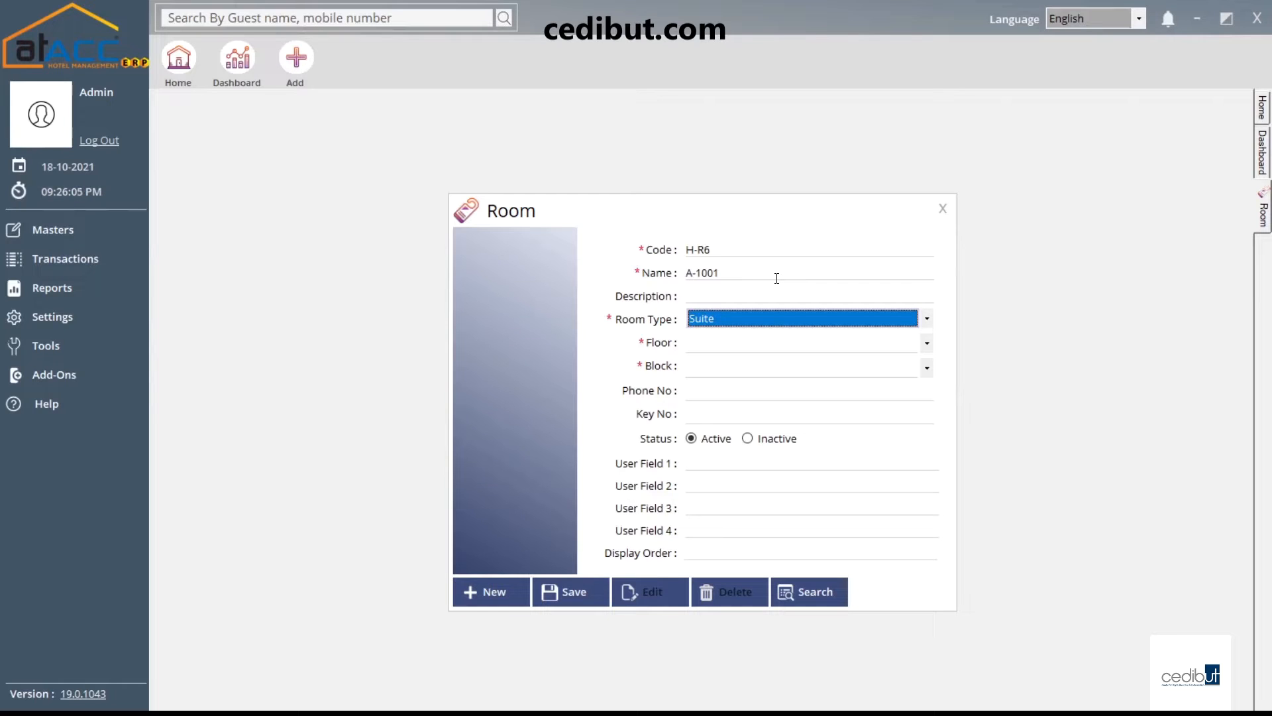
{"action": "key", "text": "Tab"}
{"action": "key", "text": "Down"}
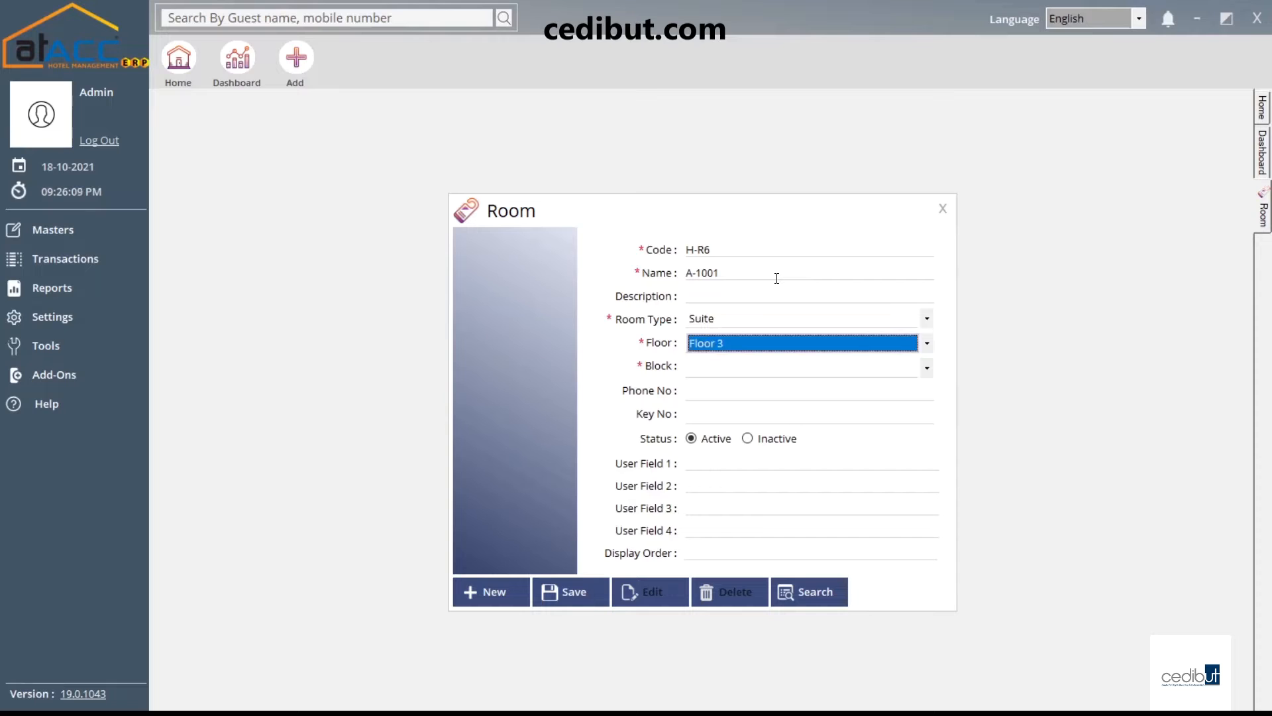
{"action": "key", "text": "Tab"}
{"action": "key", "text": "Down"}
Enter phone number 3365 and key number 1234
{"action": "key", "text": "Tab"}
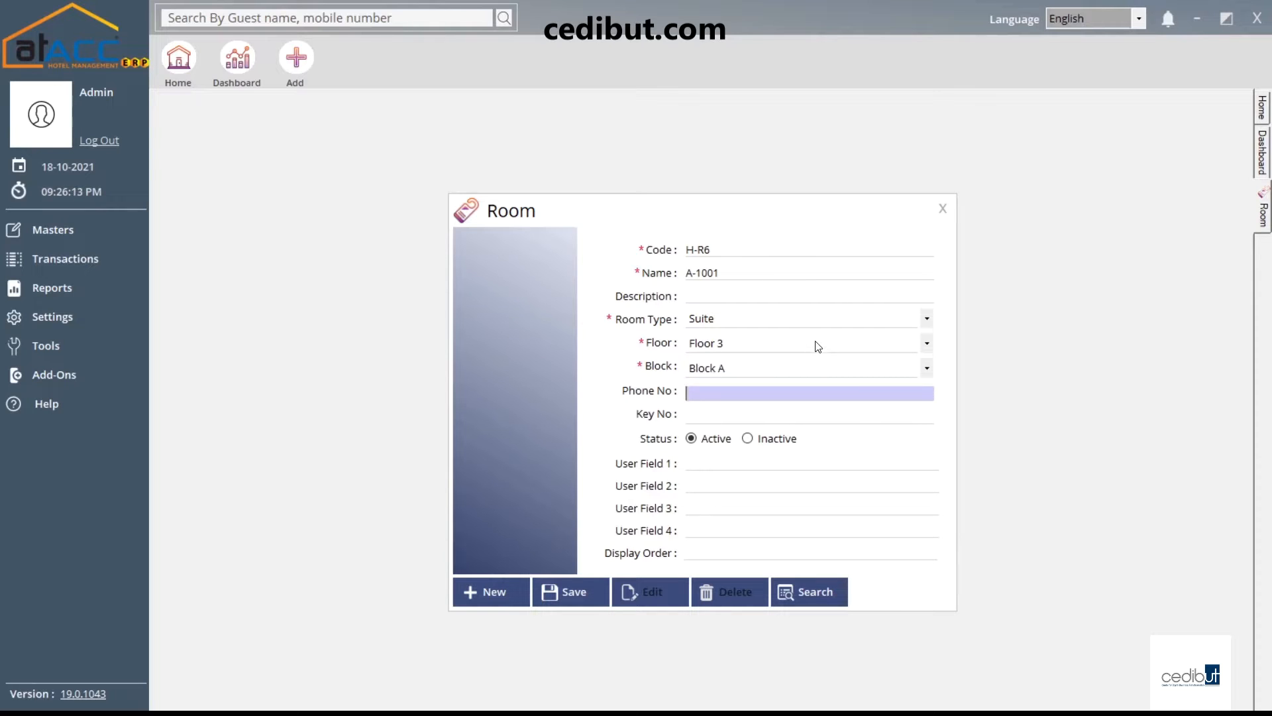
{"action": "type", "text": "3365"}
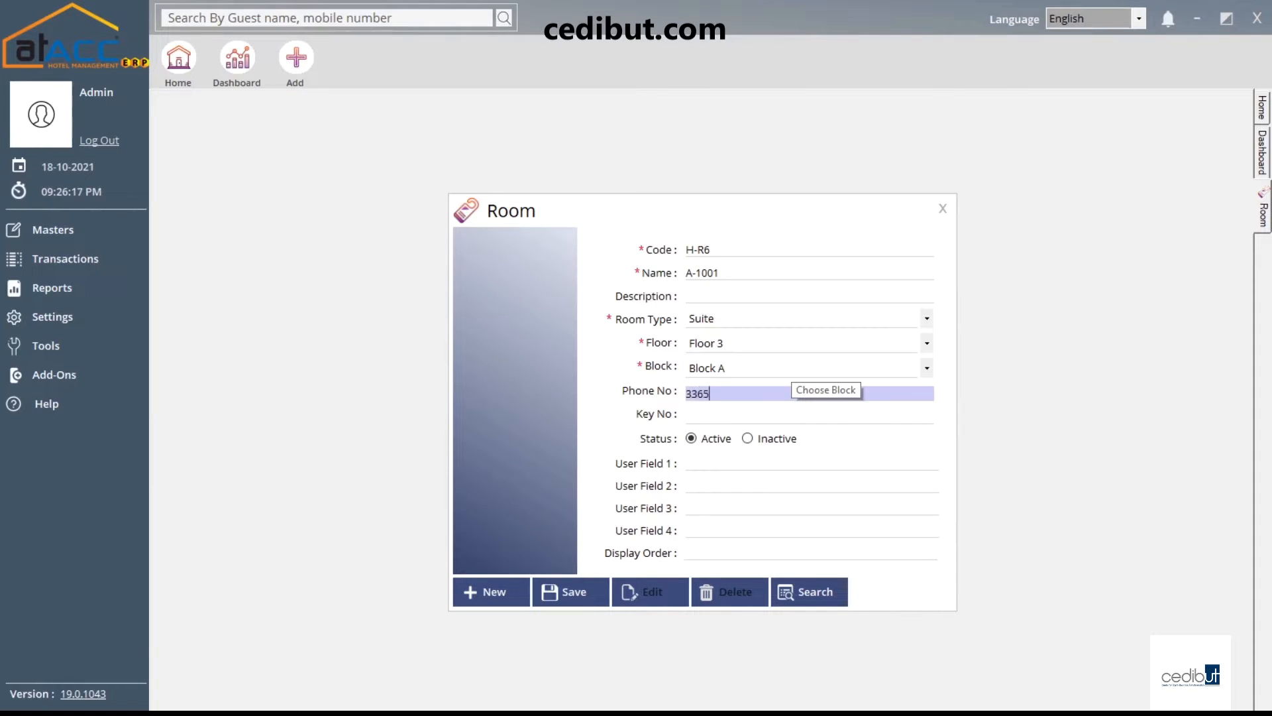
{"action": "key", "text": "Tab"}
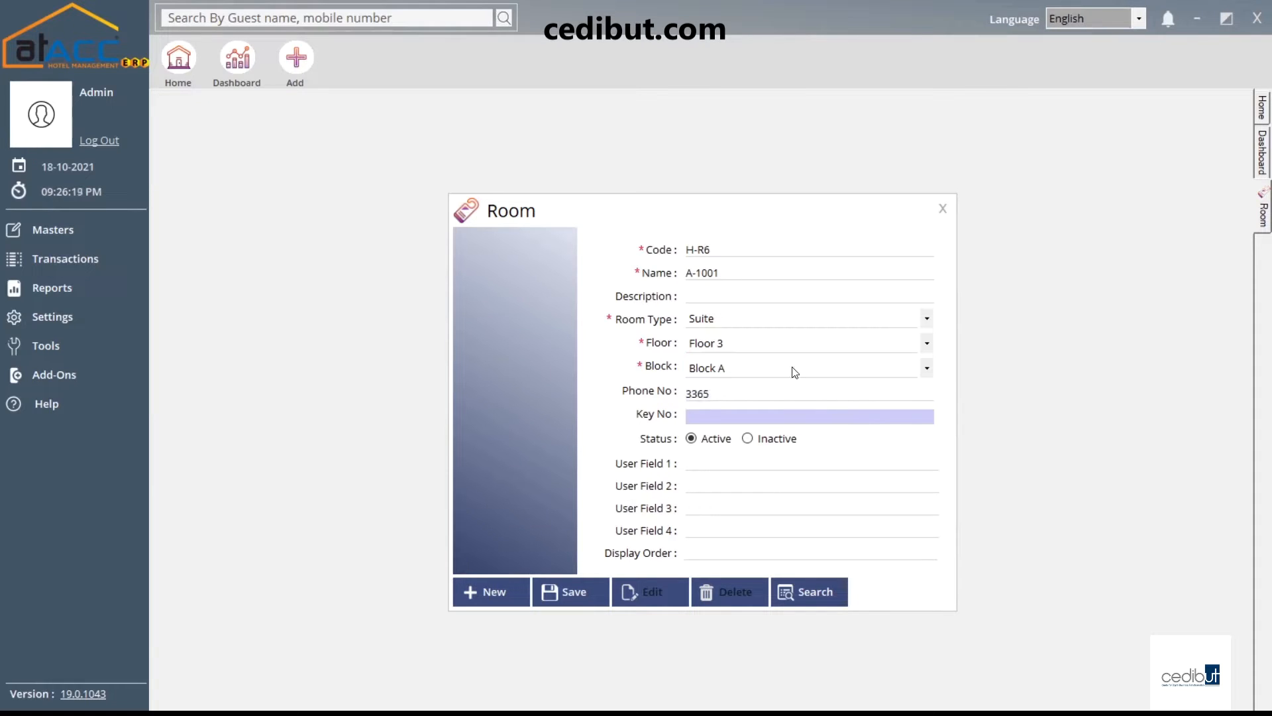
{"action": "type", "text": "1234"}
{"action": "key", "text": "Tab"}
{"action": "key", "text": "Tab"}
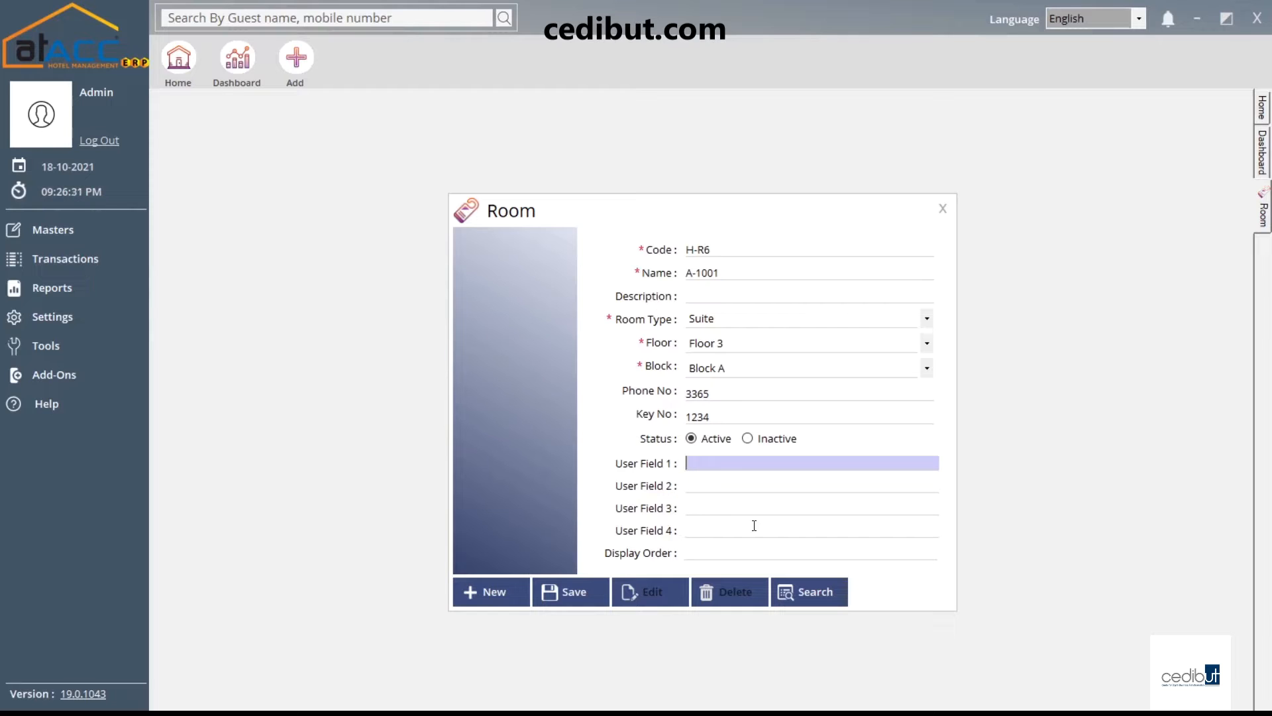
Save room A-1001, check it in the saved room list, and close the form
{"action": "left_click", "coordinate": [579, 595]}
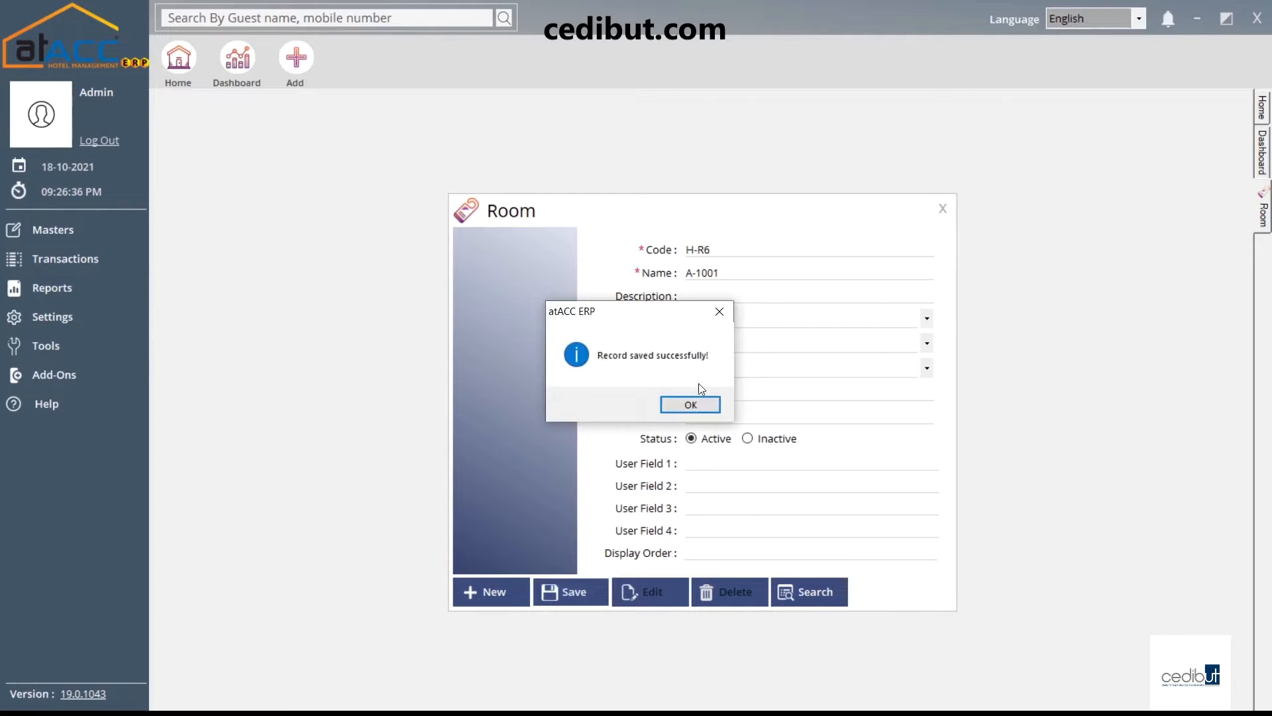
{"action": "left_click", "coordinate": [686, 409]}
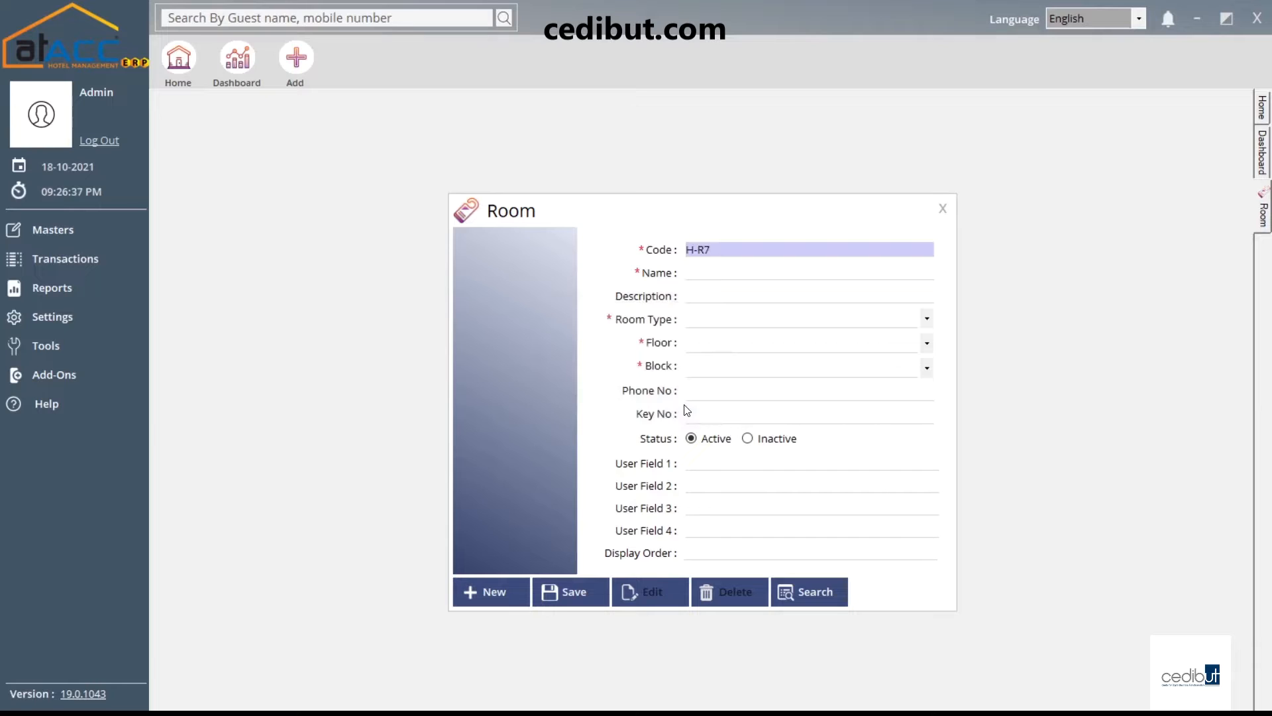
{"action": "left_click", "coordinate": [834, 604]}
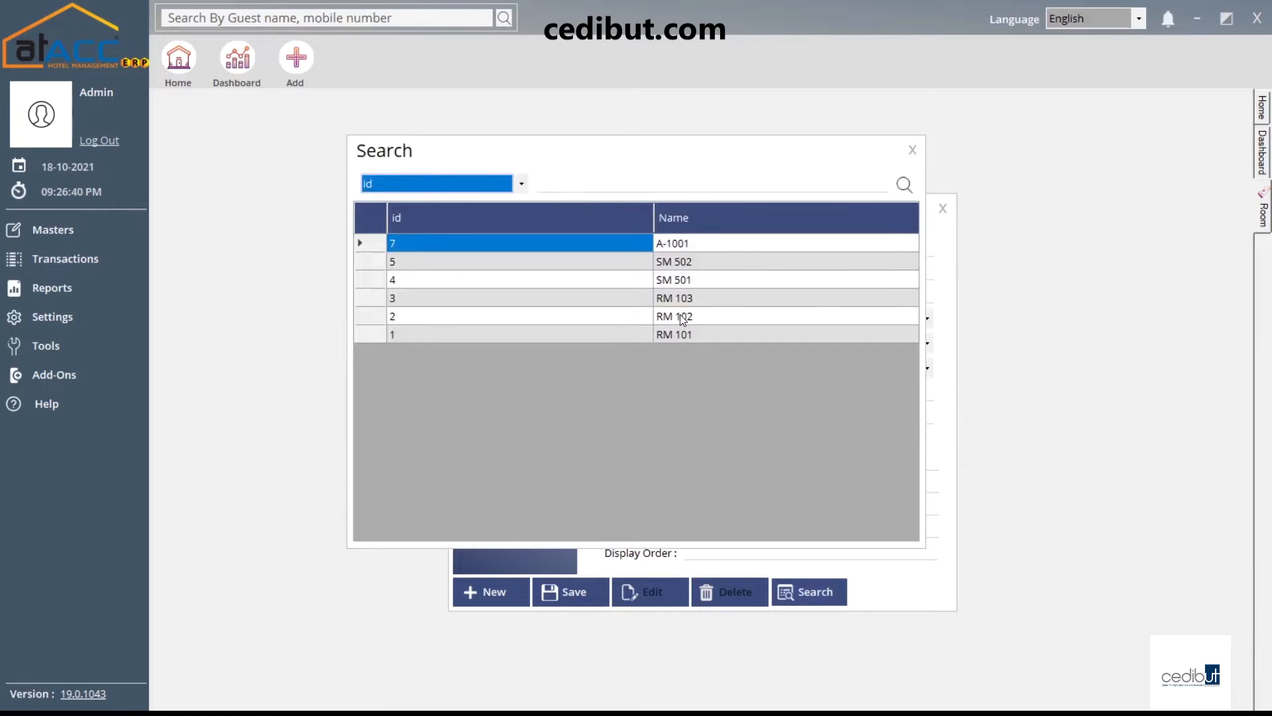
{"action": "left_click", "coordinate": [905, 154]}
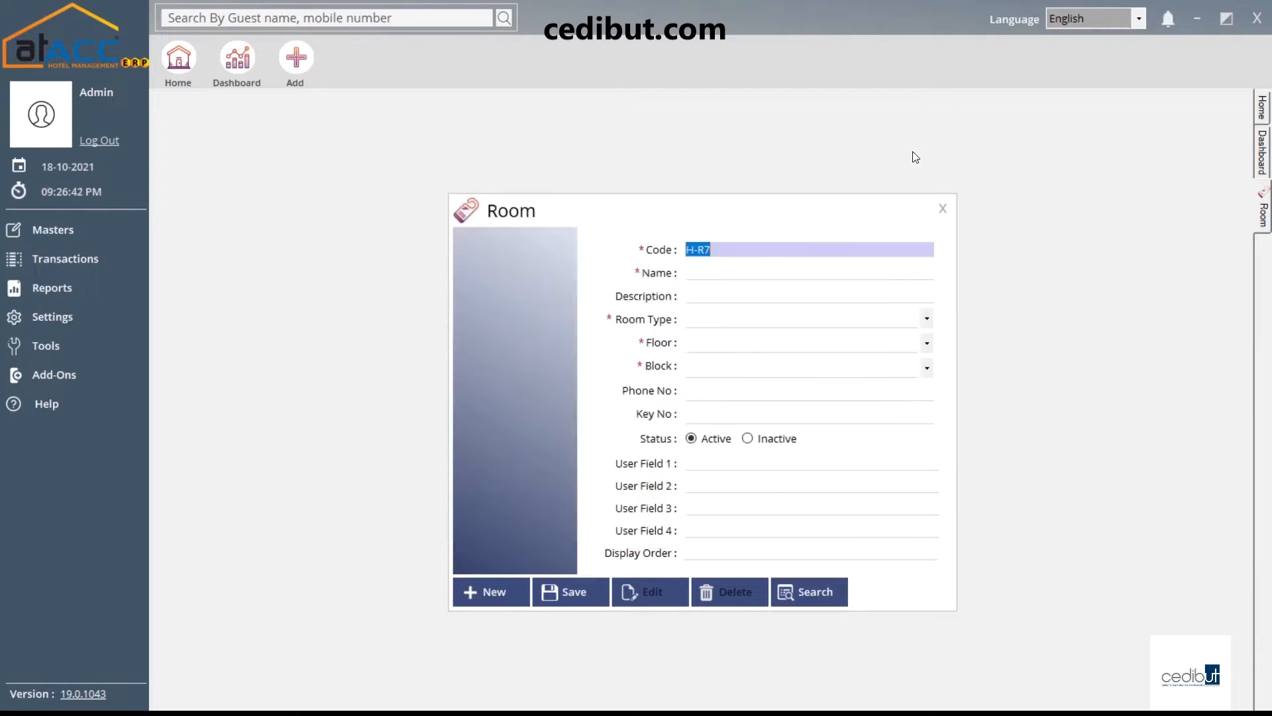
{"action": "left_click", "coordinate": [943, 209]}
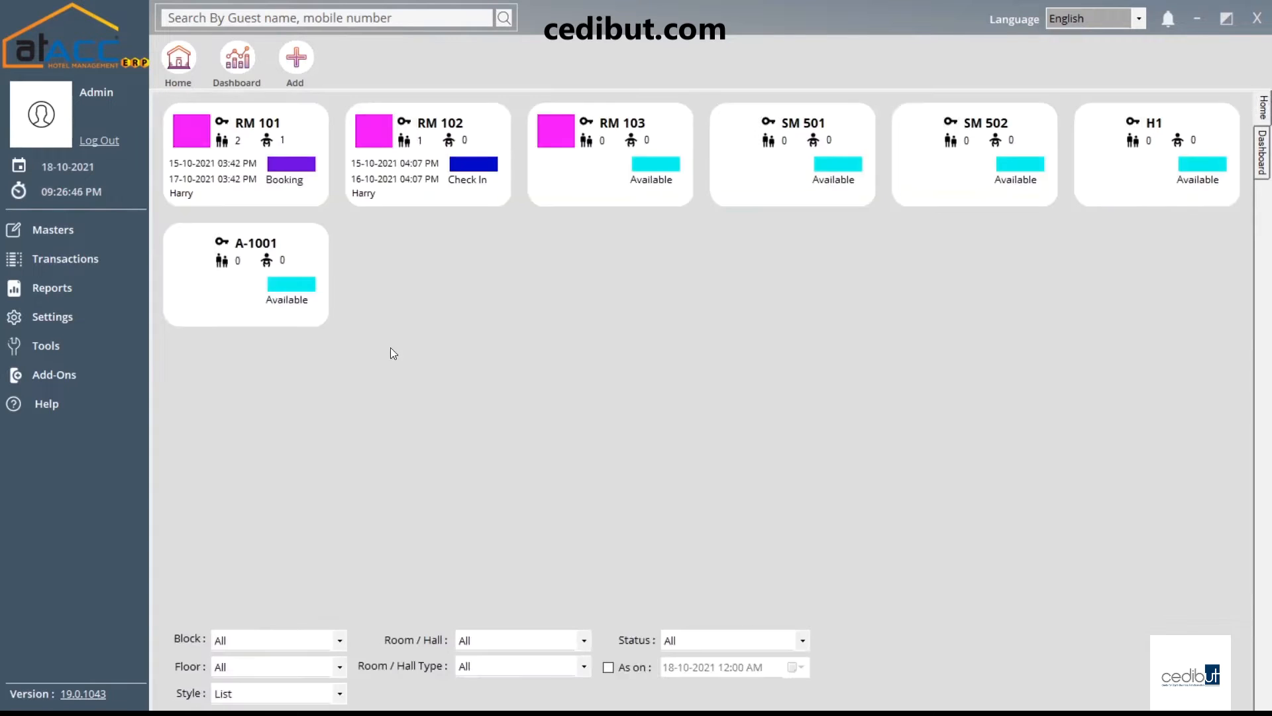
{"action": "left_click", "coordinate": [113, 239]}
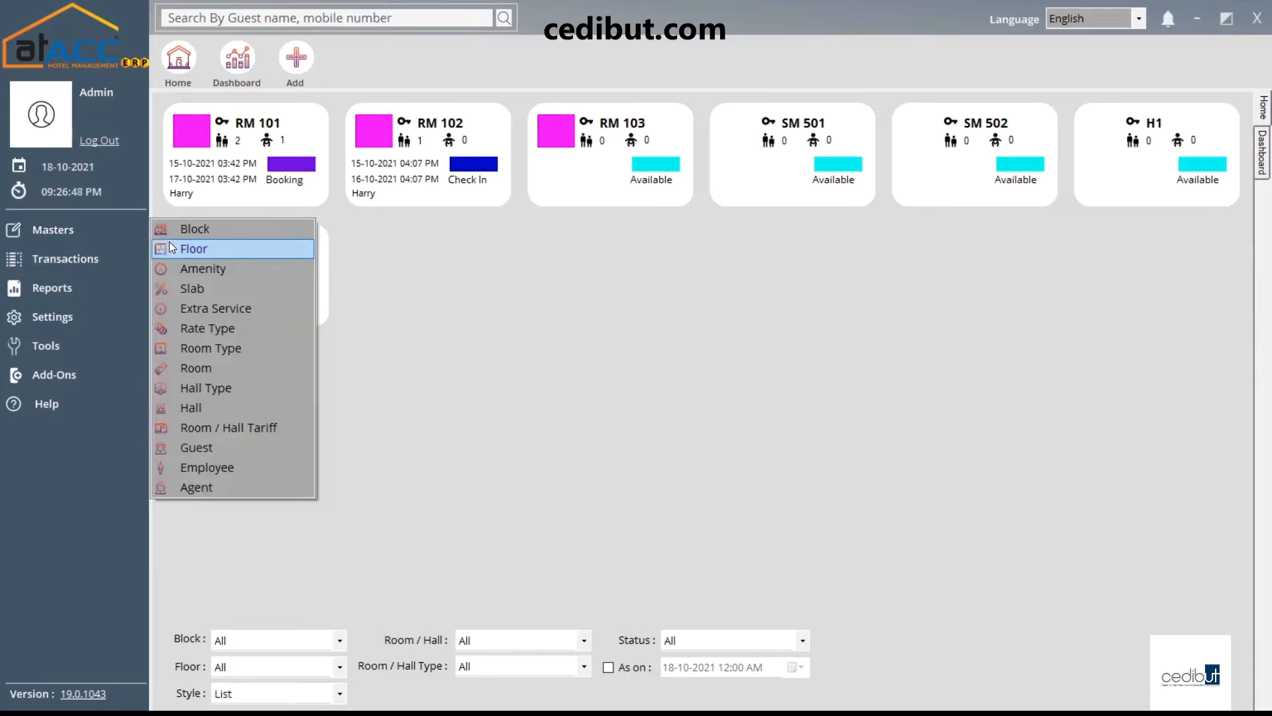
{"action": "left_click", "coordinate": [212, 388]}
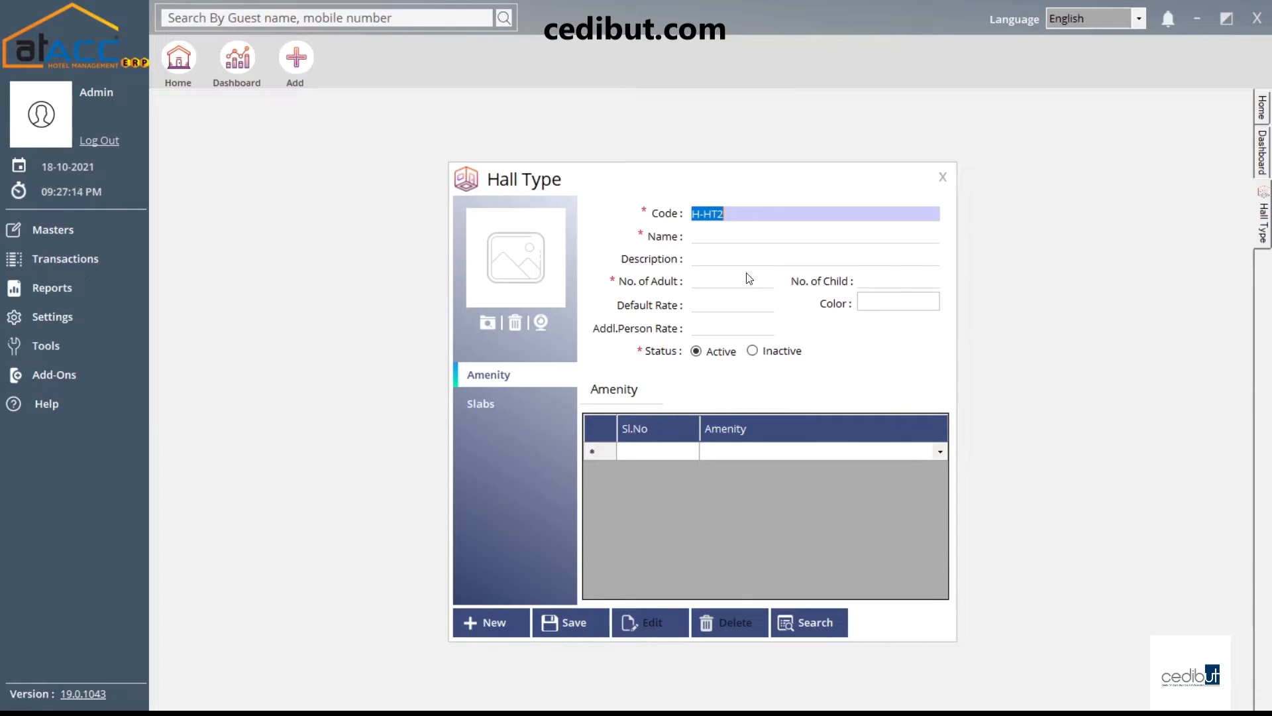
{"action": "left_click", "coordinate": [942, 178]}
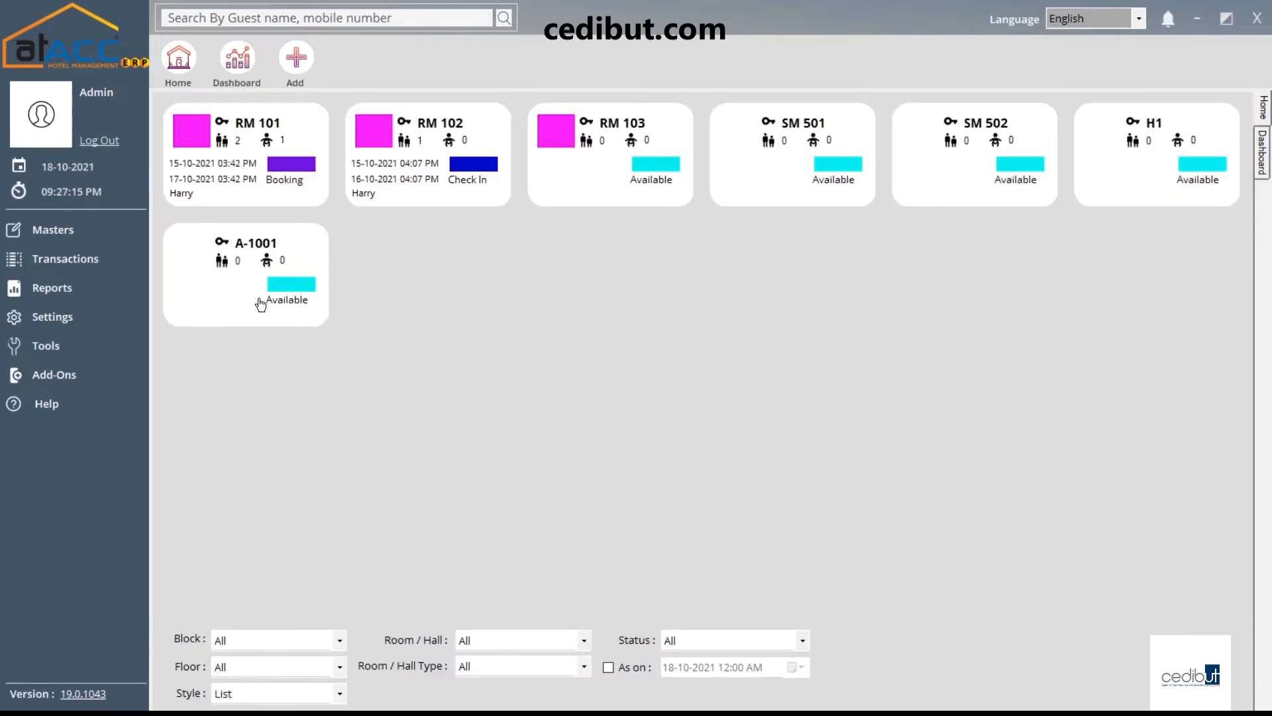
{"action": "left_click", "coordinate": [102, 260]}
{"action": "left_click", "coordinate": [115, 233]}
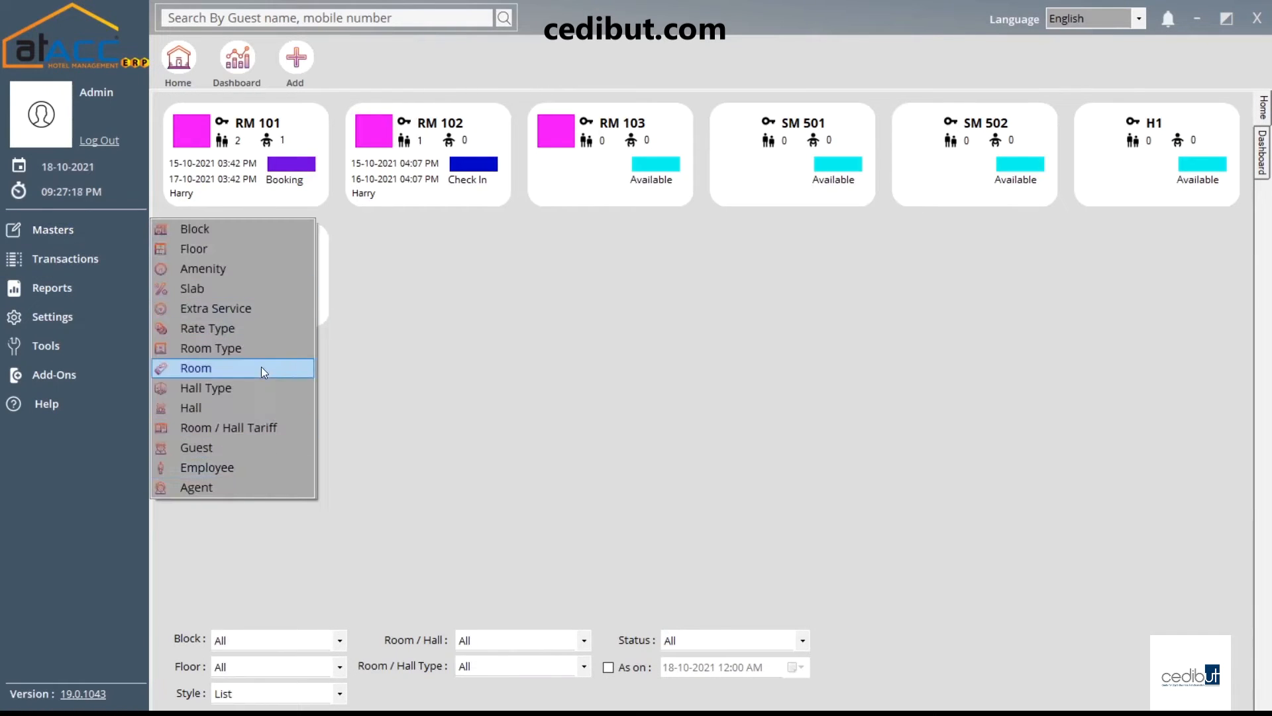
{"action": "left_click", "coordinate": [220, 406]}
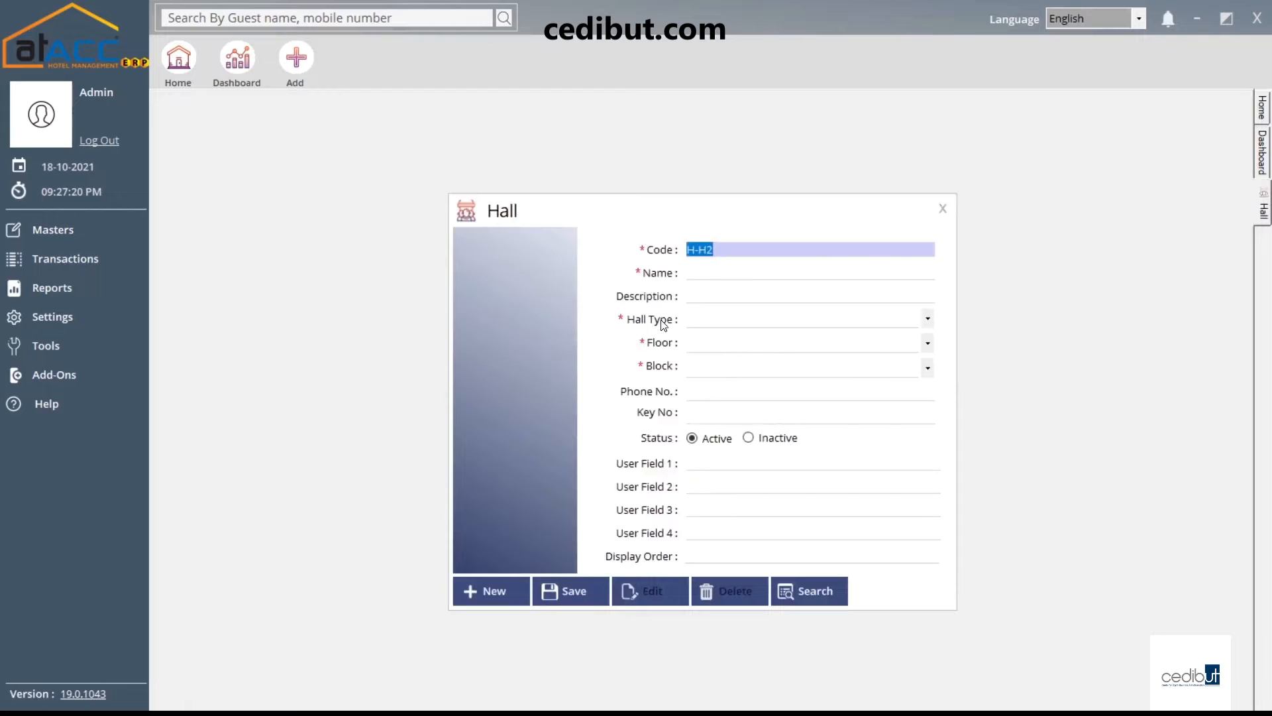
{"action": "left_click", "coordinate": [693, 319]}
{"action": "left_click", "coordinate": [715, 336]}
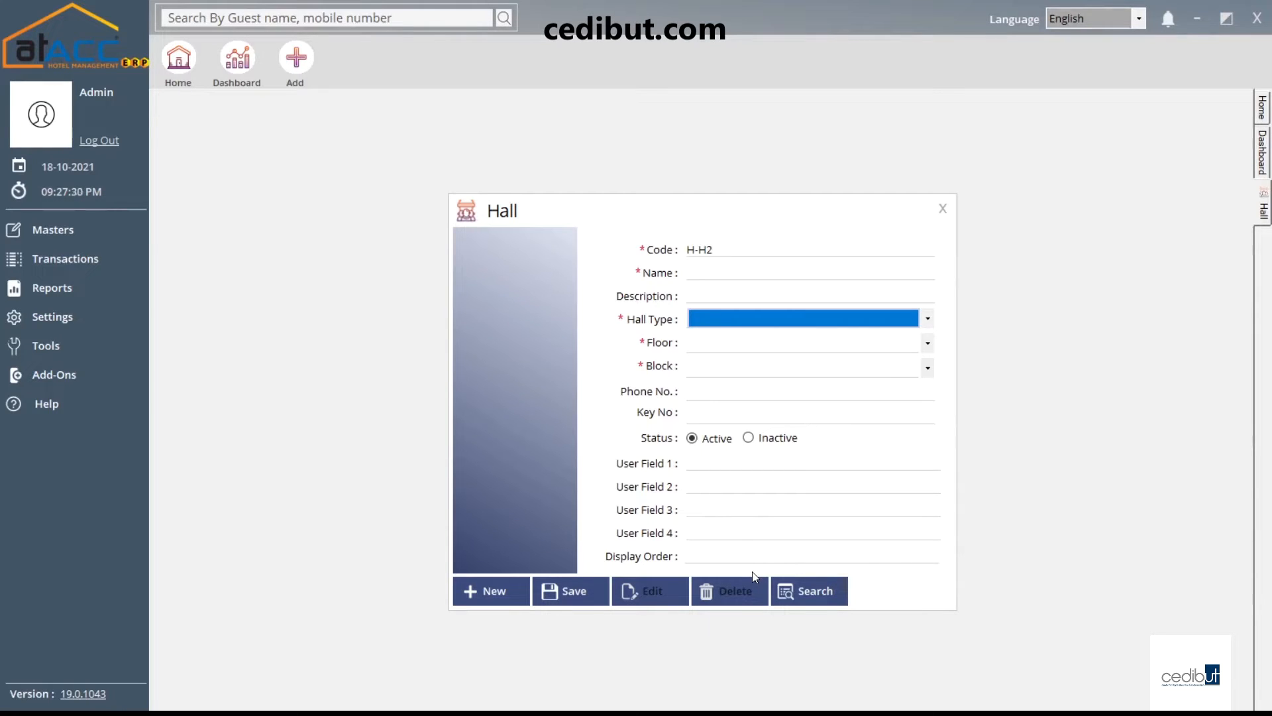
{"action": "left_click", "coordinate": [943, 209]}
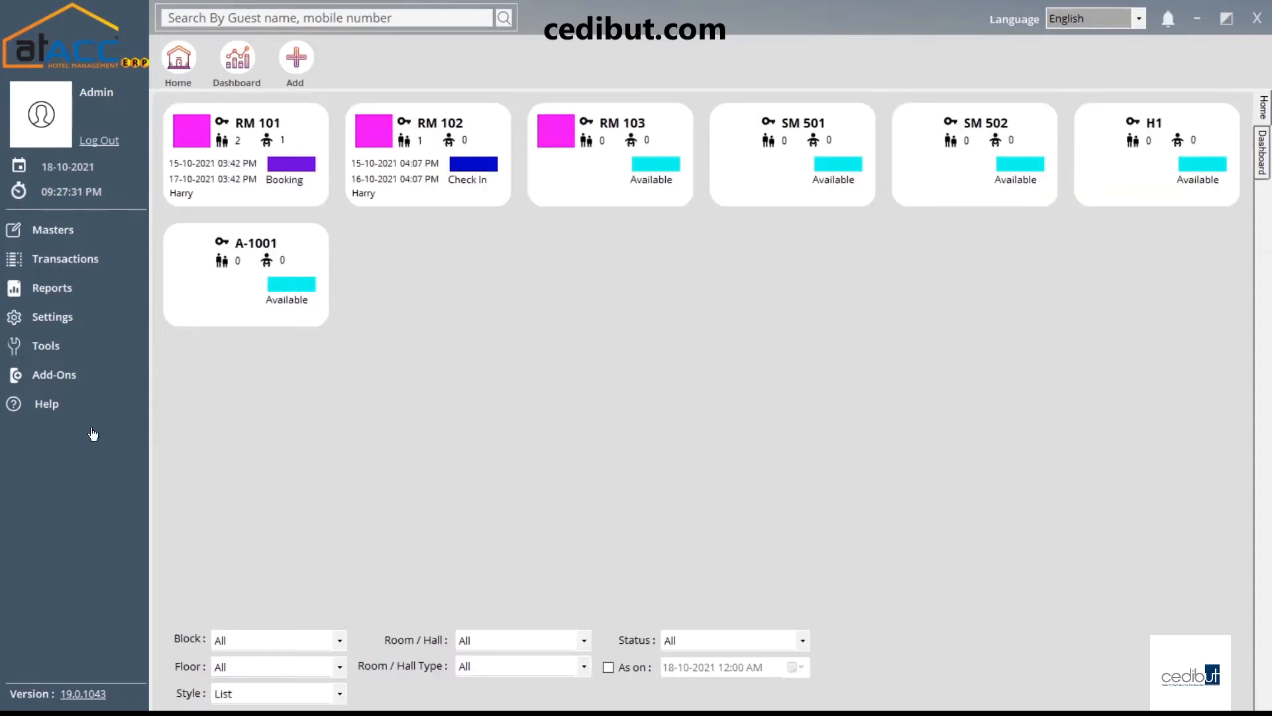
Open the Room / Hall Tariff form, keeping type Deluxe and rate type Normal
{"action": "left_click", "coordinate": [99, 241]}
{"action": "left_click", "coordinate": [256, 429]}
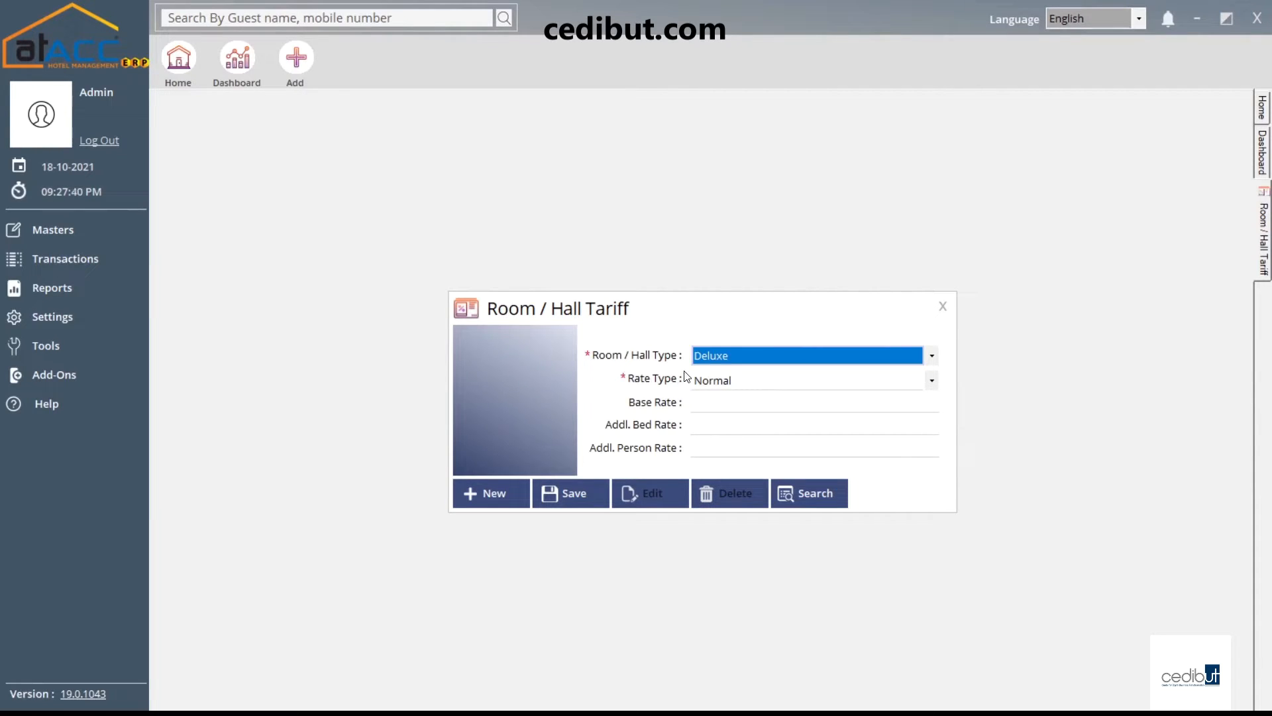
{"action": "left_click", "coordinate": [718, 360]}
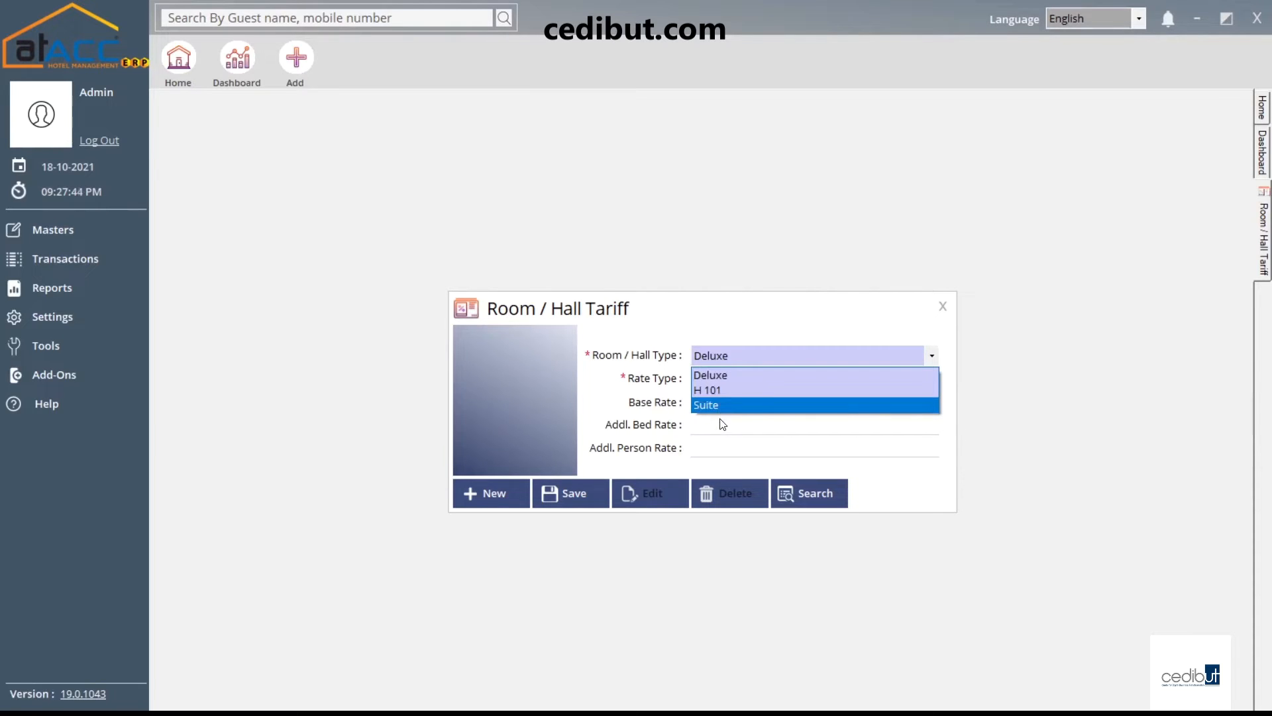
{"action": "left_click", "coordinate": [721, 364]}
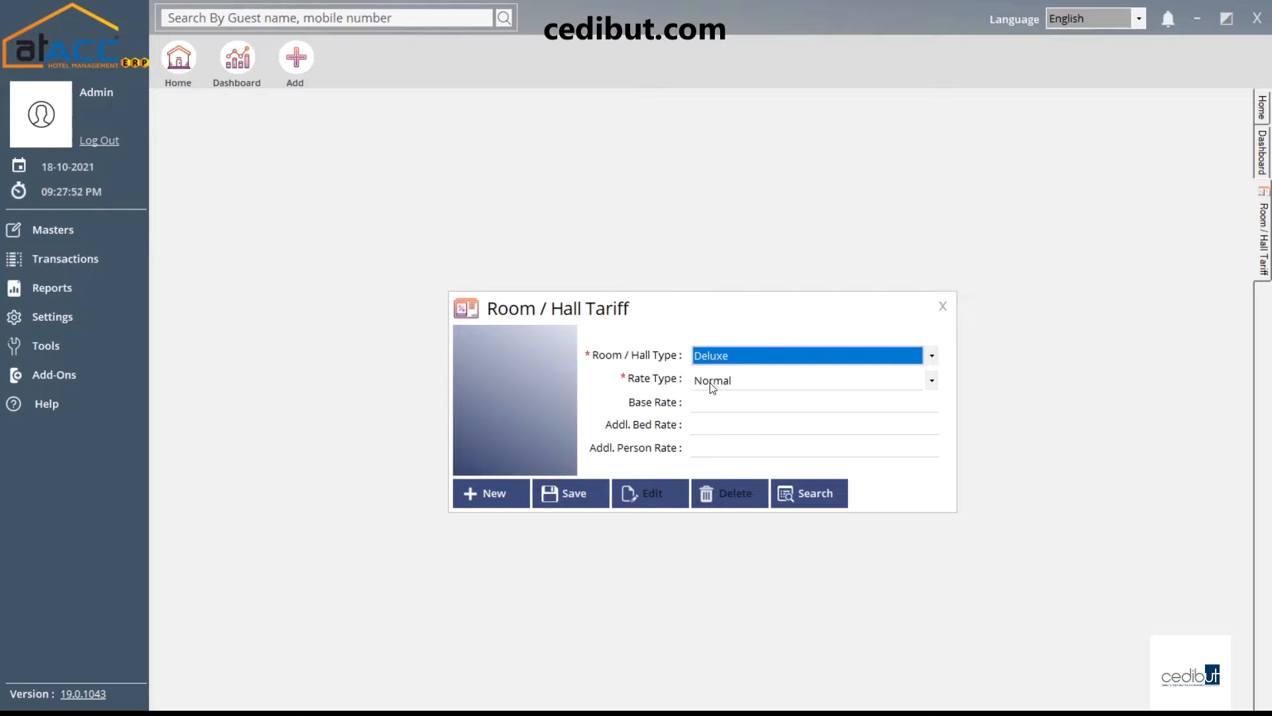
{"action": "left_click", "coordinate": [710, 383]}
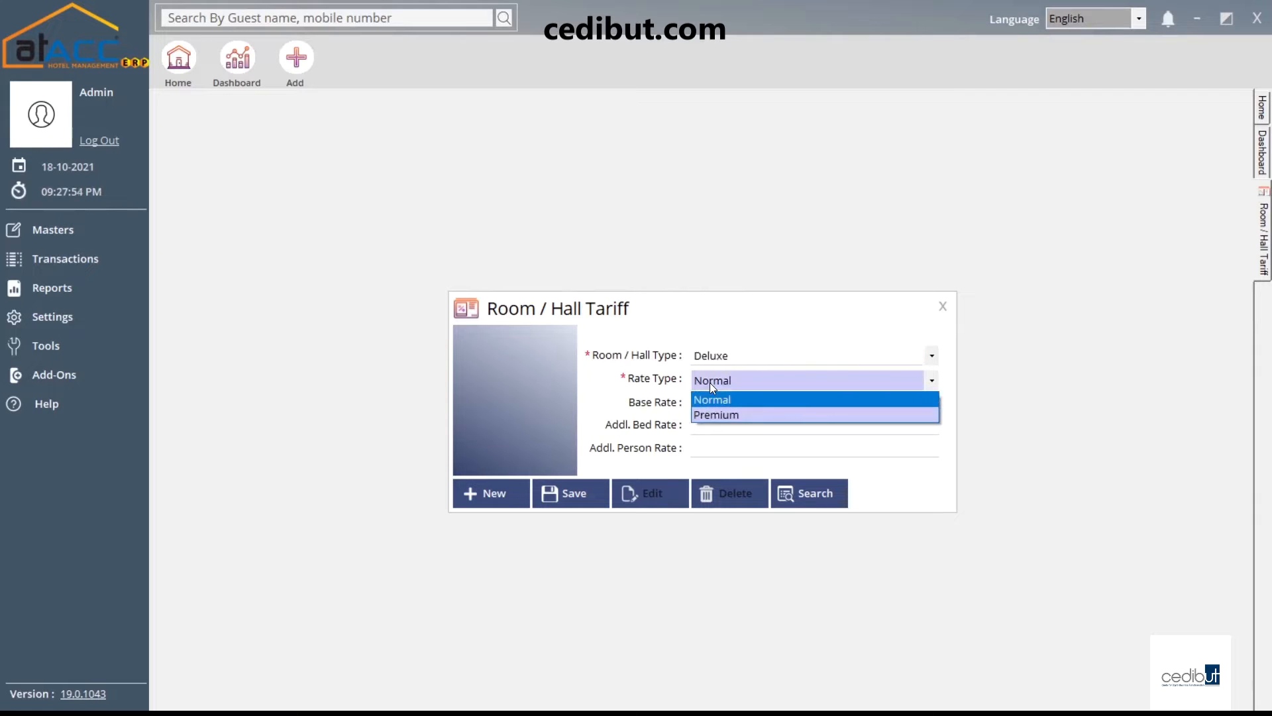
{"action": "left_click", "coordinate": [717, 400]}
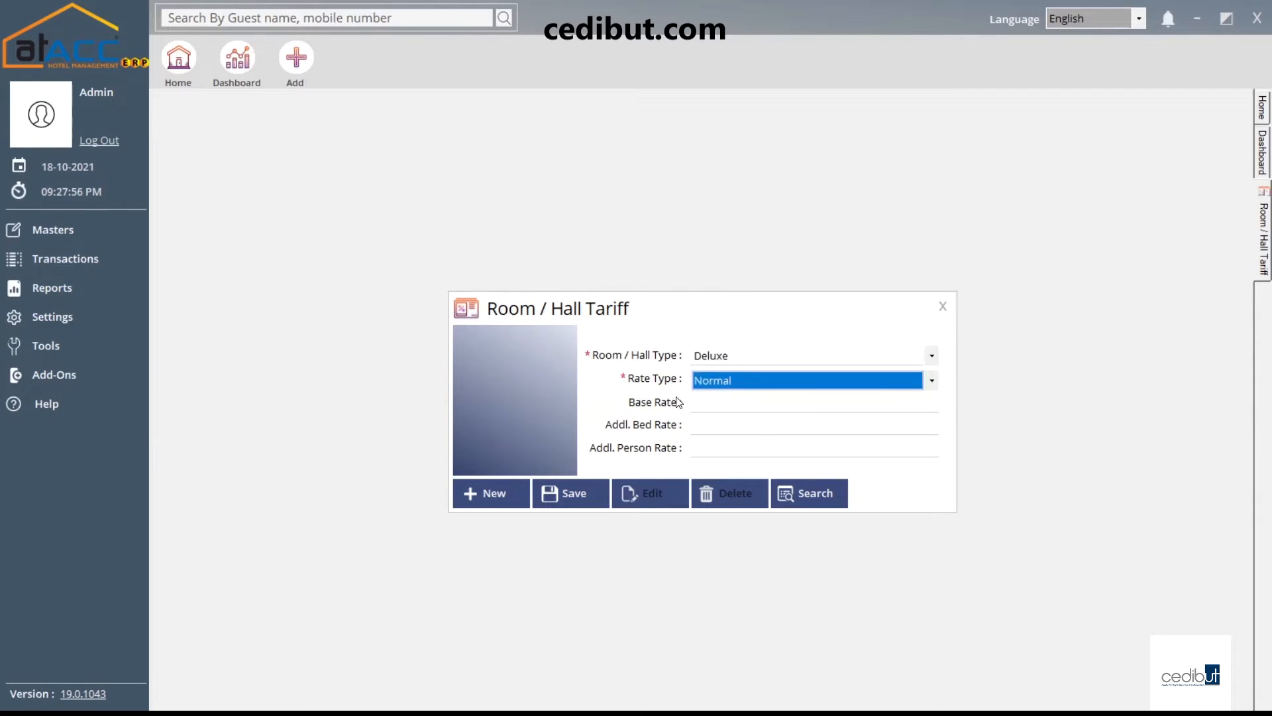
Load the saved Deluxe Premium tariff: base 6,000, extra bed 200, extra person 3,000
{"action": "left_click", "coordinate": [720, 404]}
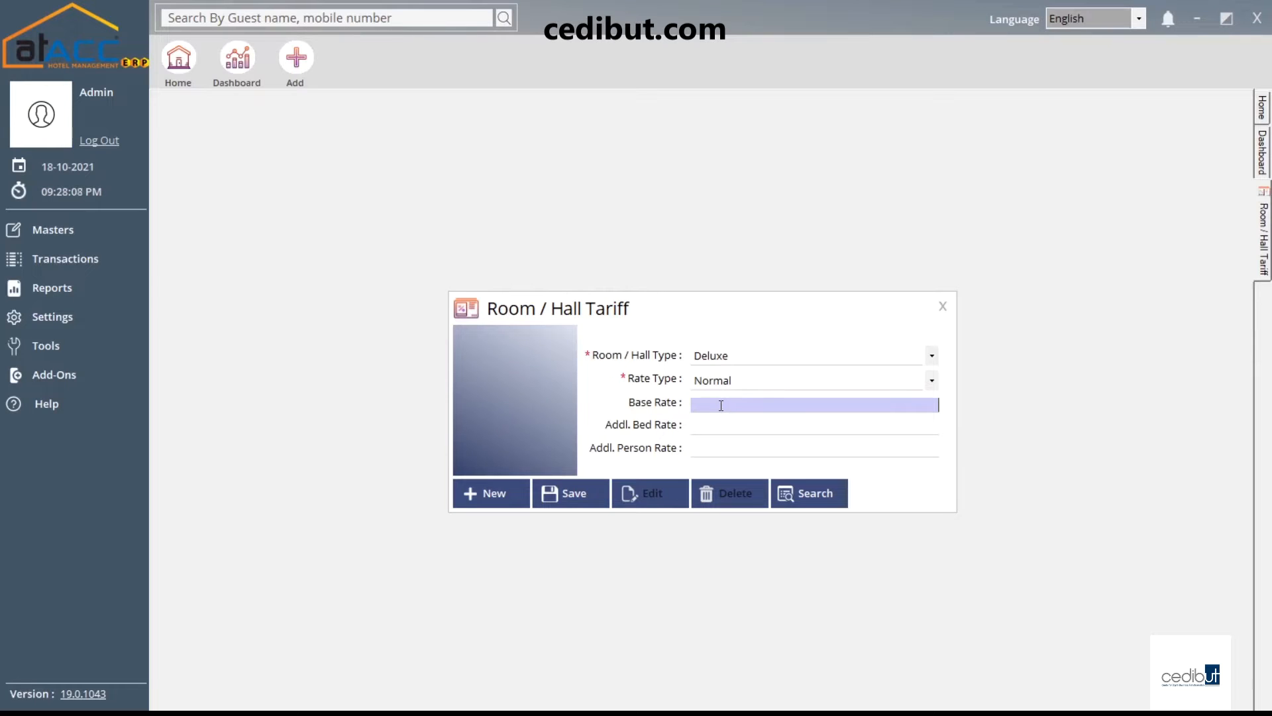
{"action": "left_click", "coordinate": [821, 503]}
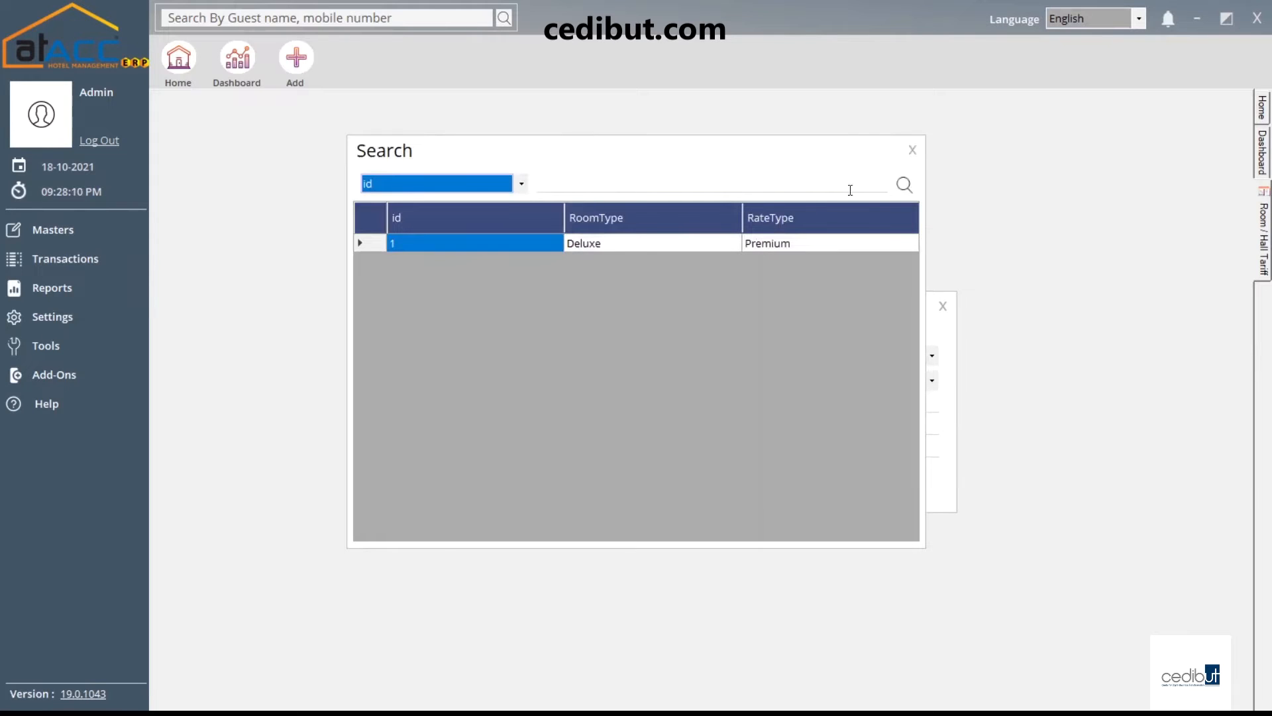
{"action": "double_click", "coordinate": [672, 242]}
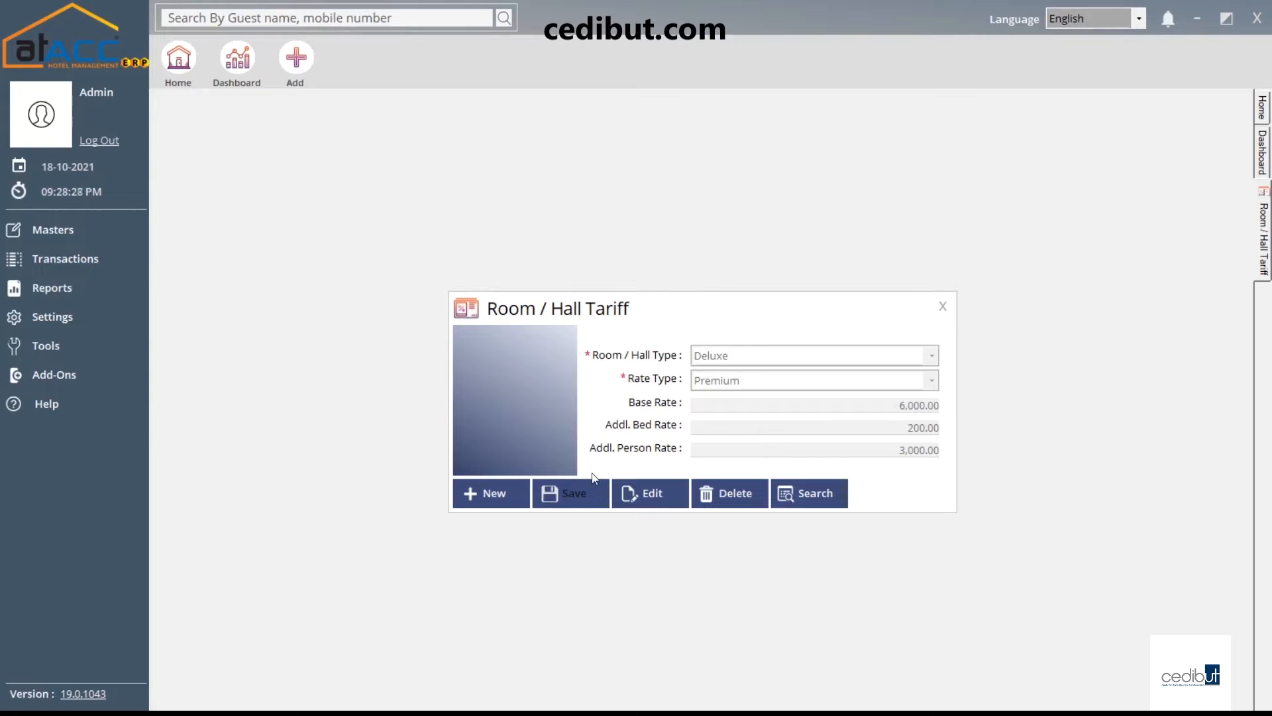
Close the tariff form and start new guest H-G2 as Male, From Enquiry
{"action": "left_click", "coordinate": [942, 305]}
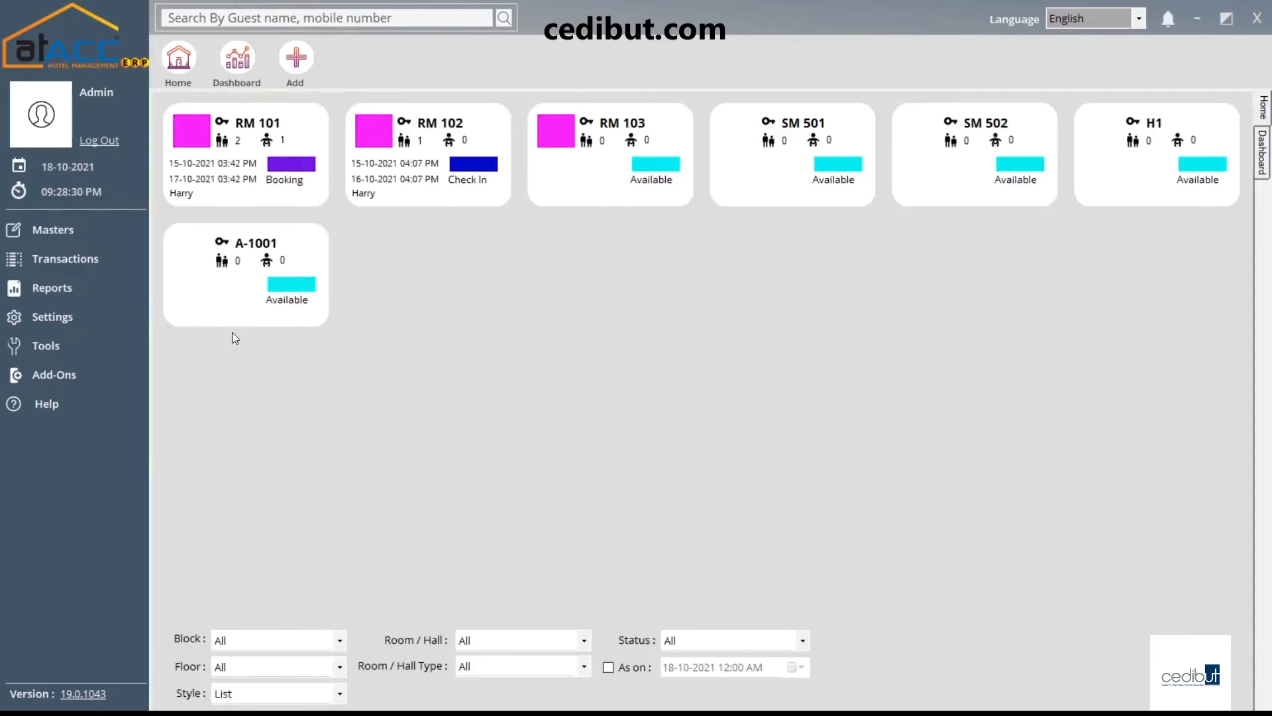
{"action": "left_click", "coordinate": [90, 229]}
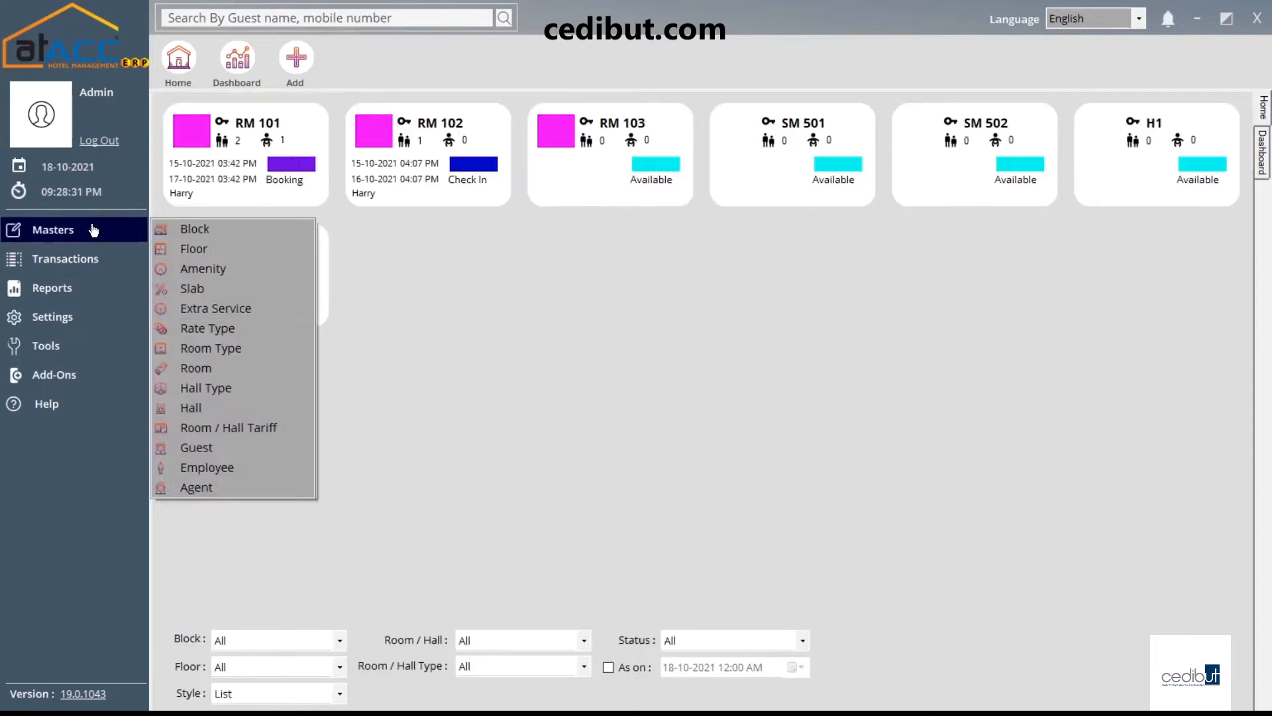
{"action": "left_click", "coordinate": [255, 448]}
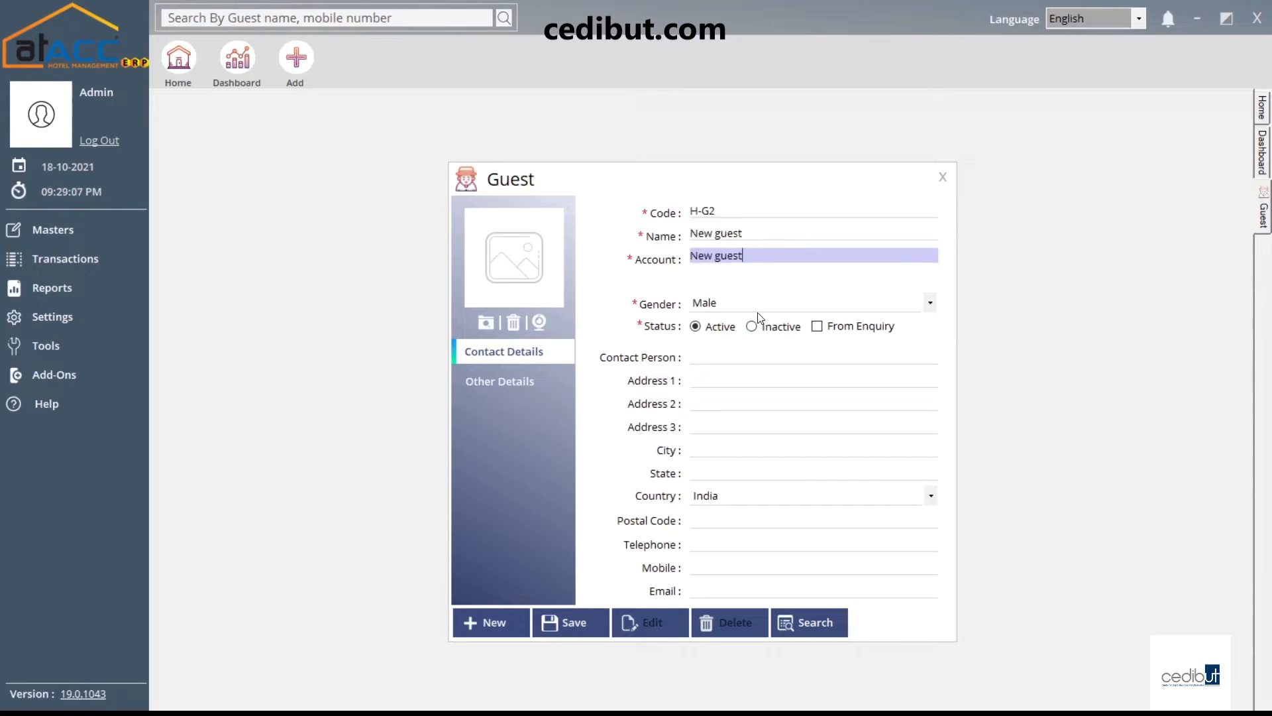
{"action": "left_click", "coordinate": [758, 310]}
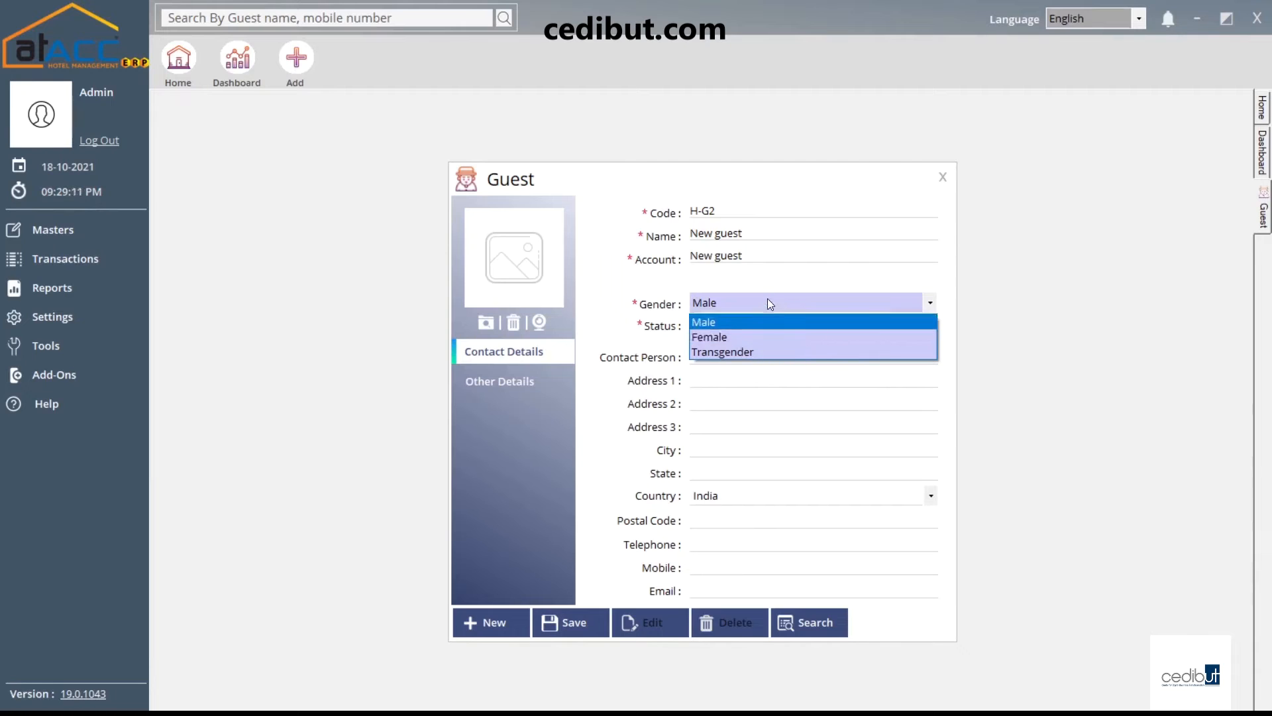
{"action": "left_click", "coordinate": [768, 318]}
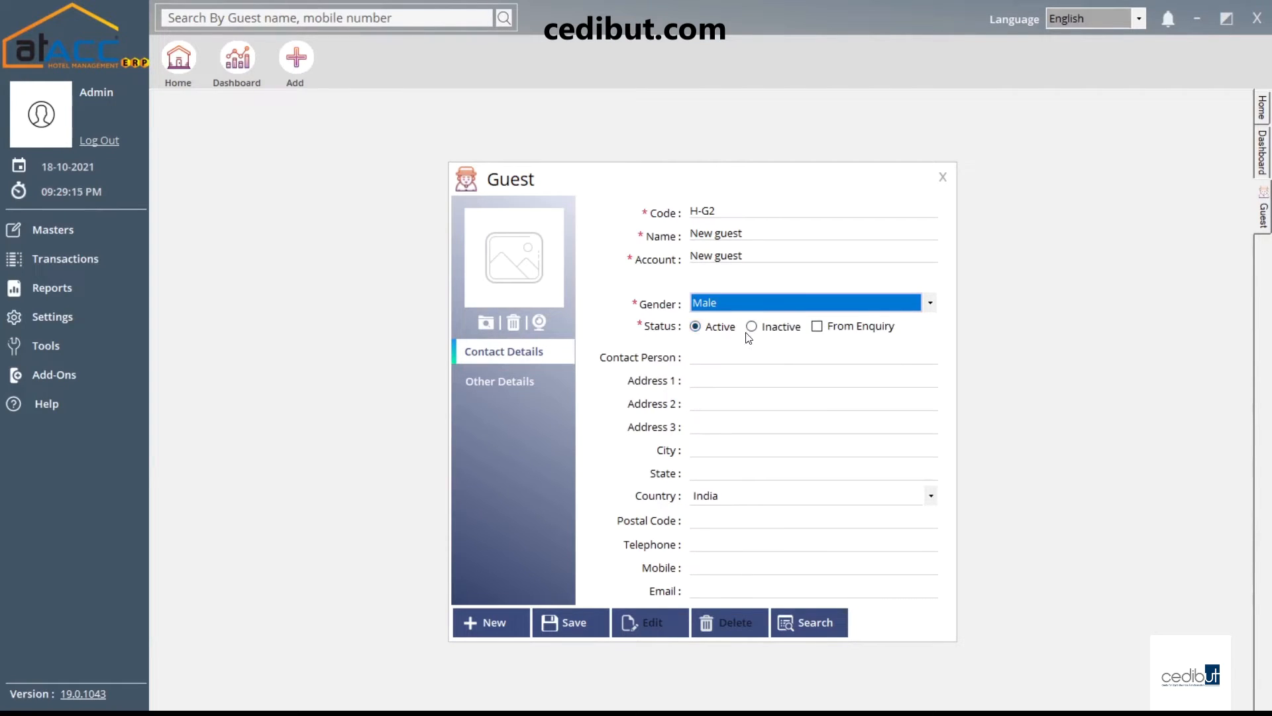
{"action": "left_click", "coordinate": [842, 329]}
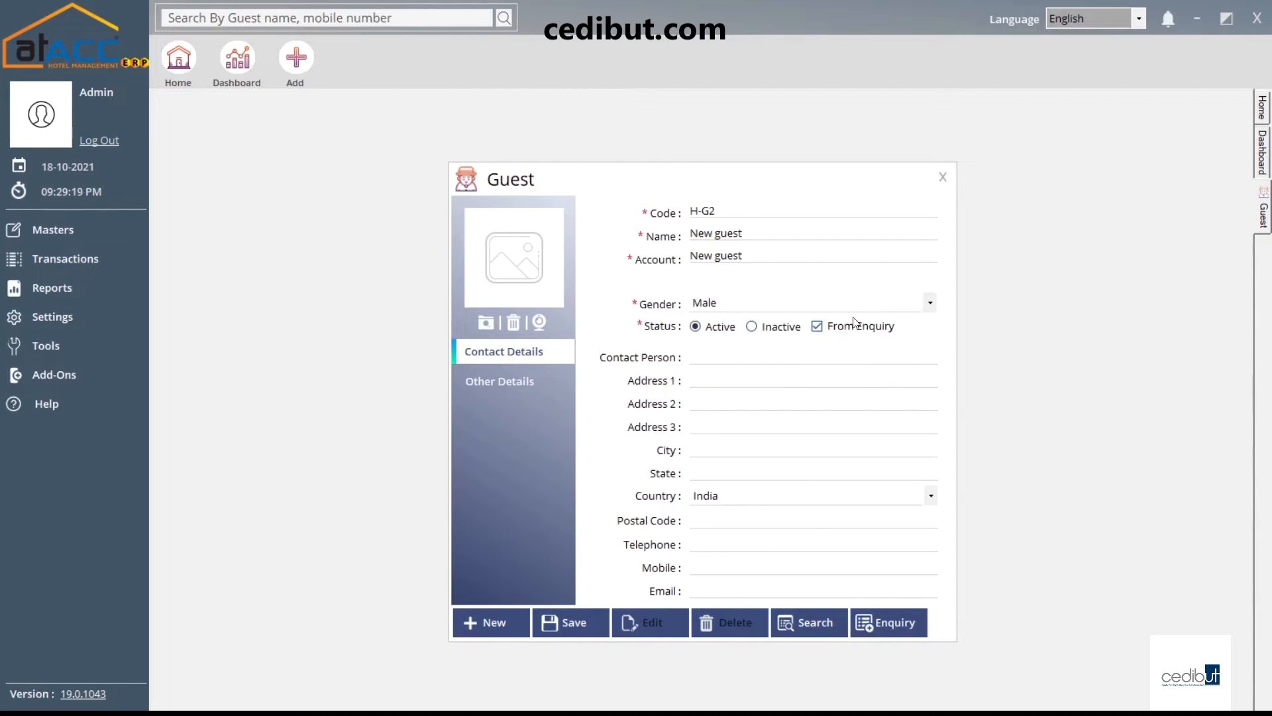
Dismiss the enquiry list without linking one and show the Other Details section
{"action": "left_click", "coordinate": [888, 619]}
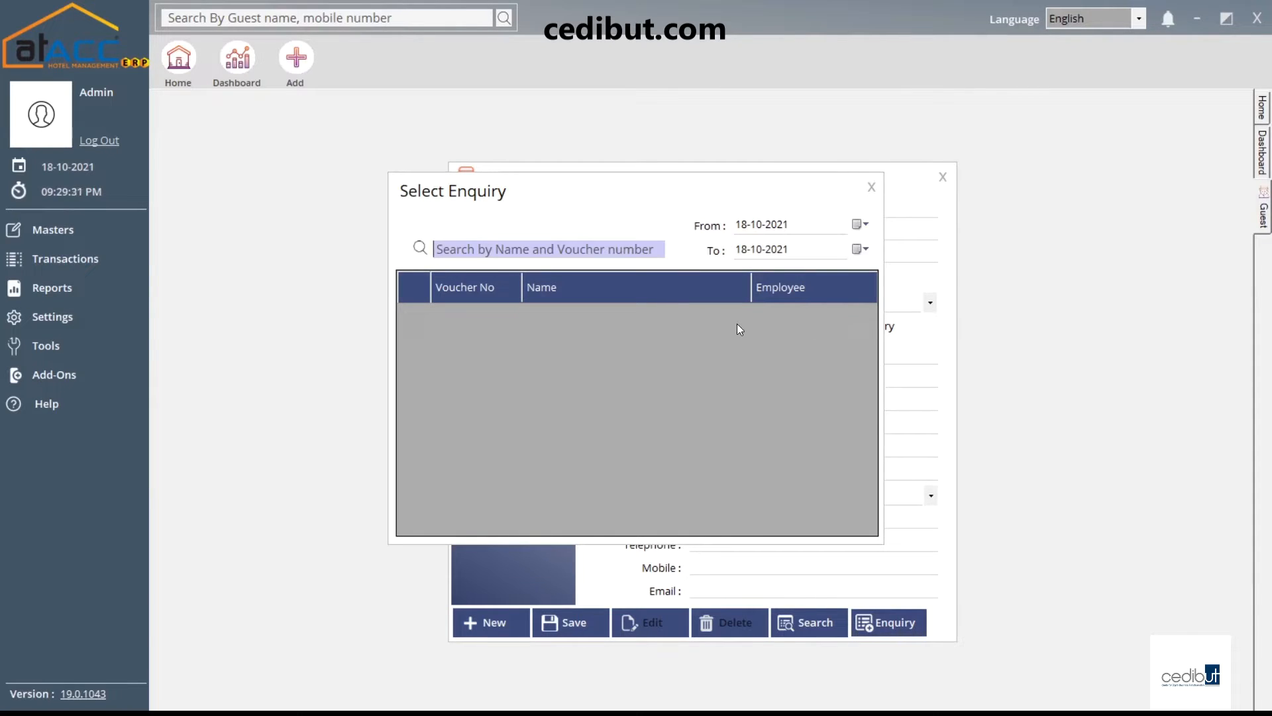
{"action": "left_click", "coordinate": [871, 186]}
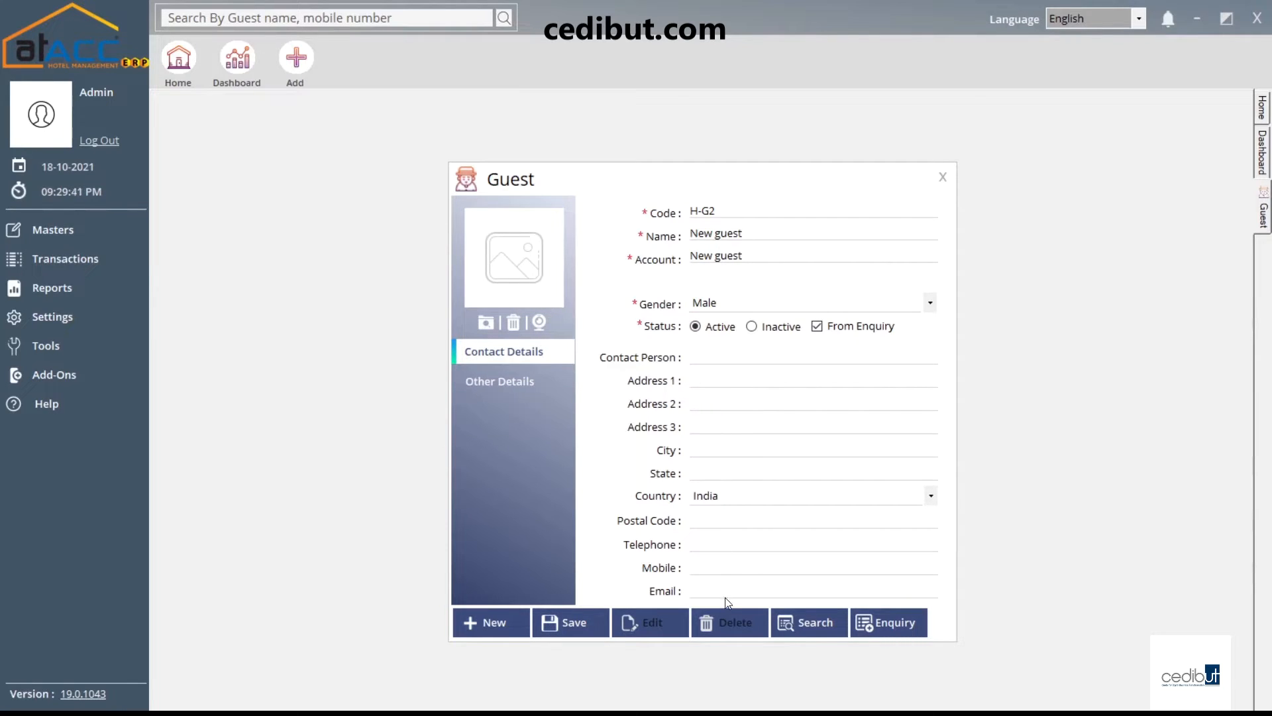
{"action": "left_click", "coordinate": [518, 376]}
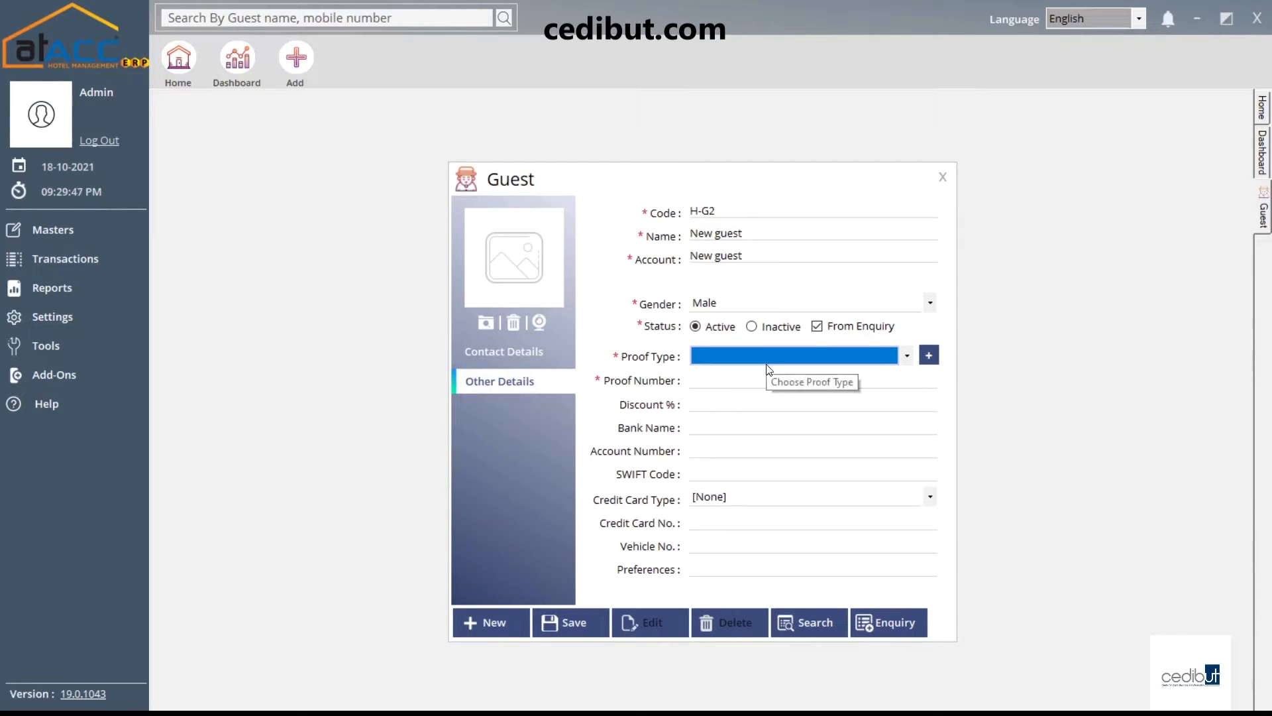
{"action": "left_click", "coordinate": [927, 356]}
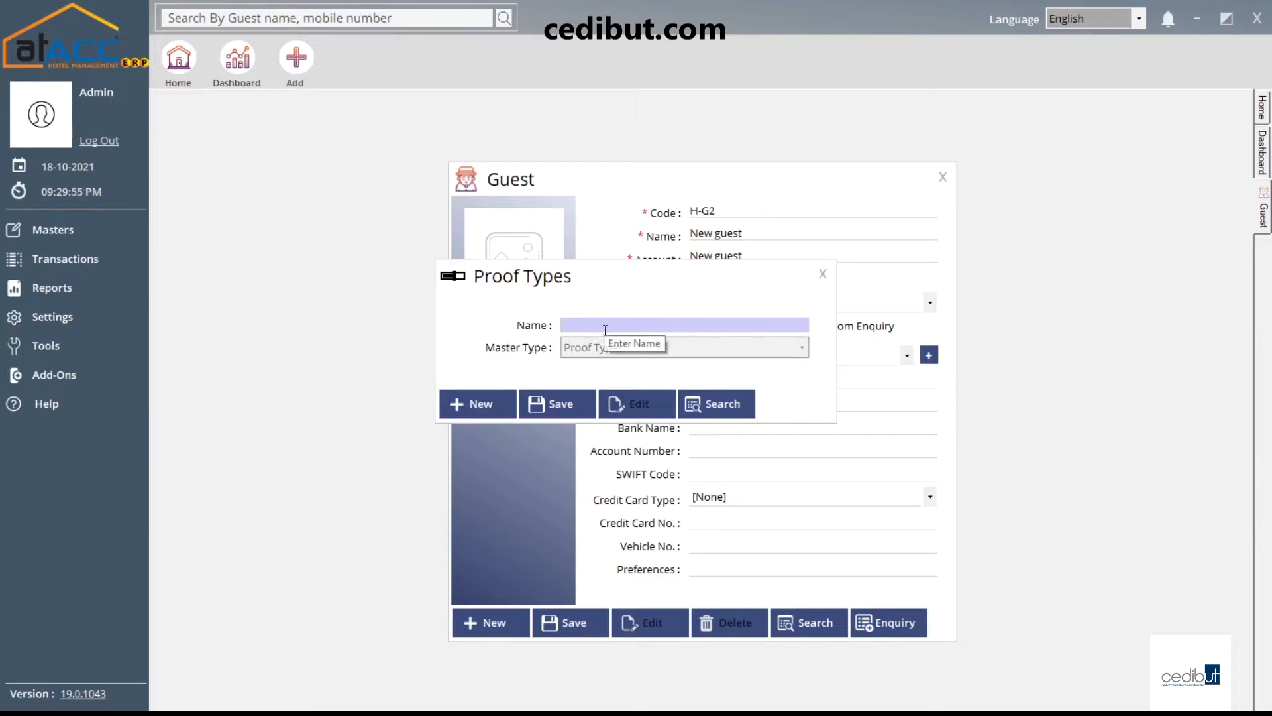
{"action": "left_click", "coordinate": [821, 278]}
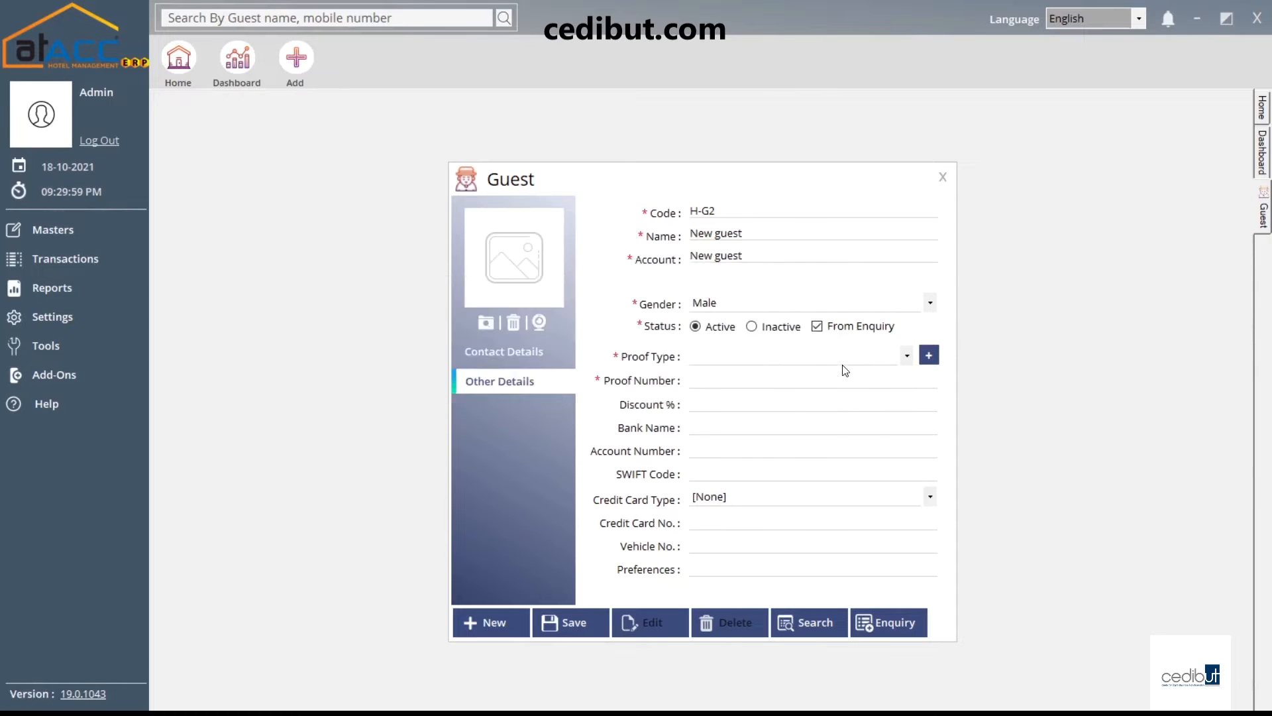
{"action": "left_click", "coordinate": [698, 402]}
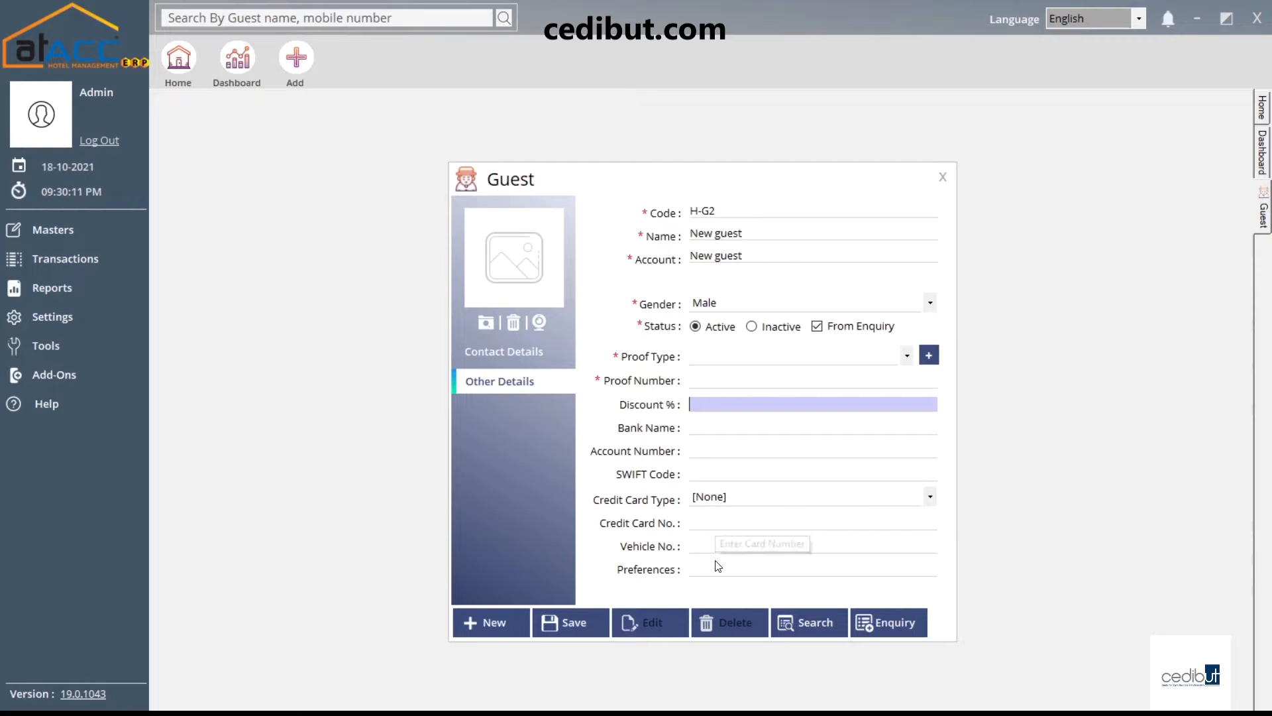
Load guest H-G1, view its Identity Card proof details, then close the Guest form
{"action": "left_click", "coordinate": [809, 626]}
{"action": "left_click", "coordinate": [630, 245]}
{"action": "double_click", "coordinate": [629, 249]}
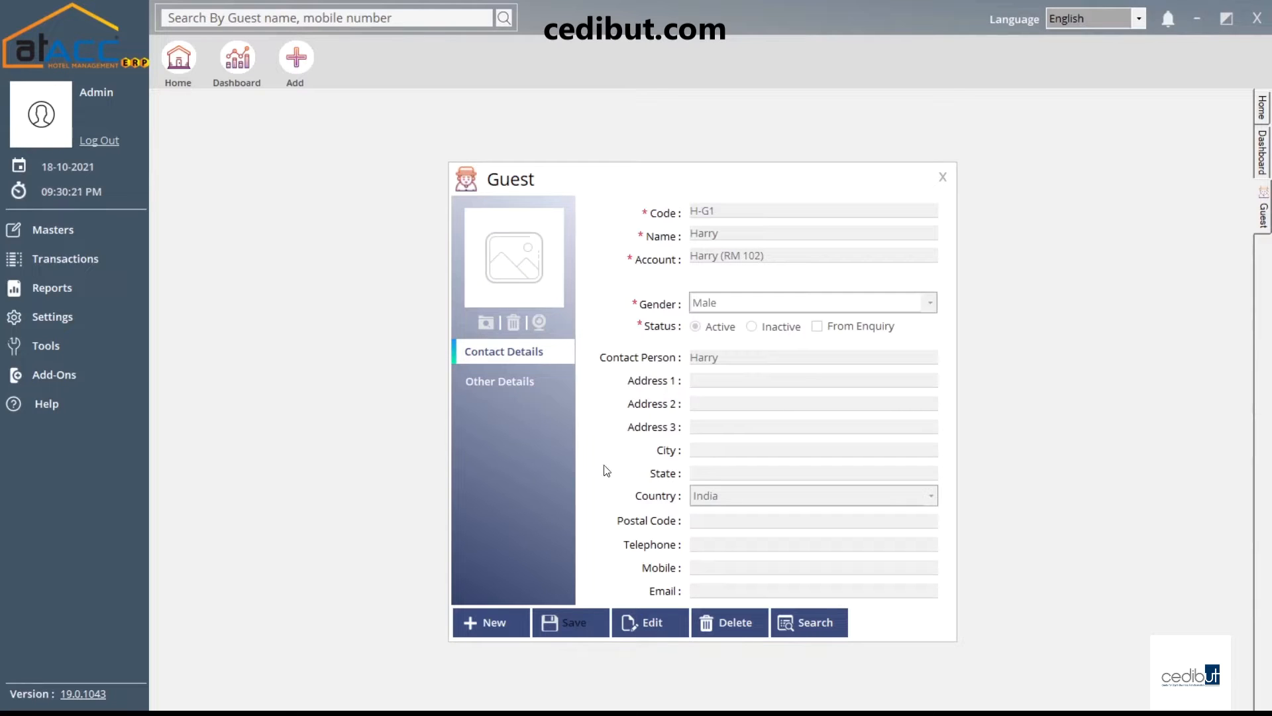
{"action": "left_click", "coordinate": [498, 382]}
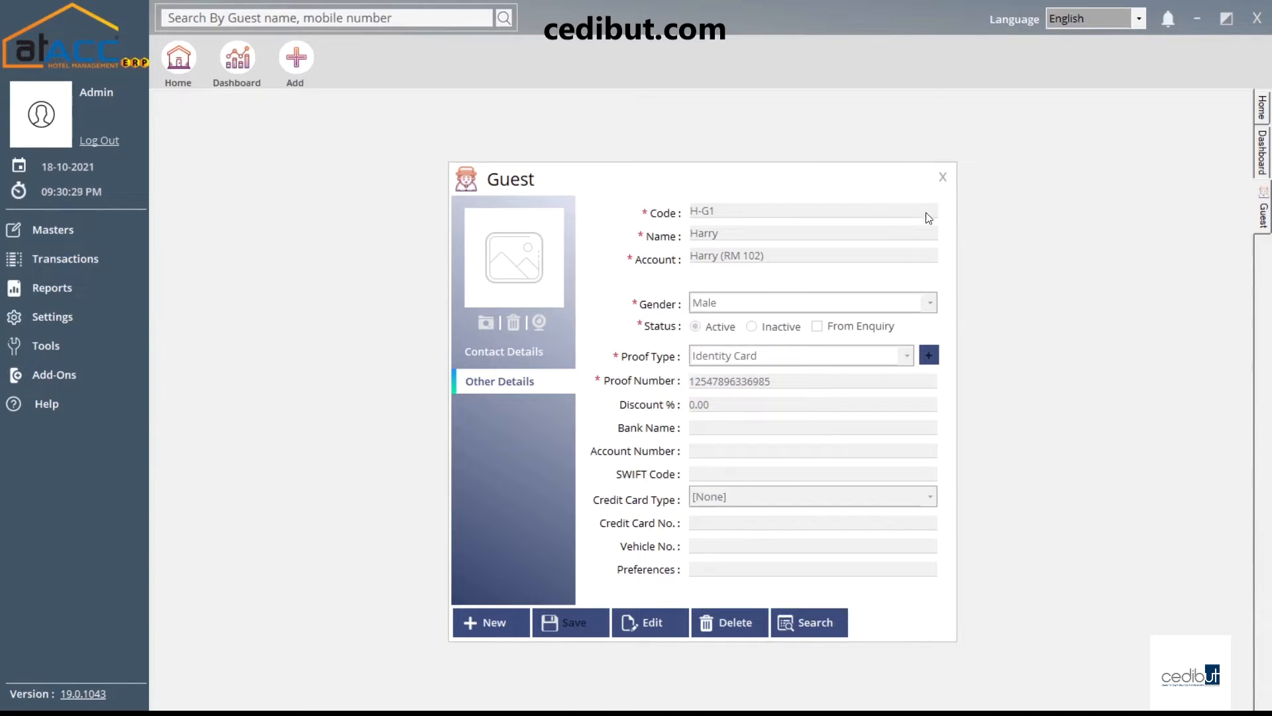
{"action": "left_click", "coordinate": [942, 177]}
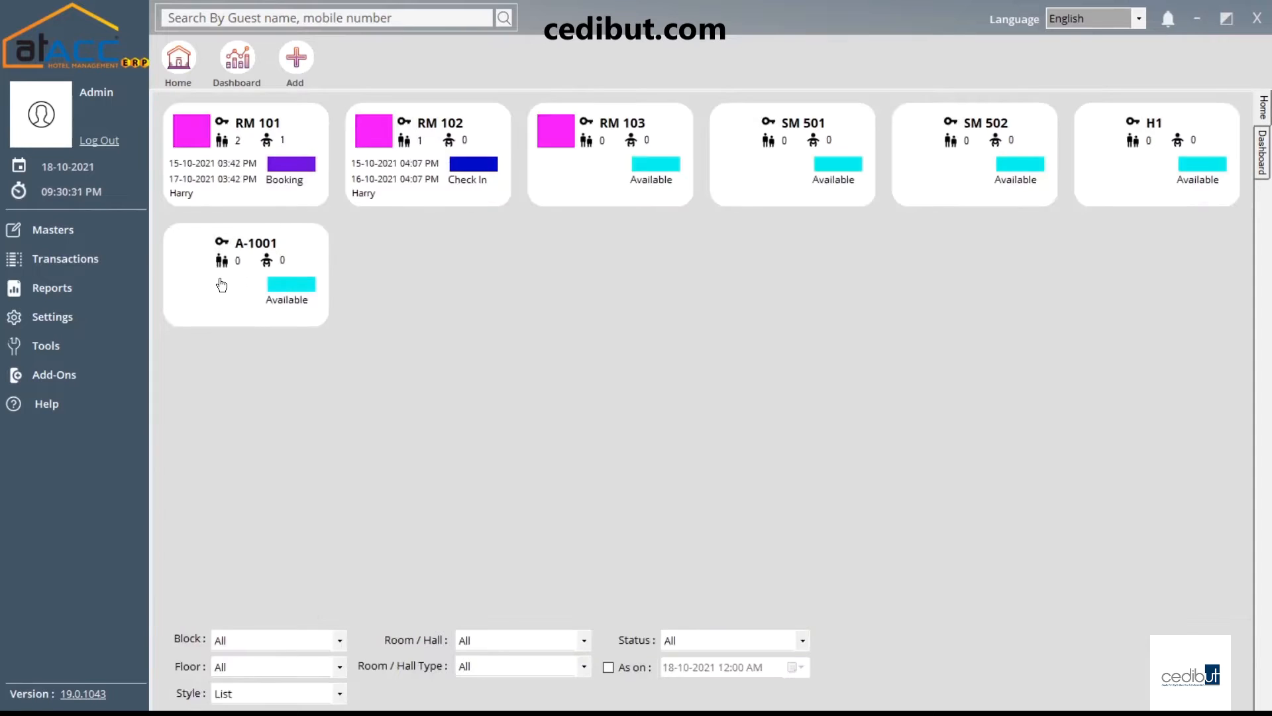
{"action": "left_click", "coordinate": [110, 233]}
{"action": "left_click", "coordinate": [229, 465]}
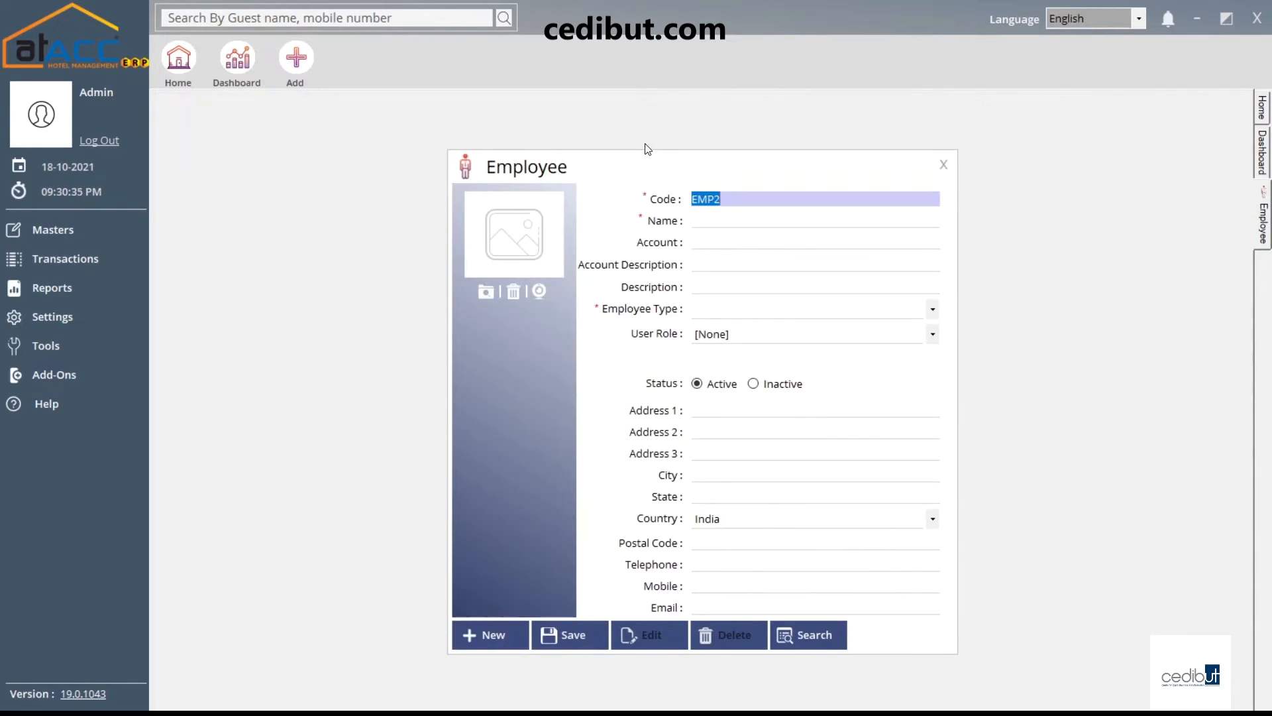
{"action": "left_click_drag", "start_coordinate": [659, 169], "coordinate": [647, 138]}
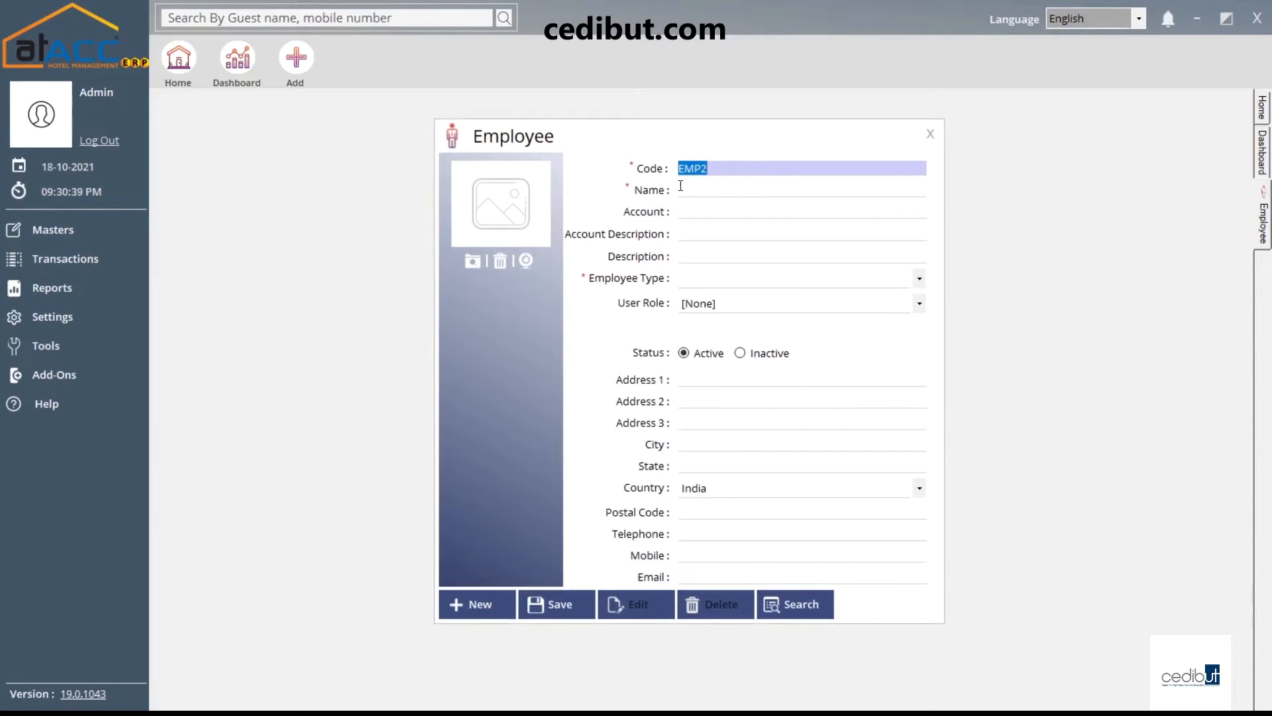
{"action": "left_click", "coordinate": [721, 169]}
{"action": "left_click", "coordinate": [708, 188]}
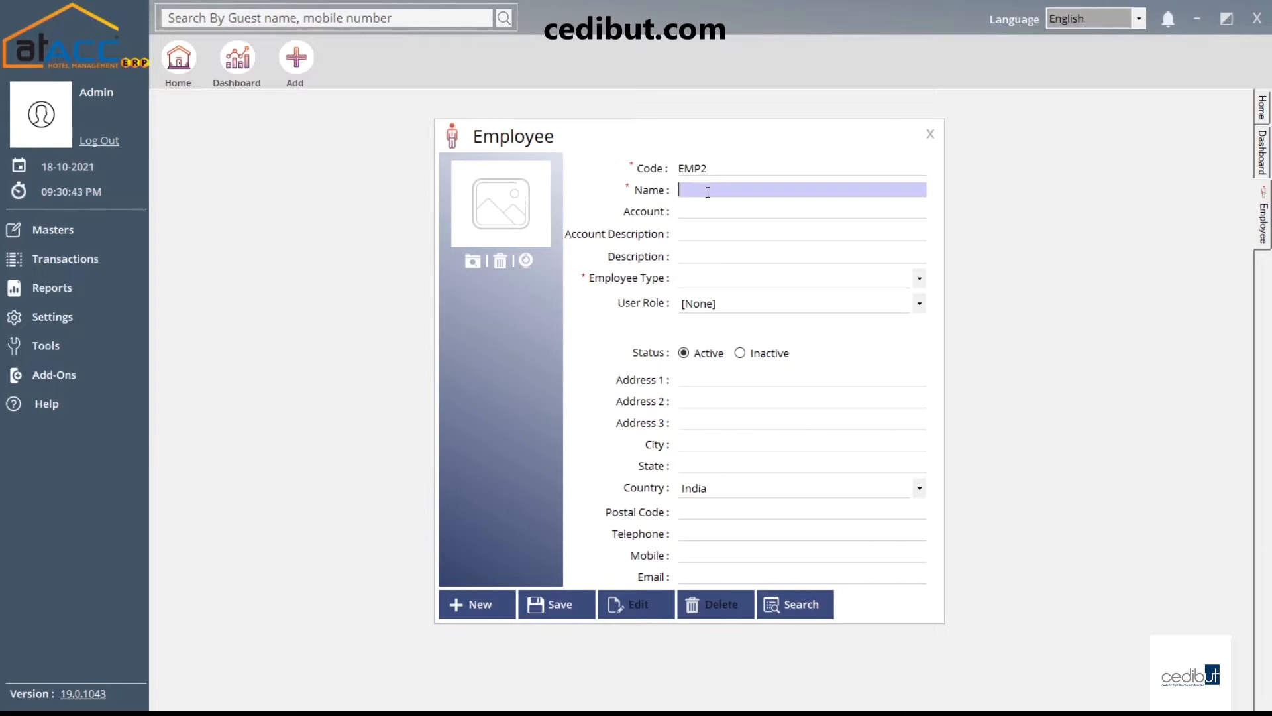
{"action": "left_click", "coordinate": [706, 211]}
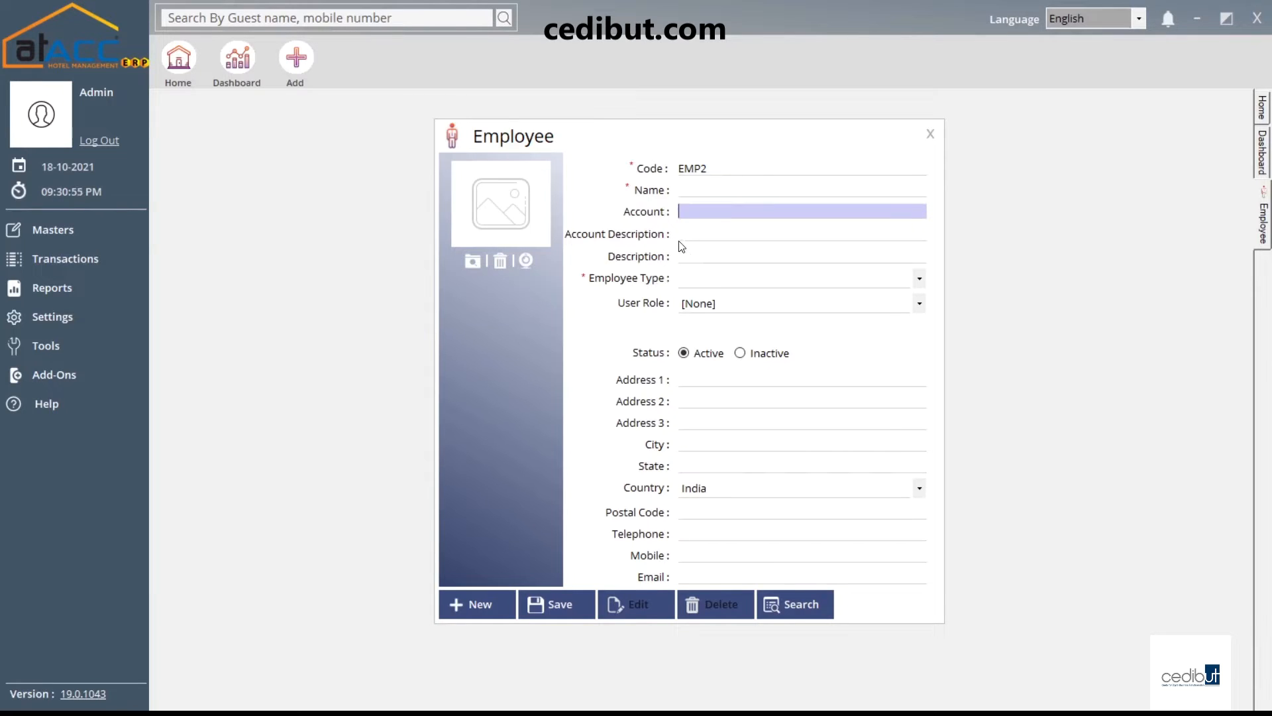
{"action": "left_click", "coordinate": [709, 234]}
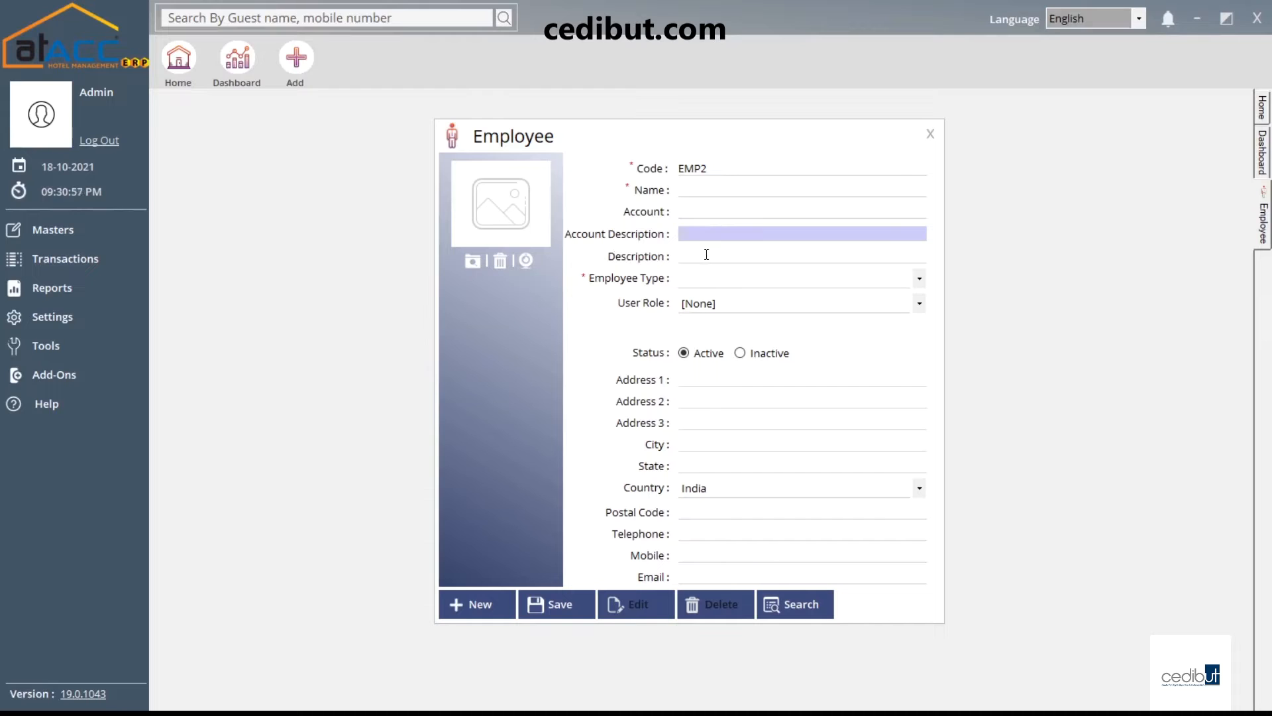
{"action": "left_click", "coordinate": [706, 254]}
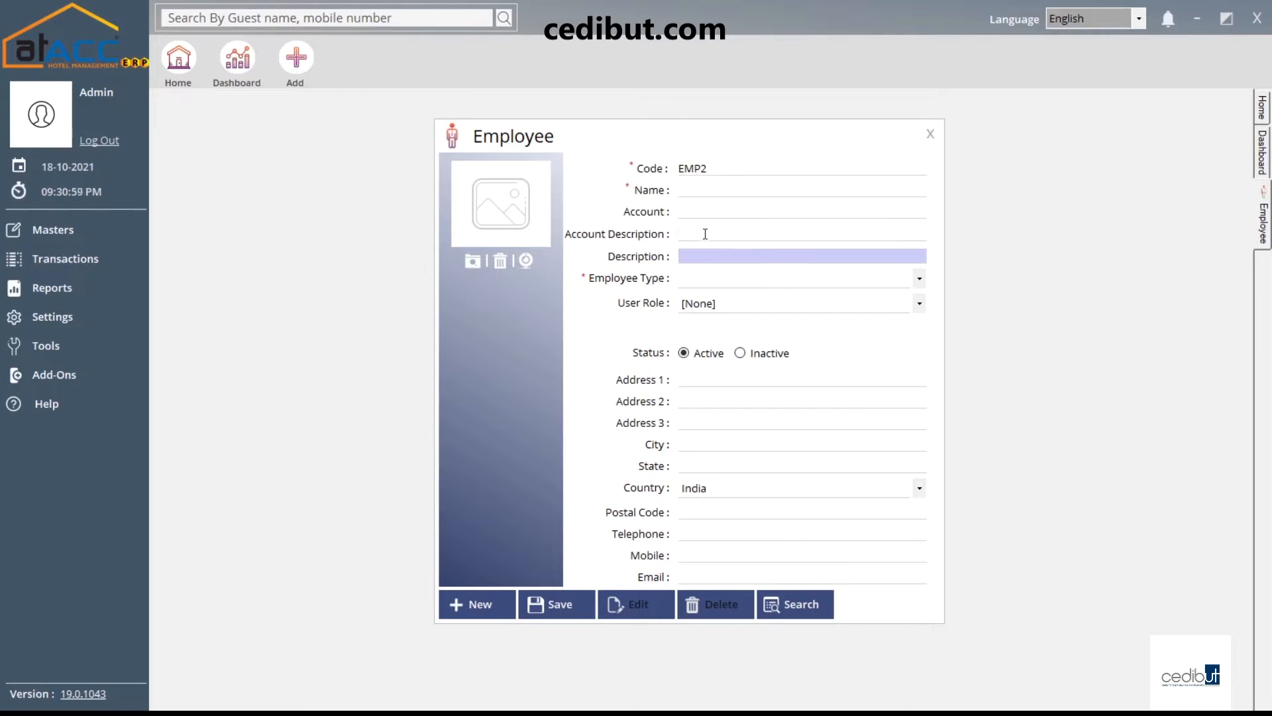
{"action": "left_click", "coordinate": [717, 278]}
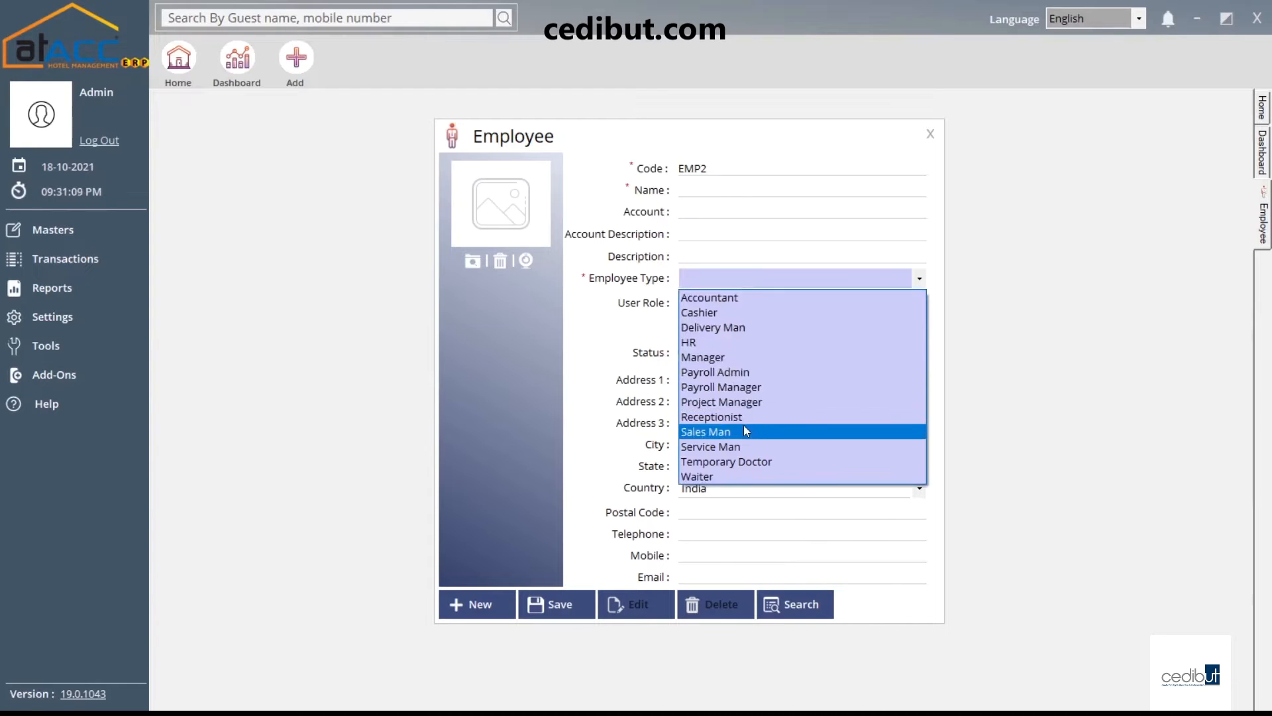
{"action": "left_click", "coordinate": [741, 280]}
{"action": "left_click", "coordinate": [746, 309]}
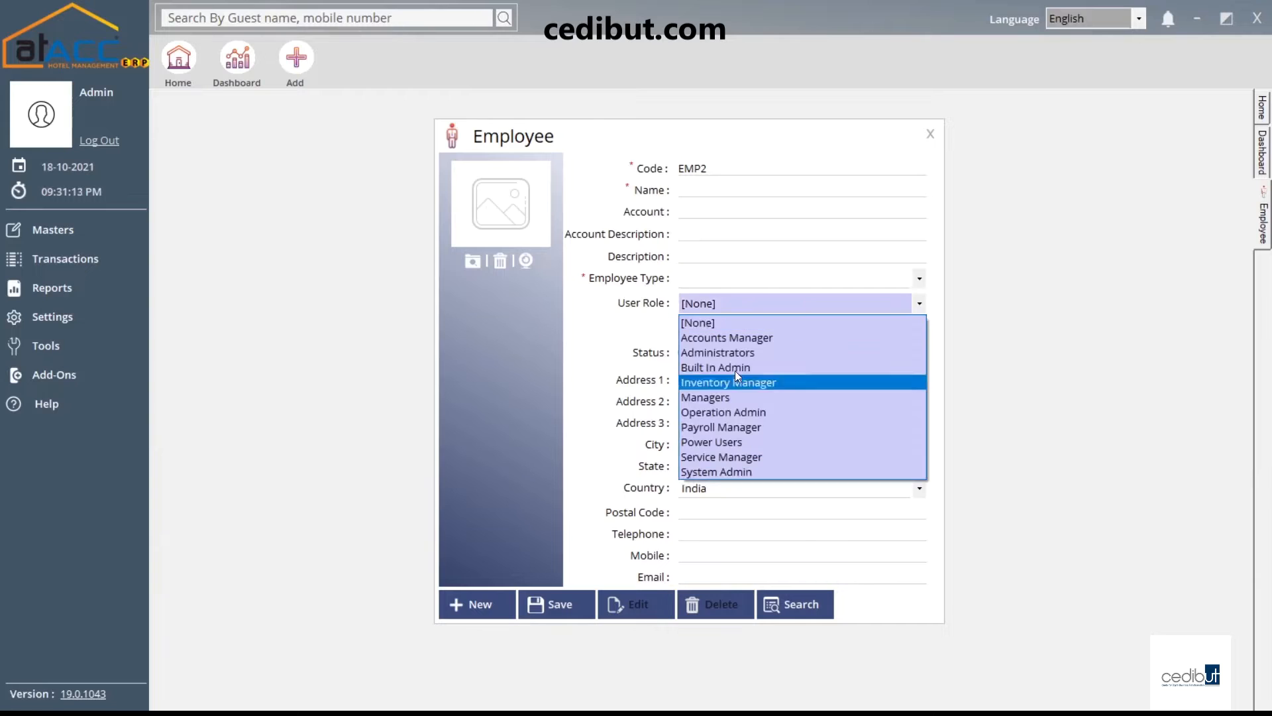
{"action": "left_click", "coordinate": [738, 304]}
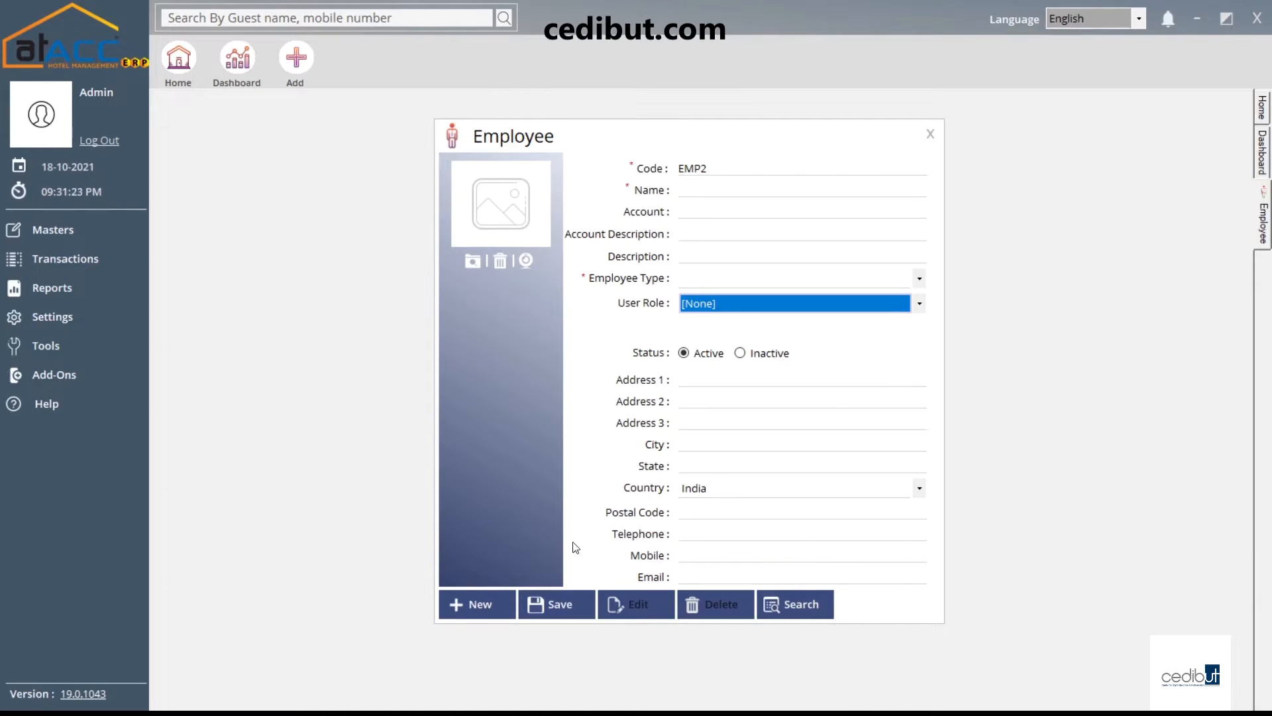
{"action": "left_click", "coordinate": [939, 144]}
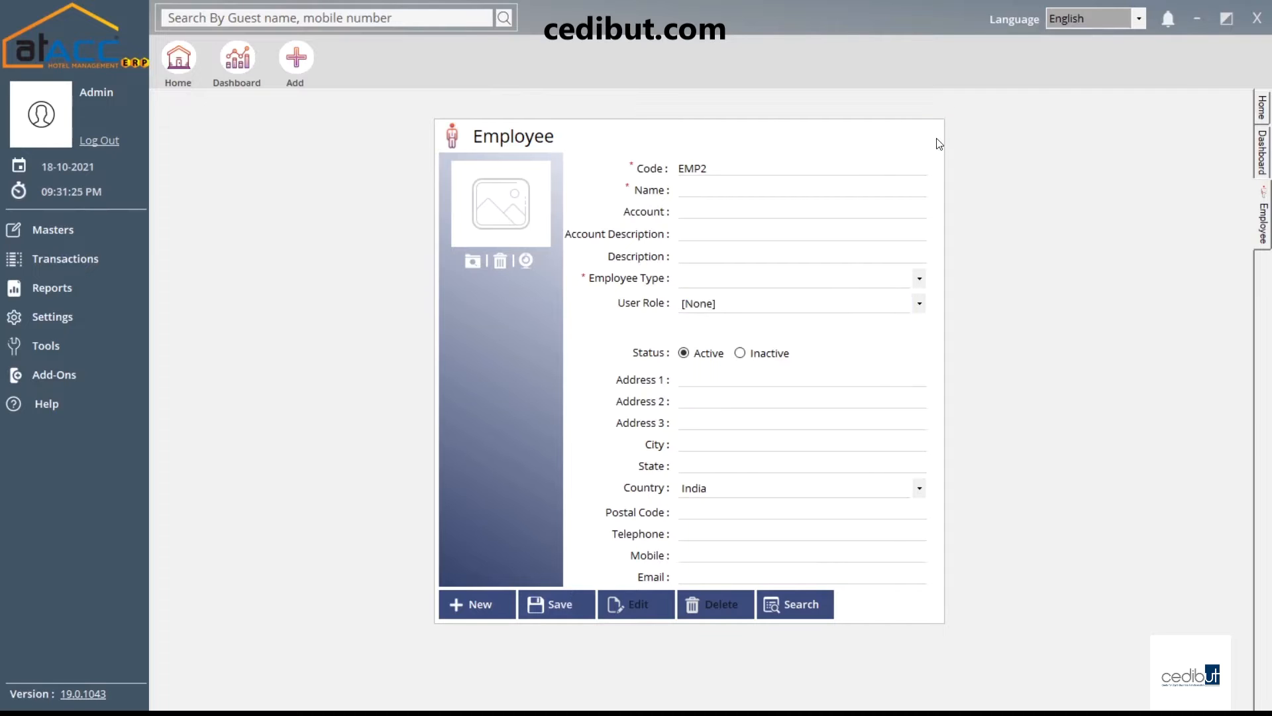
{"action": "left_click", "coordinate": [108, 230]}
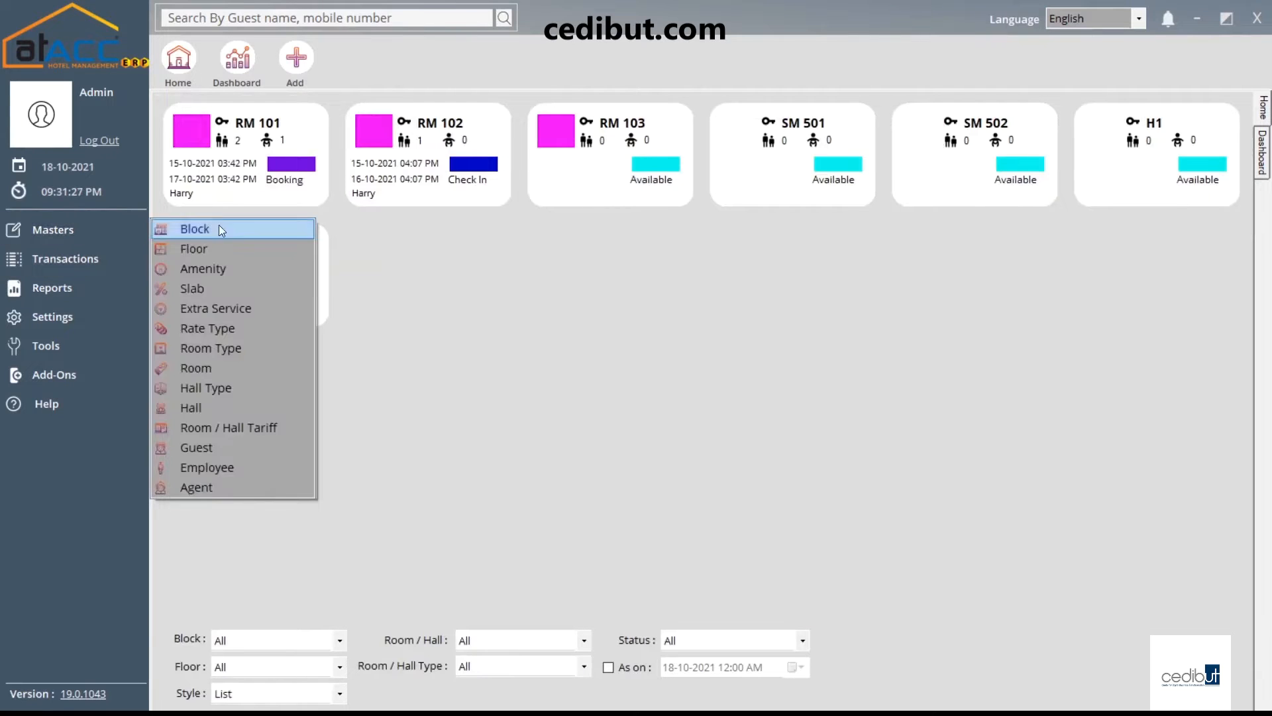
{"action": "left_click", "coordinate": [265, 489]}
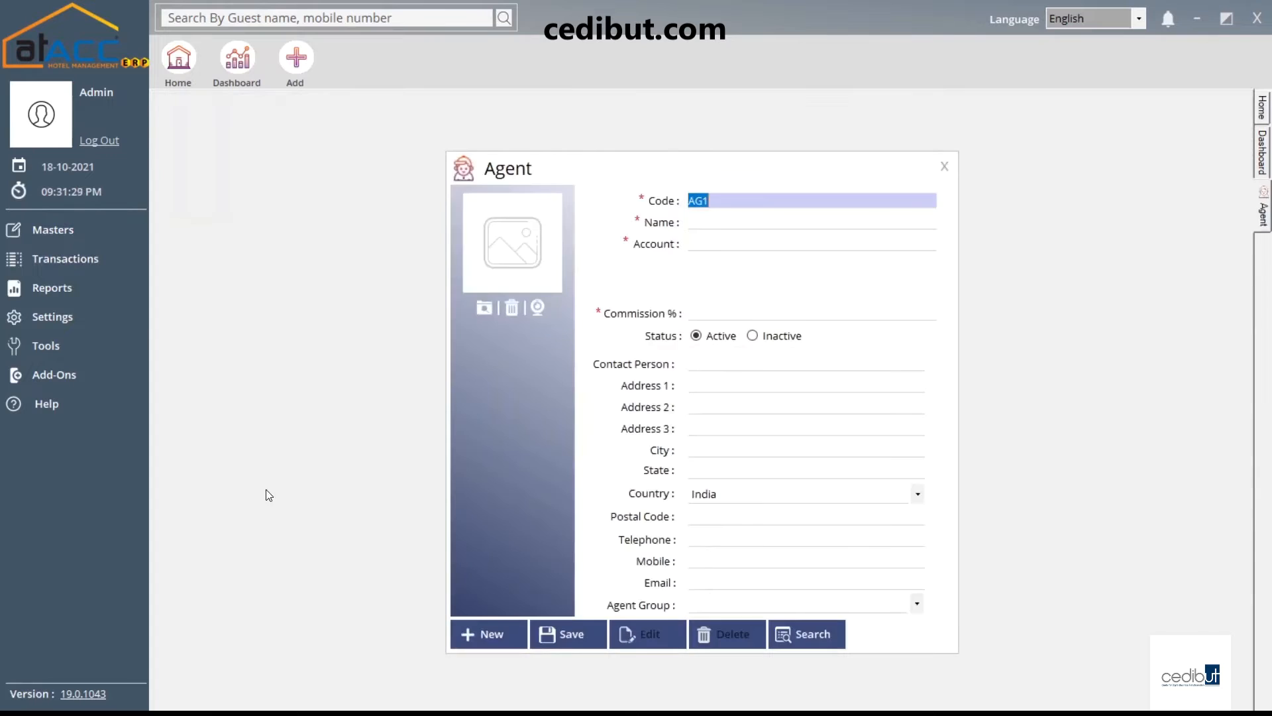
{"action": "left_click", "coordinate": [705, 221]}
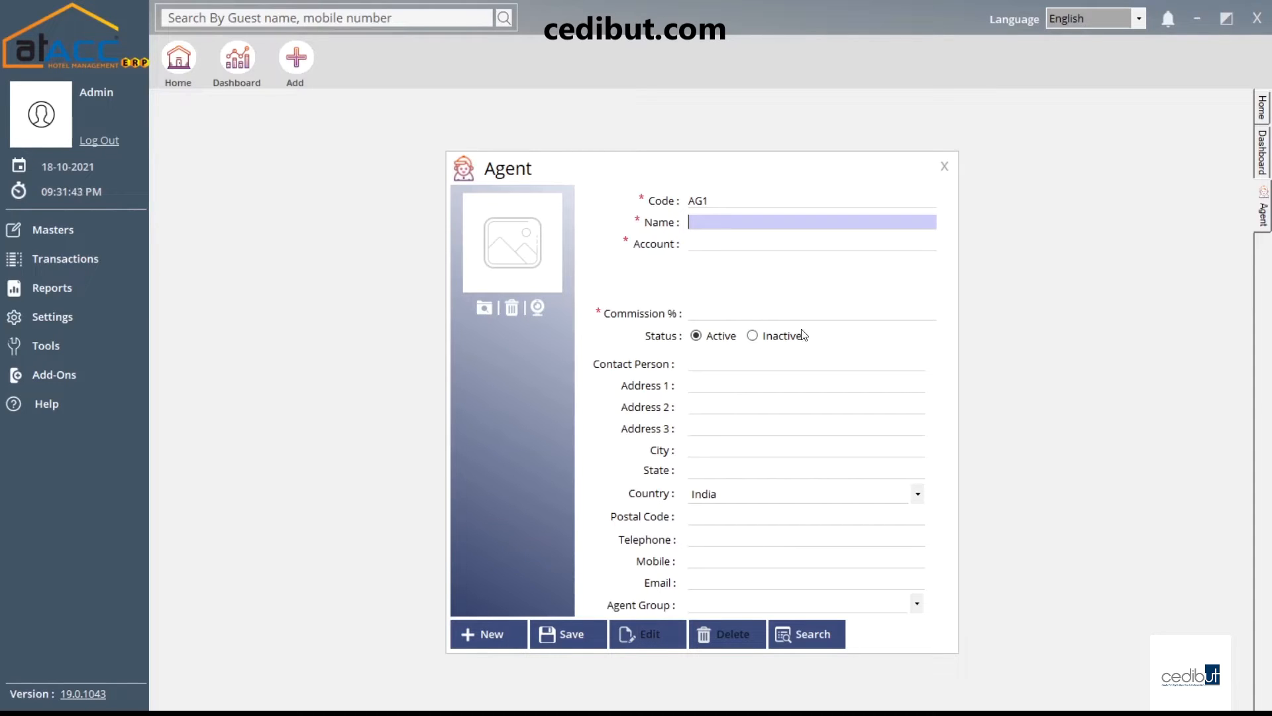
{"action": "left_click", "coordinate": [808, 308]}
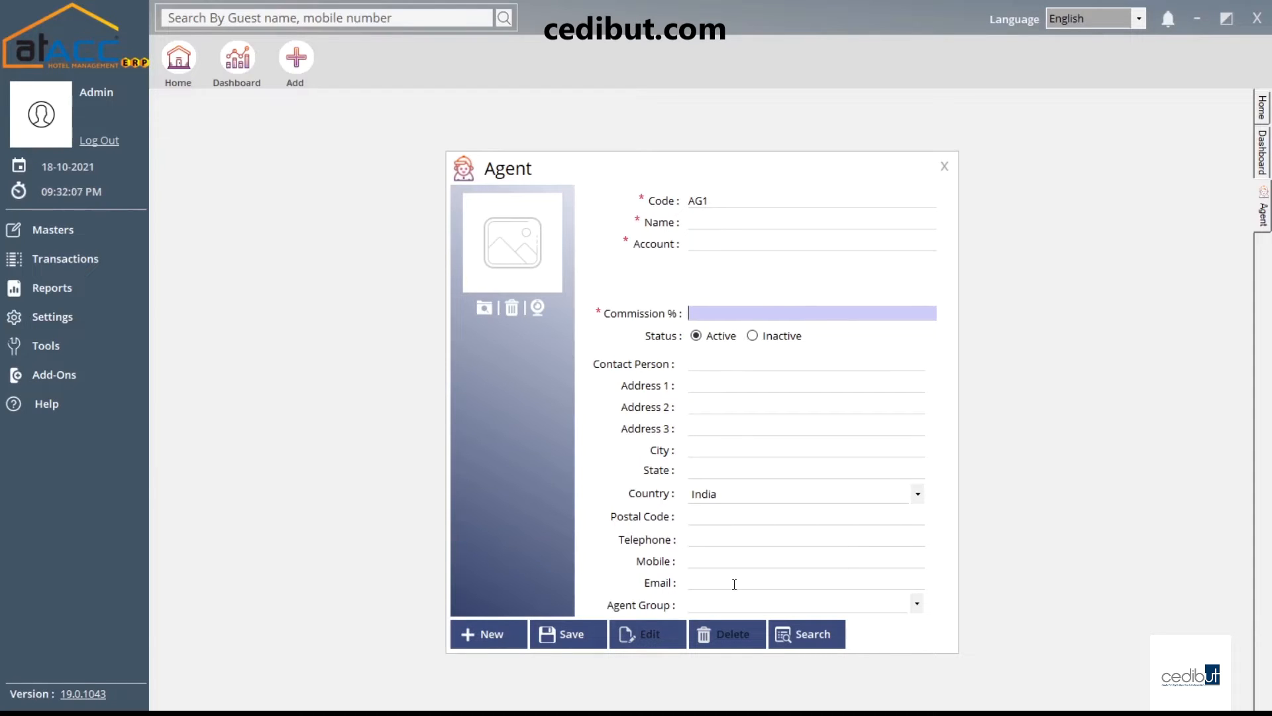
{"action": "left_click", "coordinate": [722, 607]}
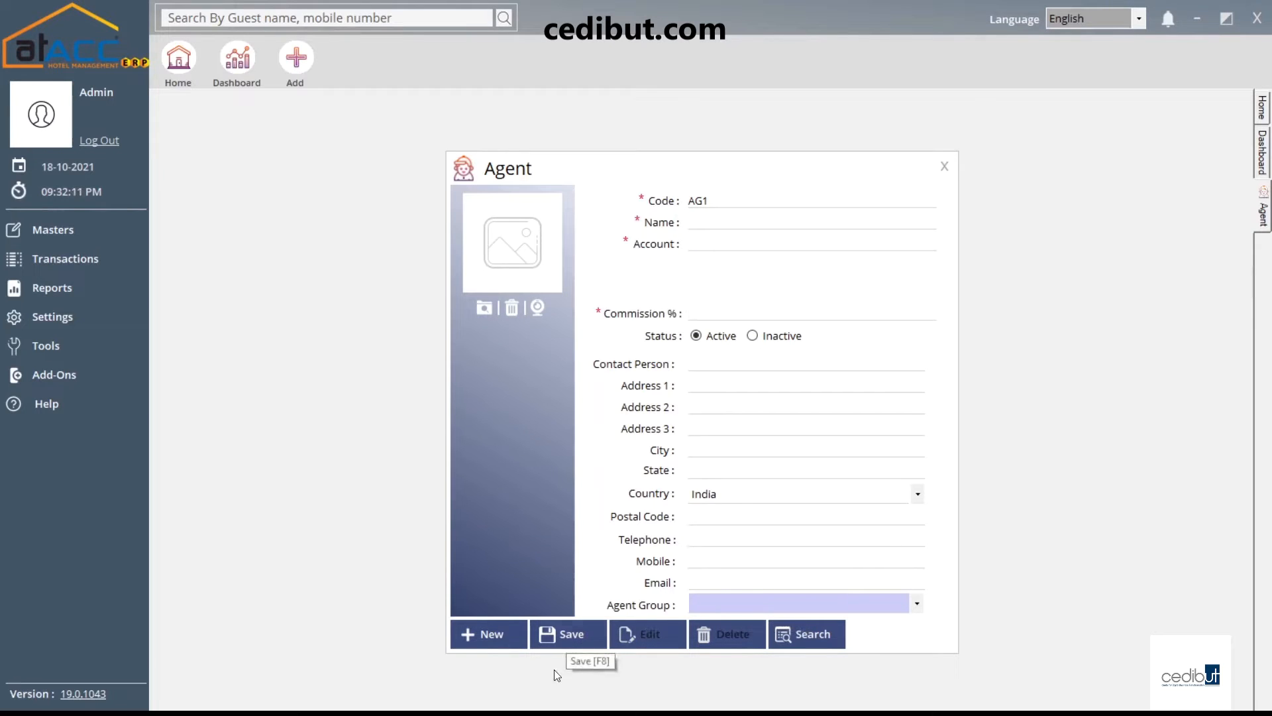
{"action": "left_click", "coordinate": [942, 167]}
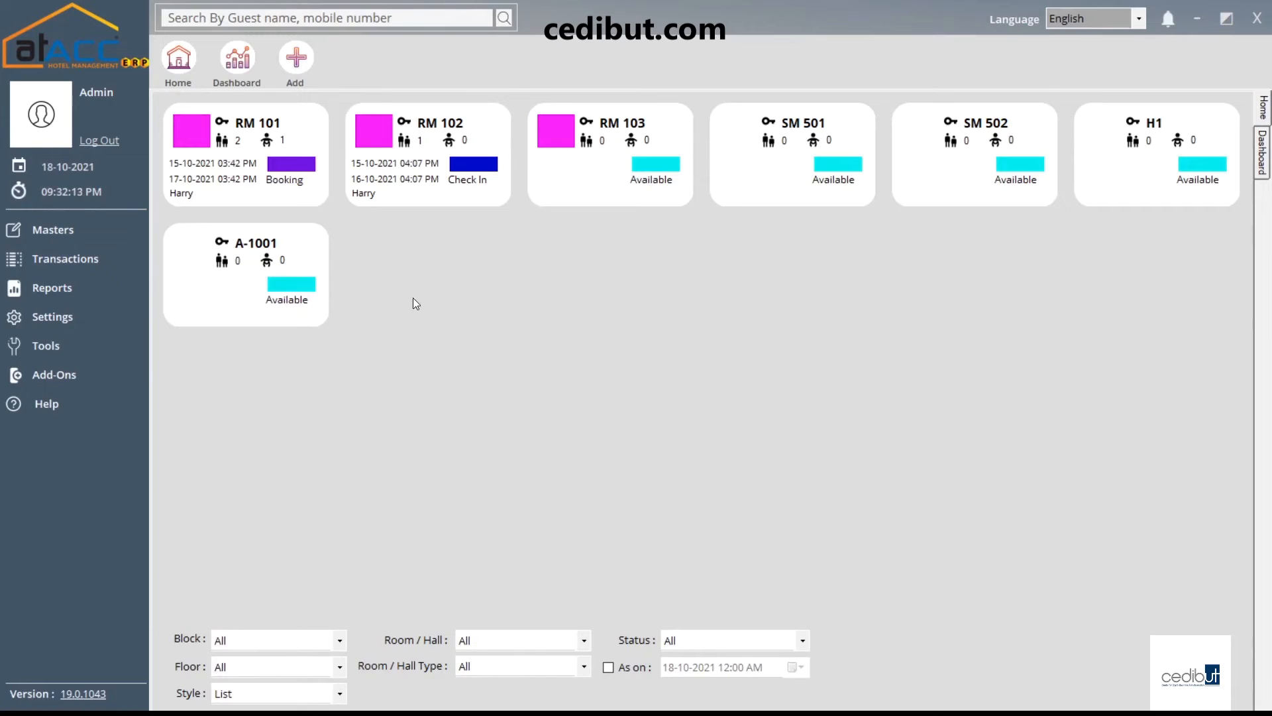
Start a new Enquiry, voucher H-ENQ2, from the Transactions menu
{"action": "left_click", "coordinate": [125, 236]}
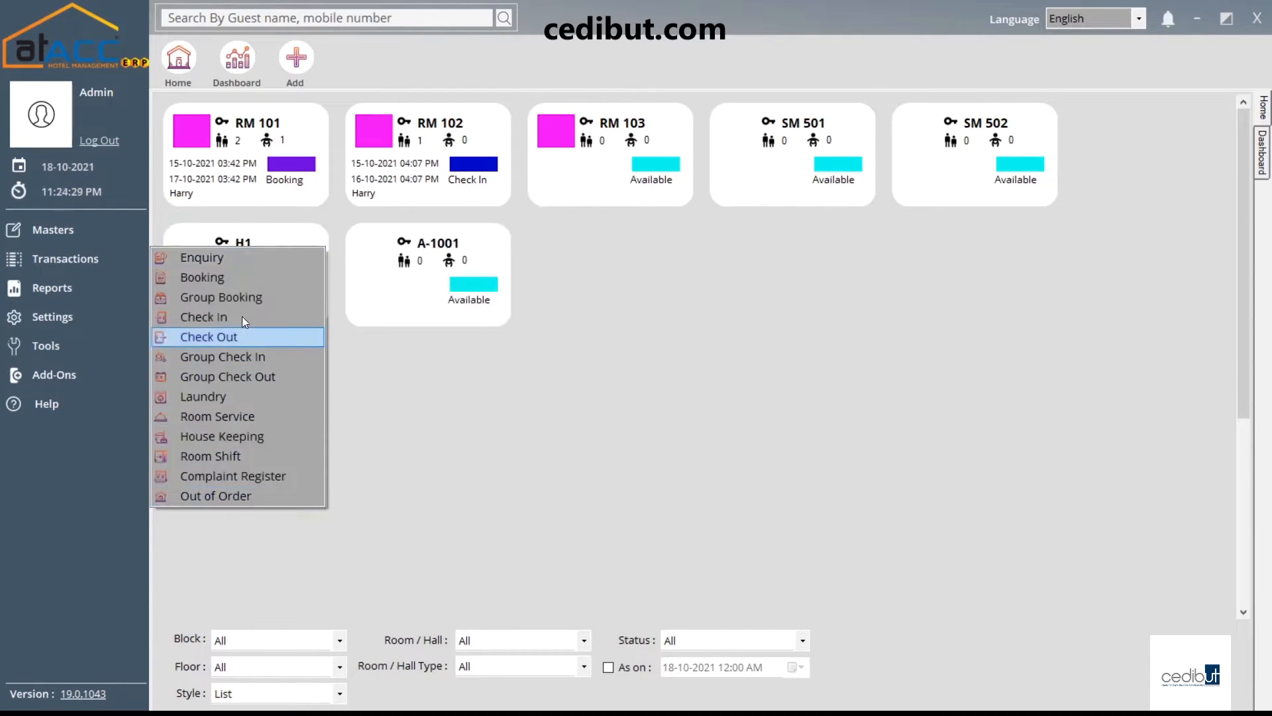
{"action": "left_click", "coordinate": [237, 260]}
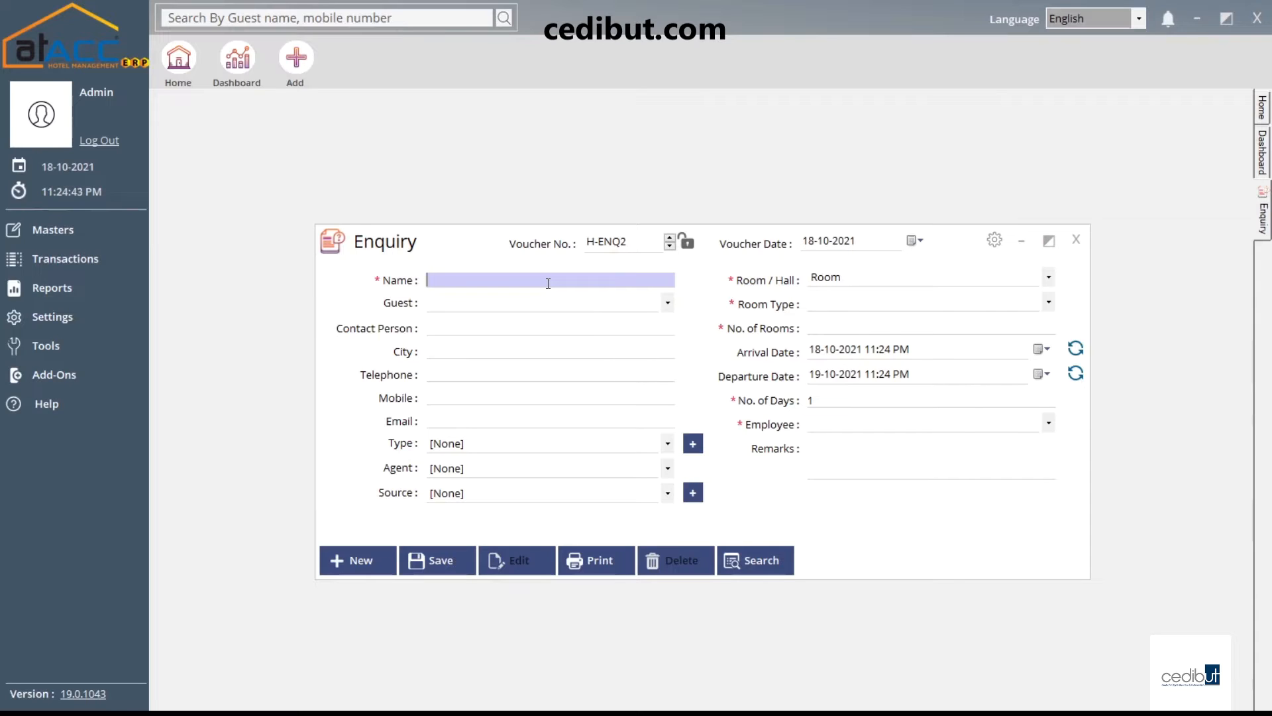
Enter the name 'name eg', with no guest linked and enquiry type [None]
{"action": "type", "text": "name eg"}
{"action": "left_click", "coordinate": [472, 302]}
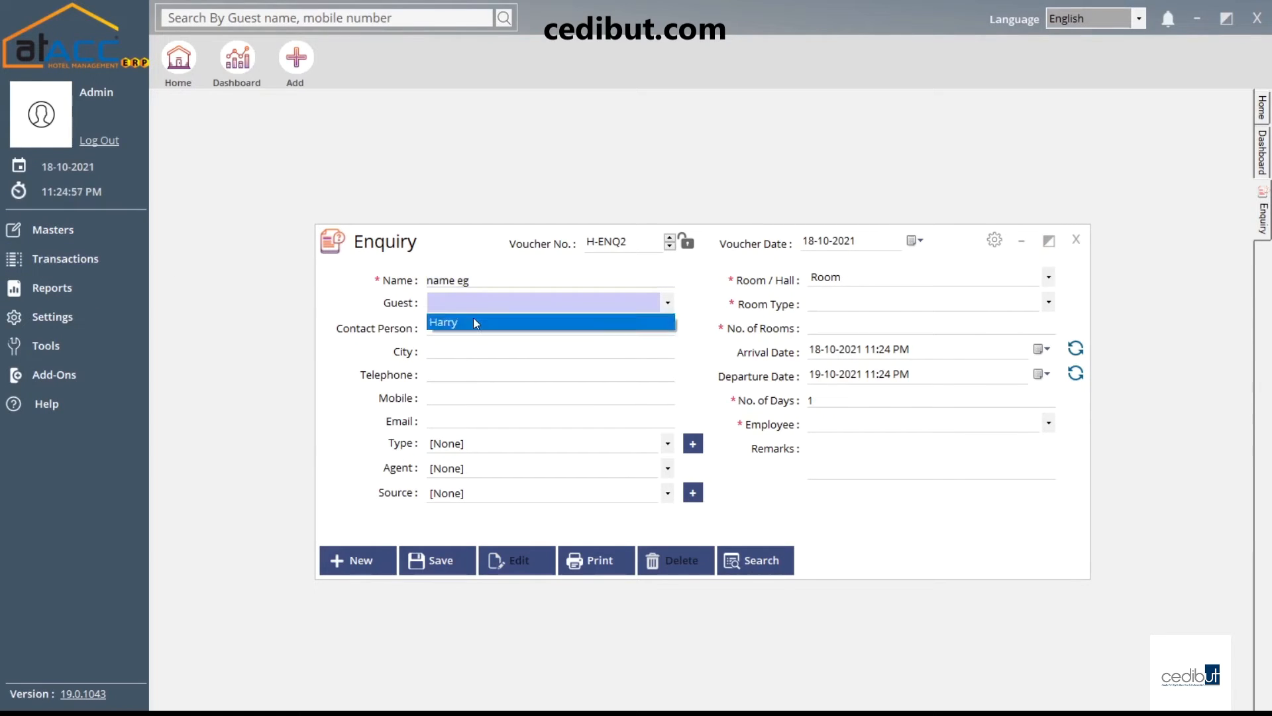
{"action": "left_click", "coordinate": [413, 330]}
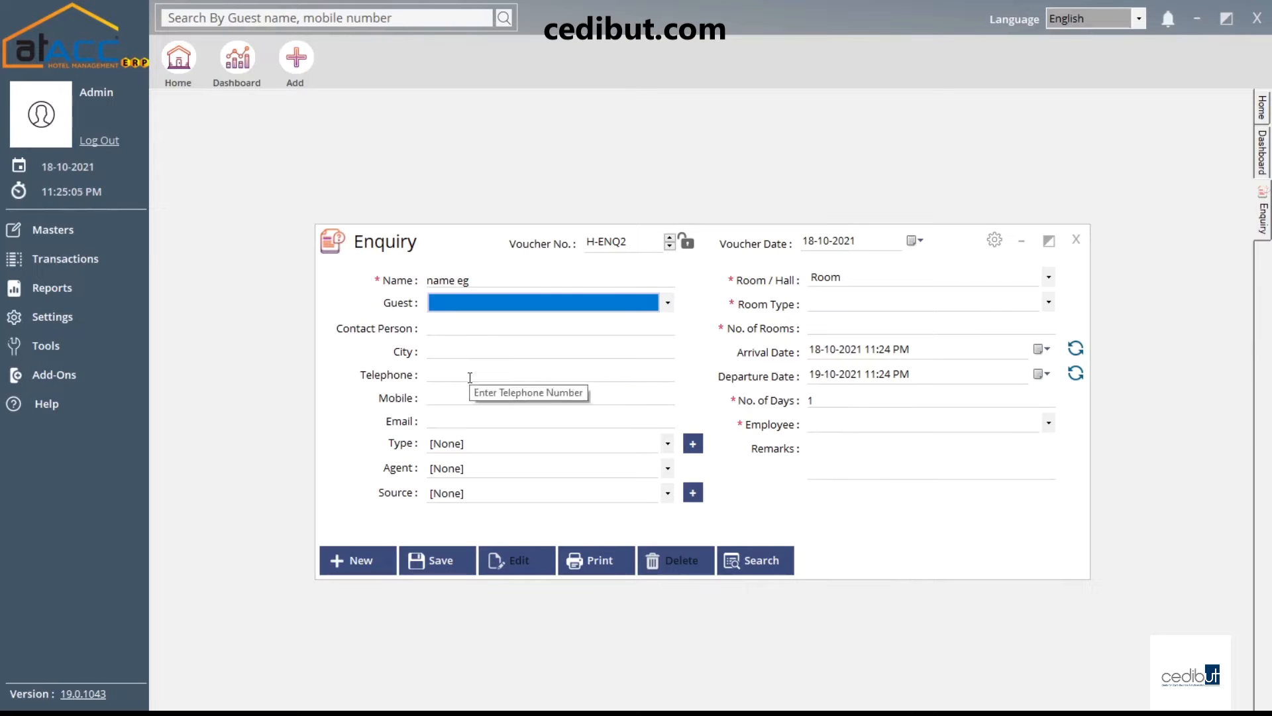
{"action": "left_click", "coordinate": [490, 446]}
{"action": "left_click", "coordinate": [489, 444]}
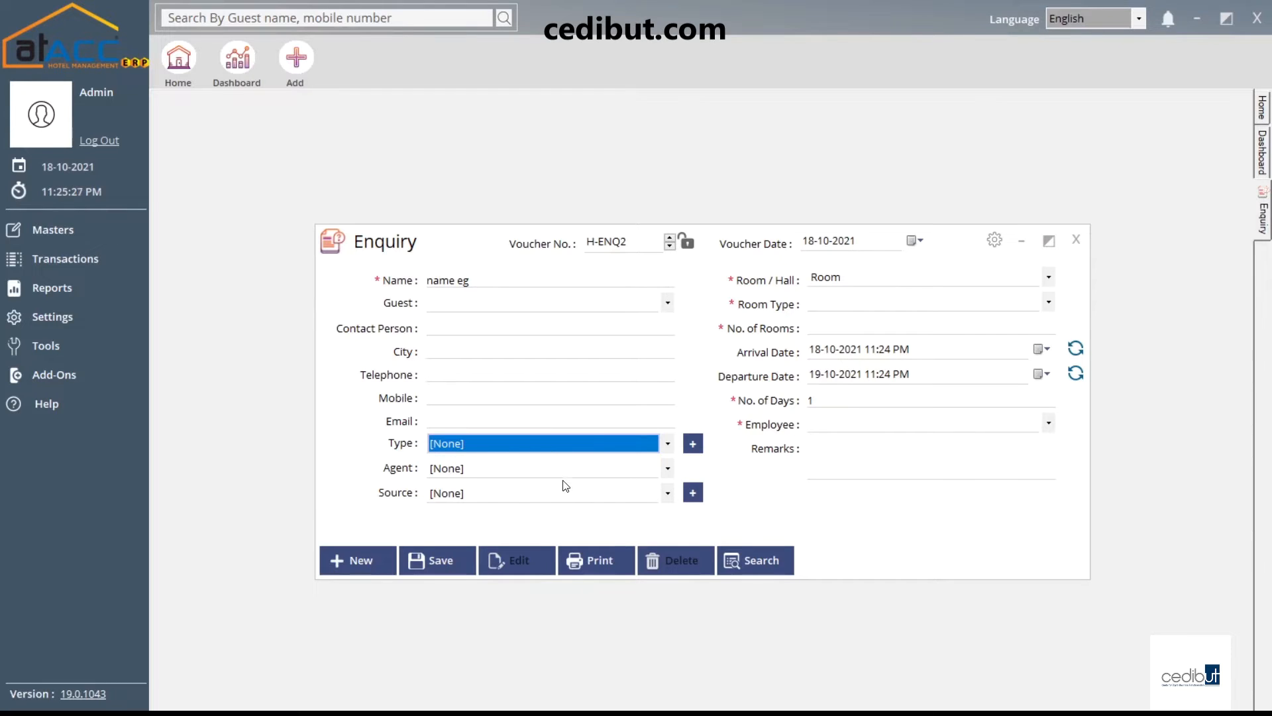
Switch Room/Hall to Hall and back to Room, leaving the room type unselected
{"action": "left_click", "coordinate": [862, 277]}
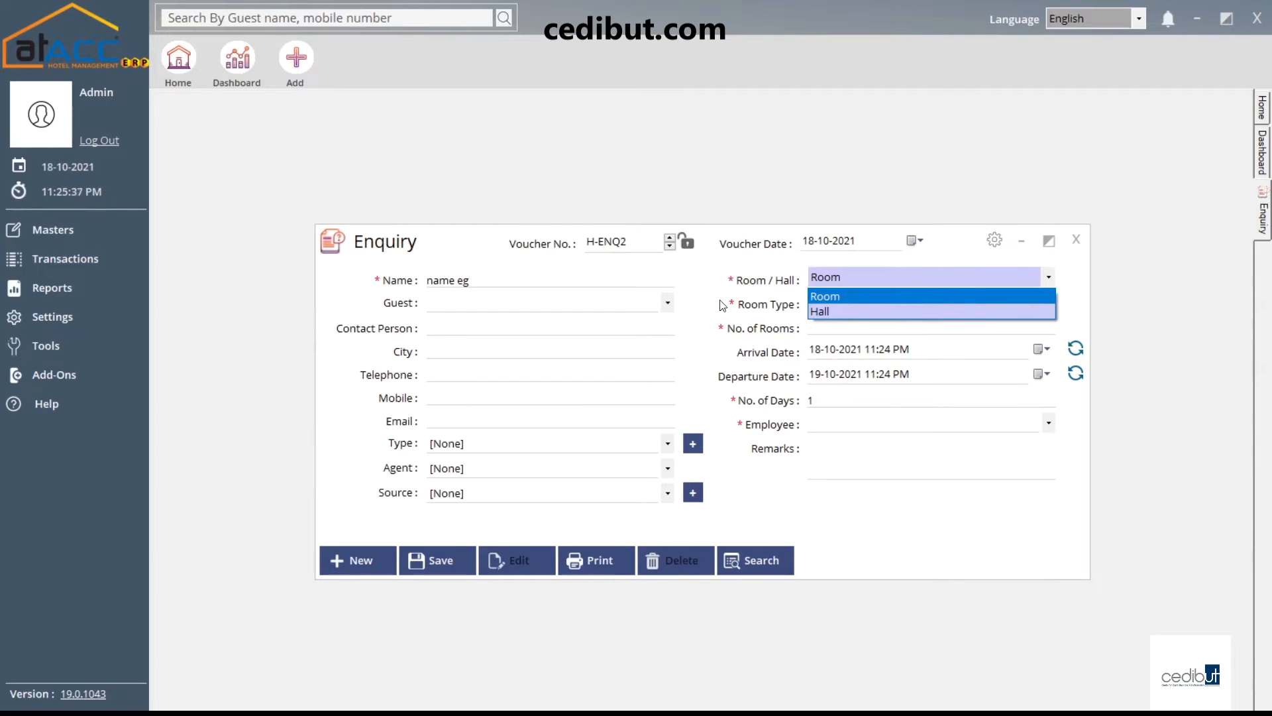
{"action": "left_click", "coordinate": [851, 296]}
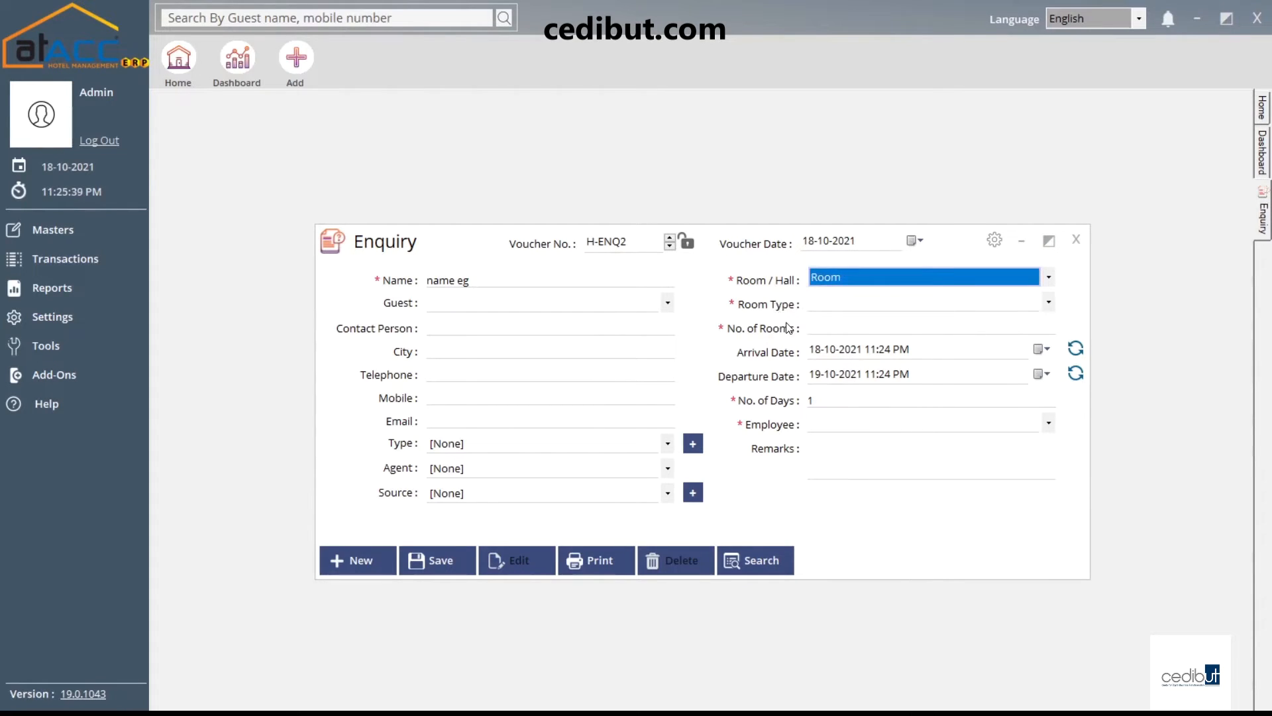
{"action": "left_click", "coordinate": [918, 277]}
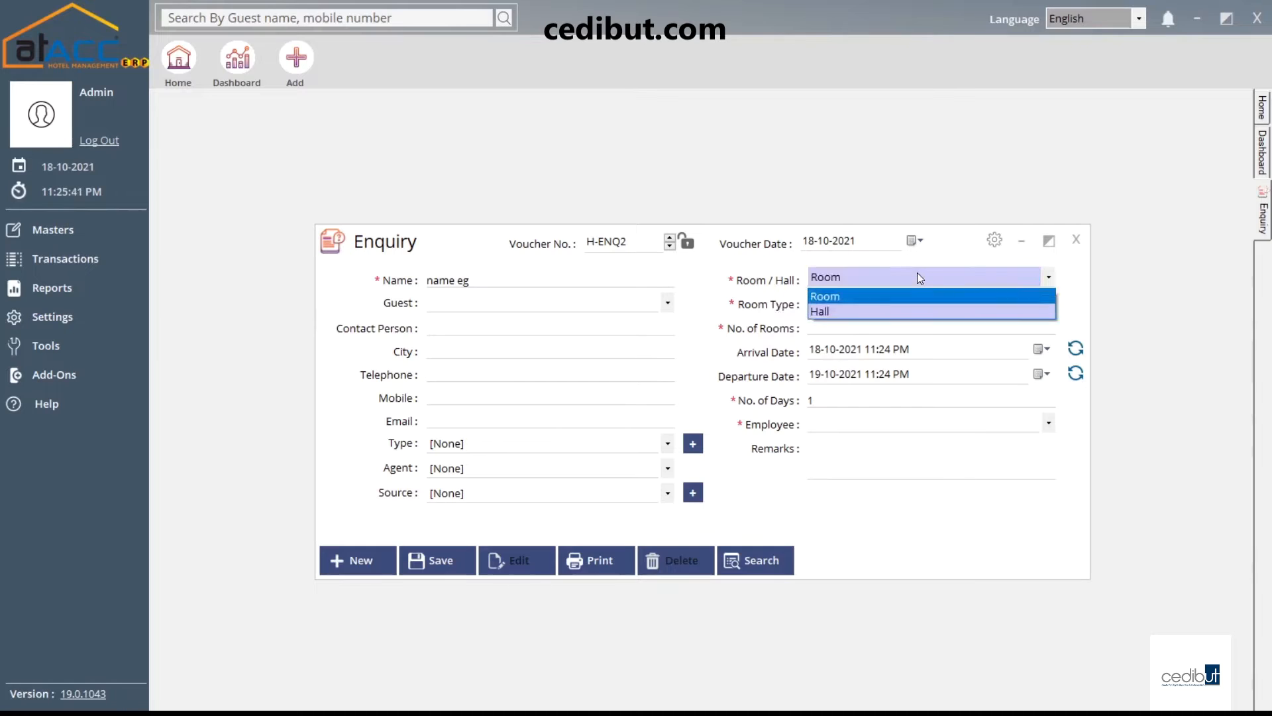
{"action": "left_click", "coordinate": [833, 310]}
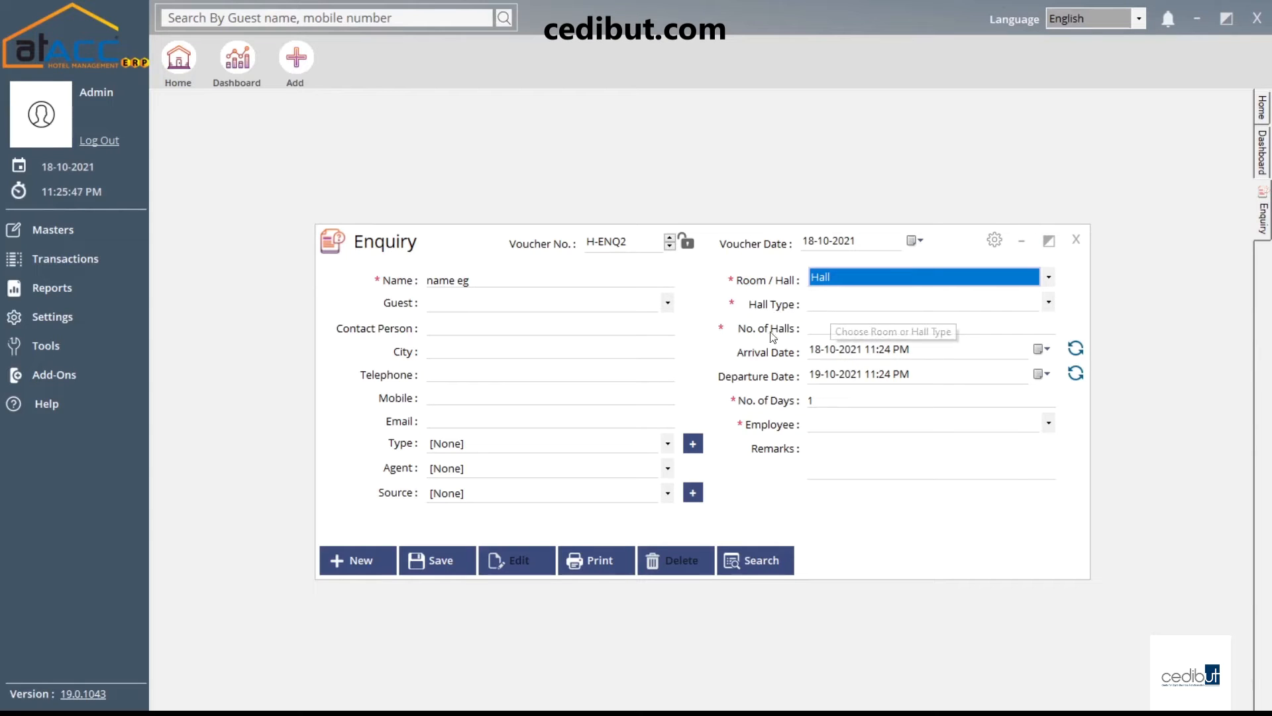
{"action": "left_click", "coordinate": [916, 275]}
{"action": "left_click", "coordinate": [880, 291]}
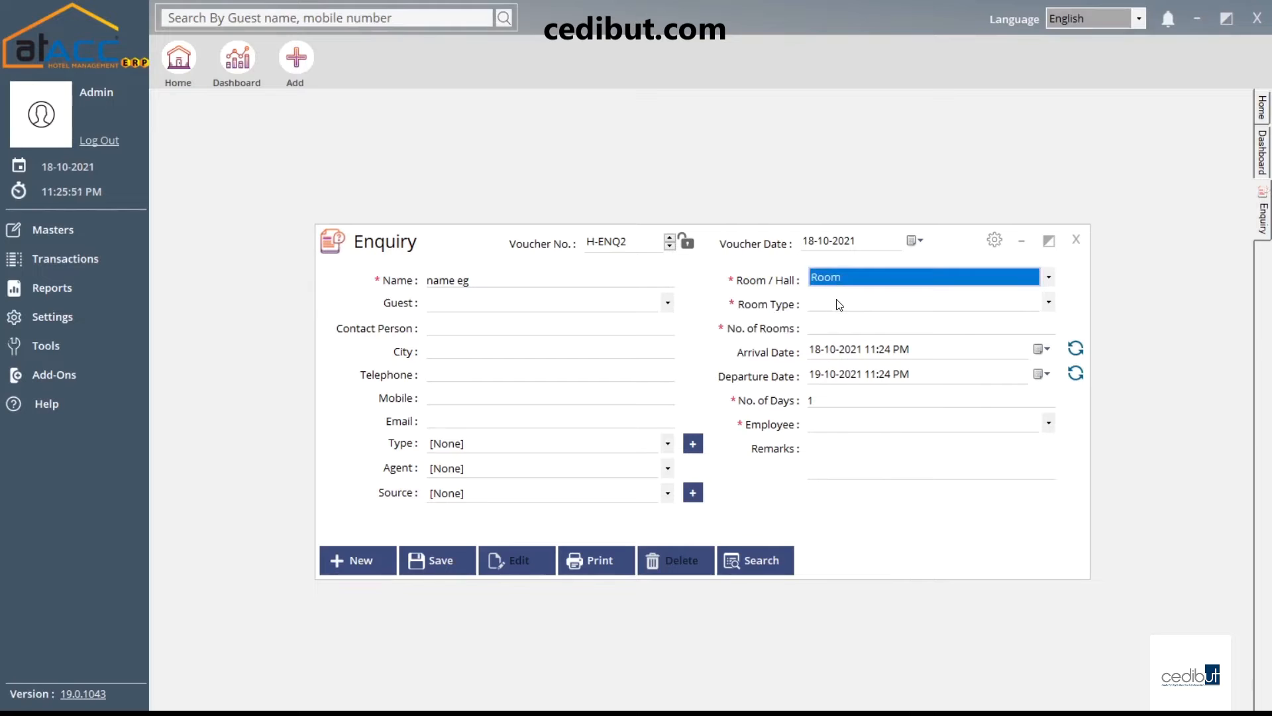
{"action": "left_click", "coordinate": [839, 305]}
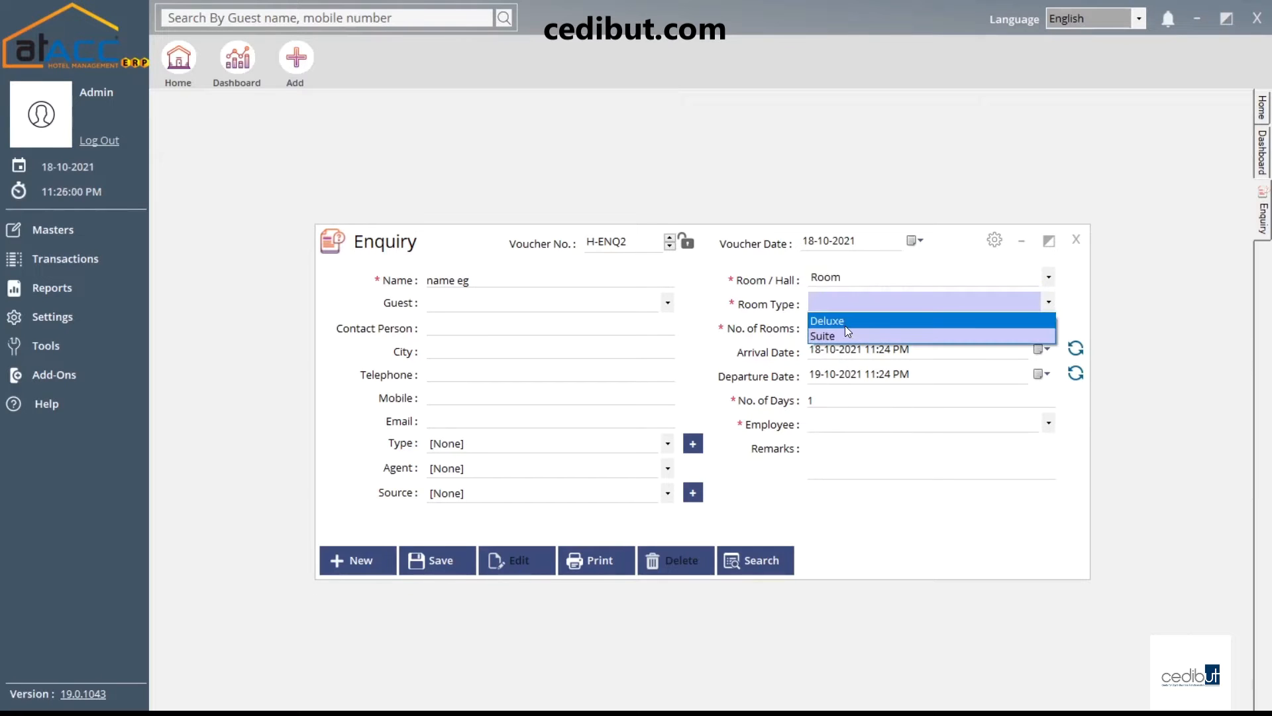
{"action": "left_click", "coordinate": [845, 327]}
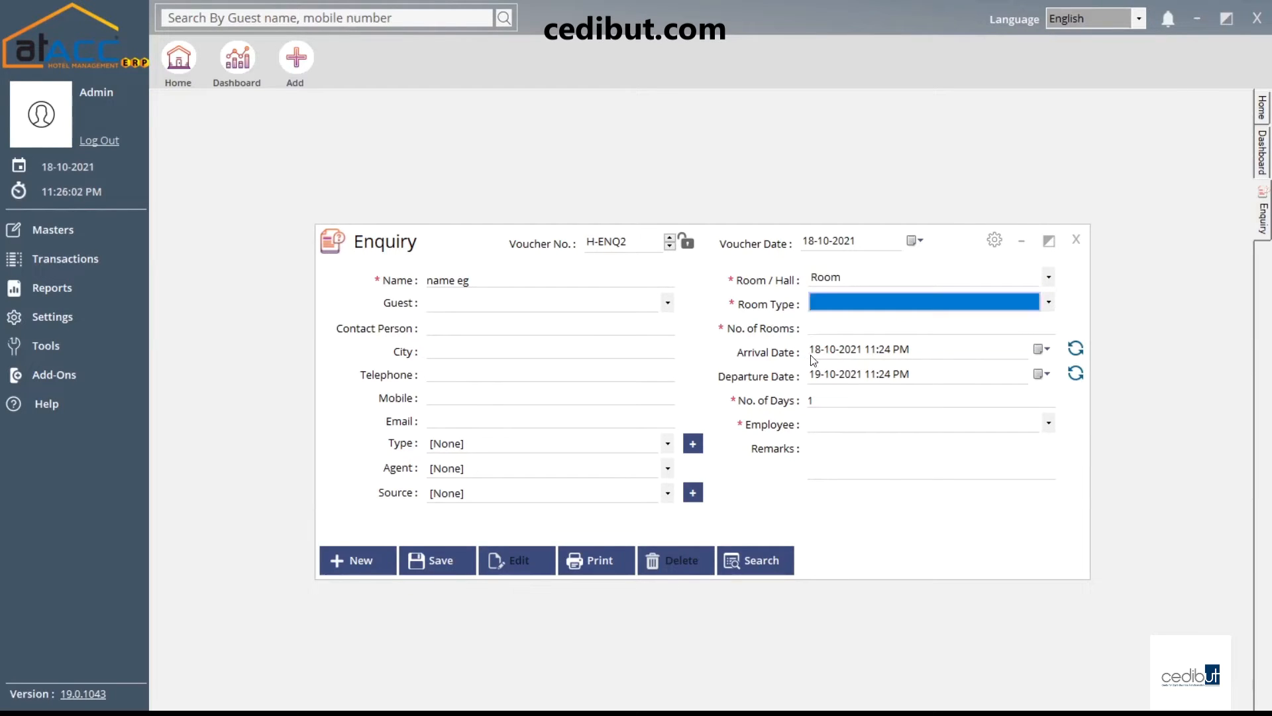
{"action": "left_click", "coordinate": [846, 324]}
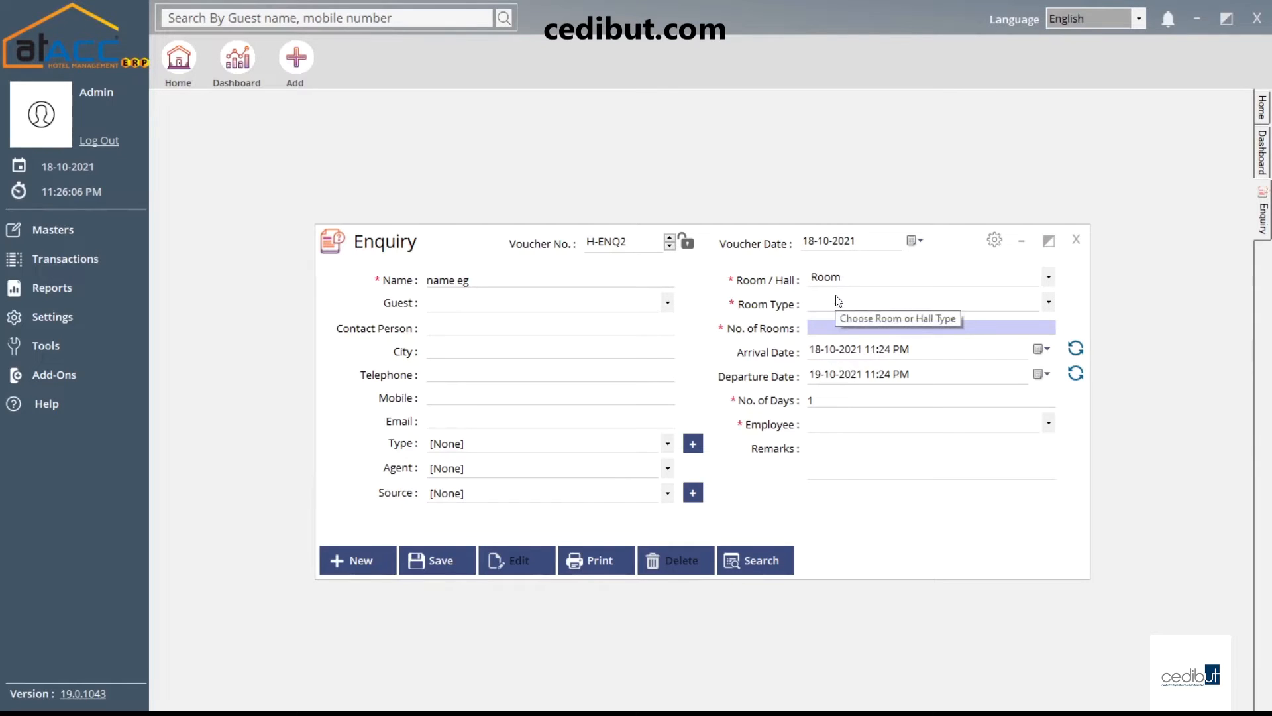
Set the departure date to 21-10-2021, making the stay 4 days
{"action": "left_click", "coordinate": [845, 398]}
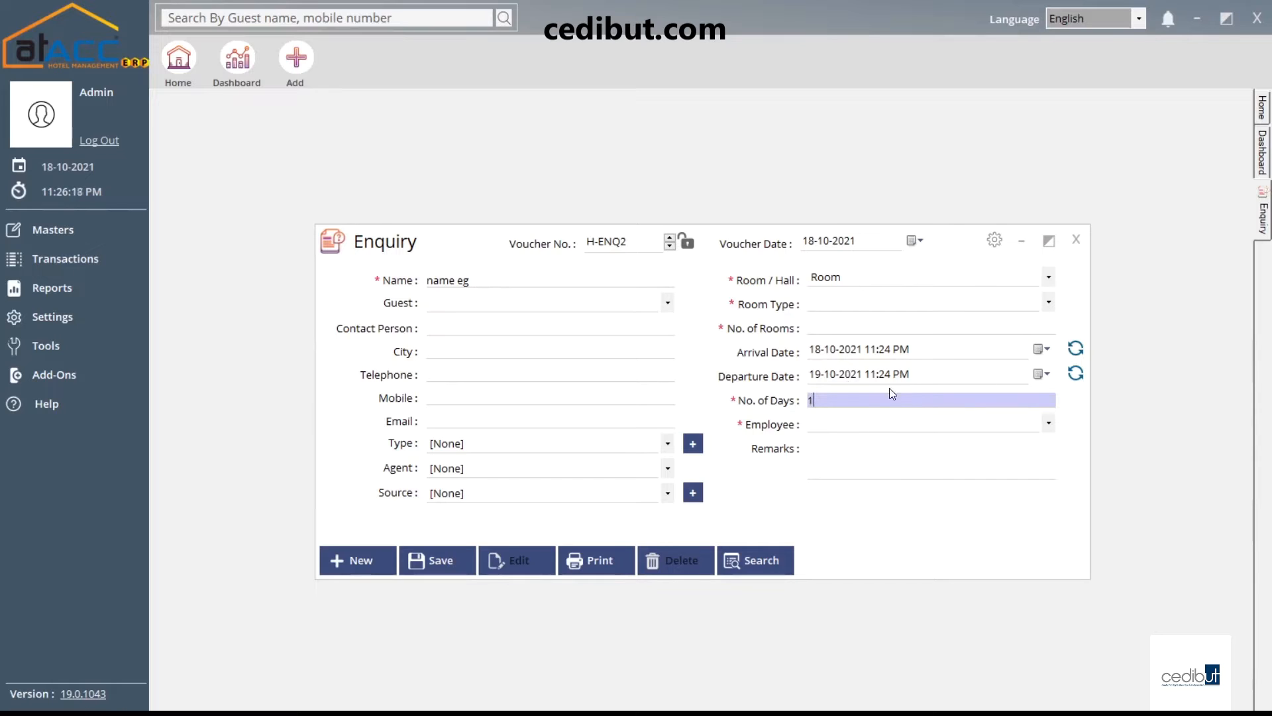
{"action": "left_click", "coordinate": [1042, 373]}
{"action": "left_click", "coordinate": [900, 467]}
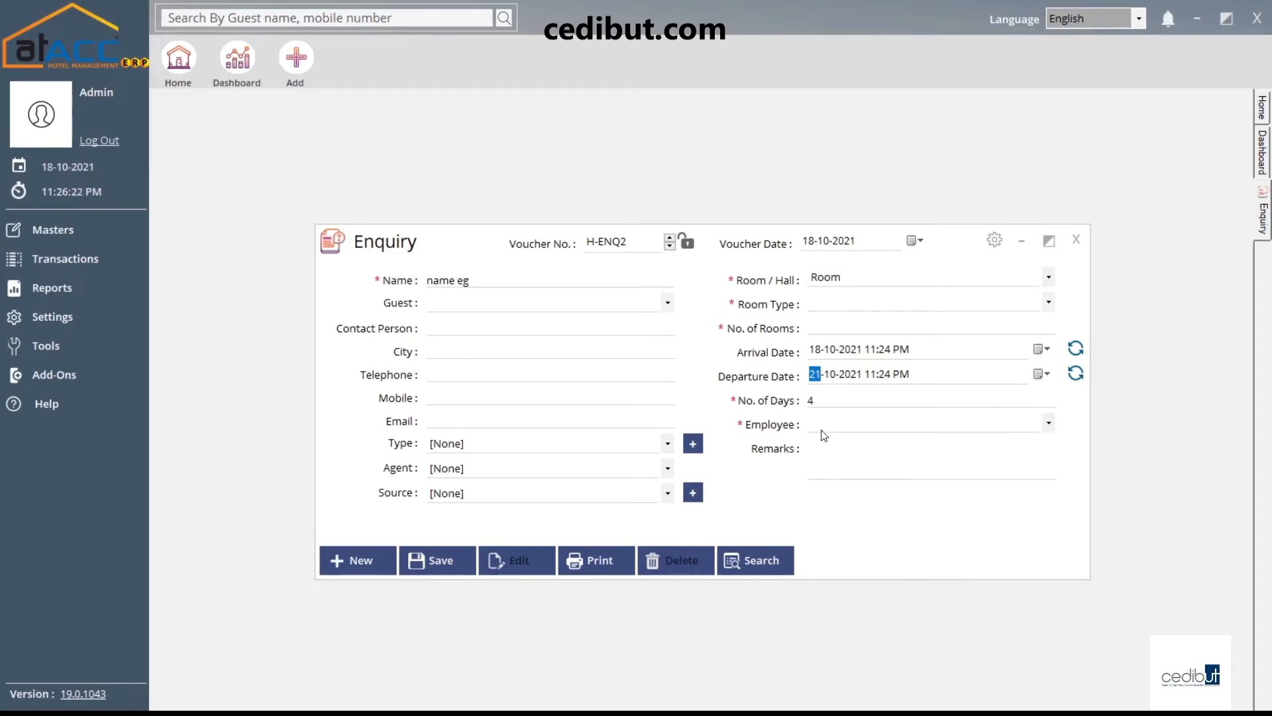
{"action": "left_click", "coordinate": [831, 400]}
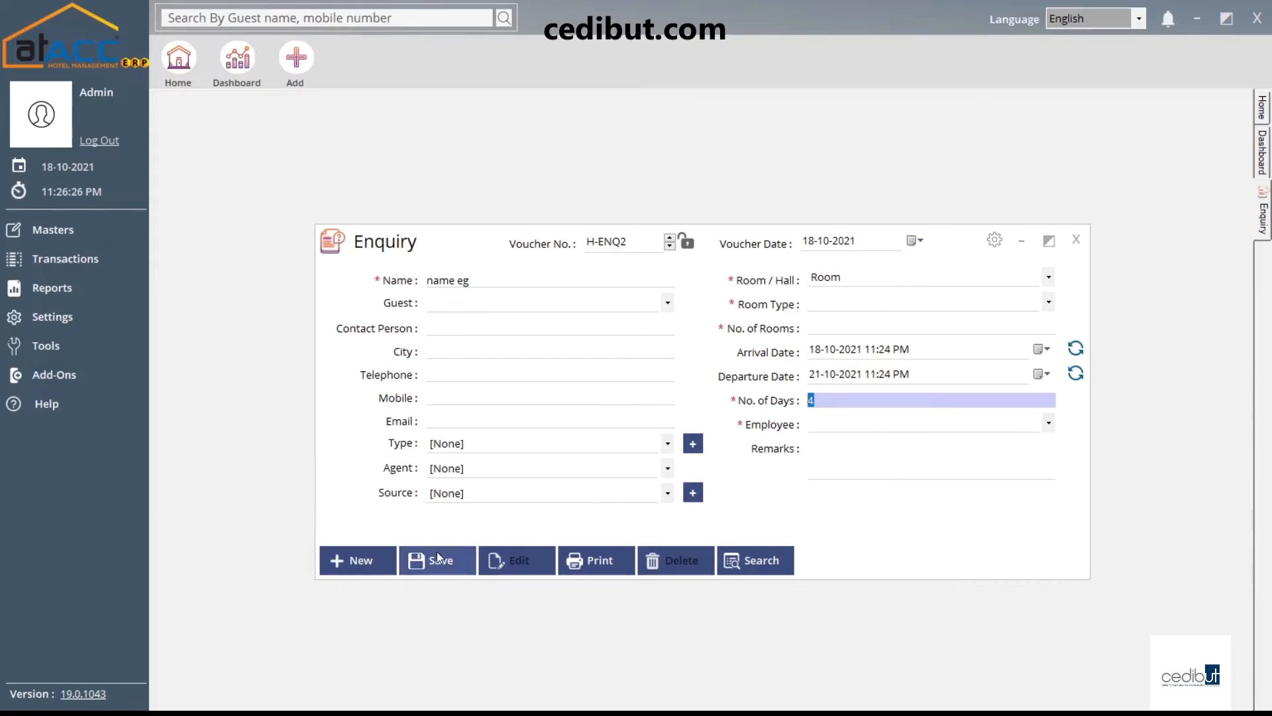
{"action": "left_click", "coordinate": [772, 563]}
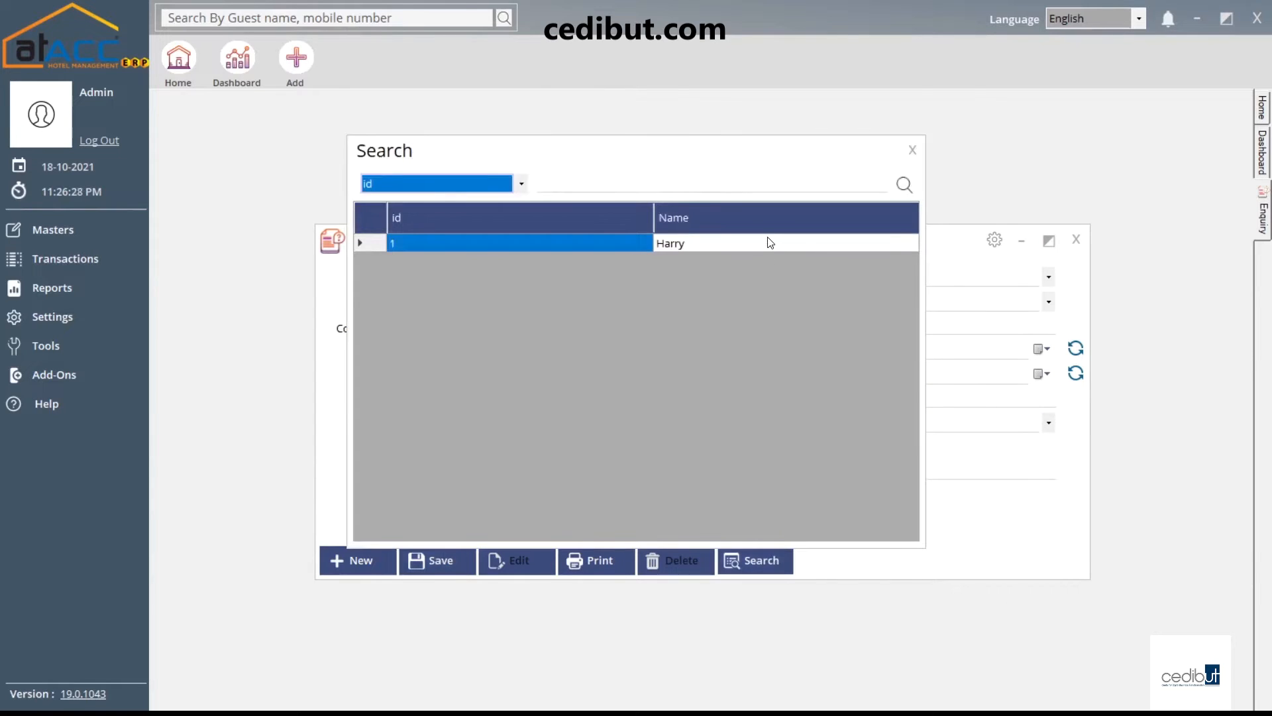
Load saved Deluxe room enquiry H-ENQ1 for review, then close the Enquiry window
{"action": "double_click", "coordinate": [768, 241]}
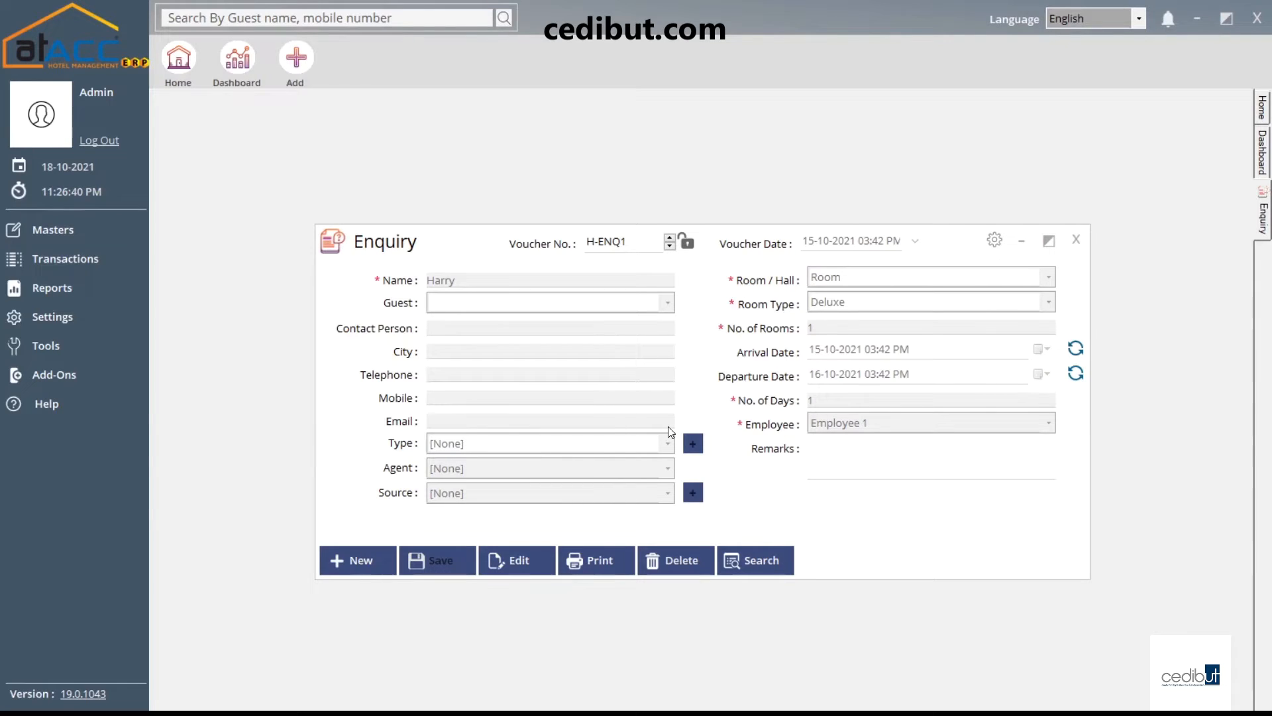
{"action": "left_click", "coordinate": [1076, 240]}
Start booking H-BK2 from Transactions, skipping the enquiry lookup and browsing guests without choosing
{"action": "left_click", "coordinate": [100, 258]}
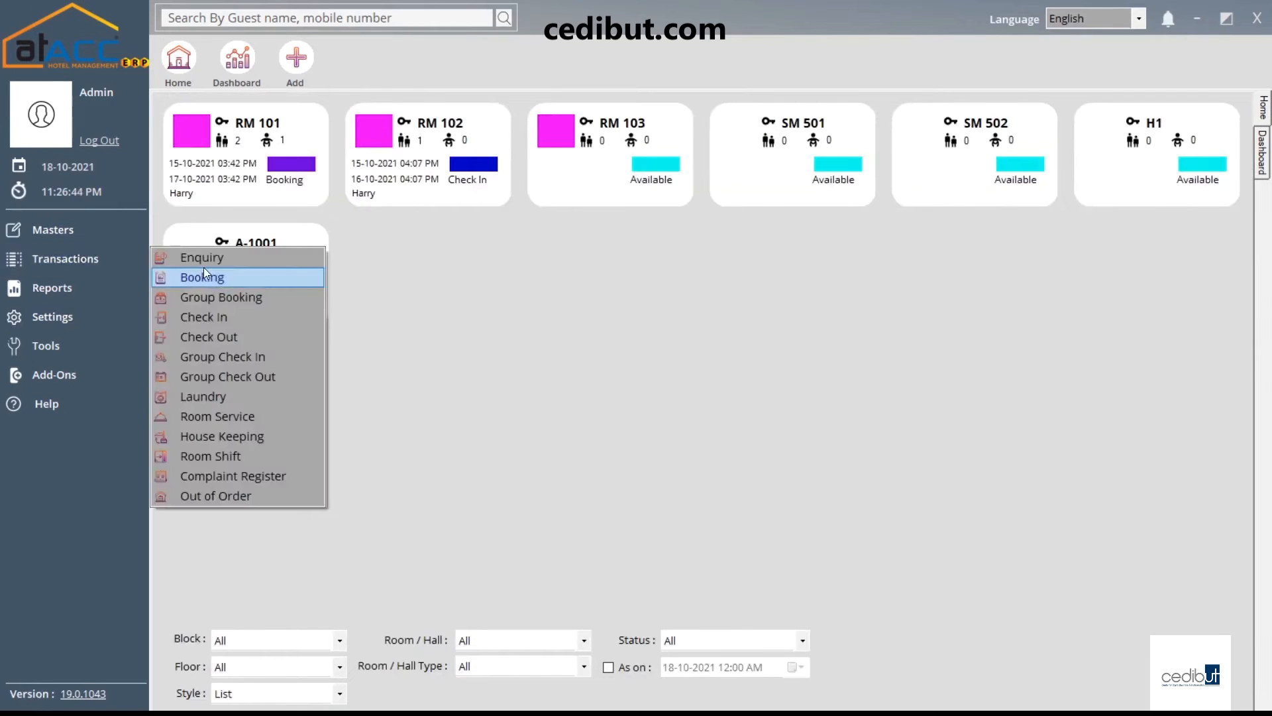
{"action": "left_click", "coordinate": [217, 278]}
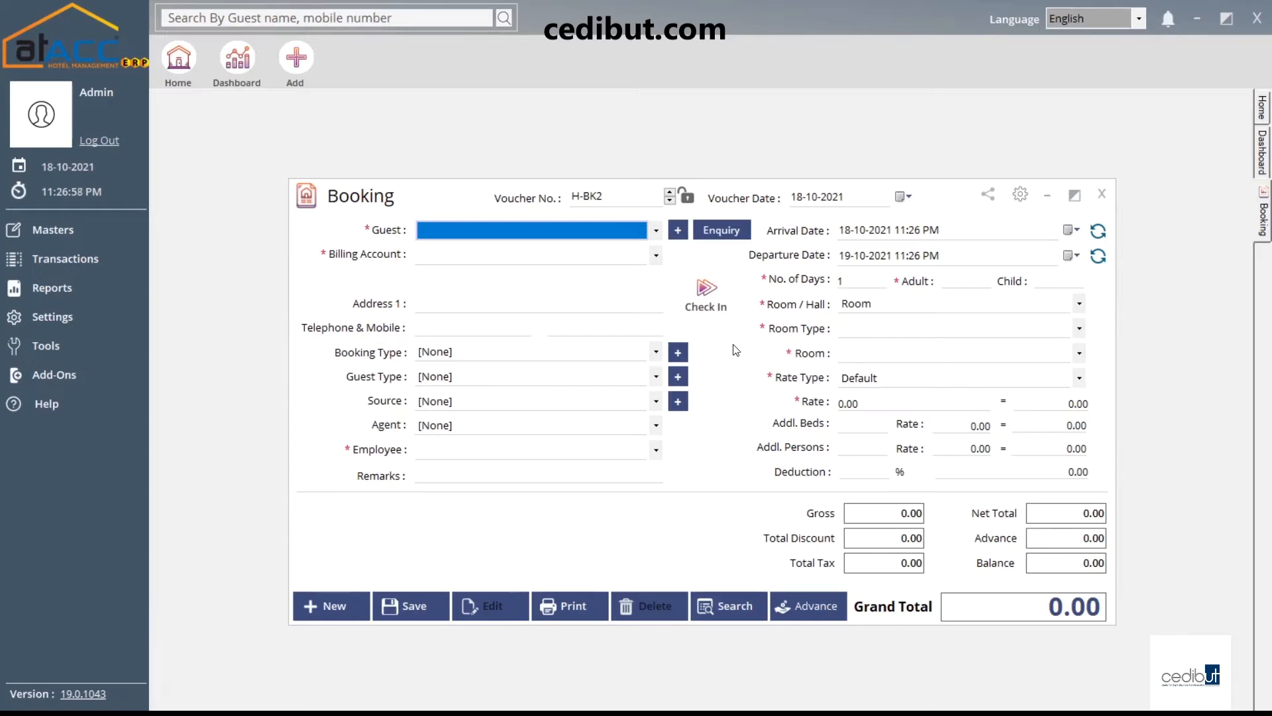
{"action": "left_click", "coordinate": [720, 236]}
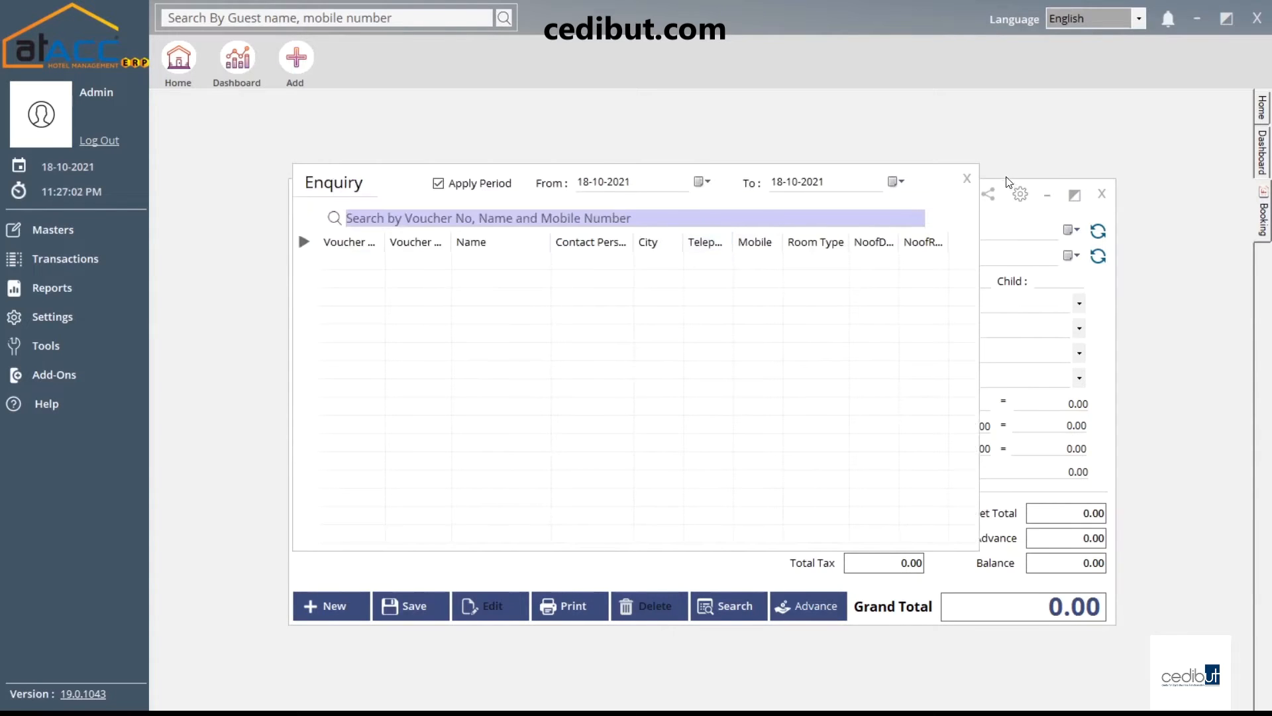
{"action": "left_click", "coordinate": [966, 178]}
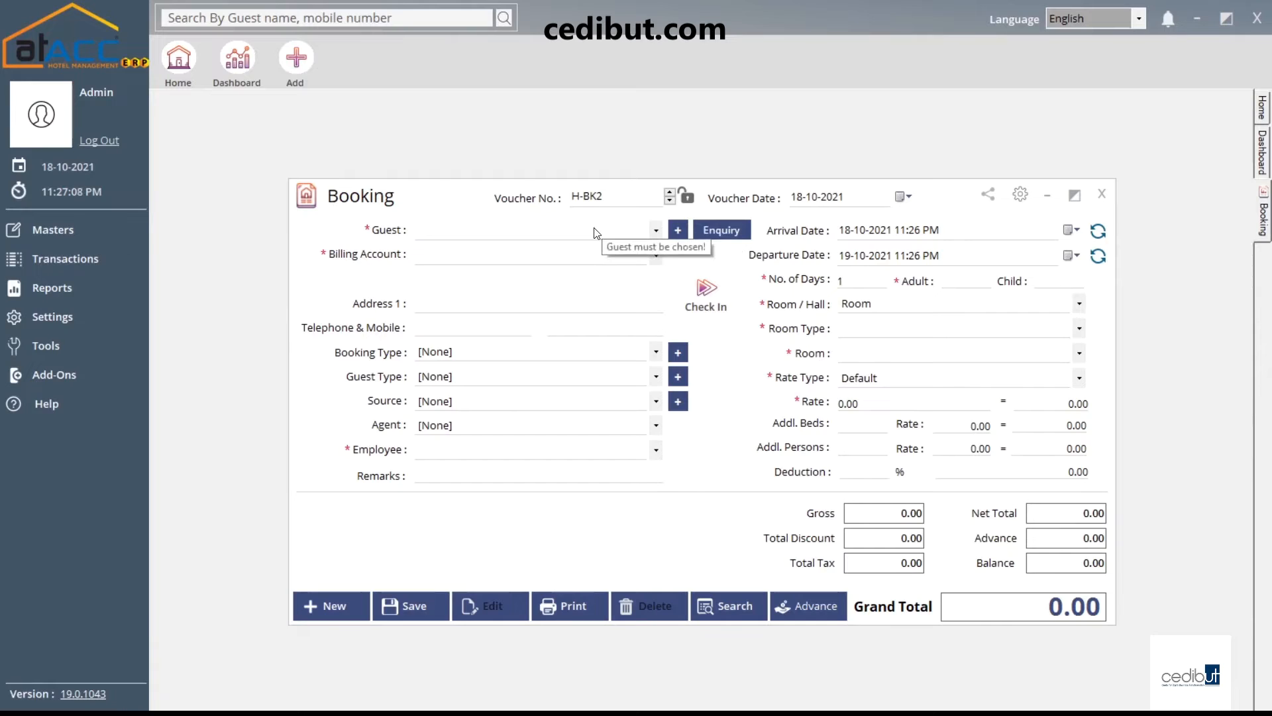
{"action": "left_click", "coordinate": [560, 231]}
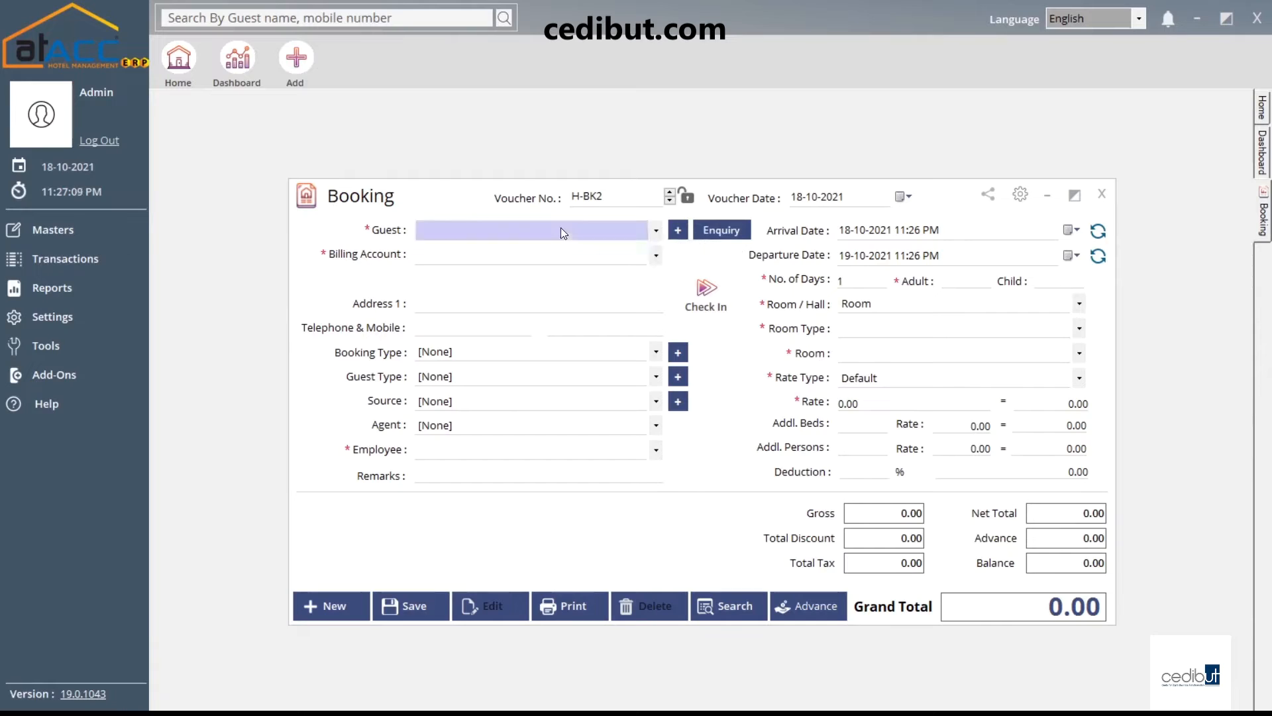
{"action": "left_click", "coordinate": [527, 232]}
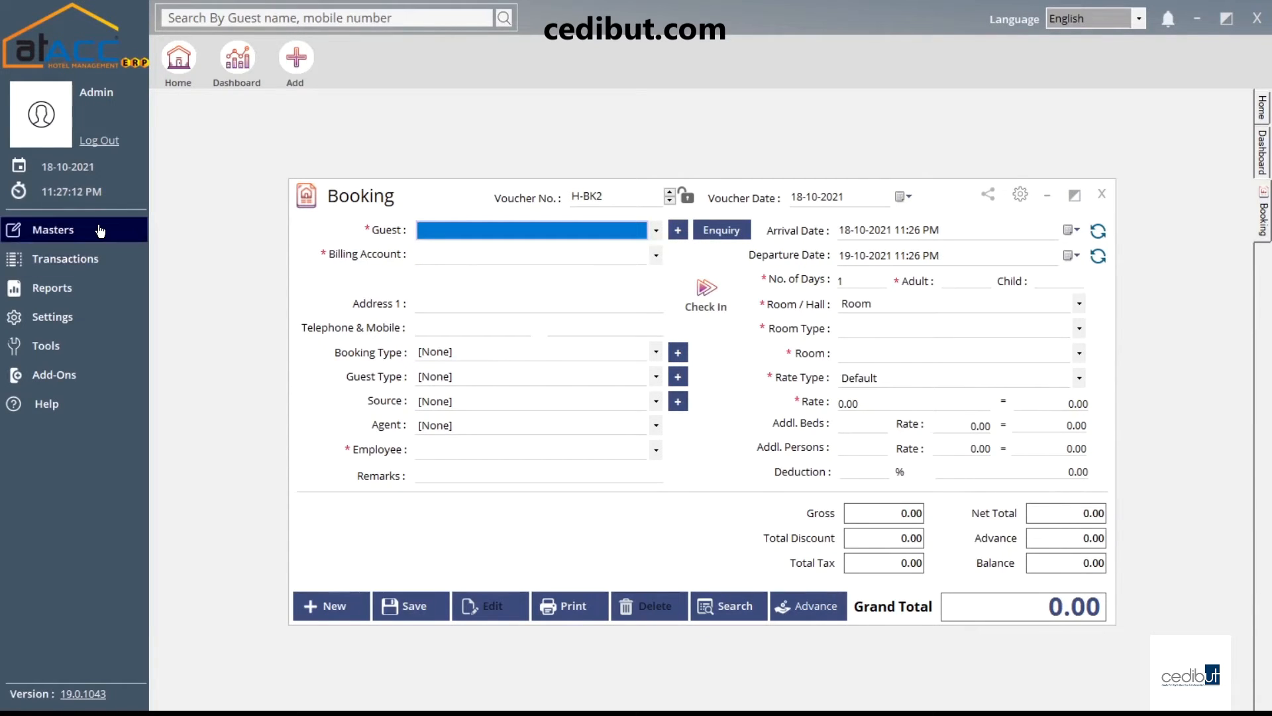
{"action": "left_click", "coordinate": [677, 230]}
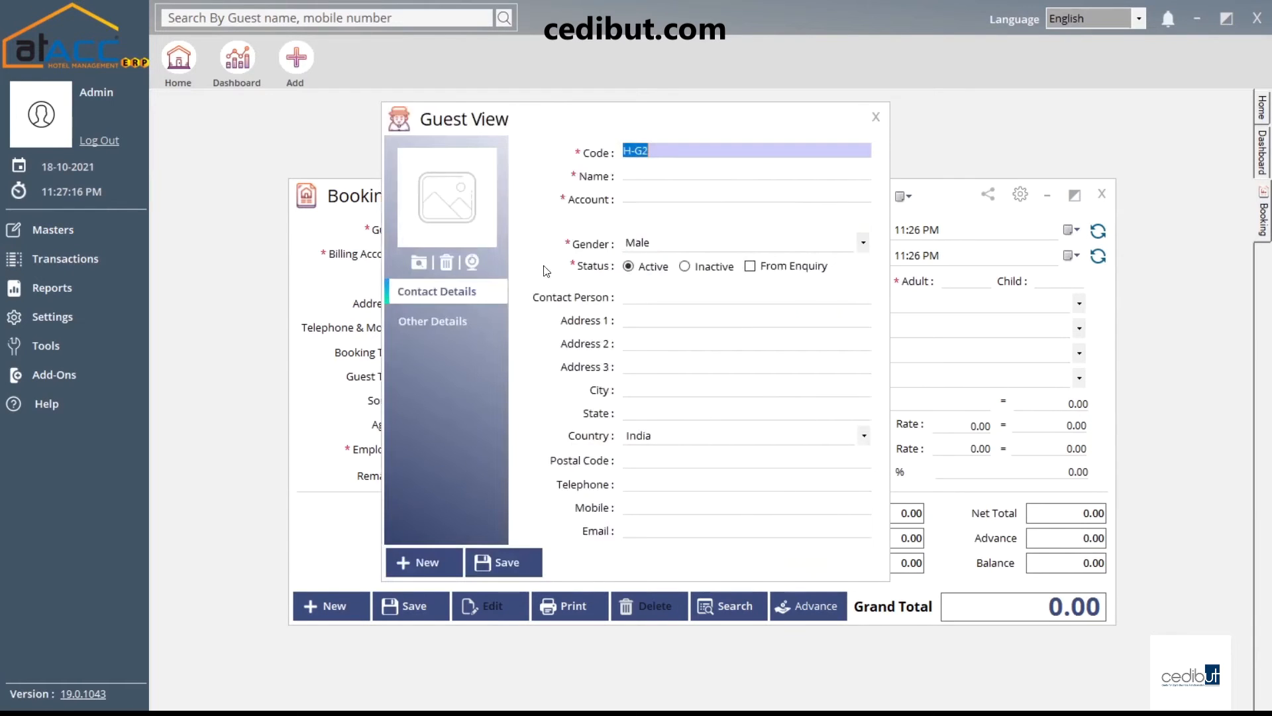
{"action": "left_click", "coordinate": [686, 168]}
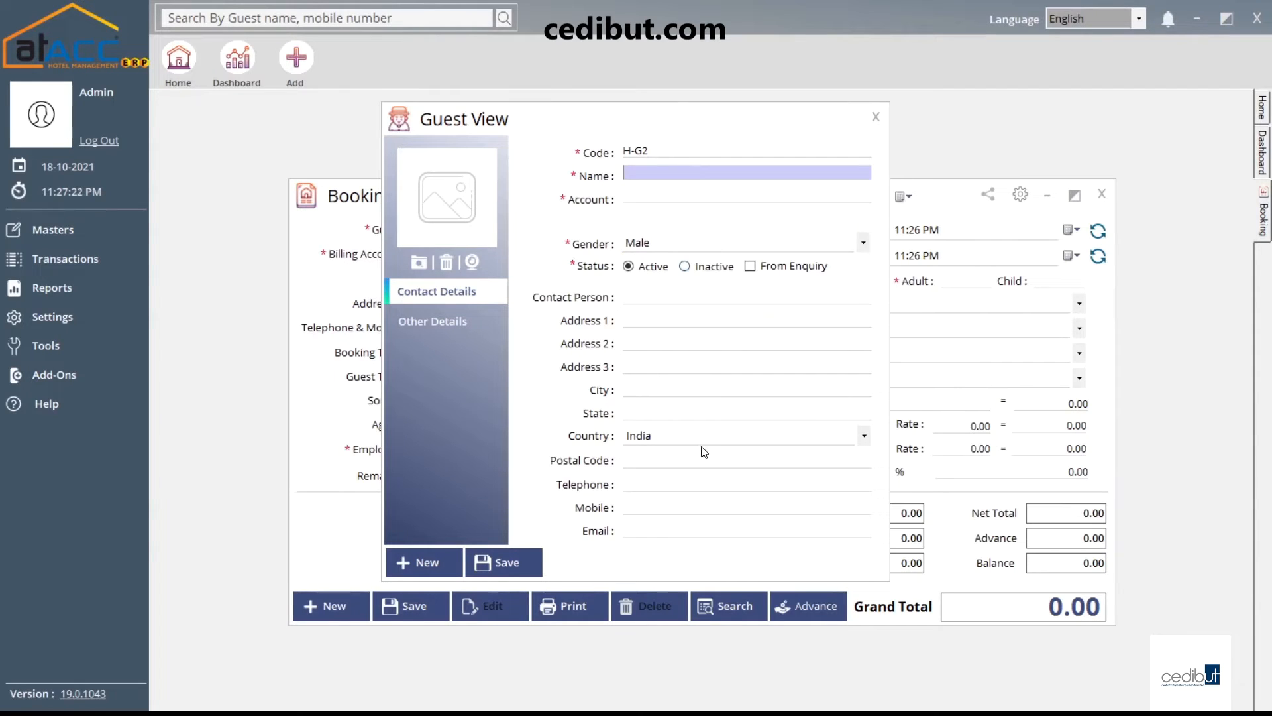
{"action": "left_click", "coordinate": [877, 117]}
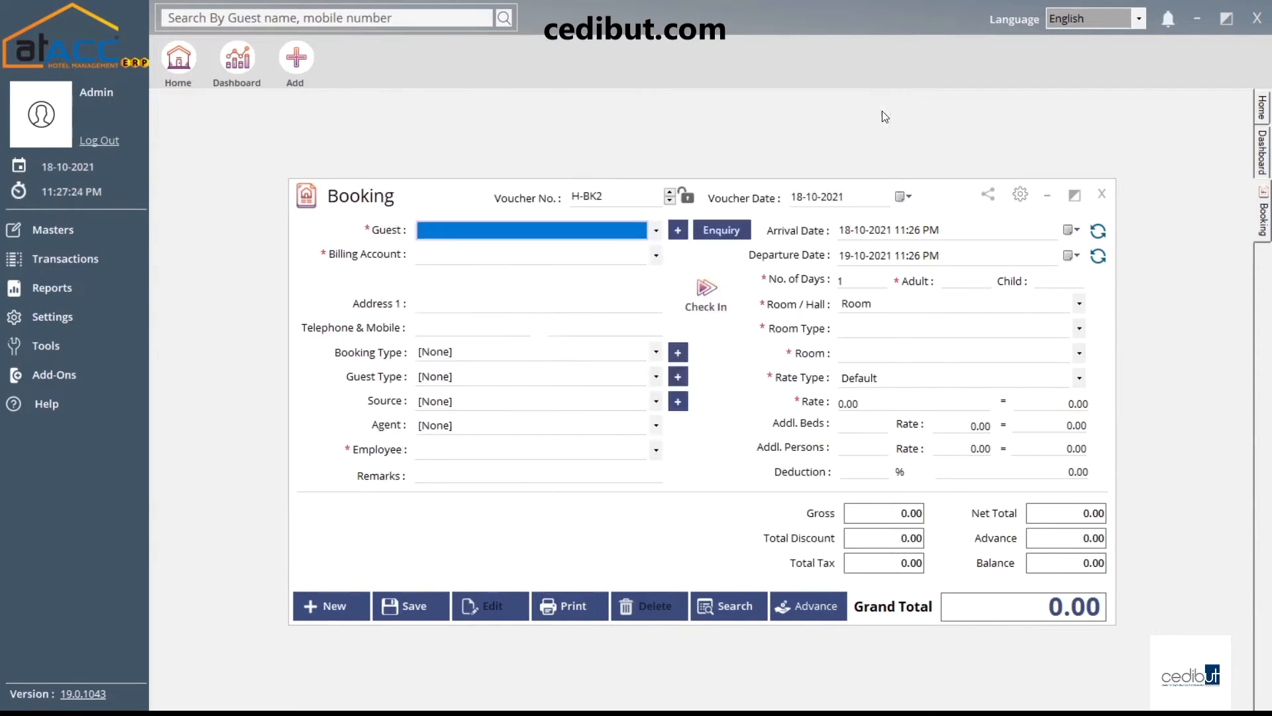
{"action": "left_click", "coordinate": [448, 307]}
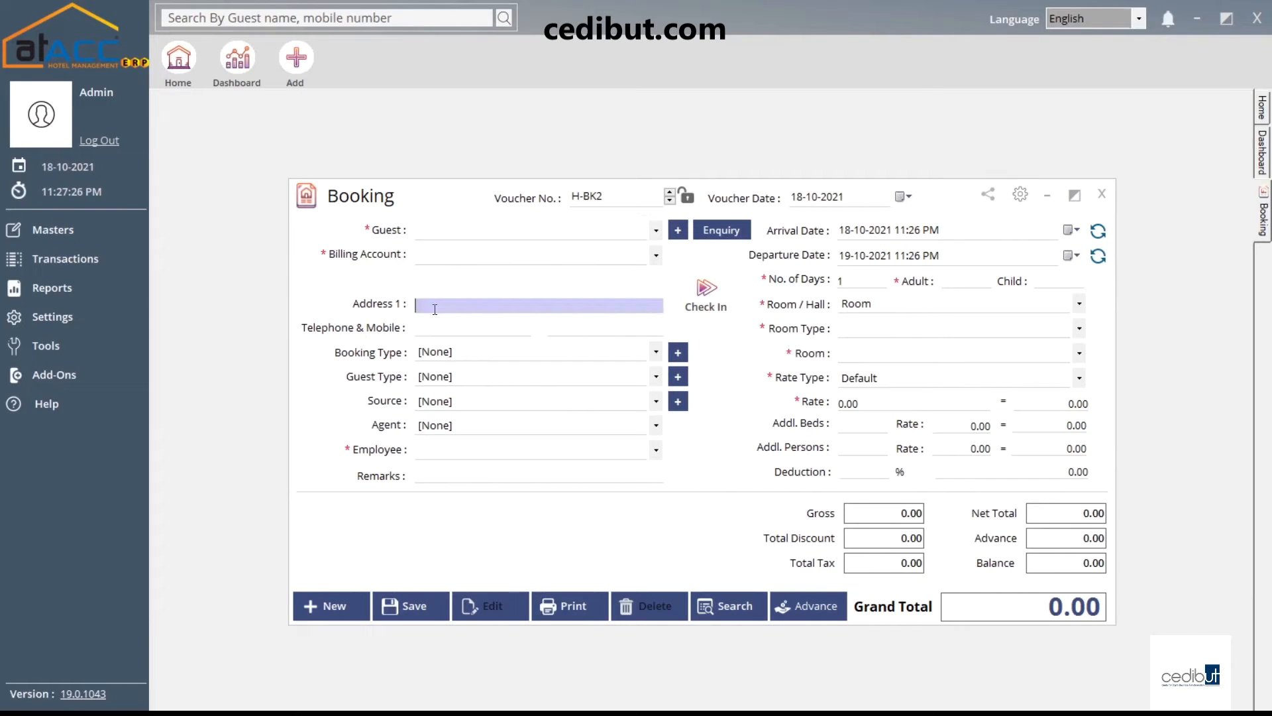
{"action": "left_click", "coordinate": [478, 355]}
{"action": "left_click", "coordinate": [478, 355]}
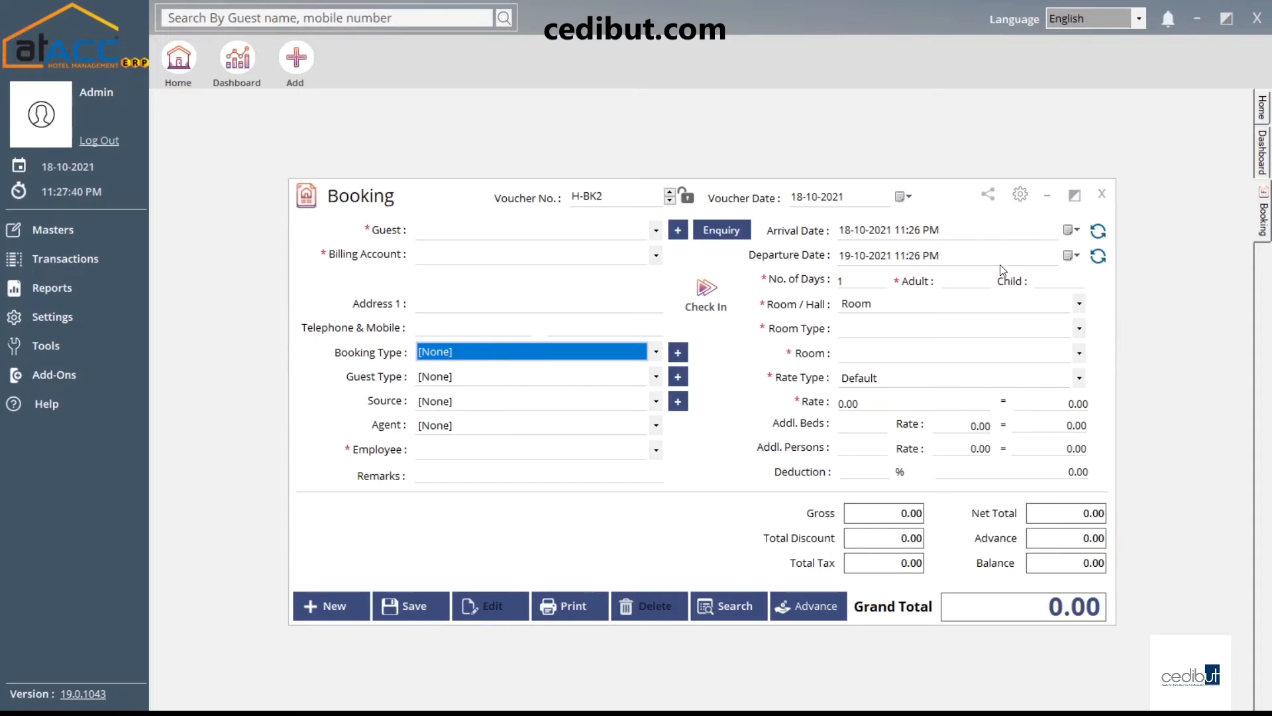
{"action": "left_click", "coordinate": [1072, 255]}
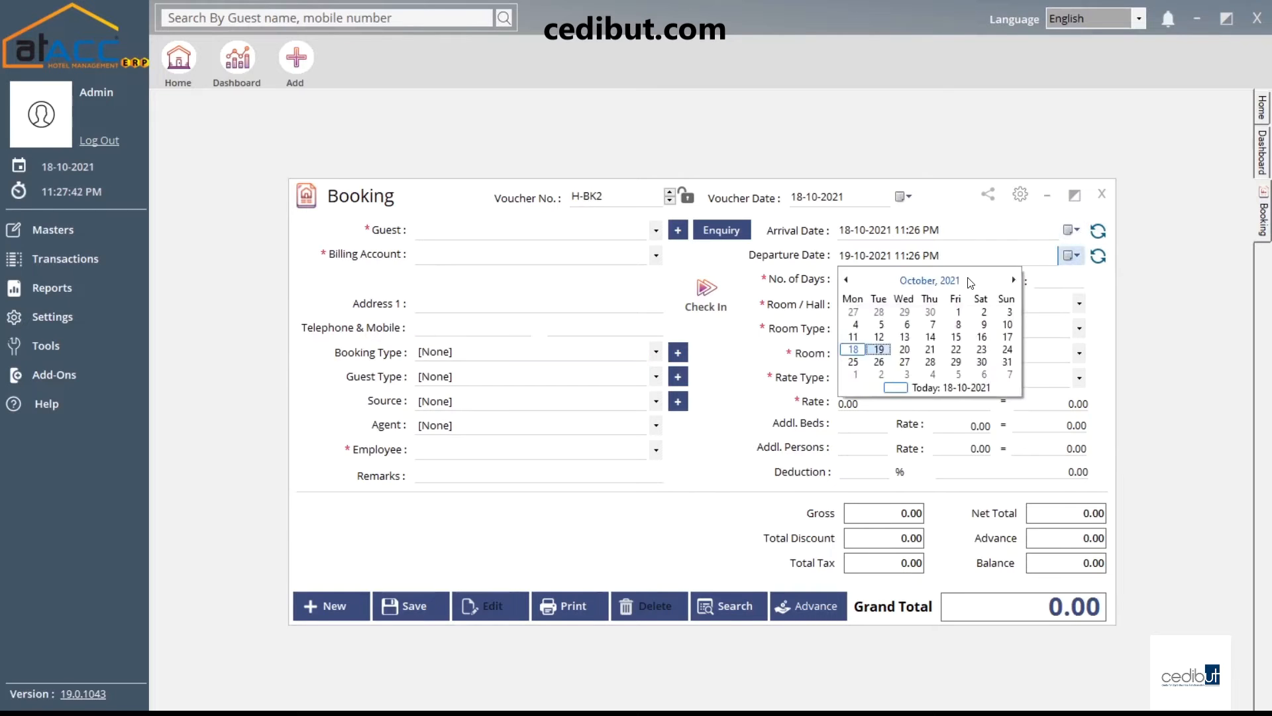
{"action": "left_click", "coordinate": [957, 363]}
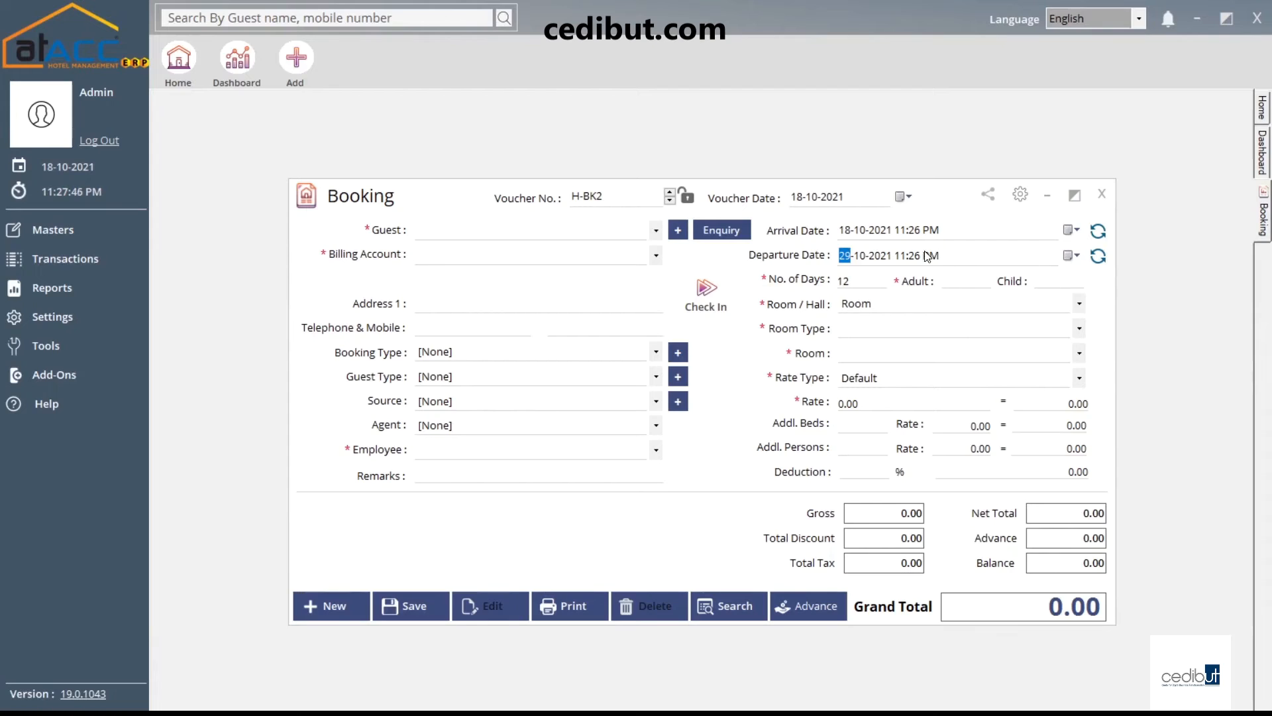
{"action": "left_click", "coordinate": [1098, 258]}
{"action": "left_click", "coordinate": [854, 281]}
{"action": "left_click", "coordinate": [957, 285]}
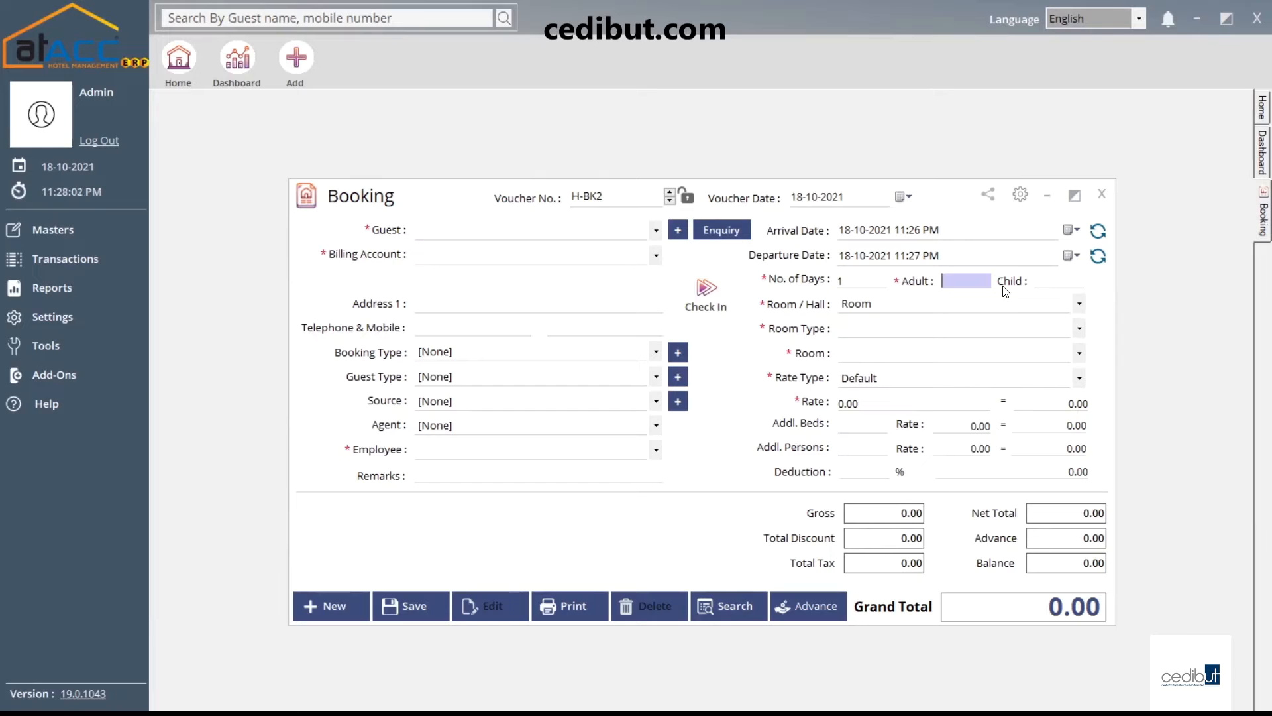
{"action": "left_click", "coordinate": [887, 305]}
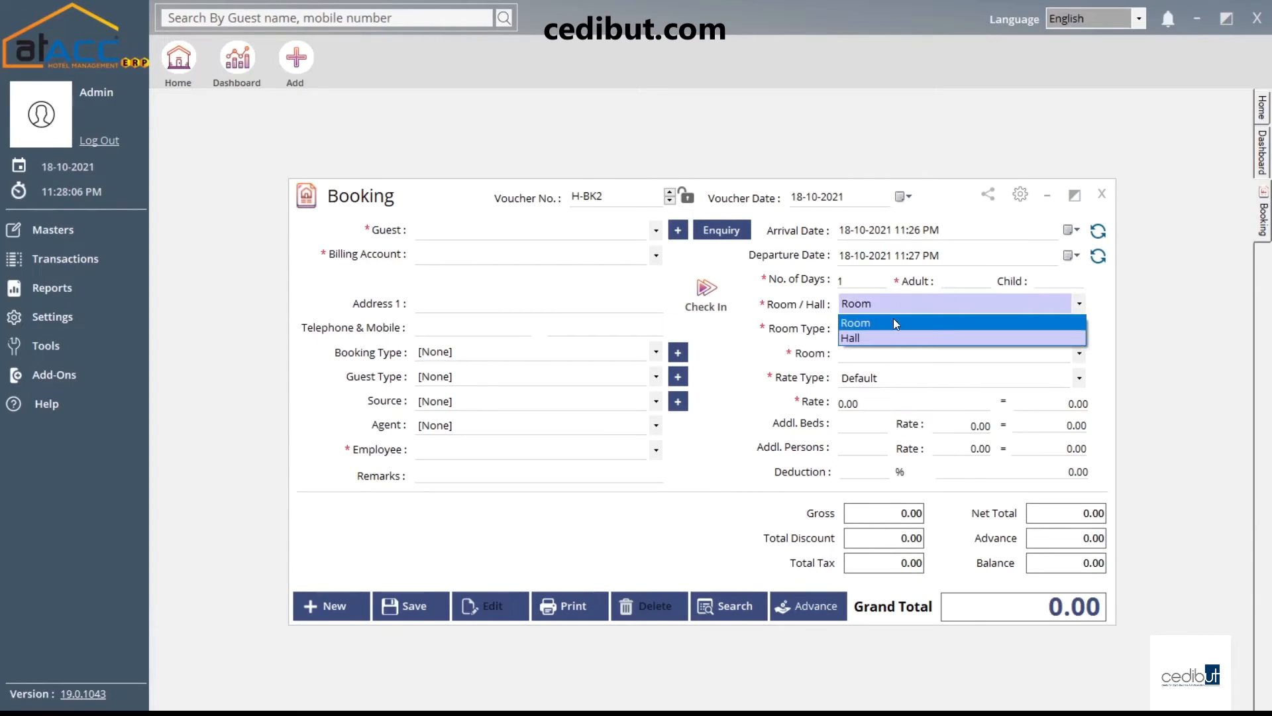
Keep the booking for a Room, choosing the Deluxe type and room RM 101
{"action": "left_click", "coordinate": [812, 335]}
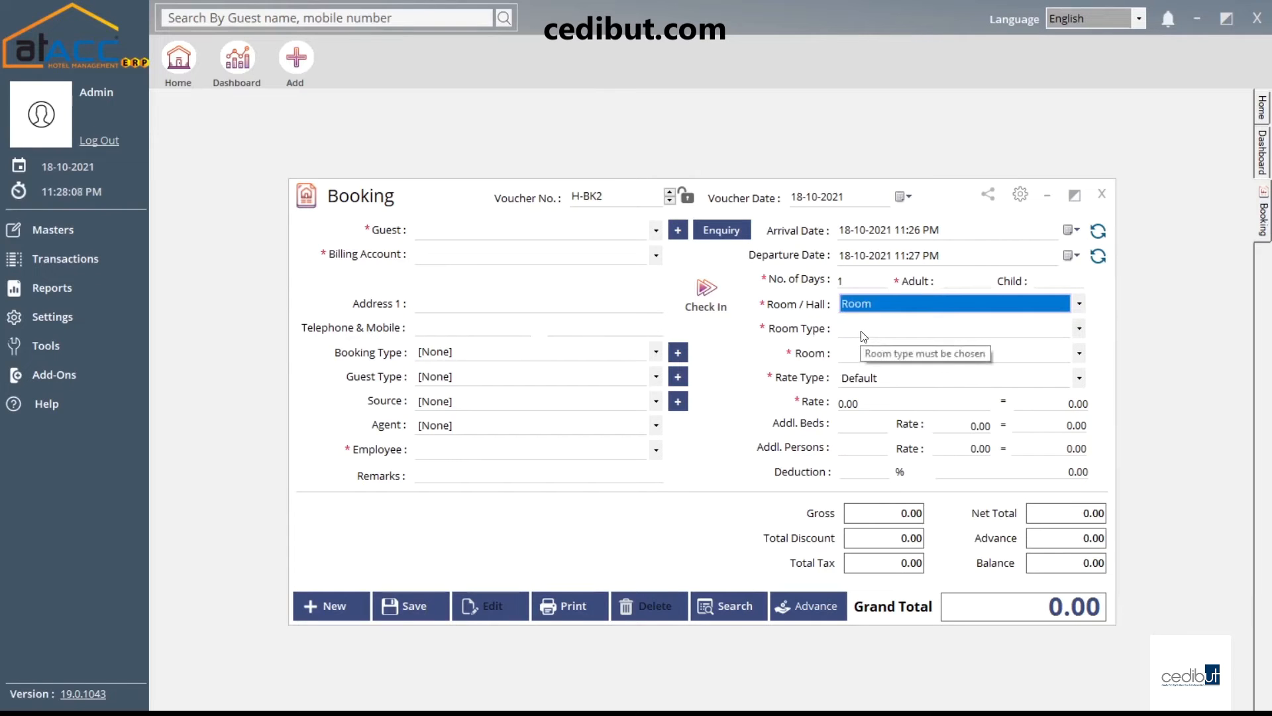
{"action": "left_click", "coordinate": [856, 355]}
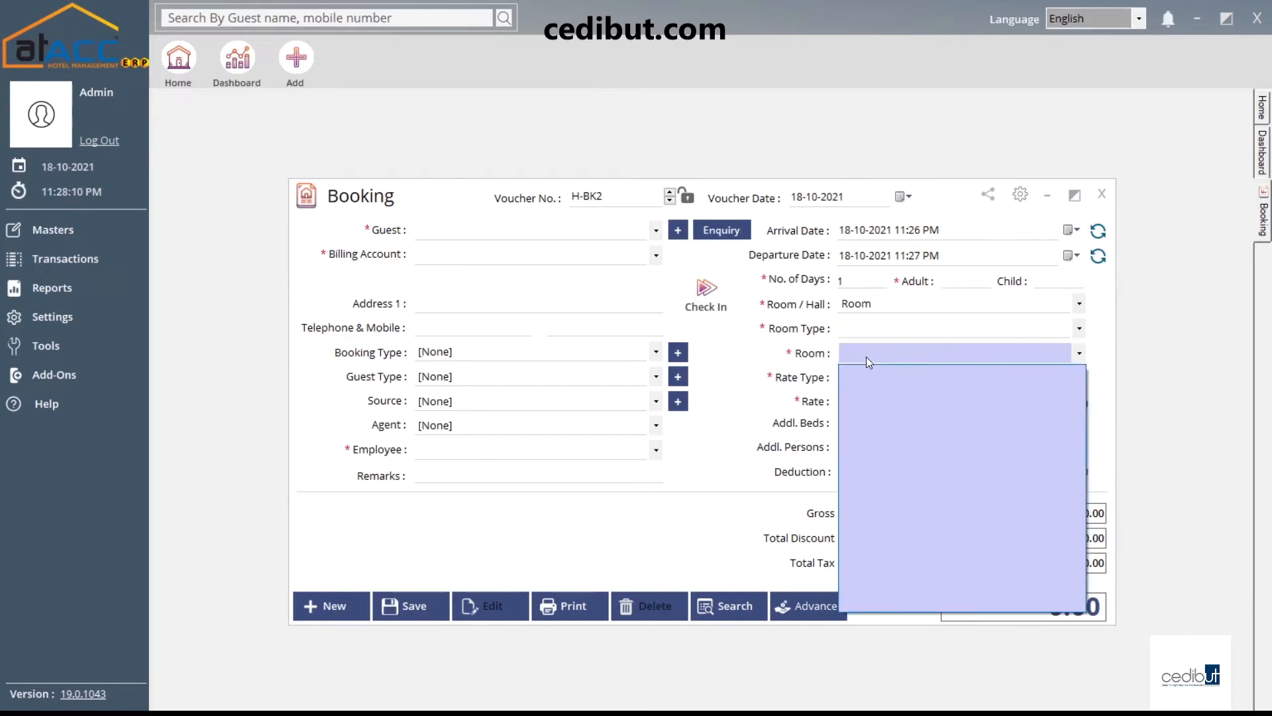
{"action": "left_click", "coordinate": [864, 354]}
{"action": "left_click", "coordinate": [855, 328]}
{"action": "left_click", "coordinate": [861, 343]}
{"action": "left_click", "coordinate": [866, 353]}
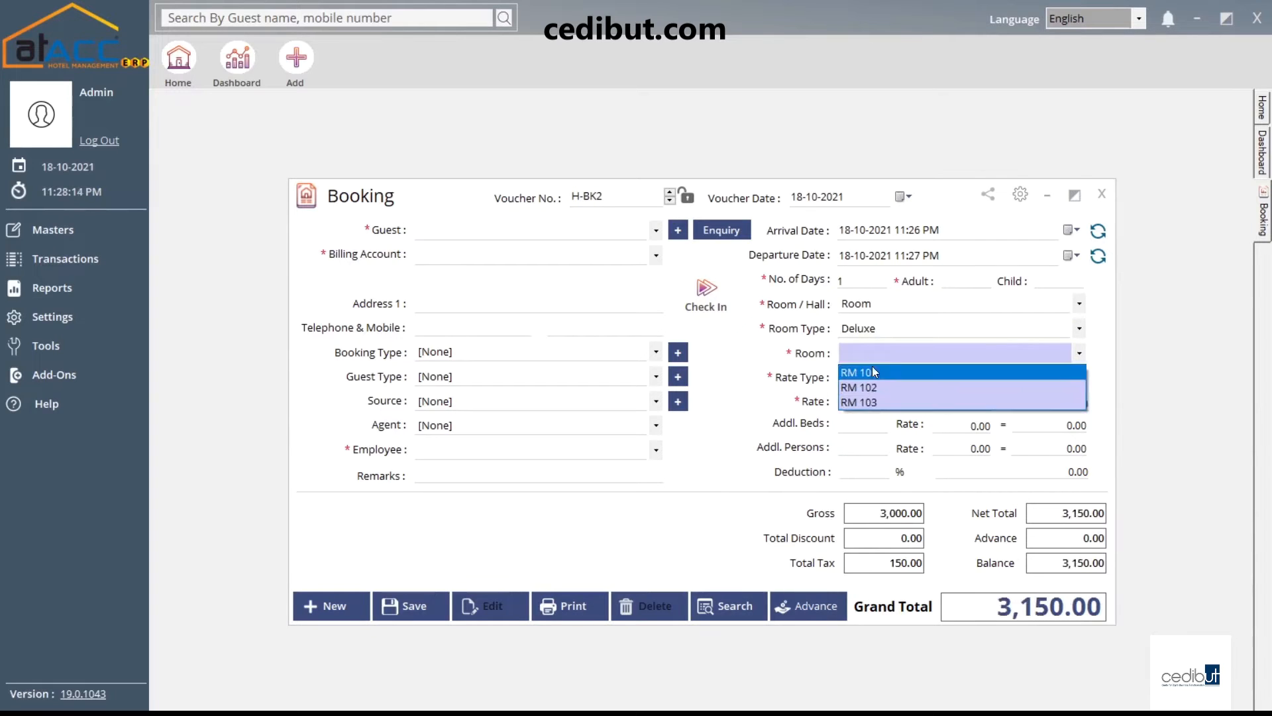
{"action": "key", "text": "Return"}
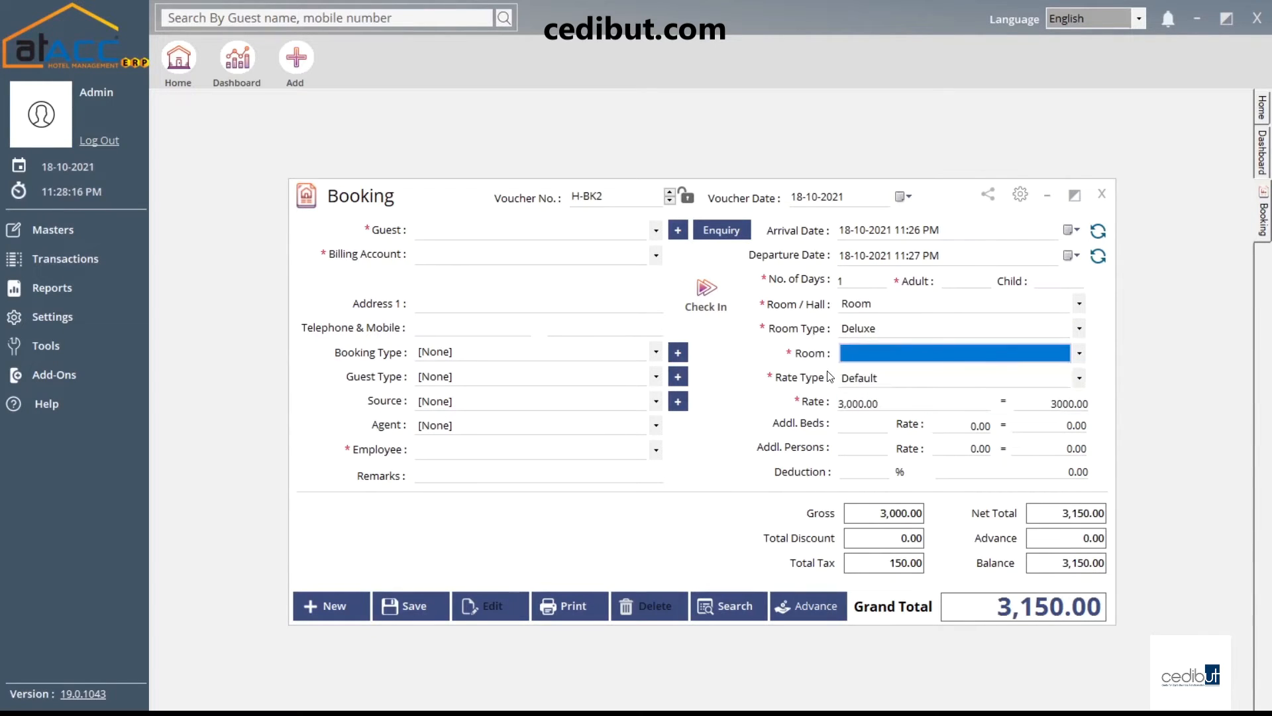
Keep the Default rate type with a room rate of 3,000.00
{"action": "left_click", "coordinate": [885, 379]}
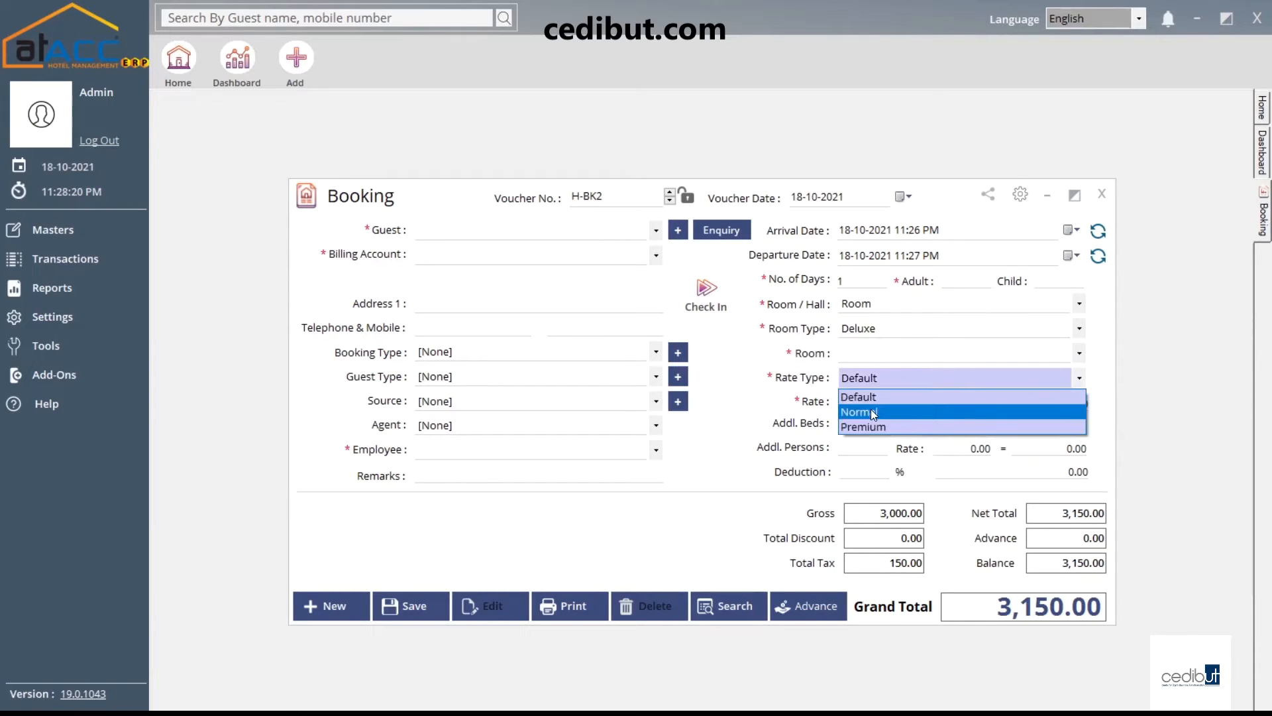
{"action": "left_click", "coordinate": [803, 382]}
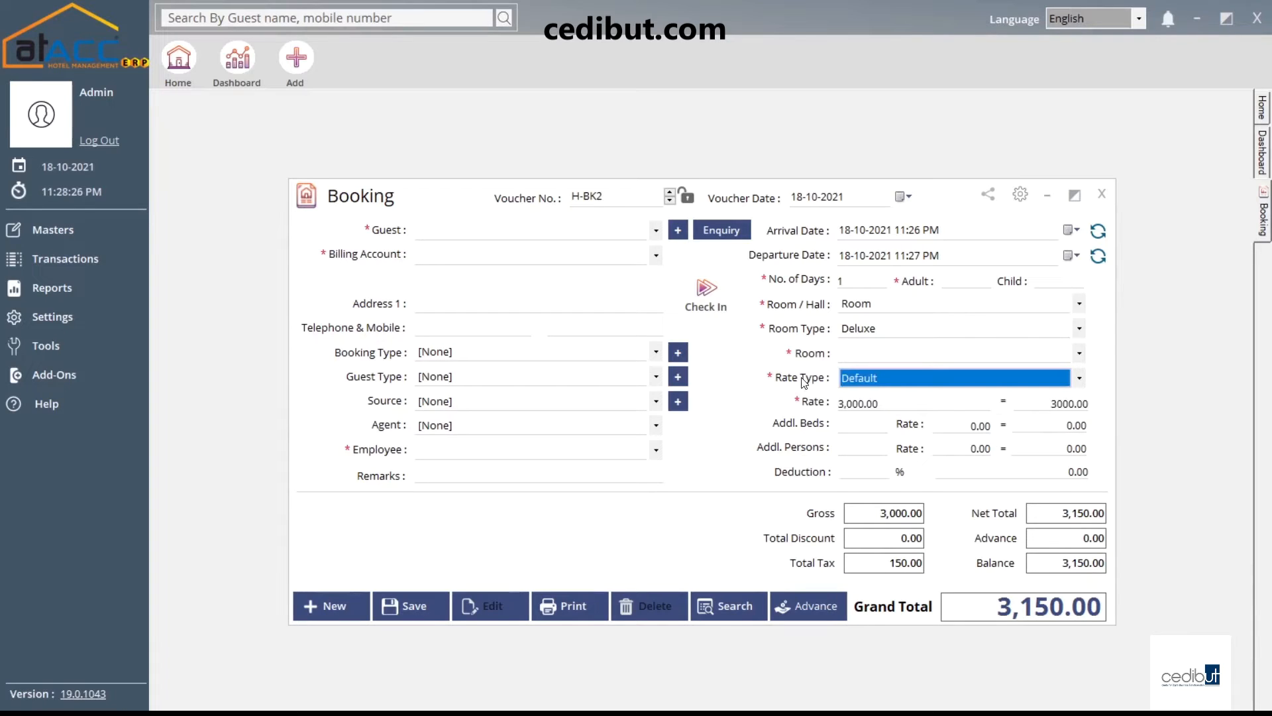
{"action": "left_click", "coordinate": [868, 378]}
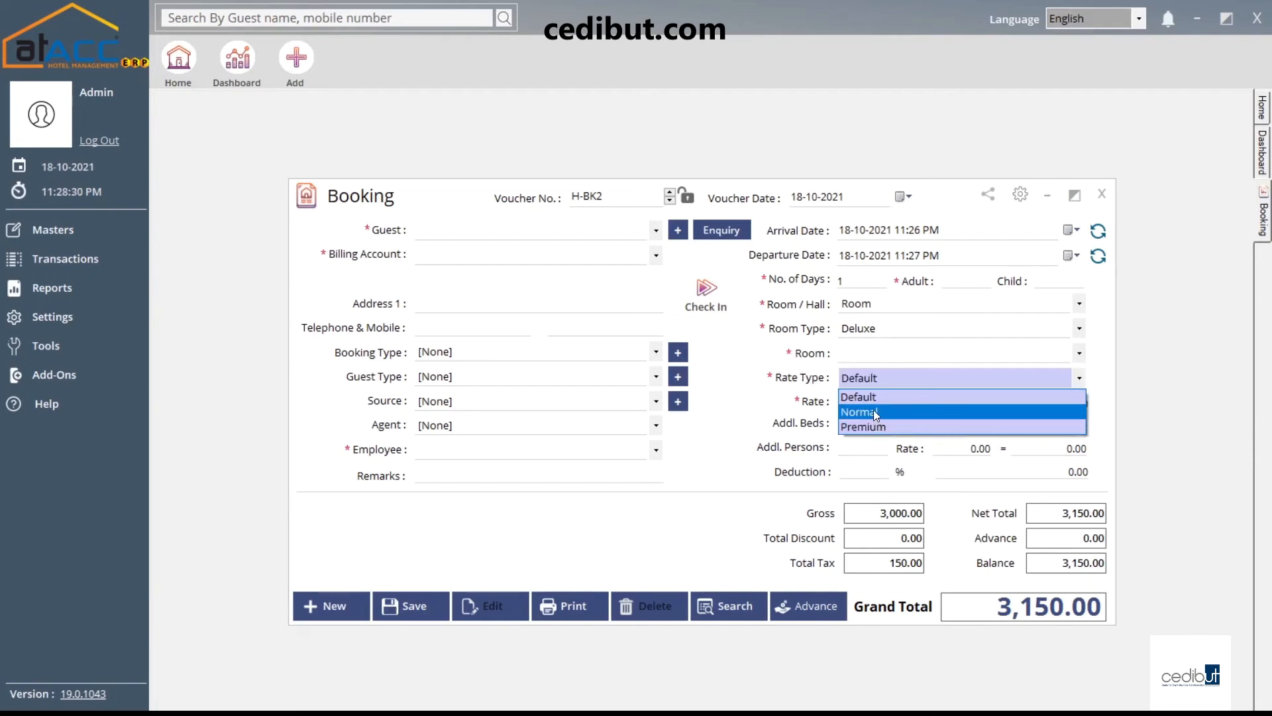
{"action": "left_click", "coordinate": [865, 397]}
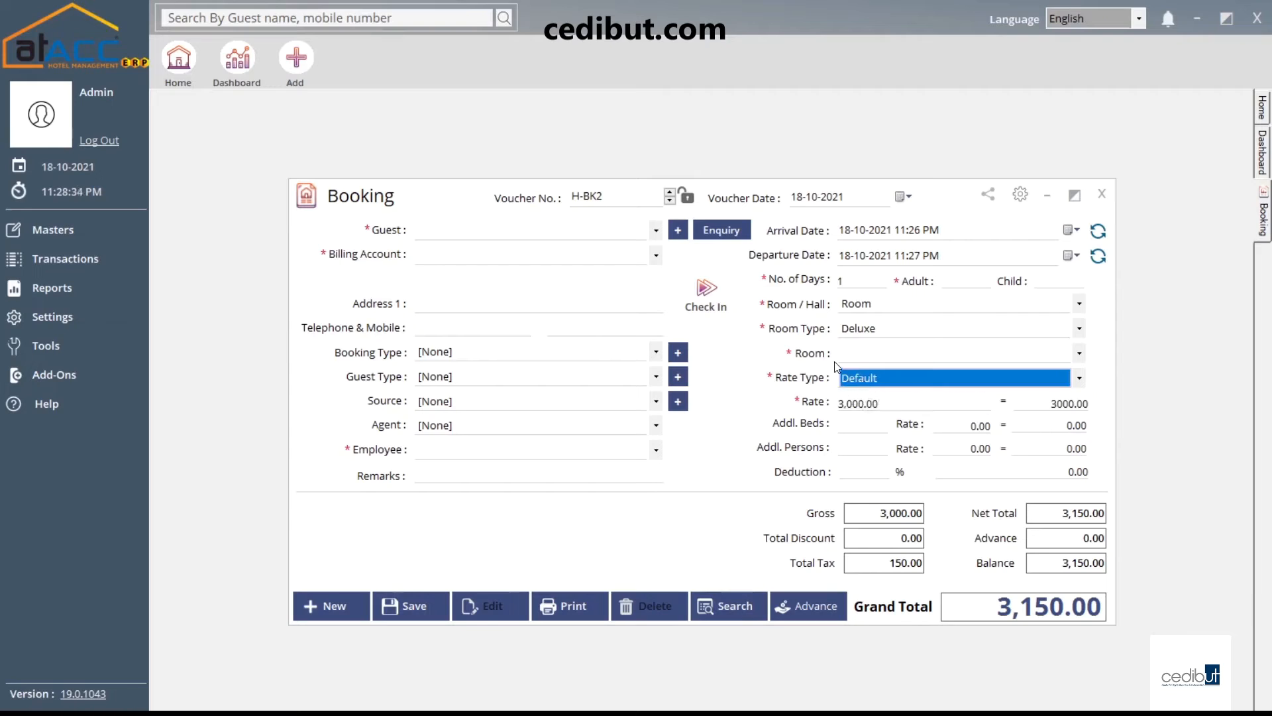
{"action": "left_click", "coordinate": [887, 405]}
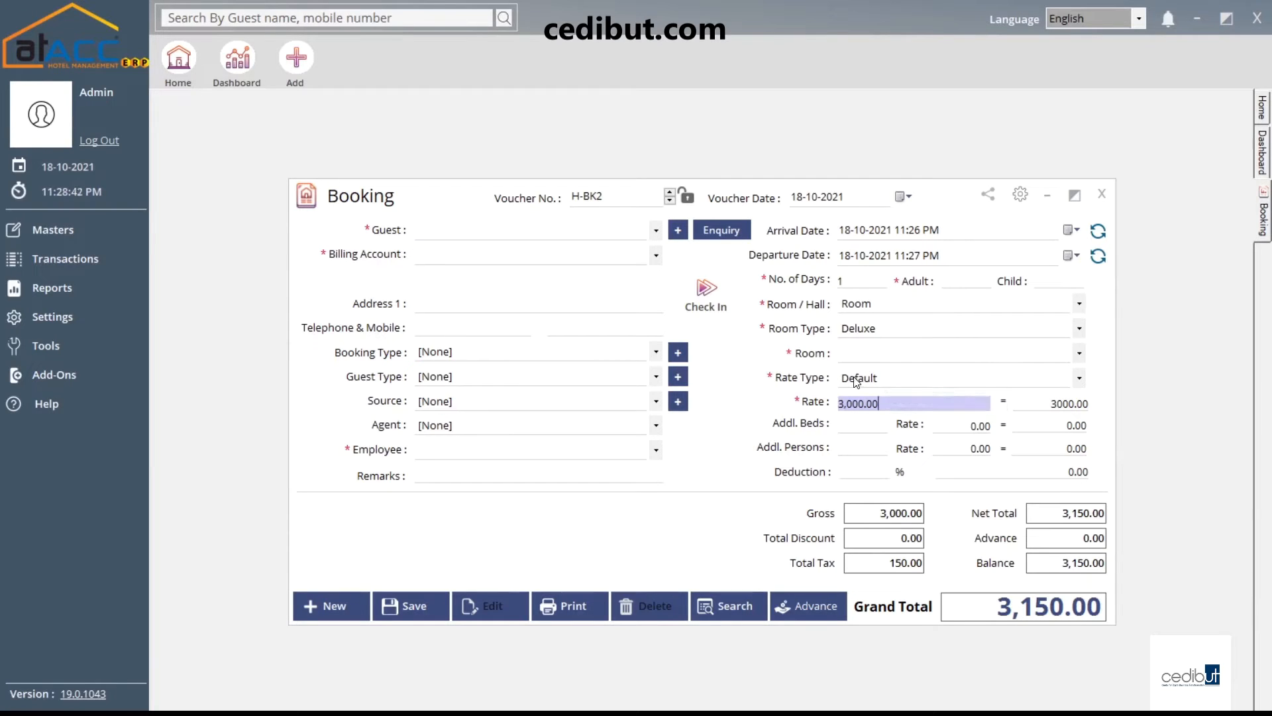
{"action": "left_click_drag", "start_coordinate": [887, 406], "coordinate": [824, 406]}
Leave additional beds, persons and deduction unchanged, then open the advance Payments entry for 3,150
{"action": "left_click", "coordinate": [875, 424]}
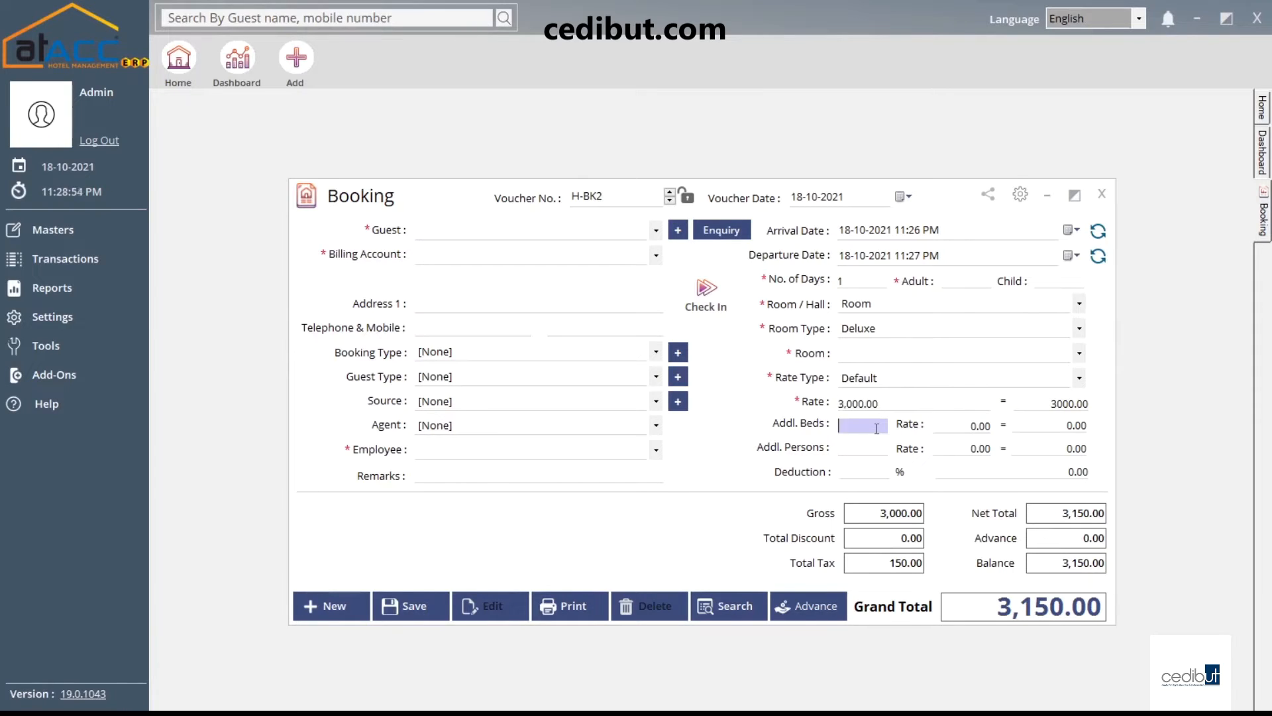
{"action": "left_click", "coordinate": [867, 446]}
{"action": "left_click", "coordinate": [948, 426]}
{"action": "left_click", "coordinate": [953, 454]}
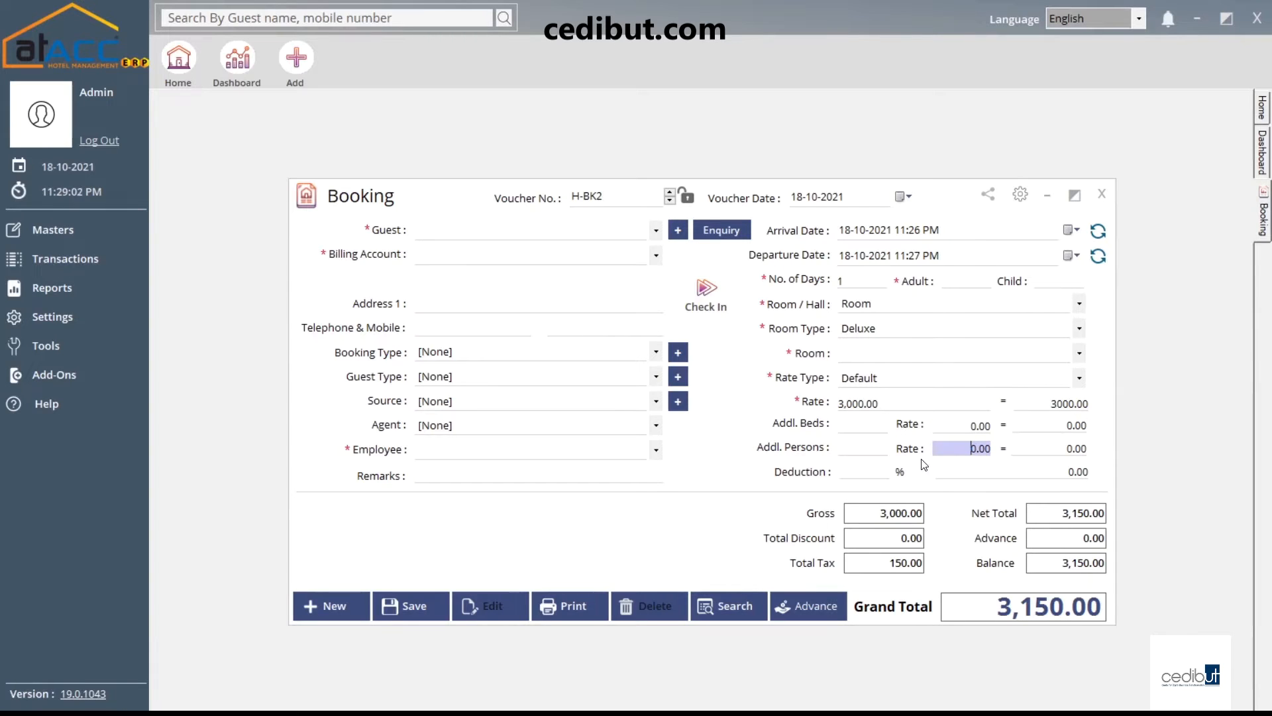
{"action": "left_click", "coordinate": [887, 467]}
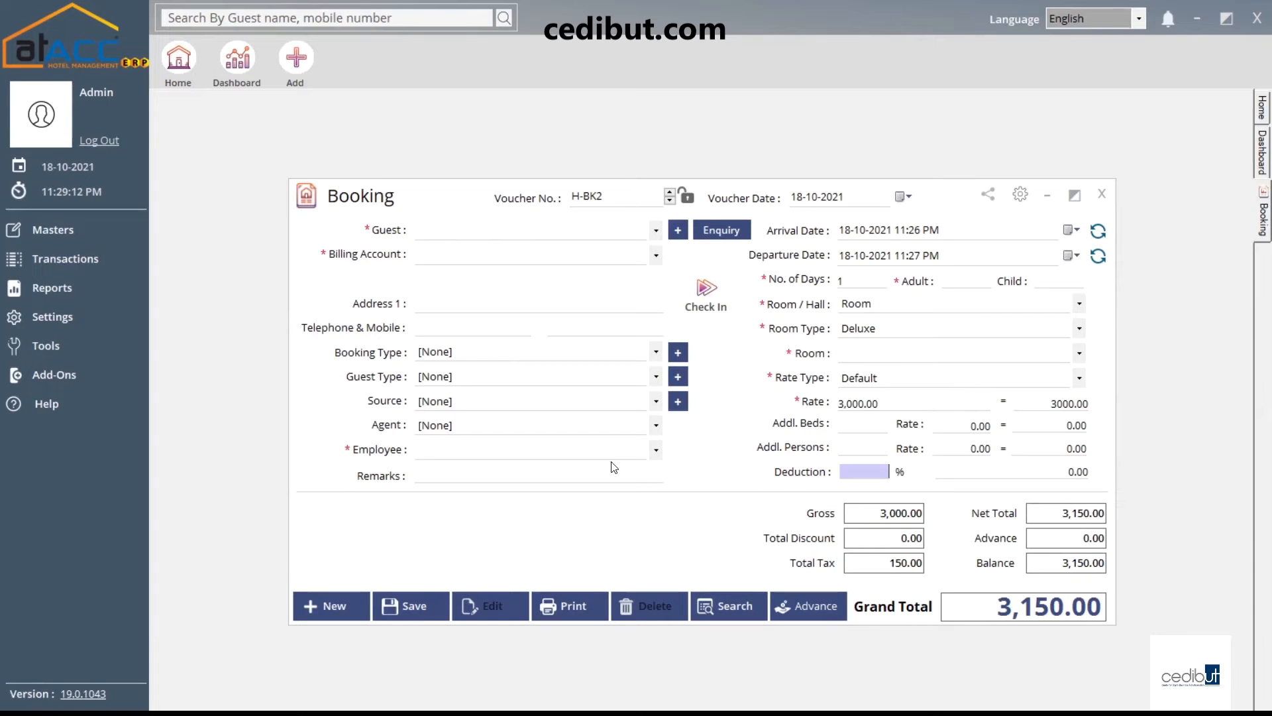
{"action": "left_click", "coordinate": [805, 606]}
Inspect the Mode, Account, Instrument, Card Type, Date and Amount cells of the Payments grid
{"action": "left_click", "coordinate": [442, 273]}
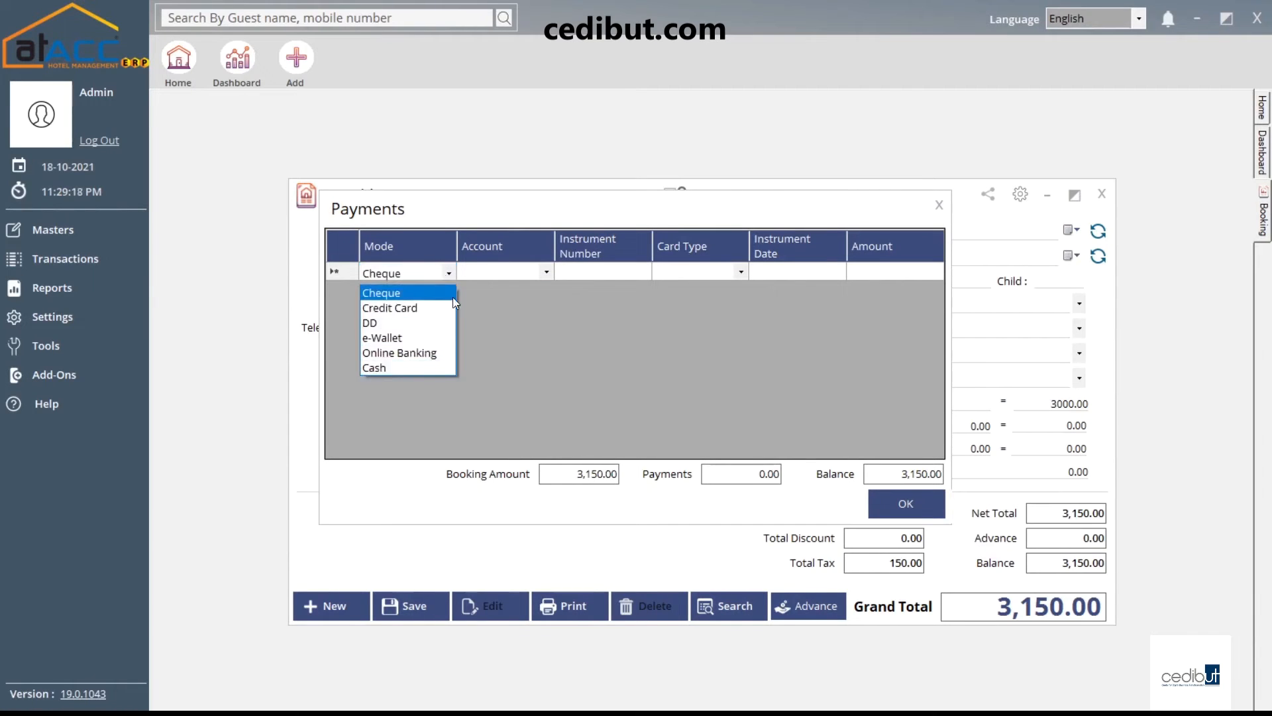
{"action": "left_click", "coordinate": [549, 273]}
{"action": "left_click", "coordinate": [550, 273]}
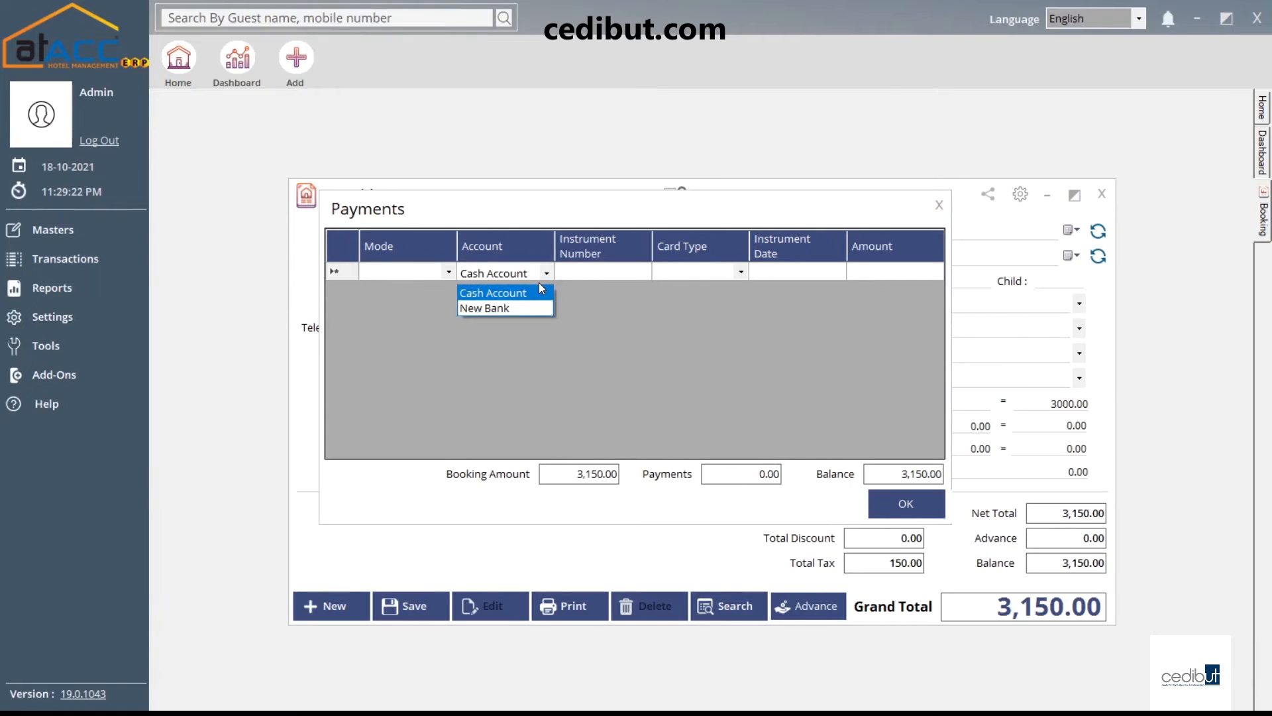
{"action": "left_click", "coordinate": [619, 277]}
{"action": "left_click", "coordinate": [619, 277]}
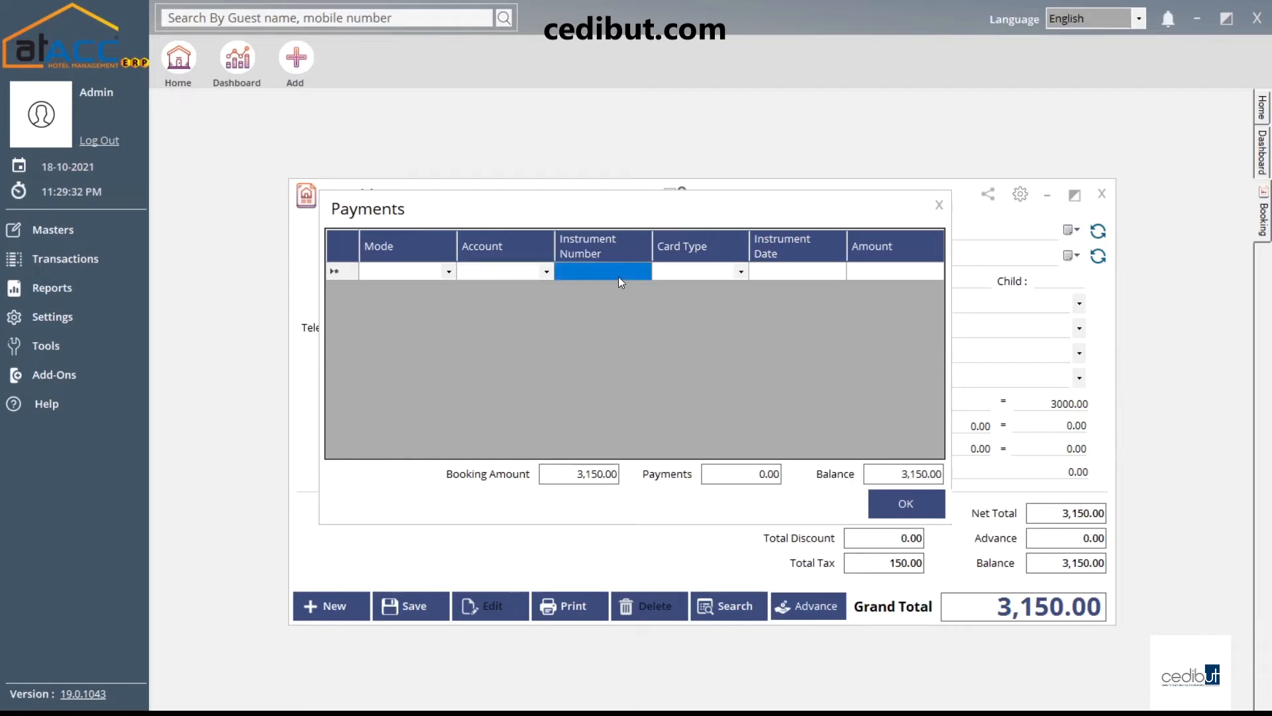
{"action": "left_click", "coordinate": [734, 273]}
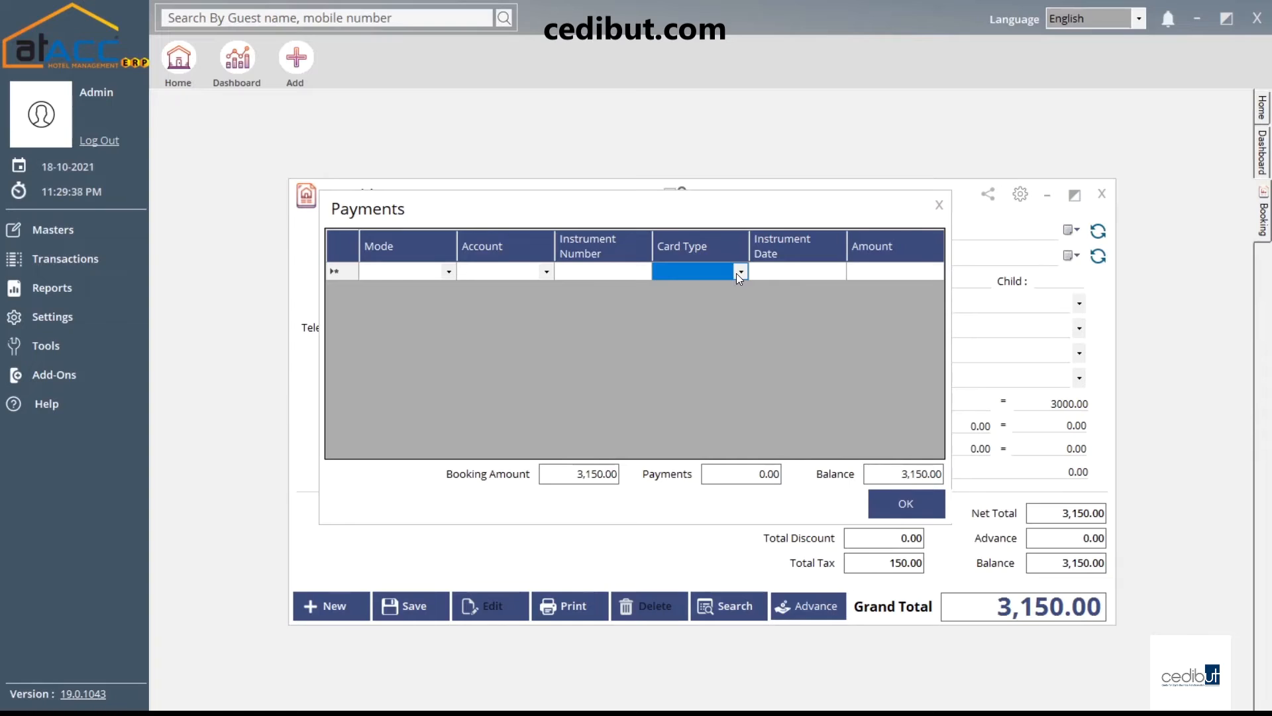
{"action": "left_click", "coordinate": [771, 273]}
{"action": "left_click", "coordinate": [788, 272]}
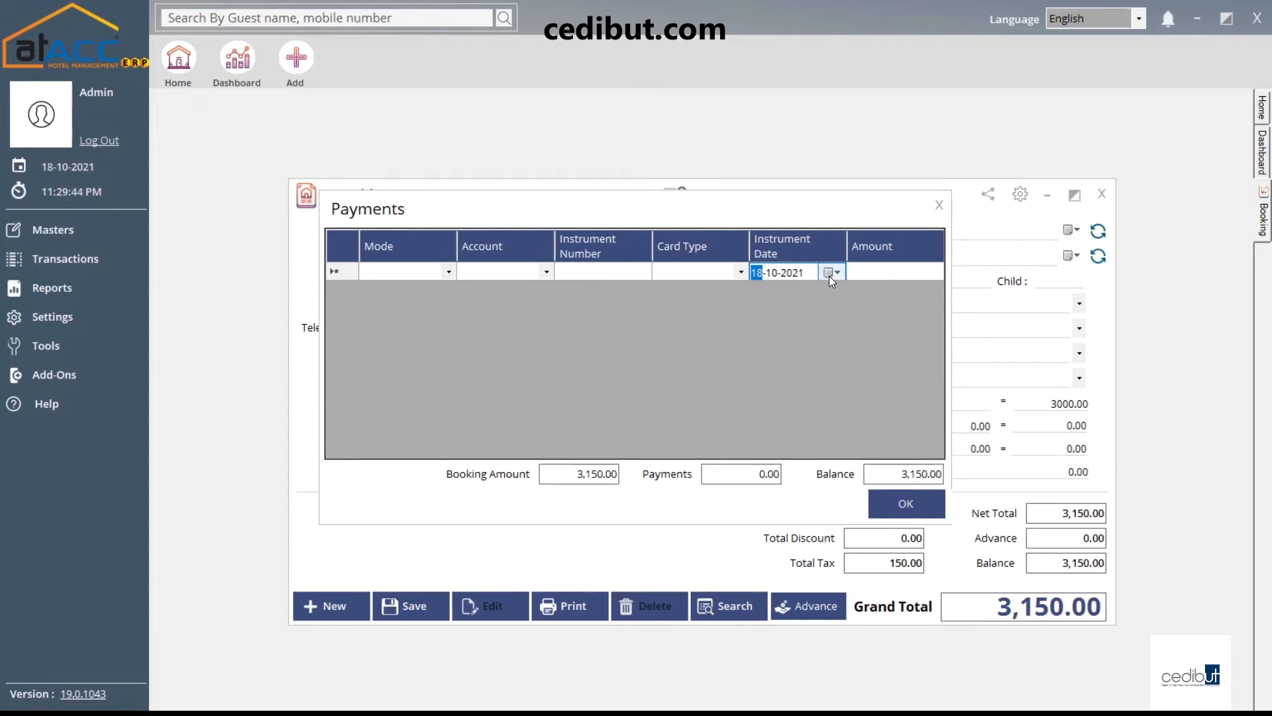
{"action": "left_click", "coordinate": [872, 275]}
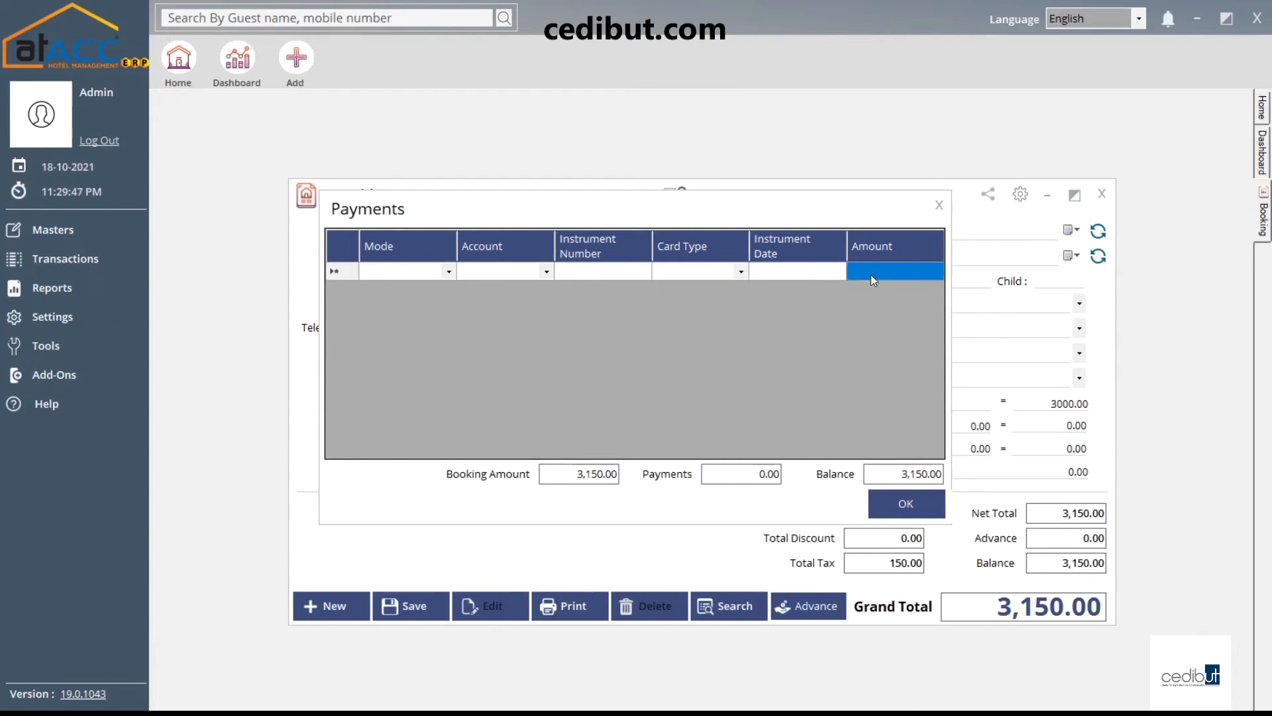
Close the Payments dialog, reopen it via Advance, and close it again without payment
{"action": "left_click", "coordinate": [939, 209]}
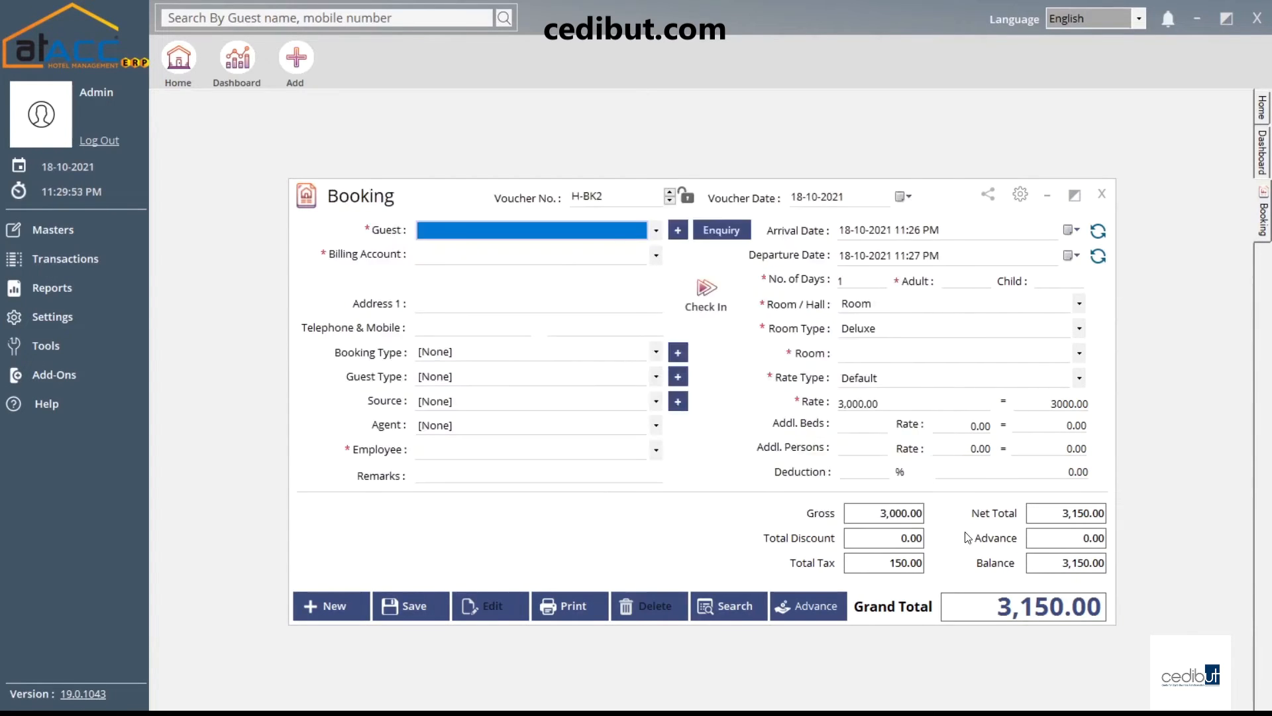
{"action": "left_click", "coordinate": [795, 613]}
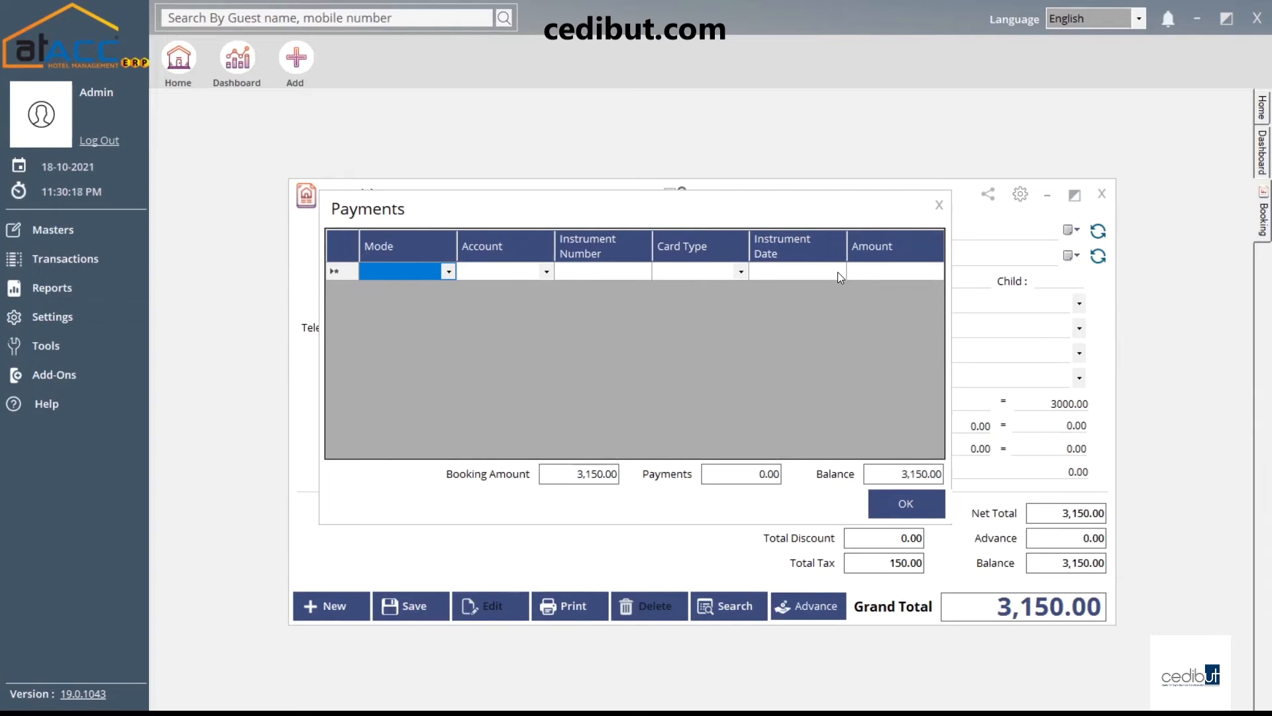
{"action": "left_click", "coordinate": [939, 207]}
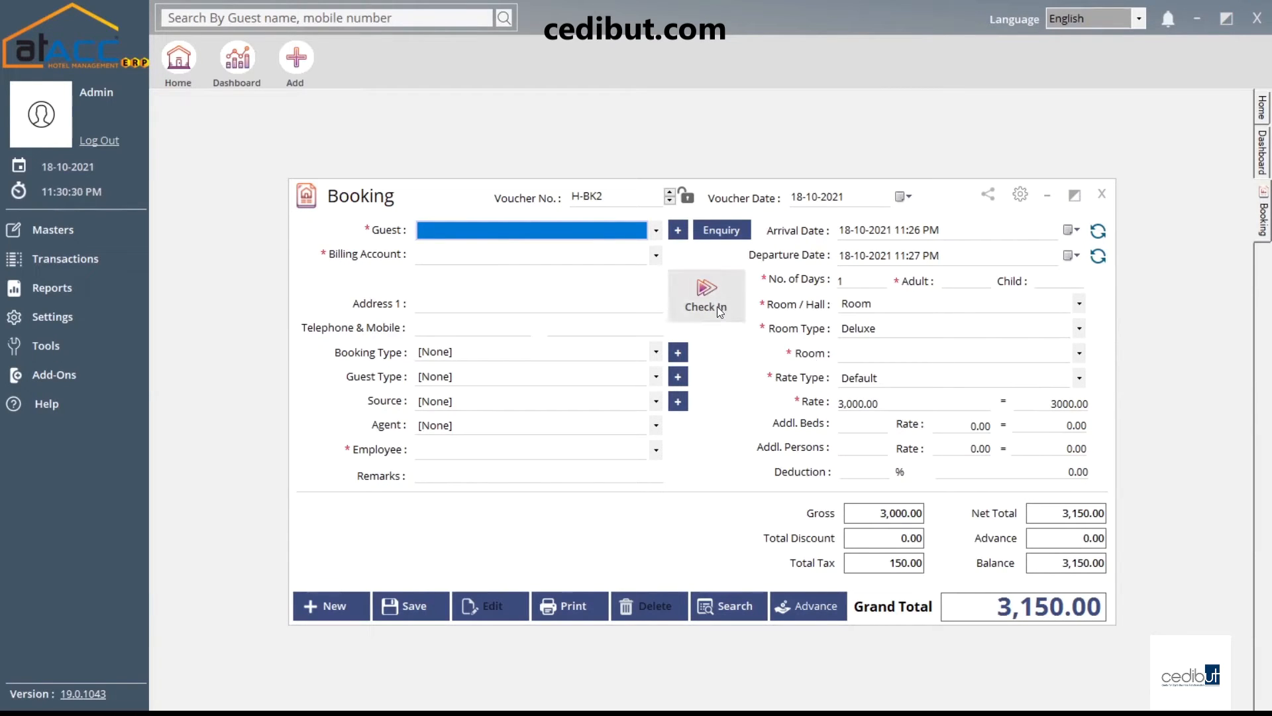
Open blank Check In H-CI2 from the booking, close it unfilled, and close Booking H-BK2
{"action": "left_click", "coordinate": [707, 291]}
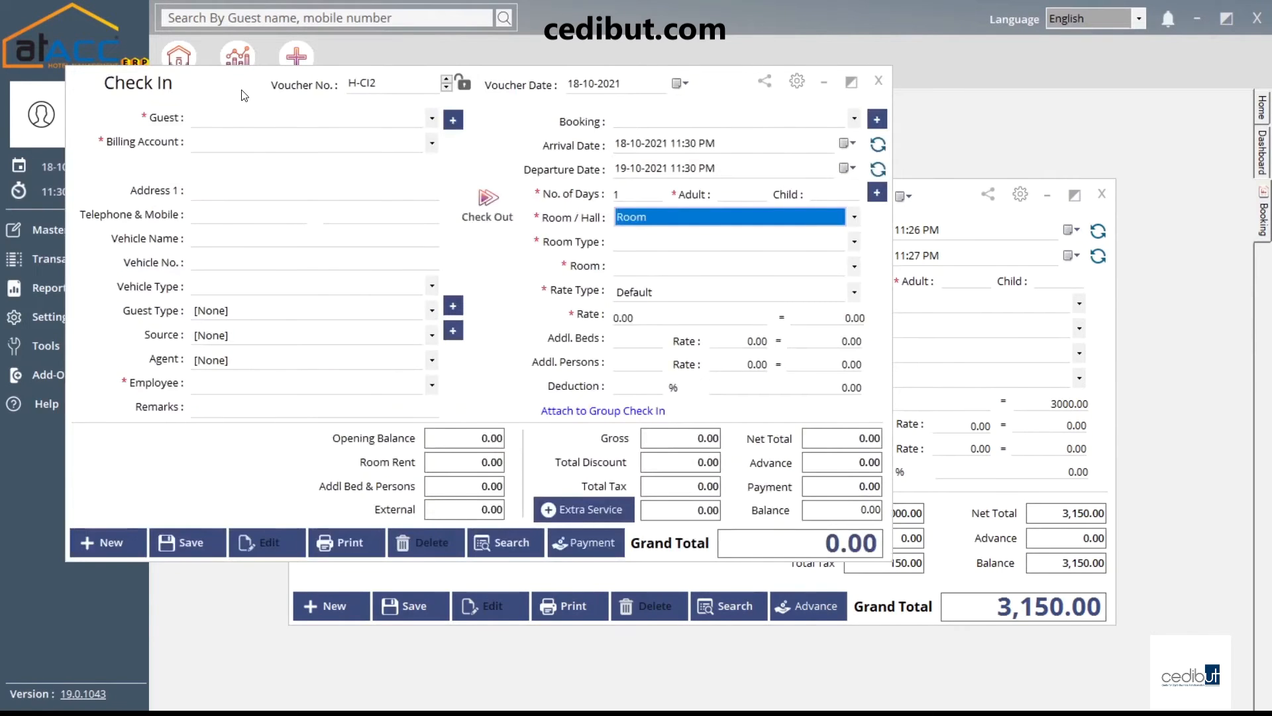
{"action": "left_click_drag", "start_coordinate": [242, 92], "coordinate": [448, 185]}
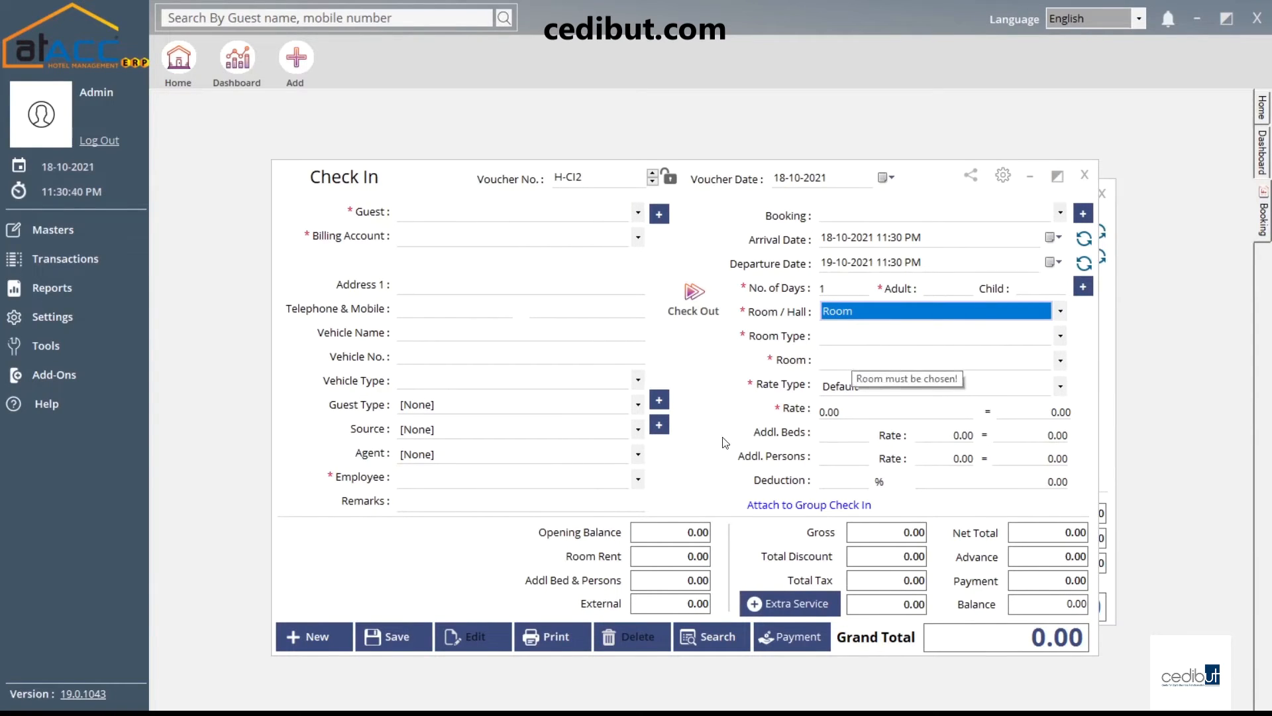
{"action": "left_click", "coordinate": [1085, 175]}
{"action": "left_click", "coordinate": [1104, 200]}
{"action": "left_click", "coordinate": [106, 261]}
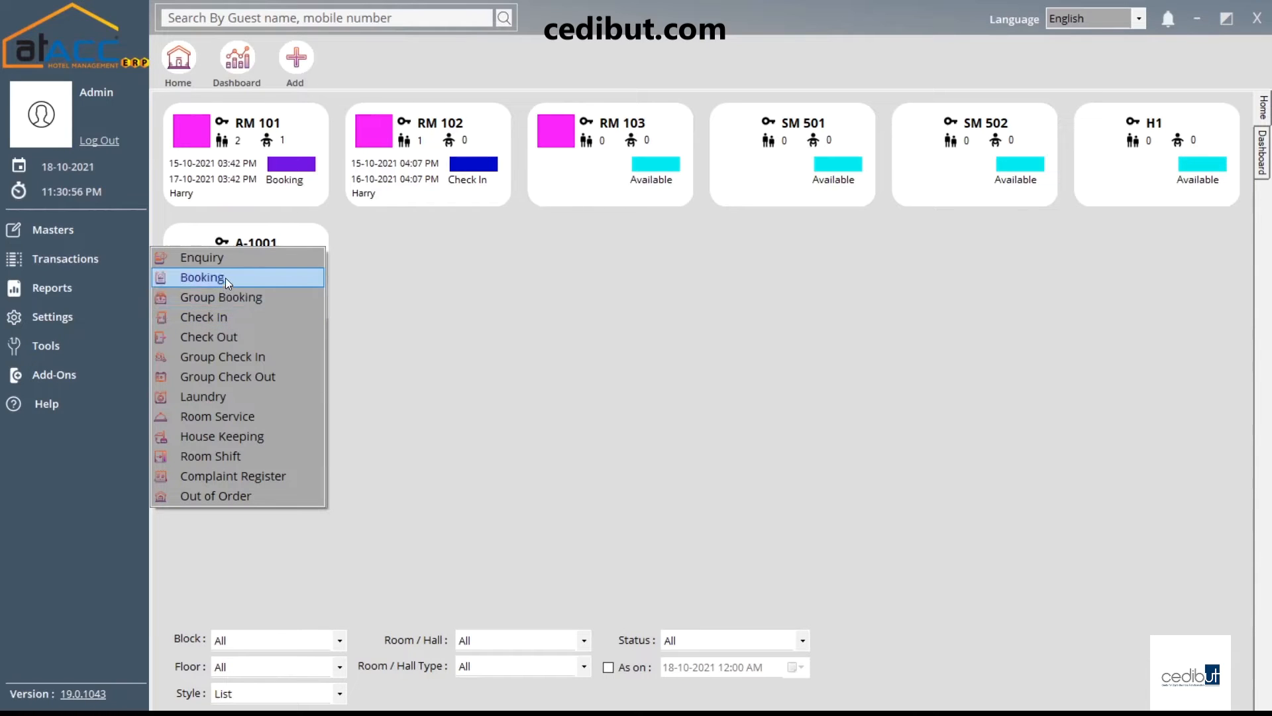
{"action": "left_click", "coordinate": [269, 298]}
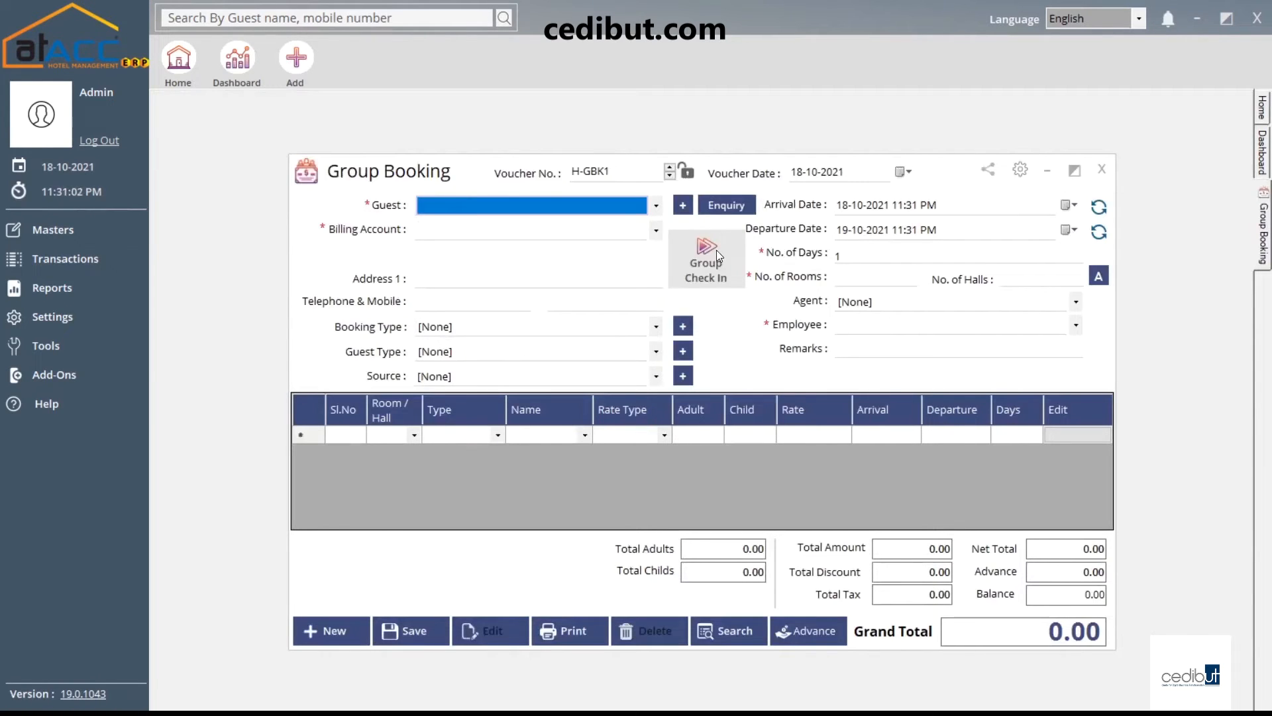
{"action": "left_click", "coordinate": [622, 211]}
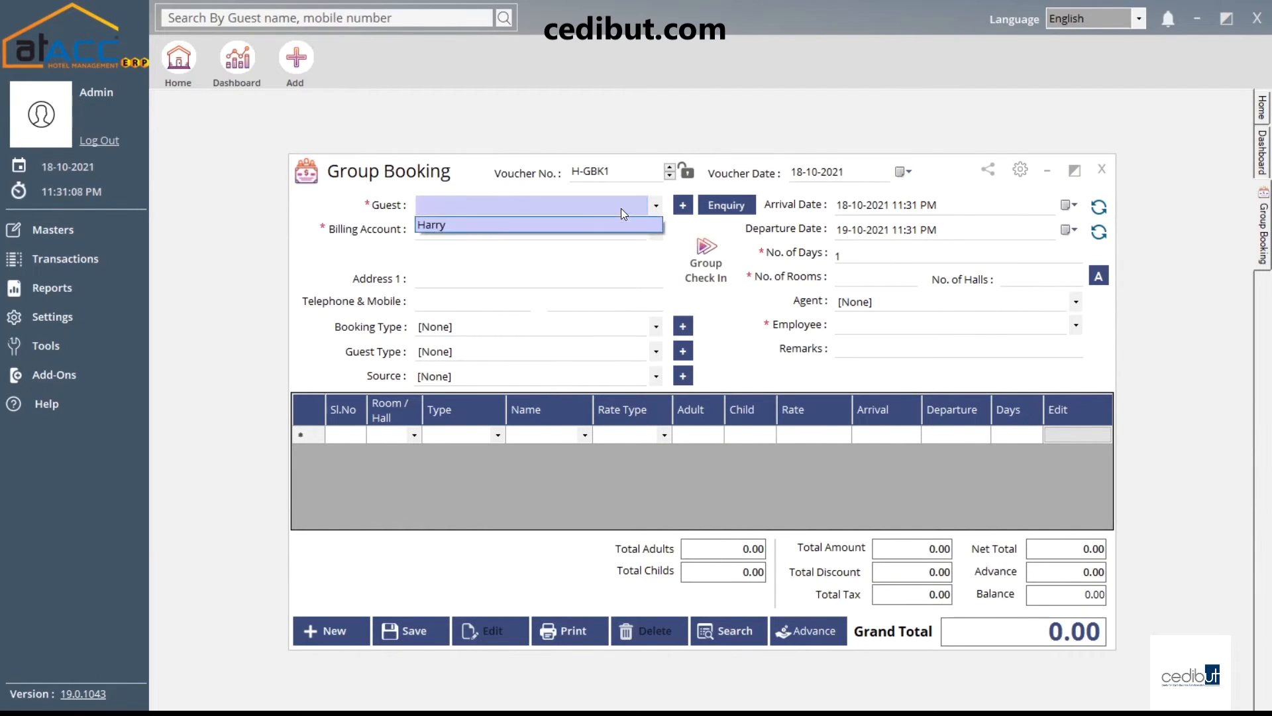
{"action": "left_click", "coordinate": [621, 208]}
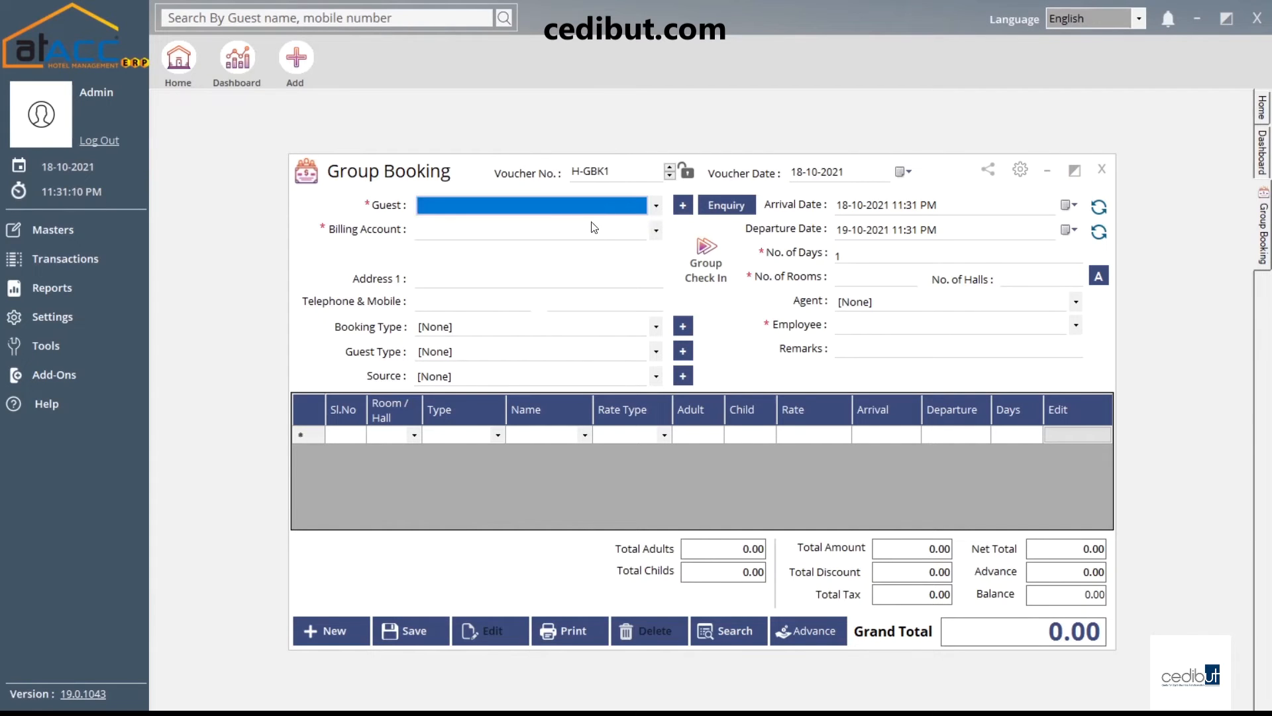
{"action": "left_click", "coordinate": [583, 235]}
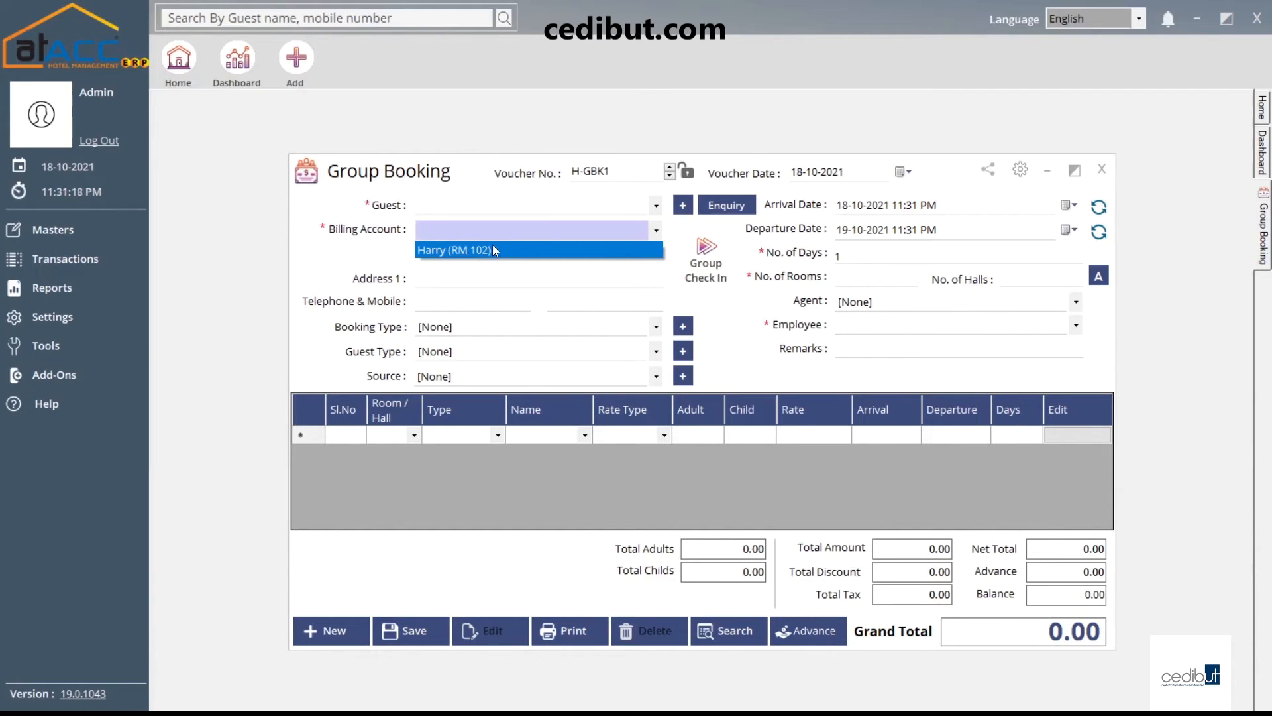
{"action": "left_click", "coordinate": [468, 250]}
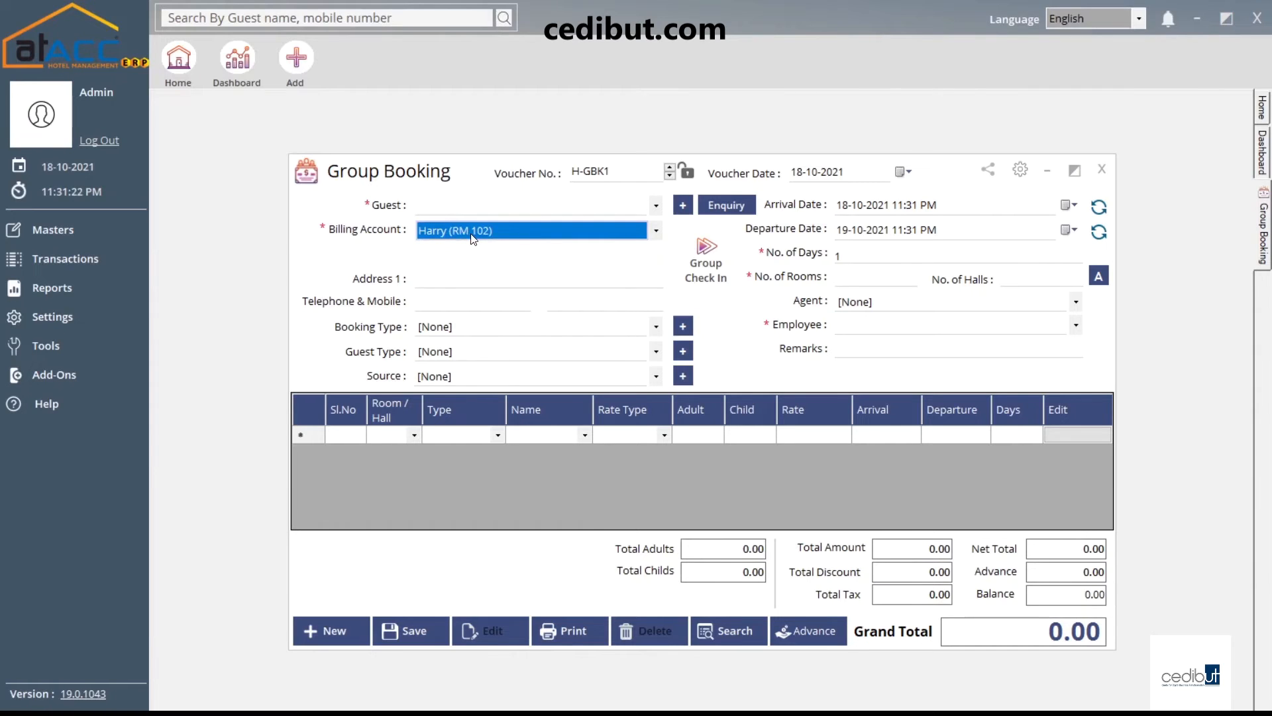
{"action": "left_click", "coordinate": [491, 285]}
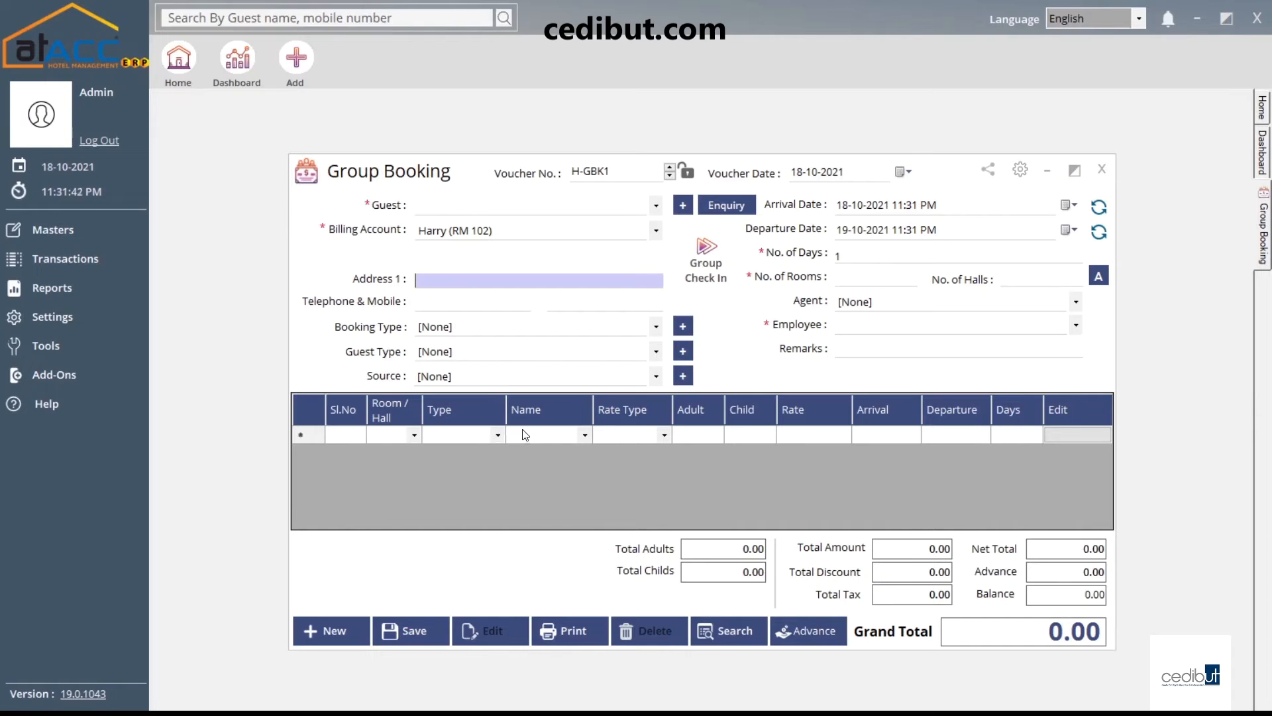
{"action": "left_click", "coordinate": [573, 440]}
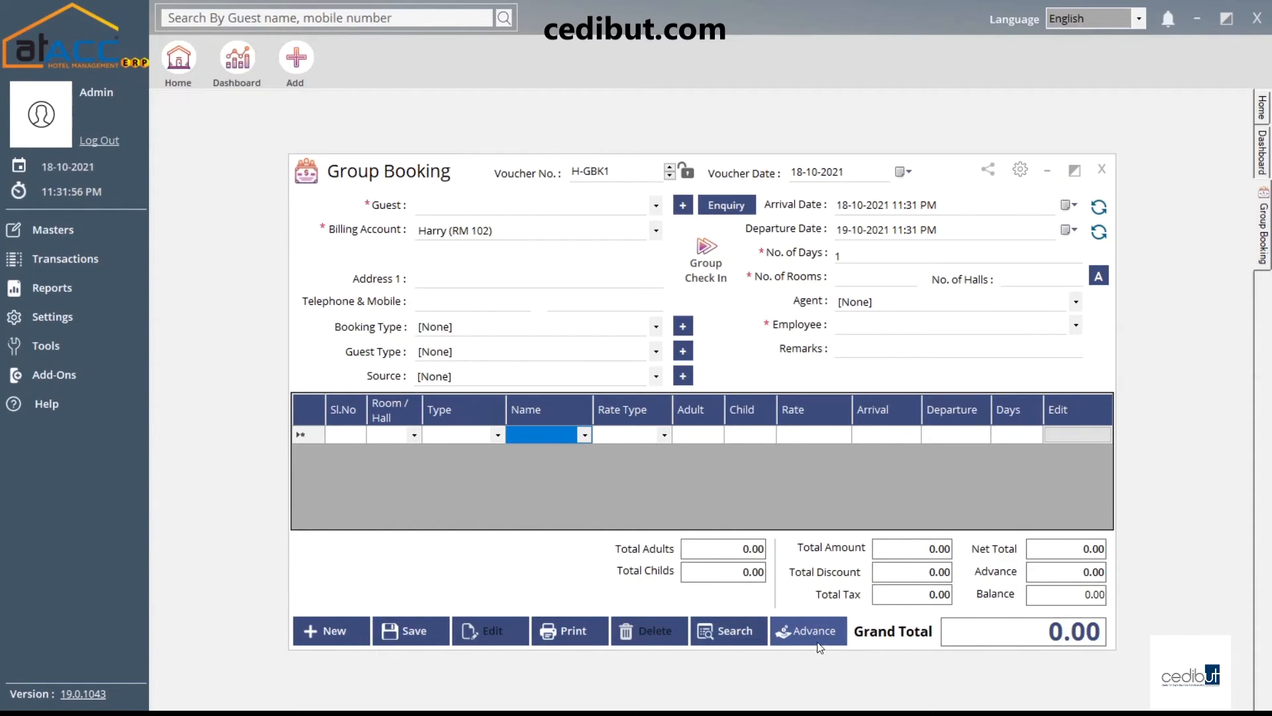
{"action": "left_click", "coordinate": [1102, 170]}
{"action": "left_click", "coordinate": [80, 264]}
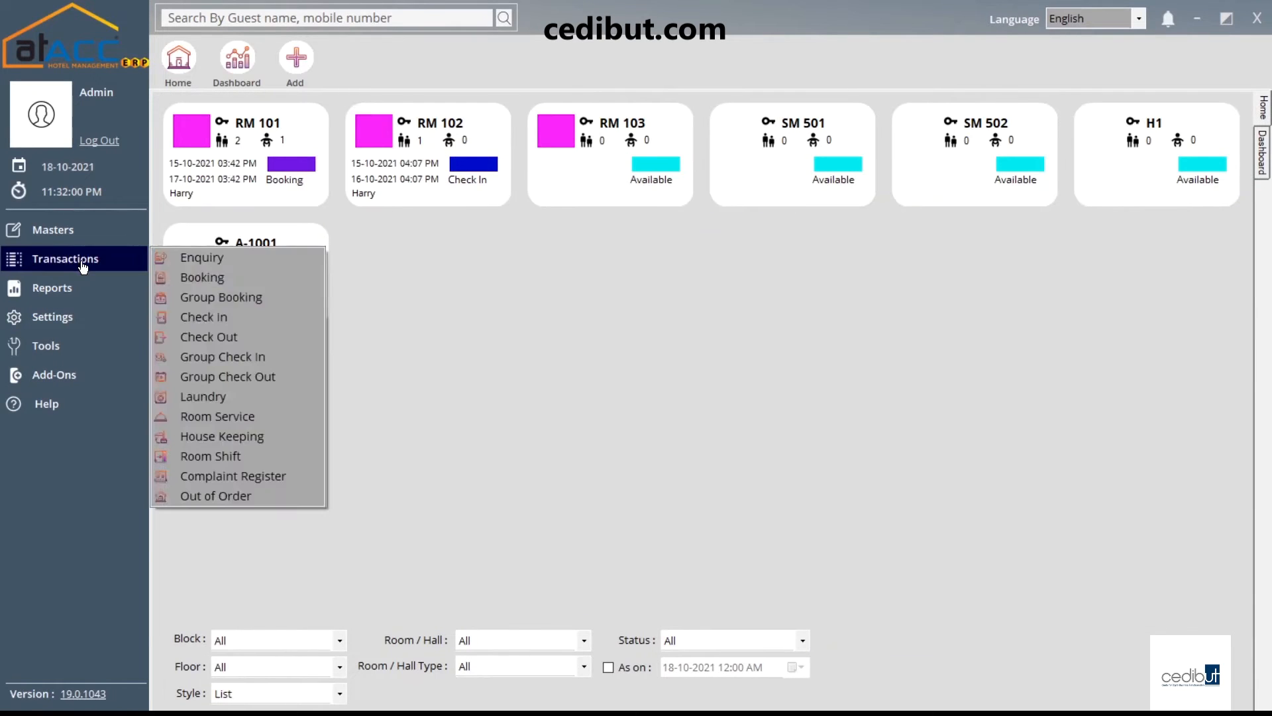
Start a new Check In voucher H-CI2 and view the list of group check-ins
{"action": "left_click", "coordinate": [236, 321]}
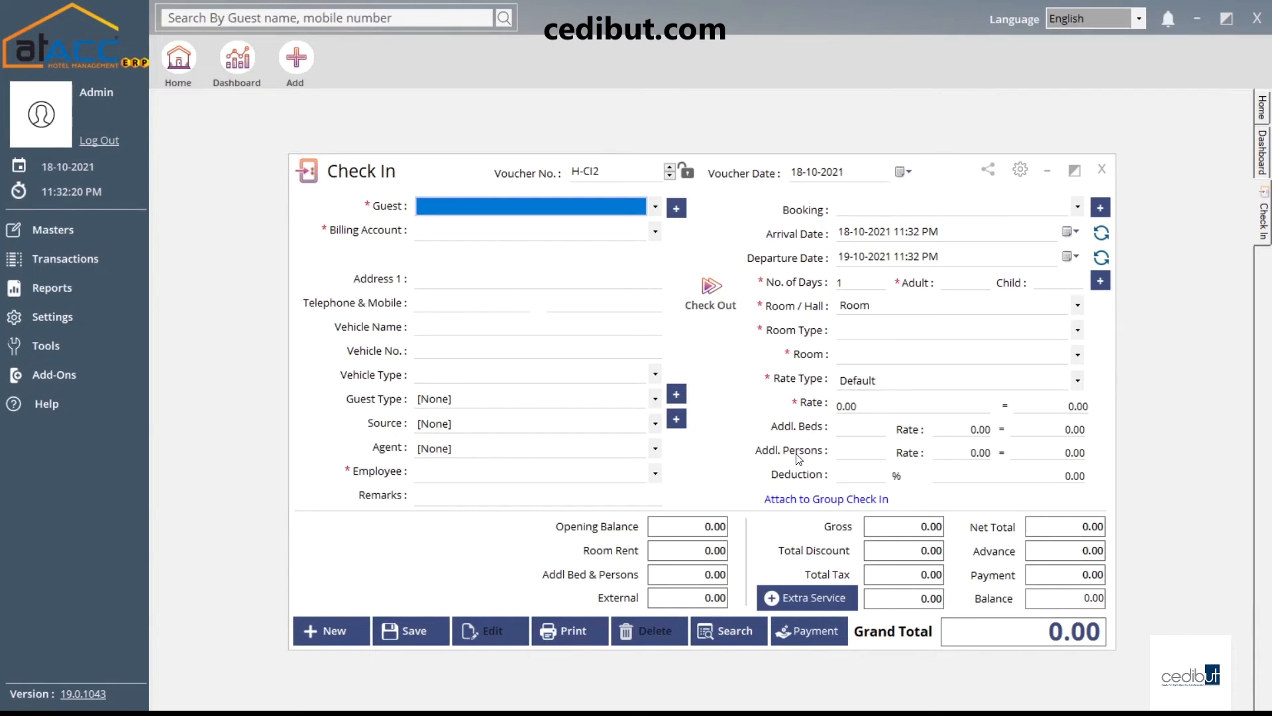
{"action": "left_click", "coordinate": [848, 501]}
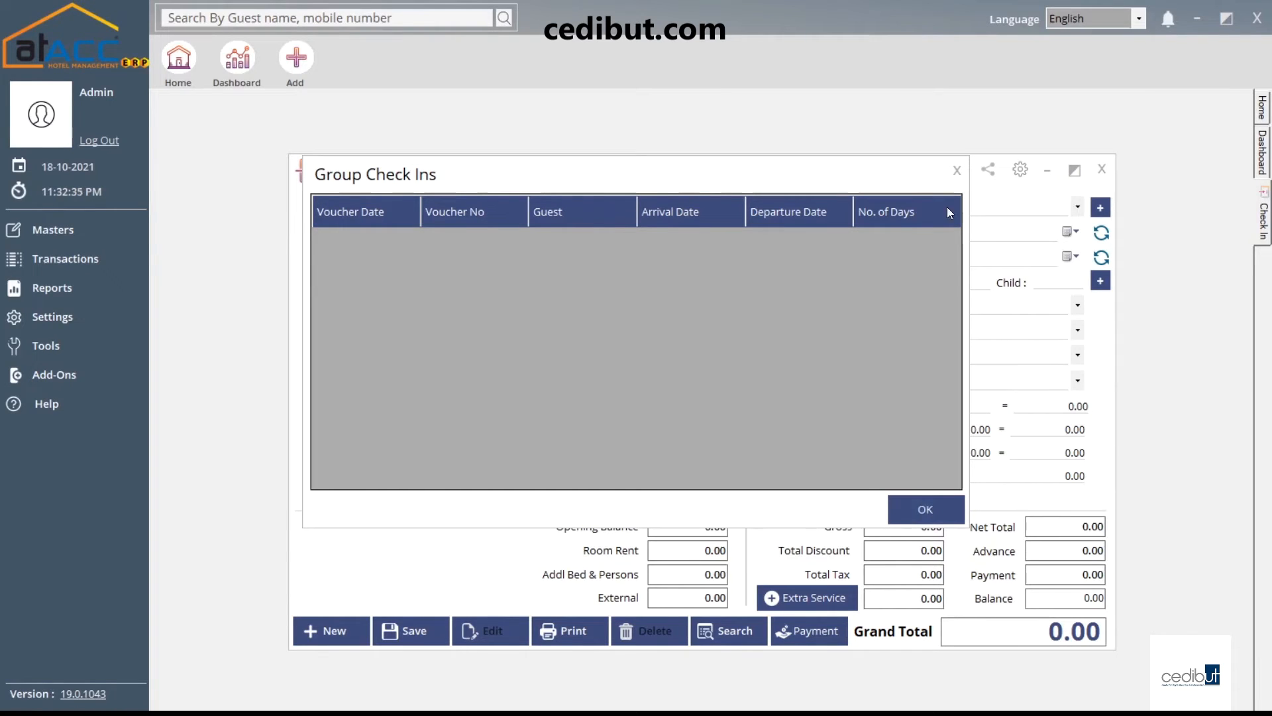
{"action": "left_click", "coordinate": [958, 170]}
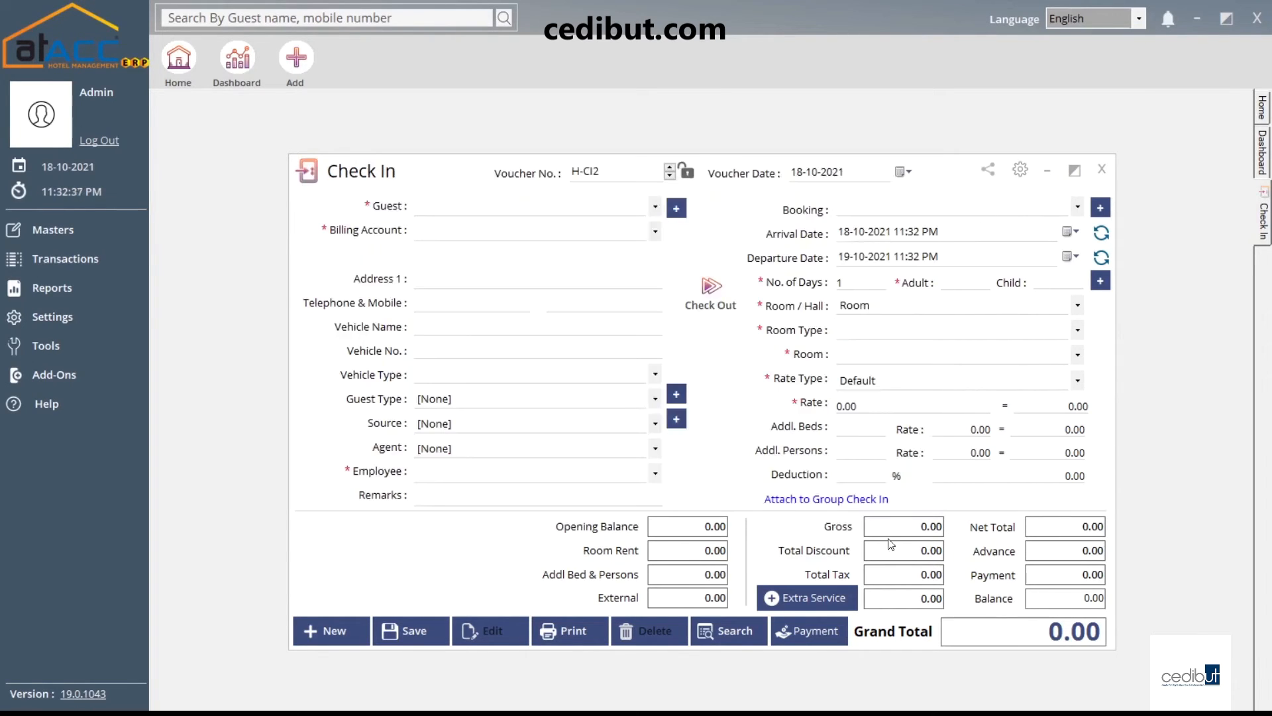
Look up extra services for the first row, find none, and close the form unsaved
{"action": "left_click", "coordinate": [817, 597]}
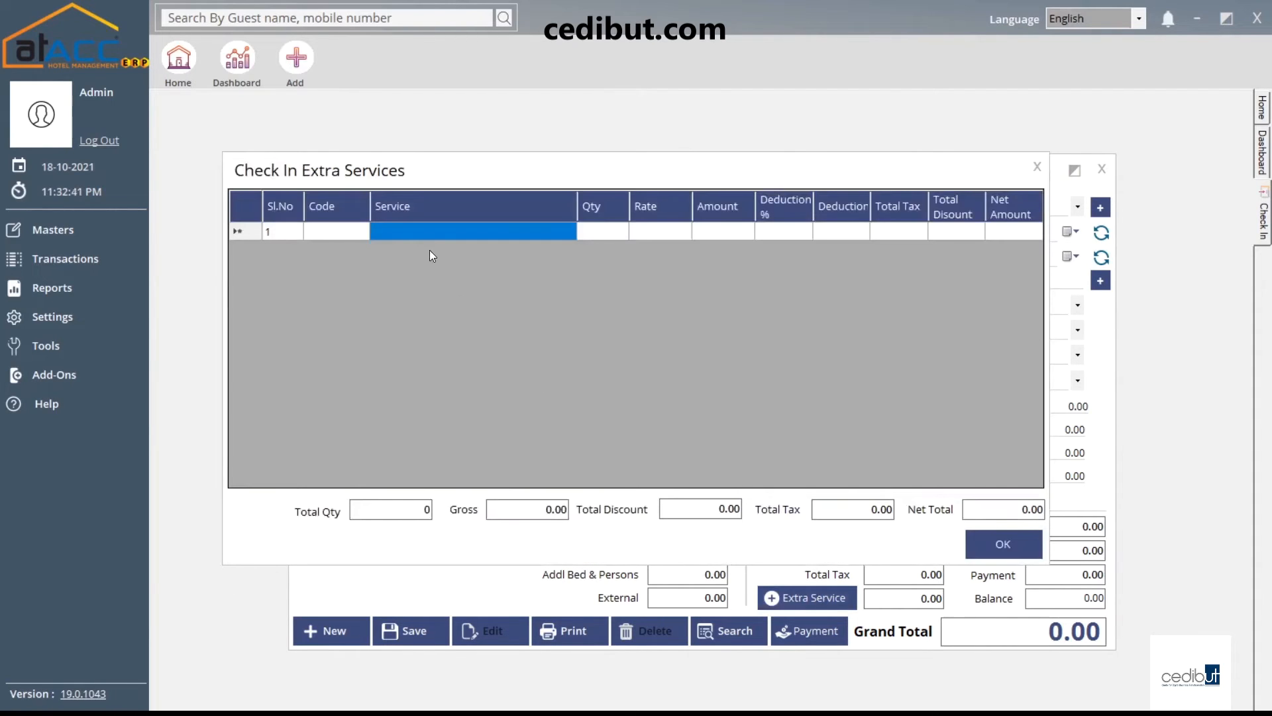
{"action": "left_click", "coordinate": [432, 232]}
{"action": "type", "text": "p"}
{"action": "key", "text": "BackSpace"}
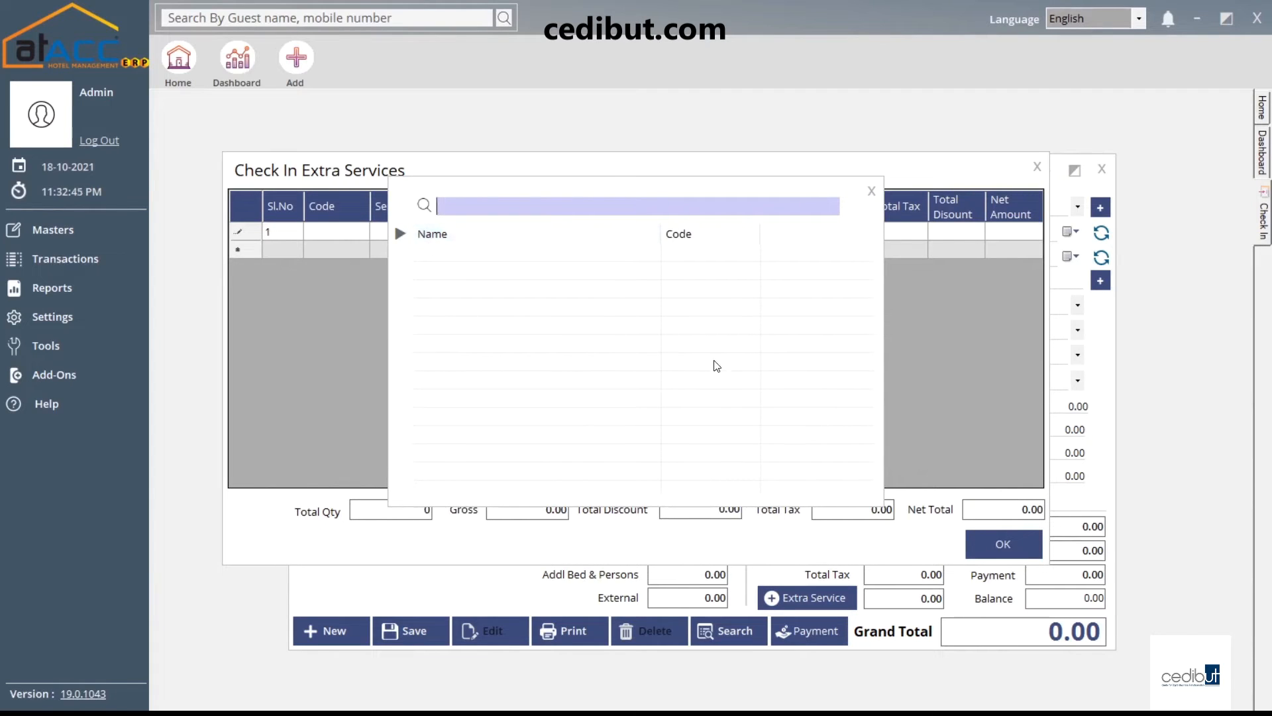
{"action": "left_click", "coordinate": [871, 191]}
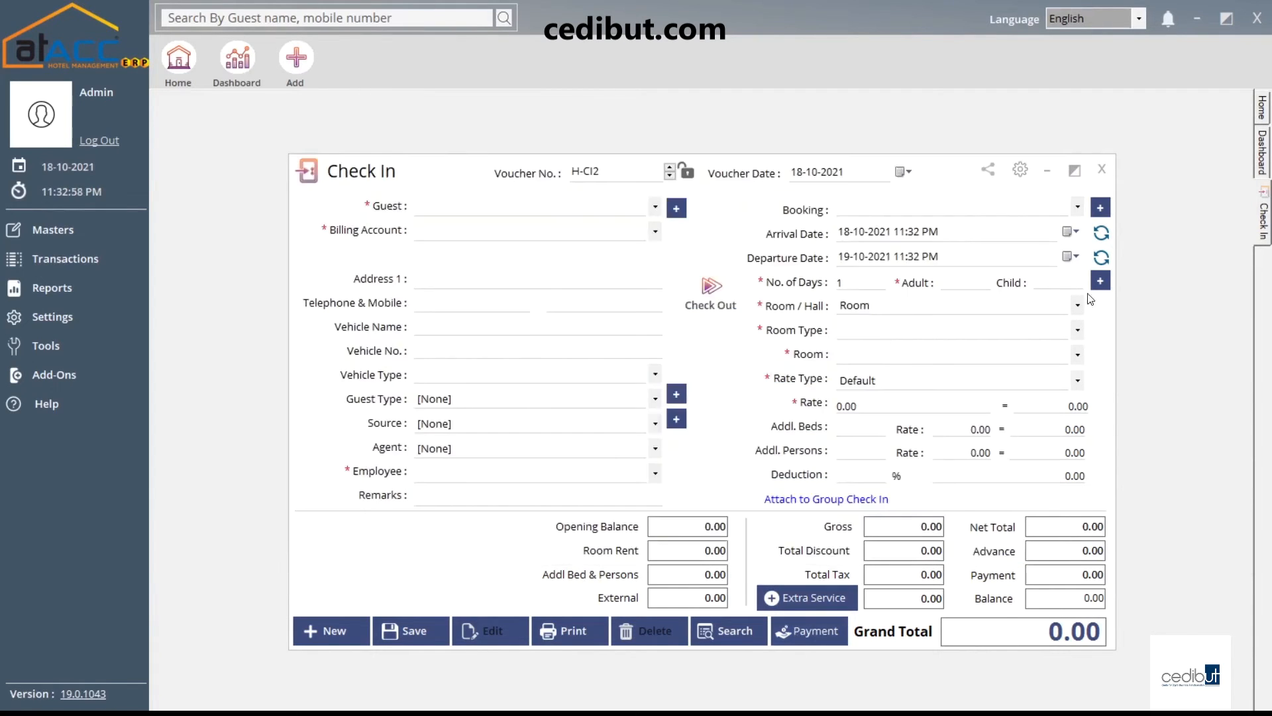
{"action": "left_click", "coordinate": [1102, 169]}
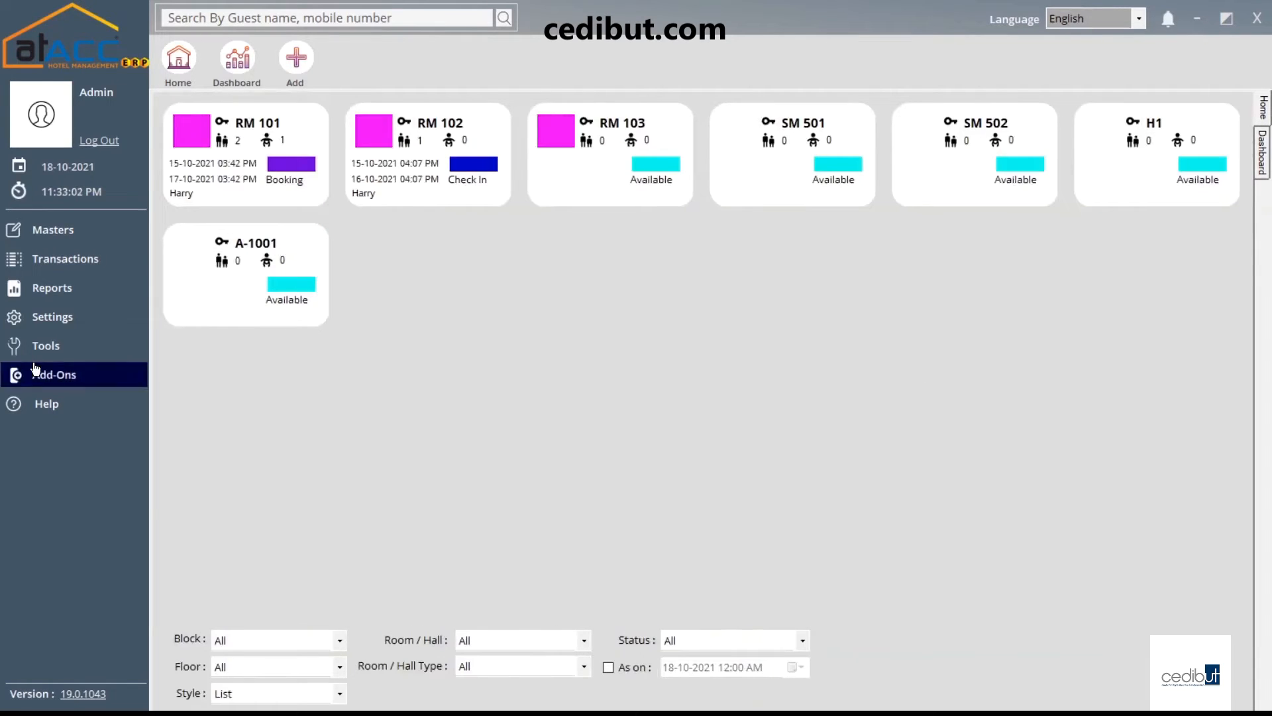
{"action": "left_click", "coordinate": [85, 261]}
{"action": "left_click", "coordinate": [200, 335]}
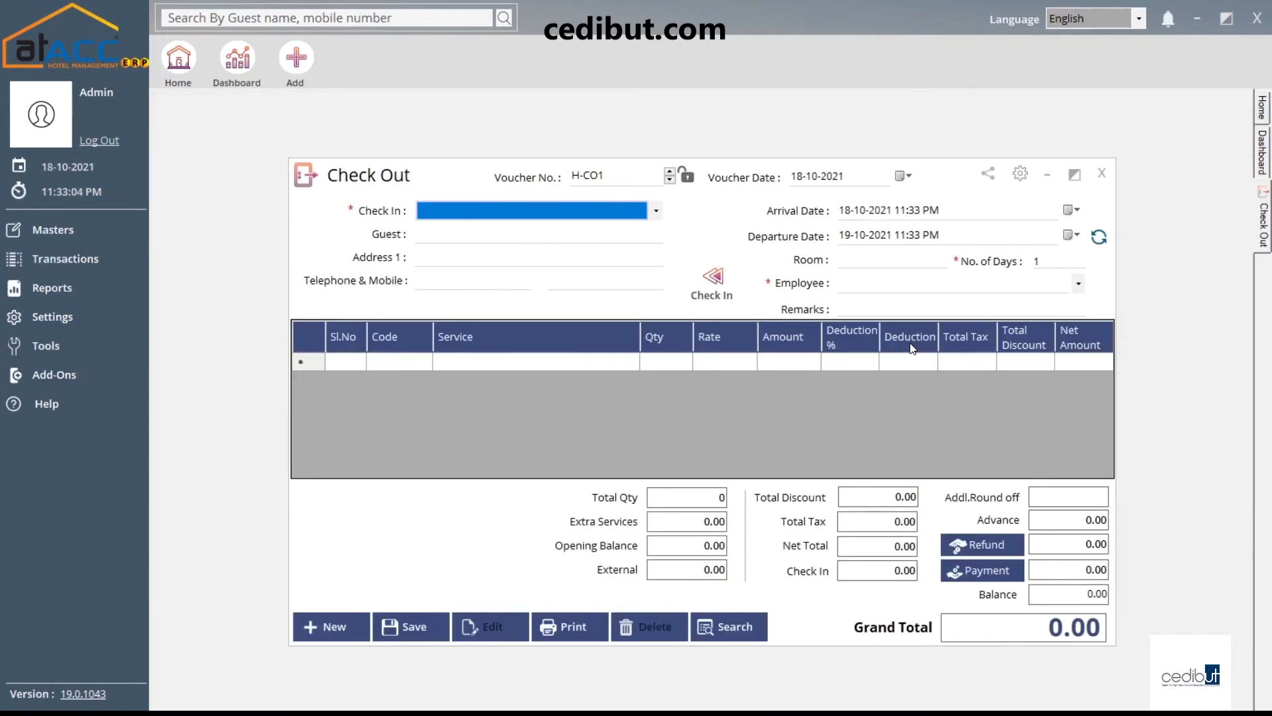
{"action": "left_click", "coordinate": [451, 214]}
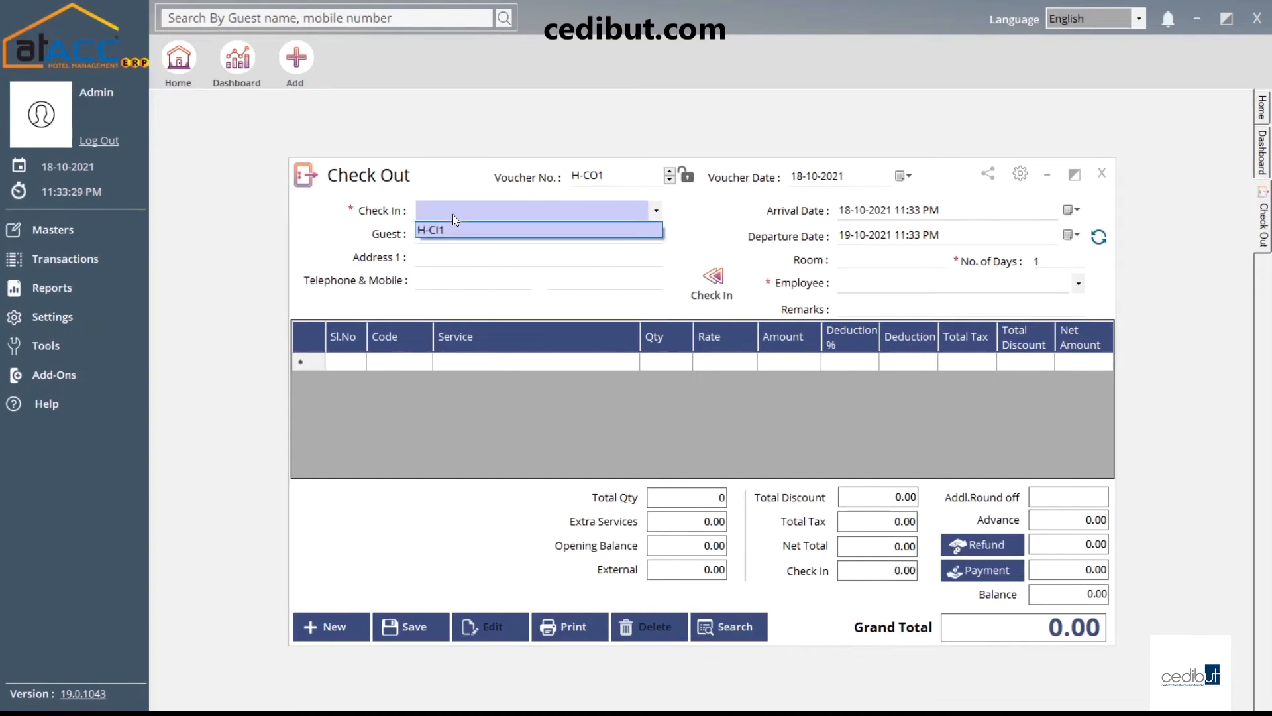
{"action": "left_click", "coordinate": [452, 229]}
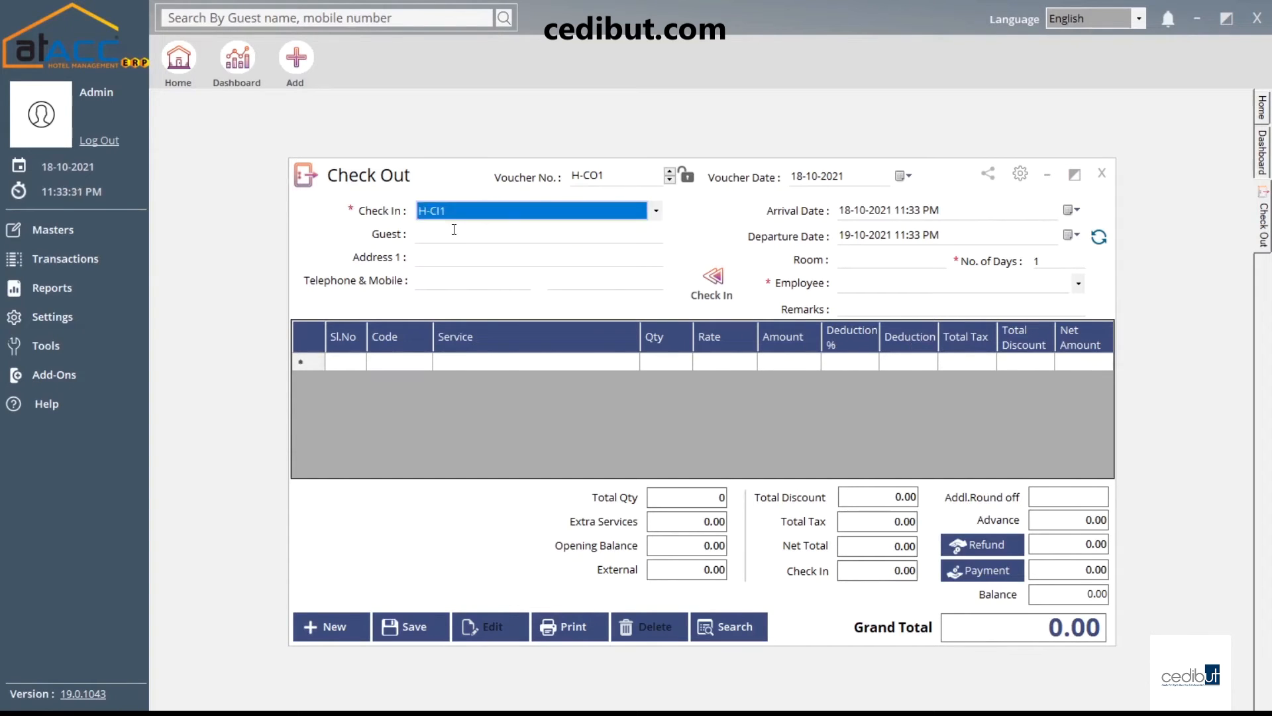
{"action": "left_click", "coordinate": [490, 239]}
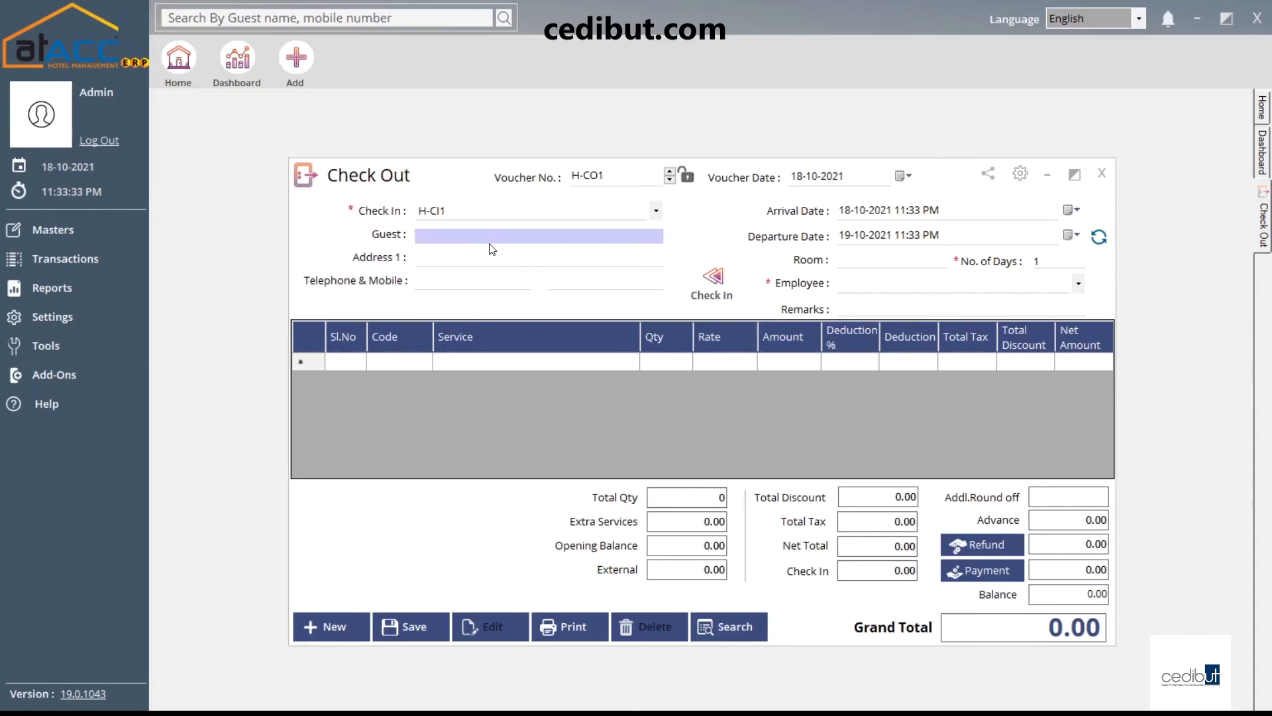
{"action": "left_click", "coordinate": [453, 257]}
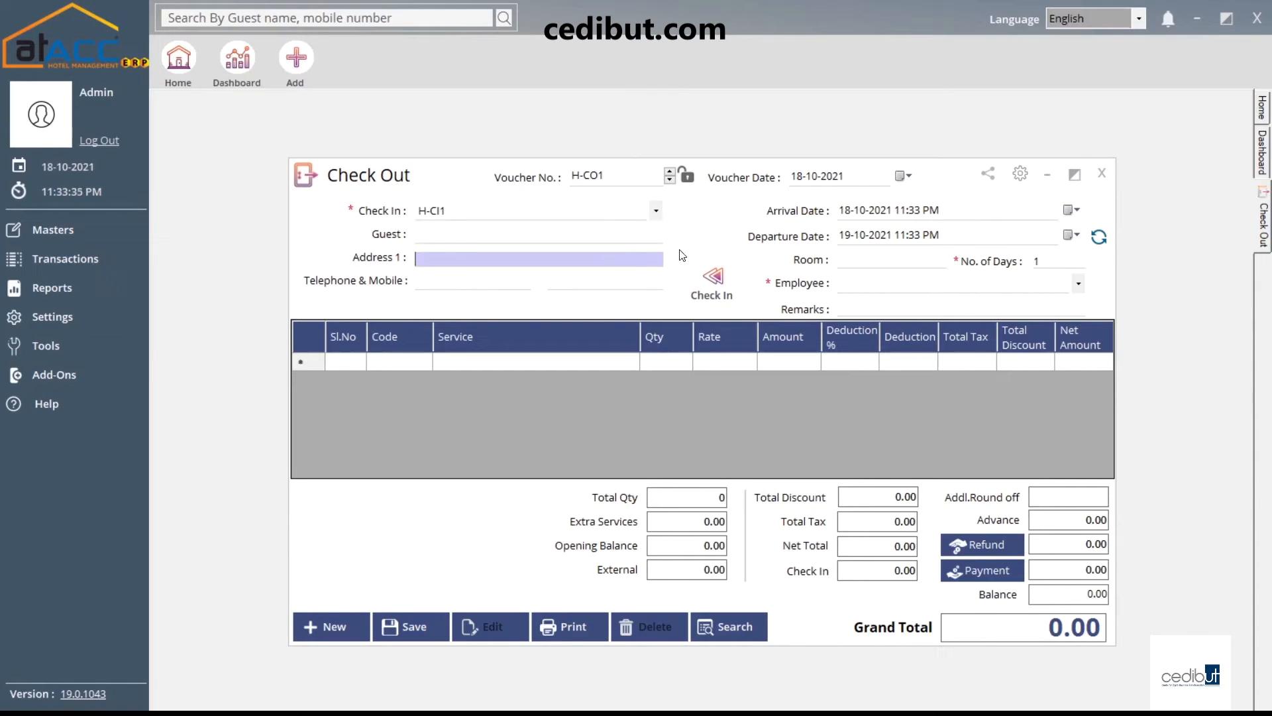
{"action": "left_click", "coordinate": [983, 544]}
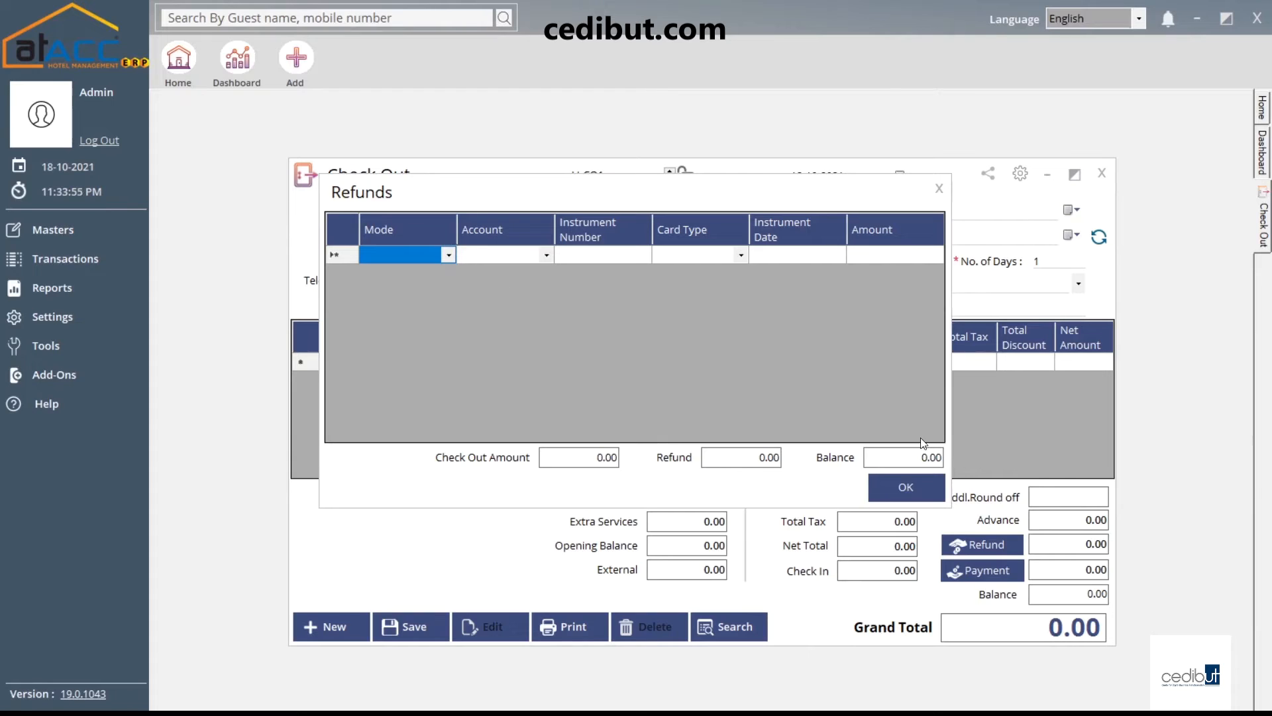
{"action": "left_click", "coordinate": [938, 189]}
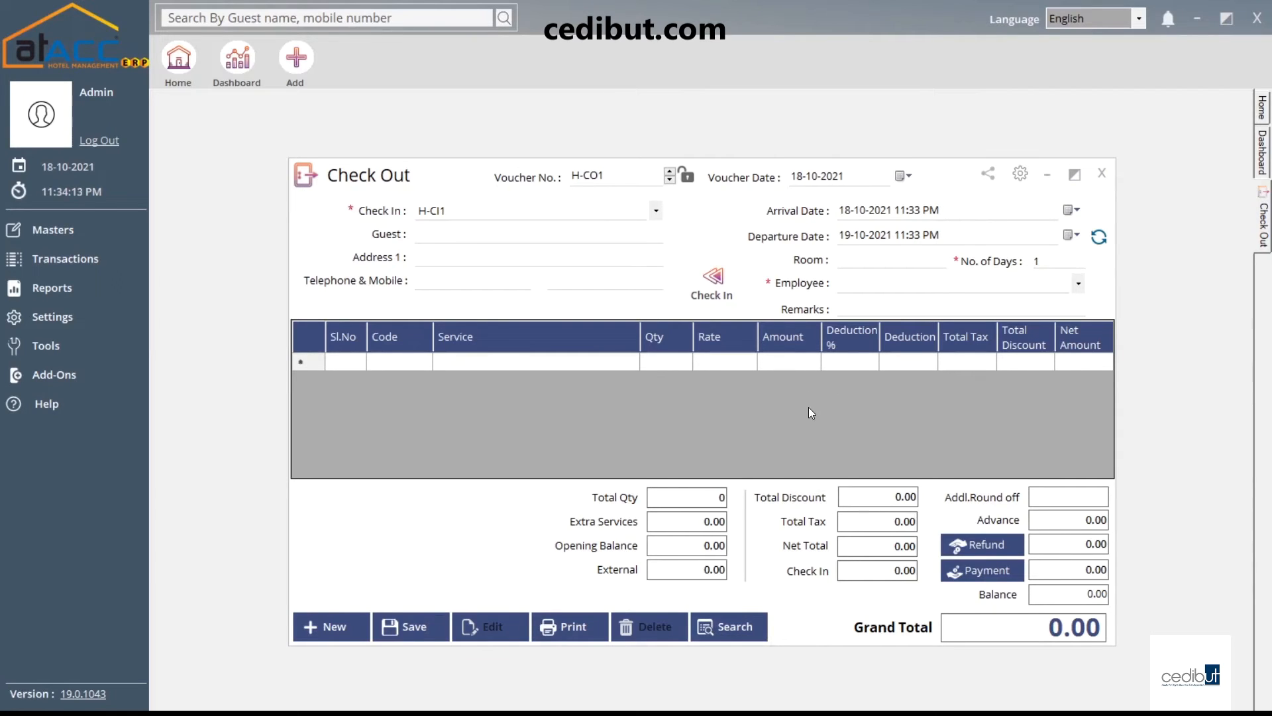
{"action": "left_click", "coordinate": [1106, 179]}
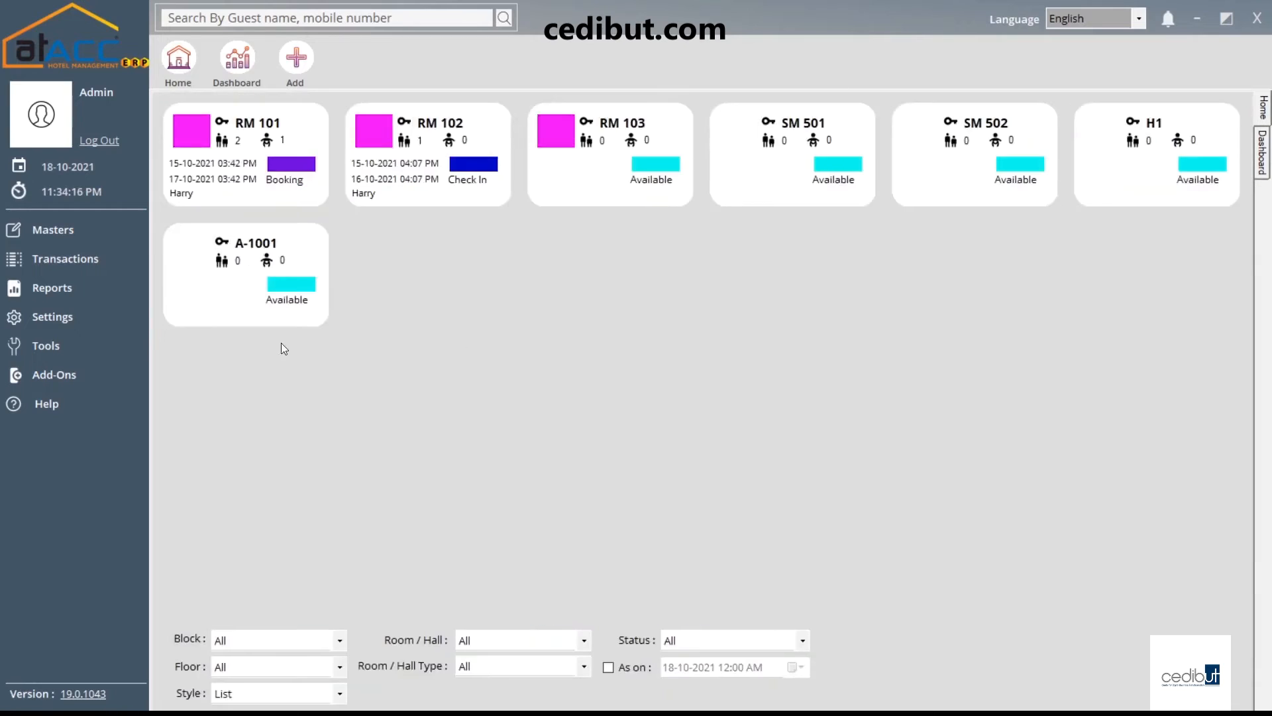
Open a blank Group Check In voucher H-GCI1, close it unsaved, and reopen Transactions
{"action": "left_click", "coordinate": [115, 260]}
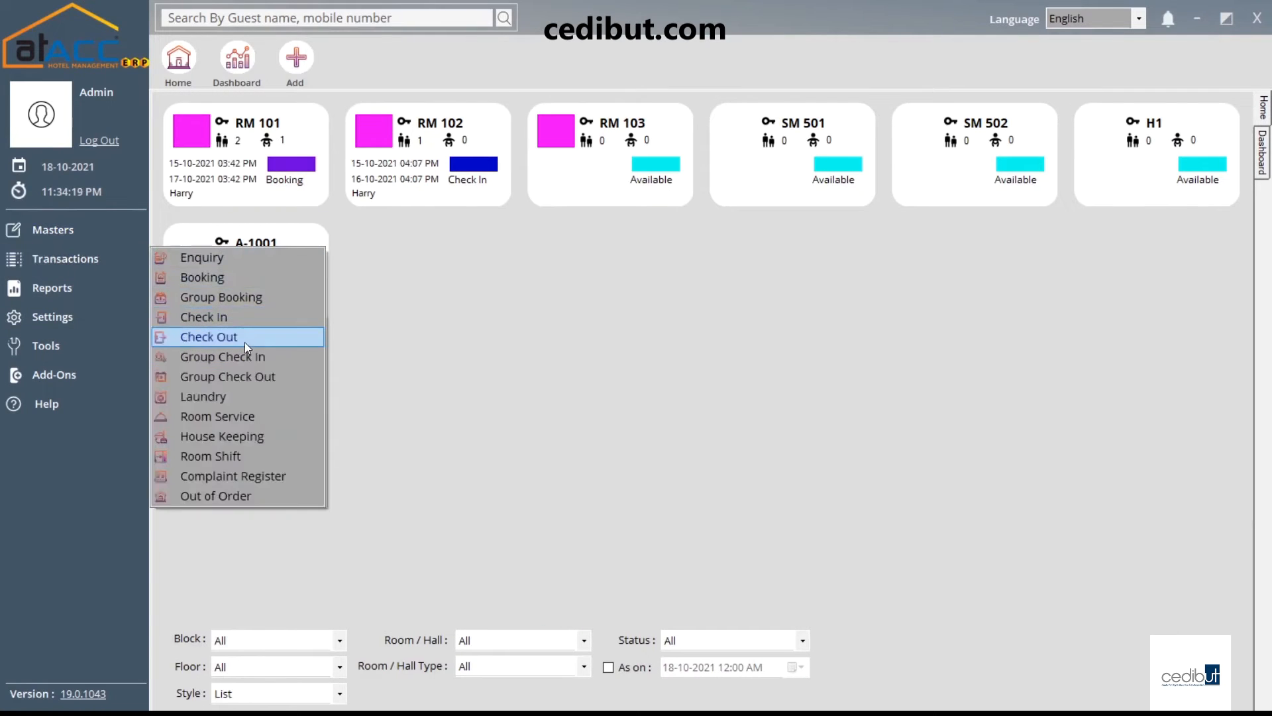
{"action": "left_click", "coordinate": [282, 359]}
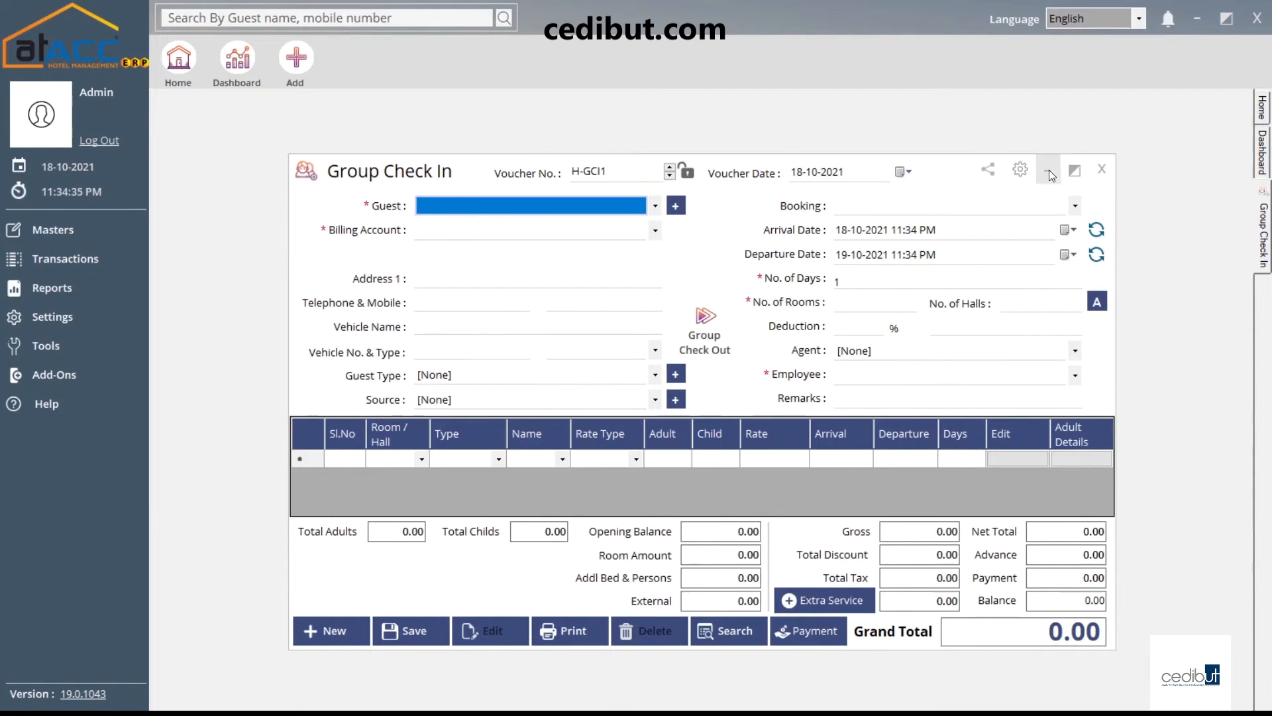
{"action": "left_click", "coordinate": [1101, 169]}
{"action": "left_click", "coordinate": [99, 259]}
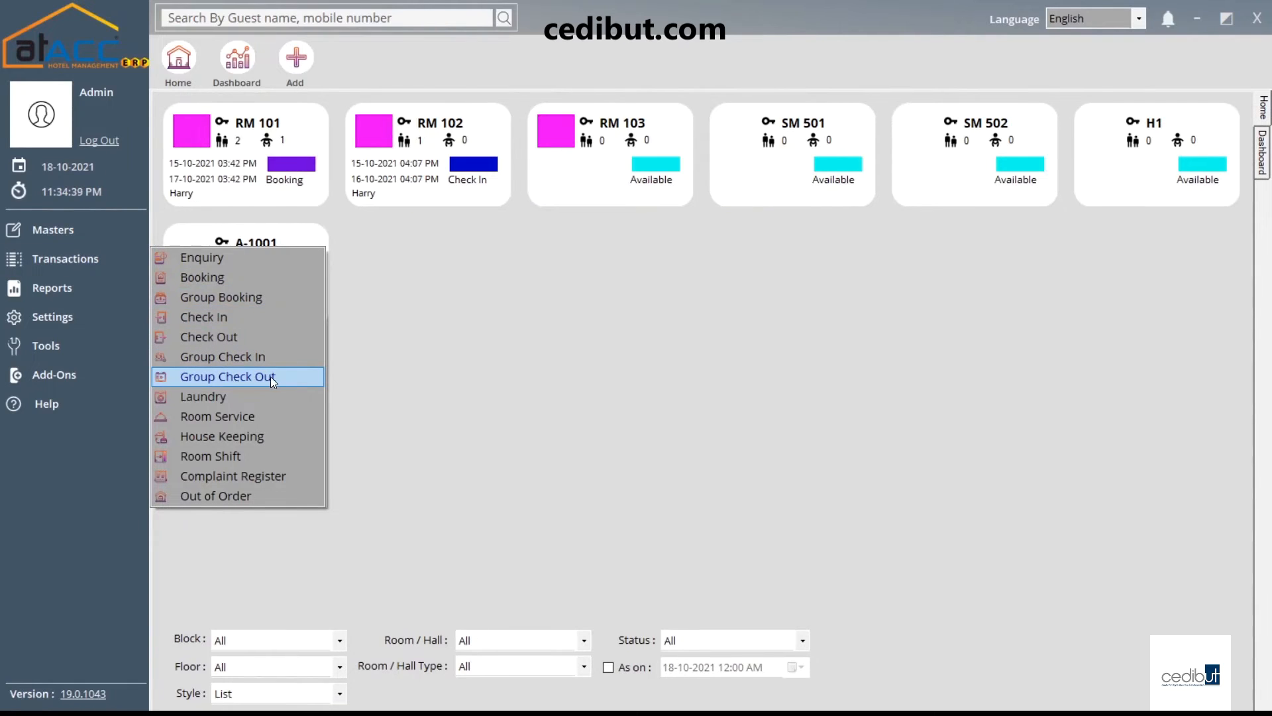
Start Laundry voucher H-LAU1 and settle on room RM 102 after trying A-1001 and RM 101
{"action": "left_click", "coordinate": [241, 401]}
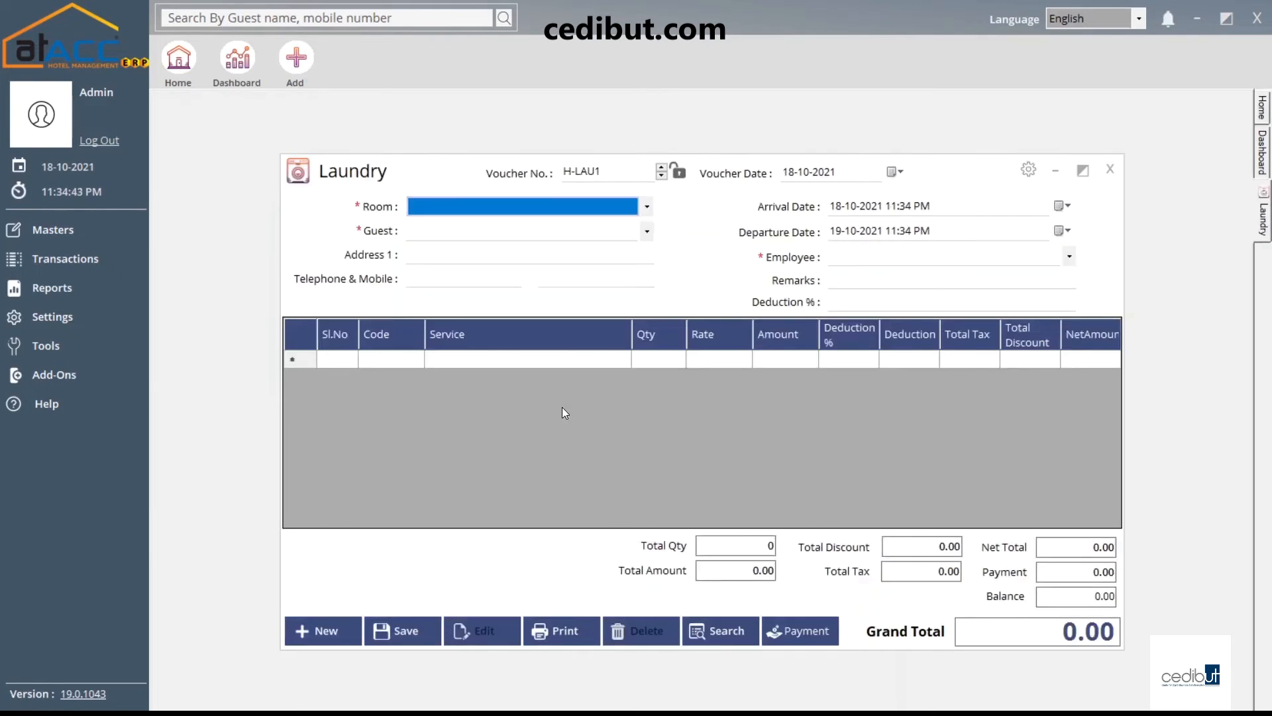
{"action": "left_click", "coordinate": [487, 214]}
{"action": "left_click", "coordinate": [457, 302]}
{"action": "left_click", "coordinate": [440, 213]}
{"action": "left_click", "coordinate": [443, 209]}
{"action": "left_click", "coordinate": [444, 238]}
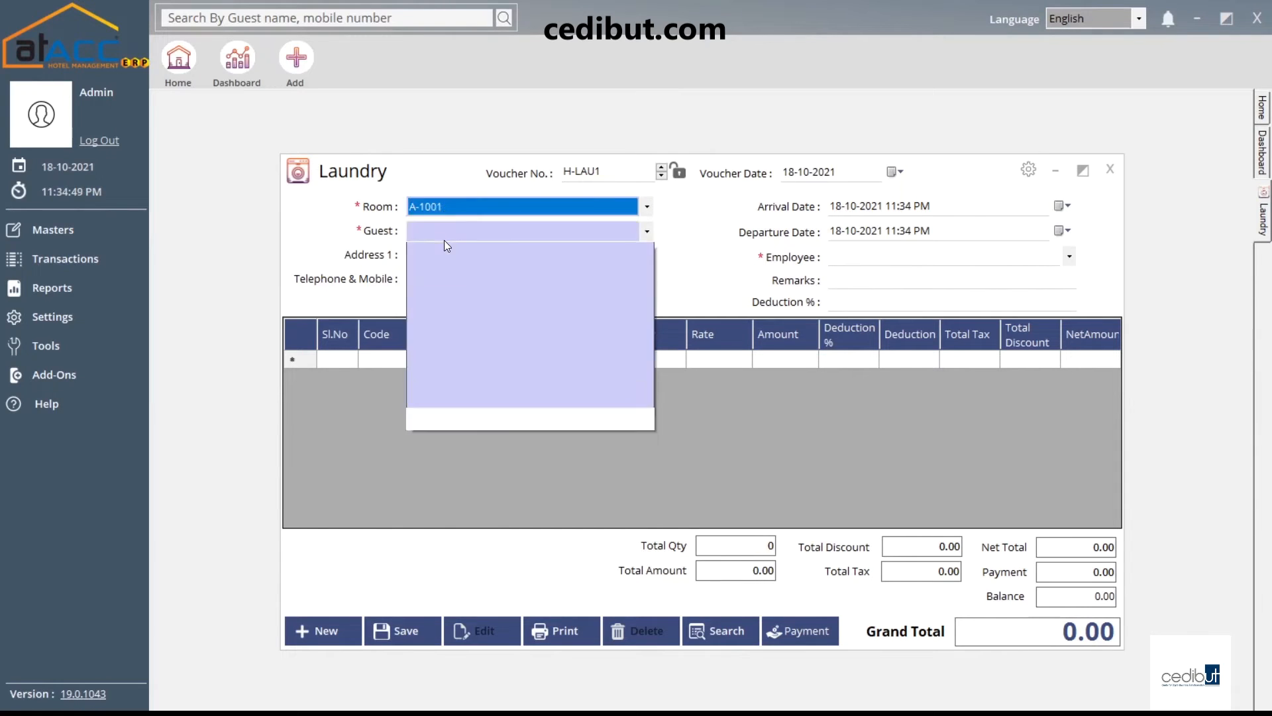
{"action": "left_click", "coordinate": [464, 206]}
{"action": "left_click", "coordinate": [467, 232]}
{"action": "left_click", "coordinate": [467, 229]}
{"action": "left_click", "coordinate": [468, 208]}
{"action": "left_click", "coordinate": [470, 205]}
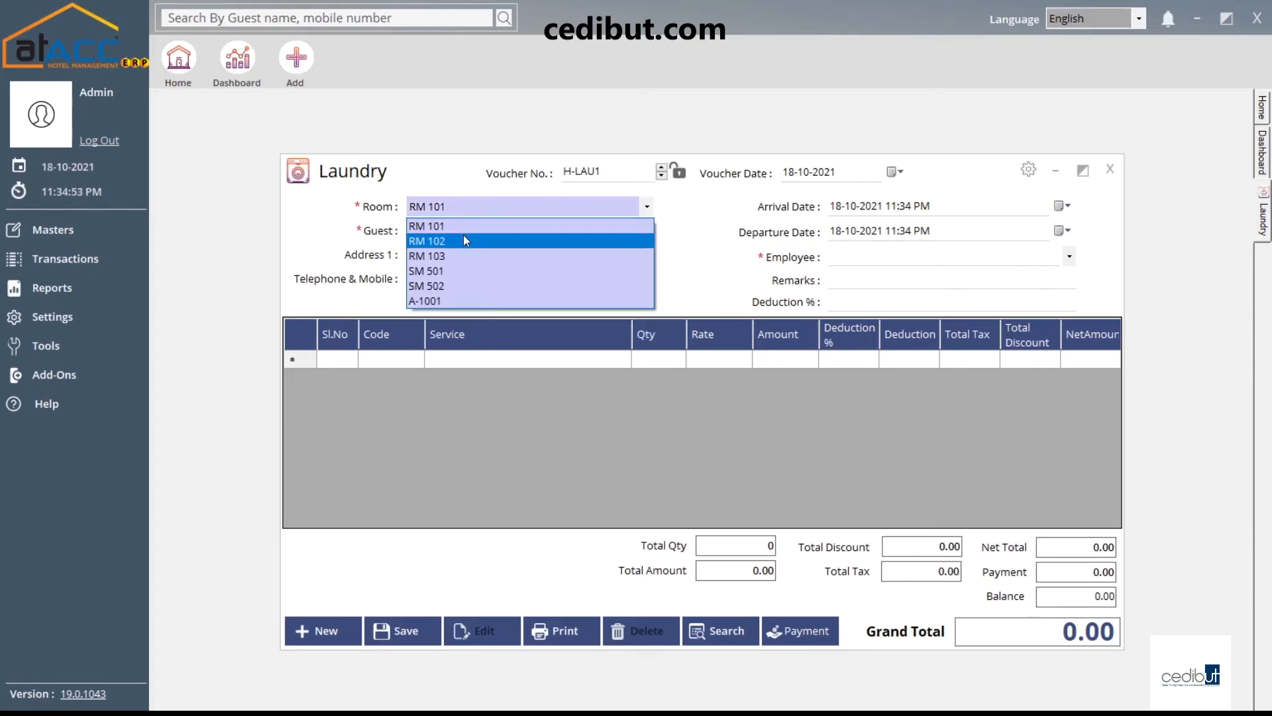
{"action": "left_click", "coordinate": [466, 240]}
{"action": "left_click", "coordinate": [470, 229]}
{"action": "left_click", "coordinate": [419, 237]}
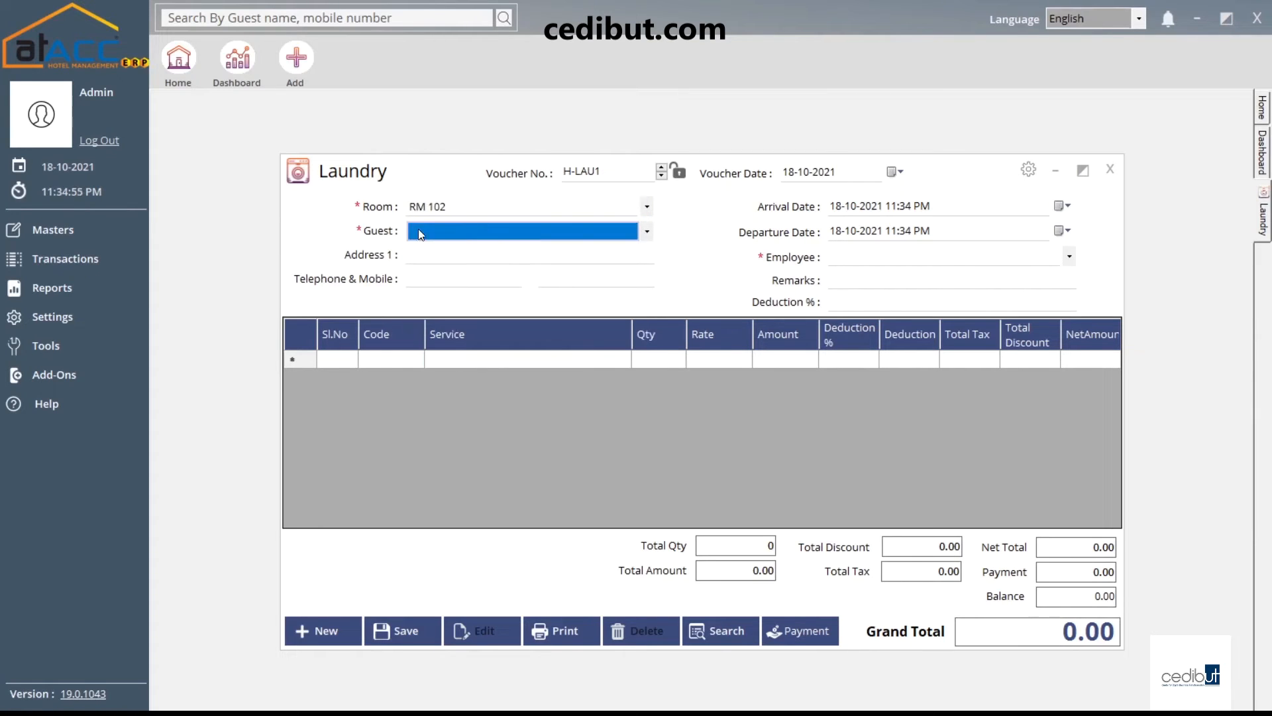
Step through the address, Deduction % and first Service cell, then close the voucher unsaved
{"action": "key", "text": "Tab"}
{"action": "key", "text": "Tab"}
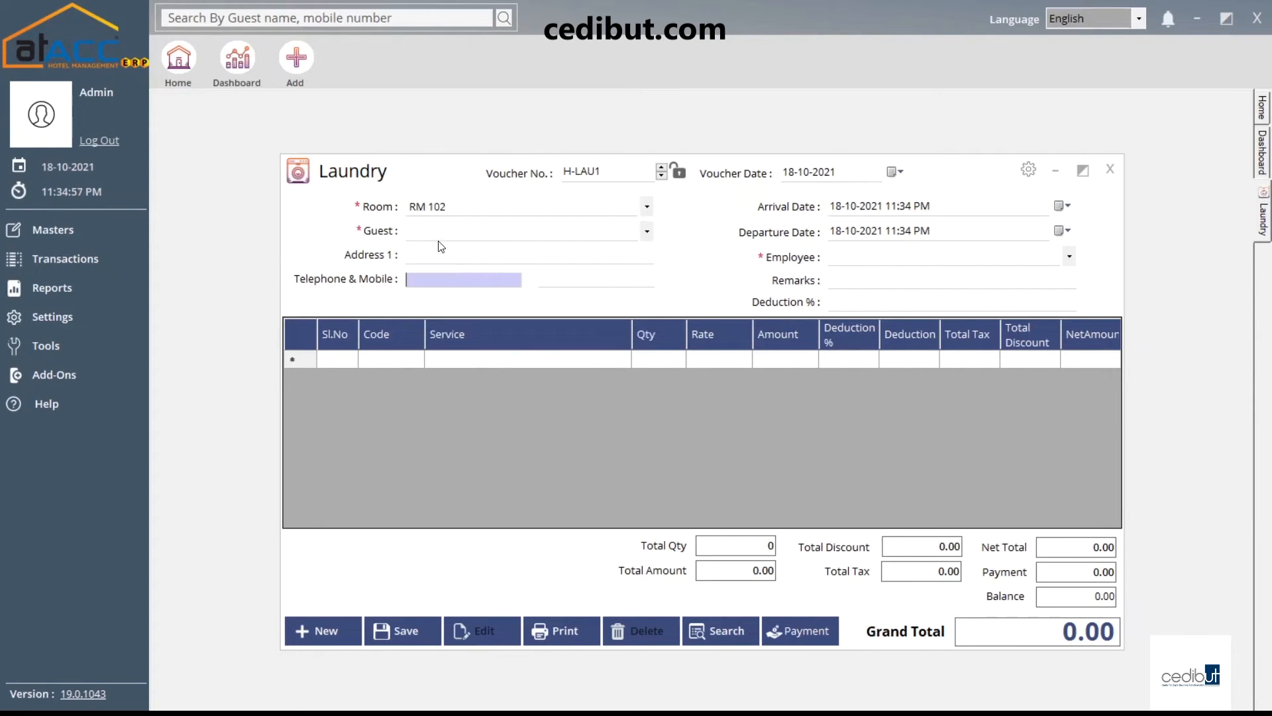
{"action": "left_click", "coordinate": [428, 261]}
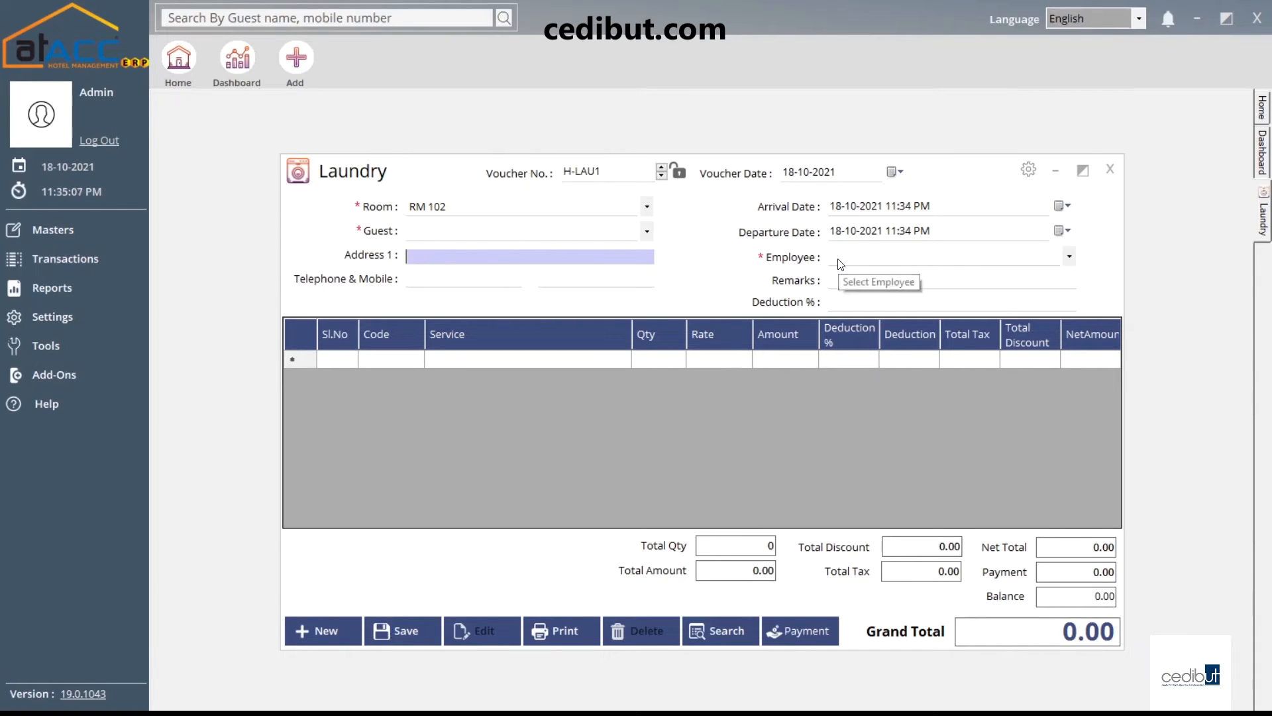
{"action": "left_click", "coordinate": [845, 303]}
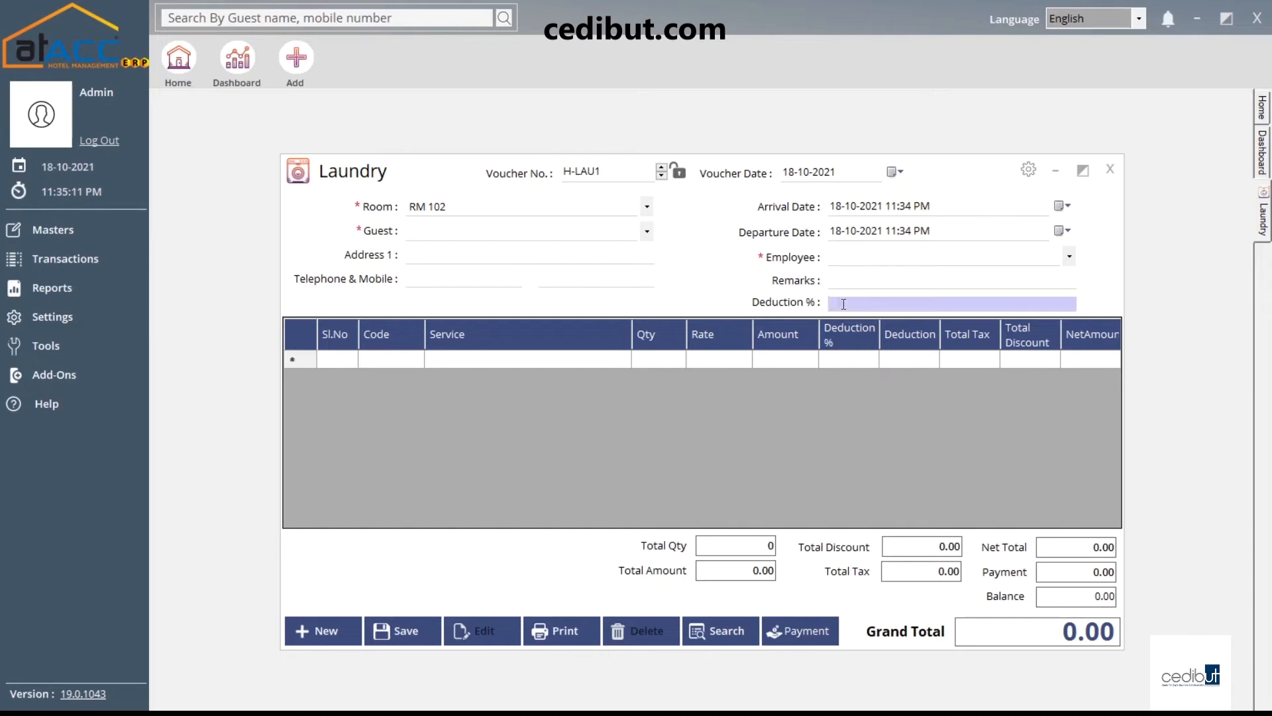
{"action": "left_click", "coordinate": [466, 360]}
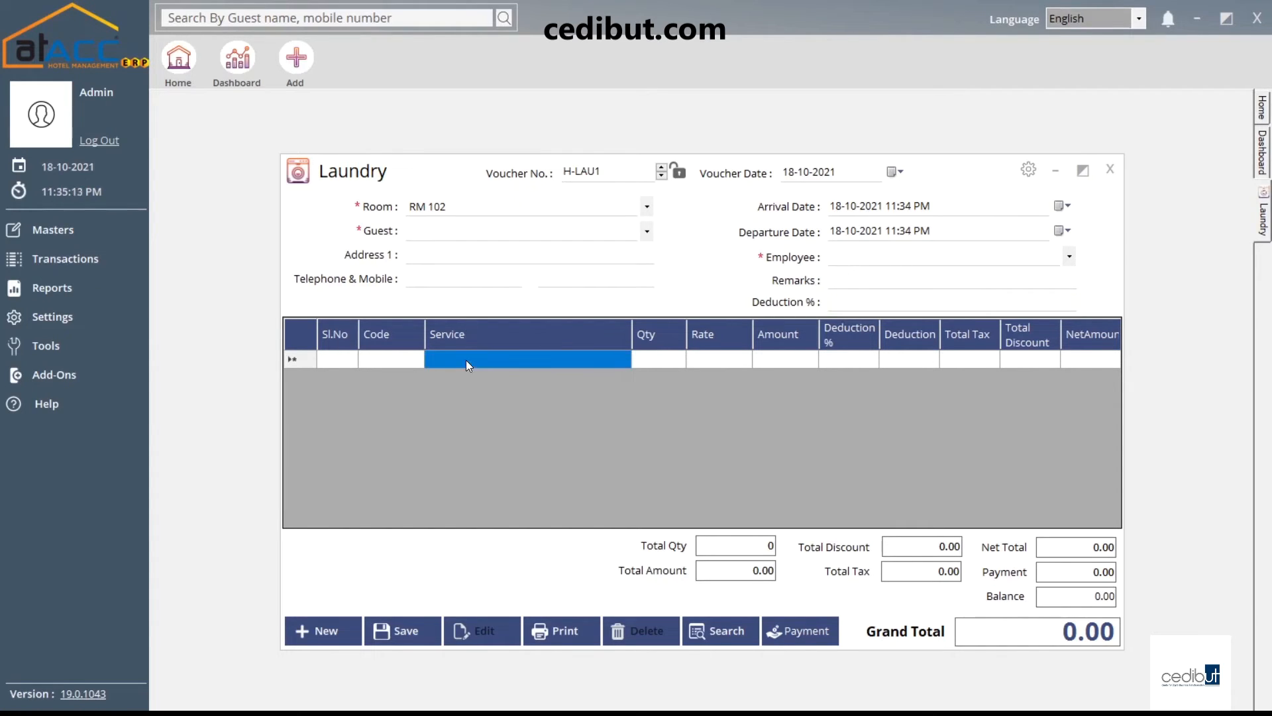
{"action": "left_click", "coordinate": [466, 360]}
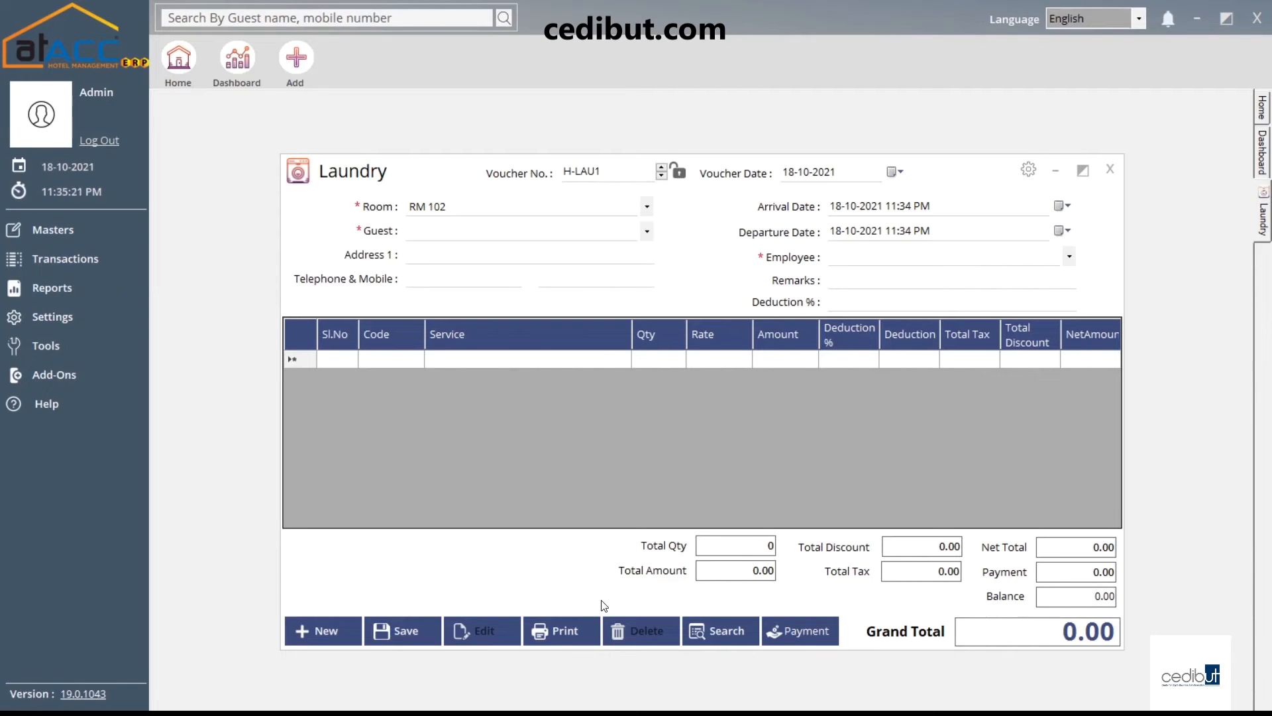
{"action": "left_click", "coordinate": [1109, 174]}
Open a new Room Service voucher H-RSRV1 dated 18-10-2021 from the Transactions list
{"action": "left_click", "coordinate": [74, 267]}
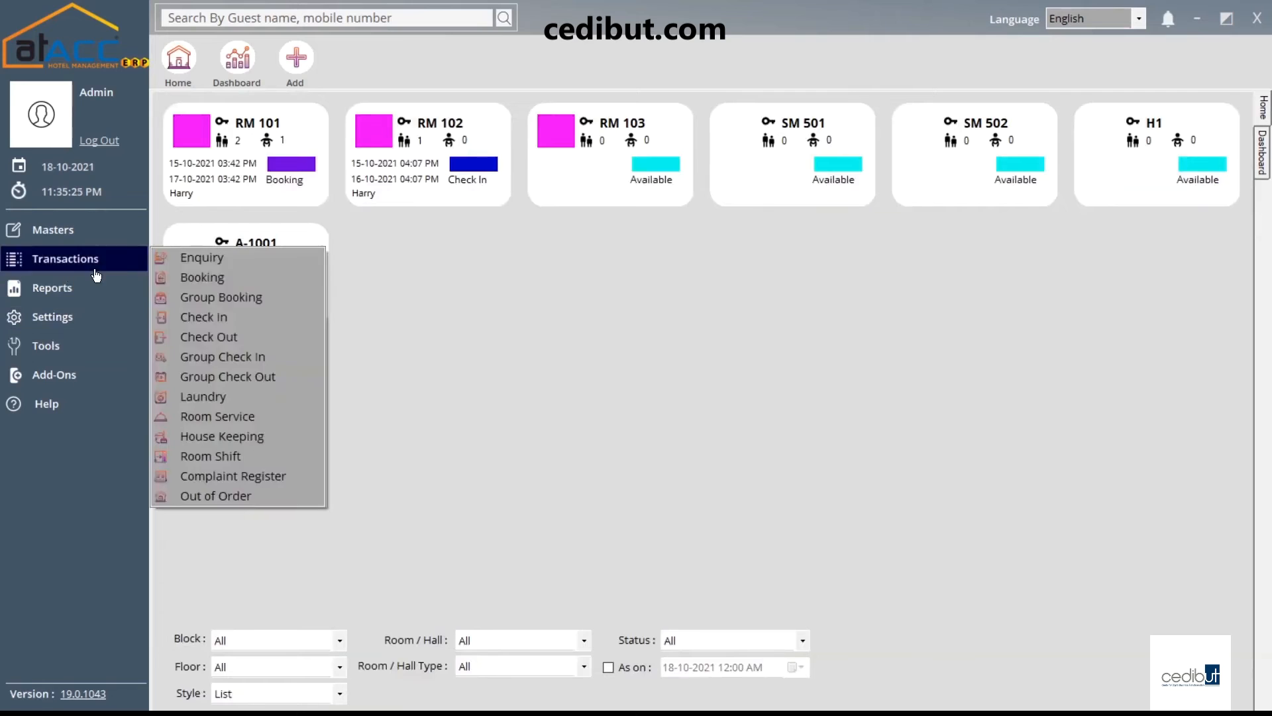
{"action": "left_click", "coordinate": [230, 419]}
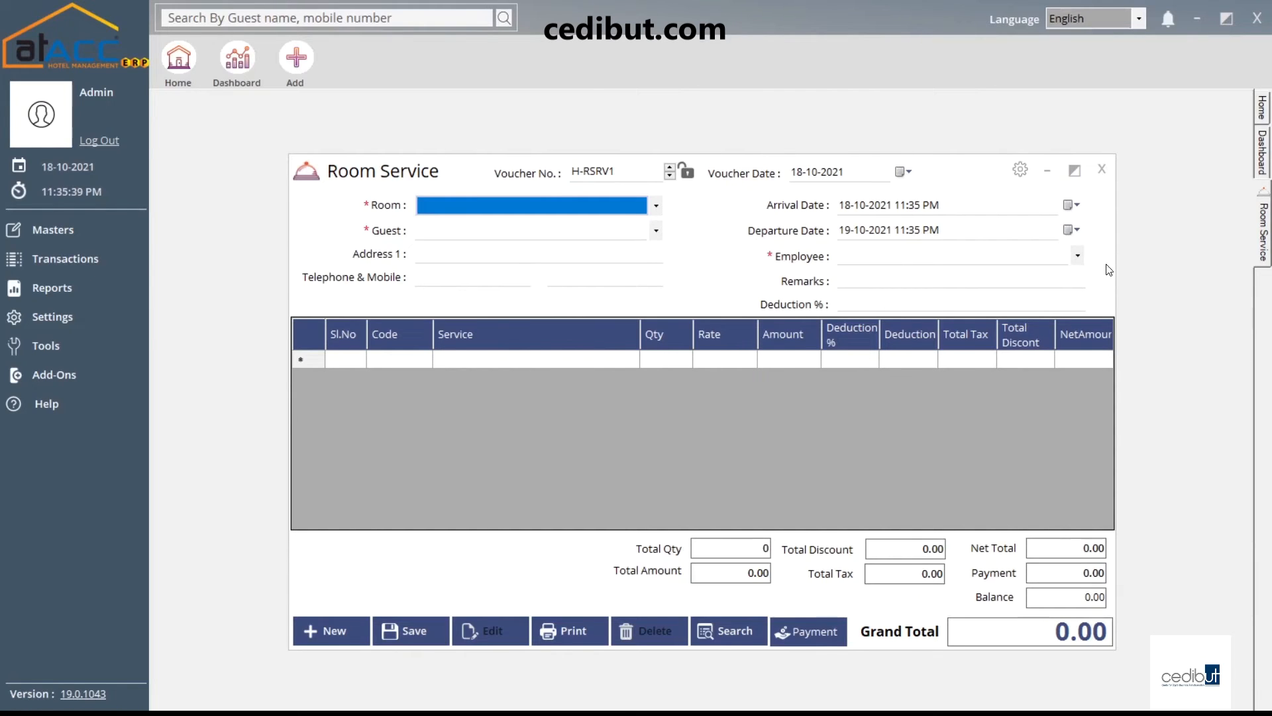
Close Room Service unsaved and open a new House Keeping voucher H-HK1 dated 18-10-2021
{"action": "left_click", "coordinate": [1101, 169]}
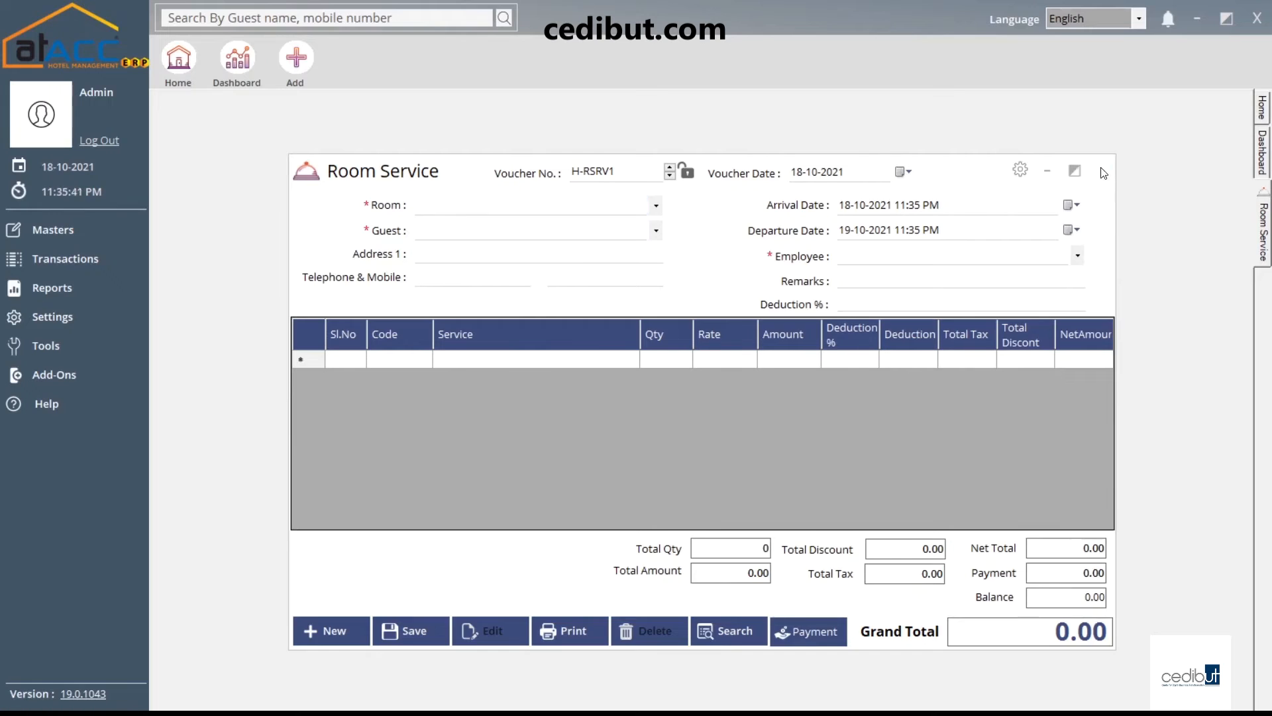
{"action": "left_click", "coordinate": [79, 259]}
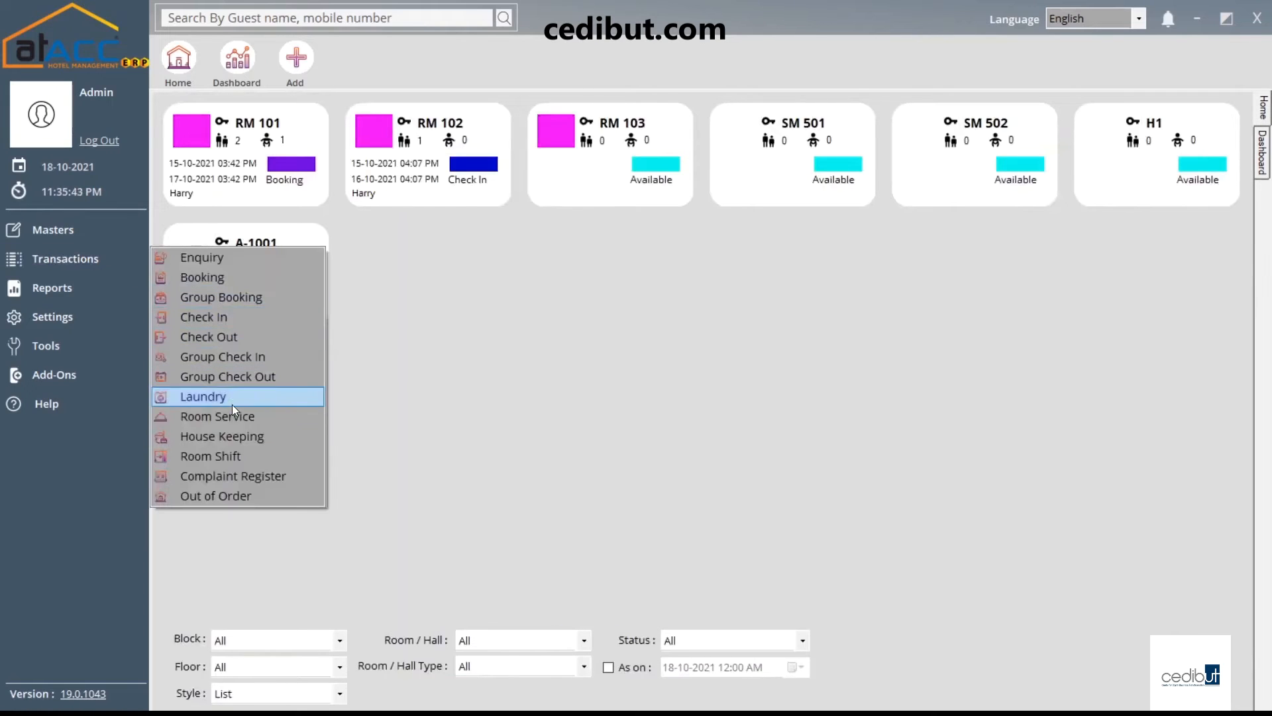
{"action": "left_click", "coordinate": [233, 439]}
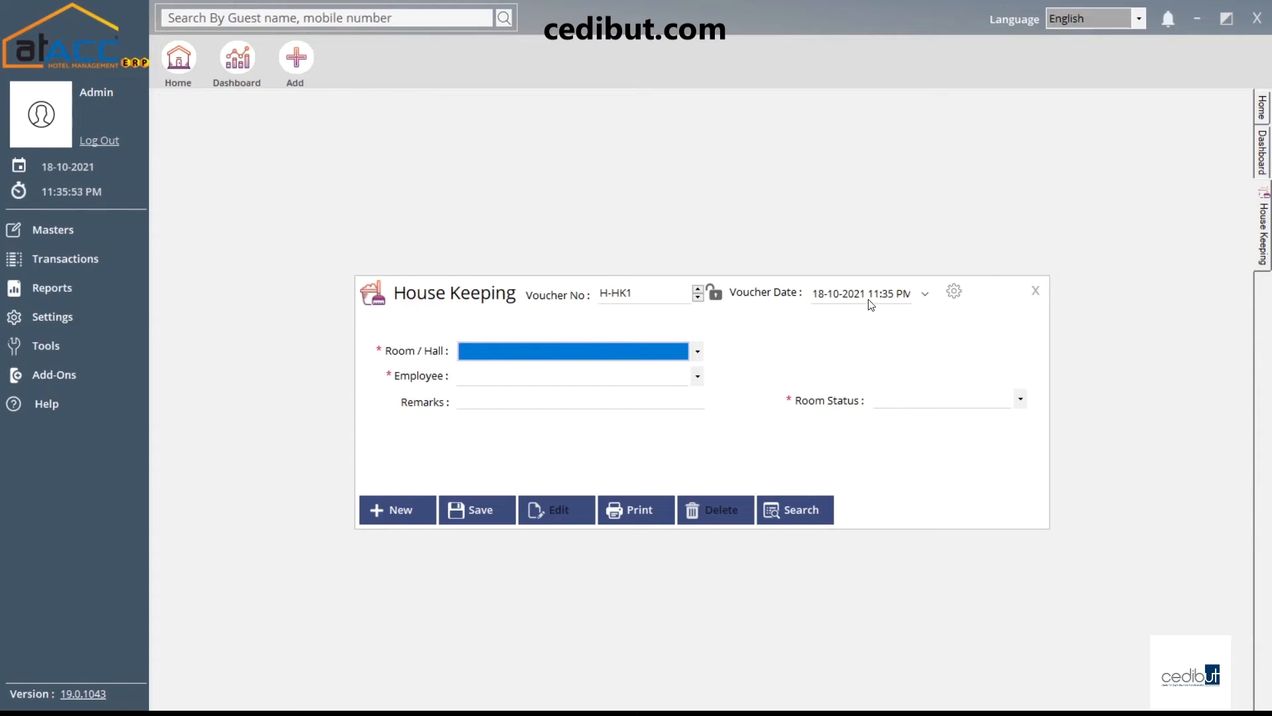
View the Room/Hall and Room Status options without choosing any, then close House Keeping H-HK1
{"action": "left_click", "coordinate": [472, 351]}
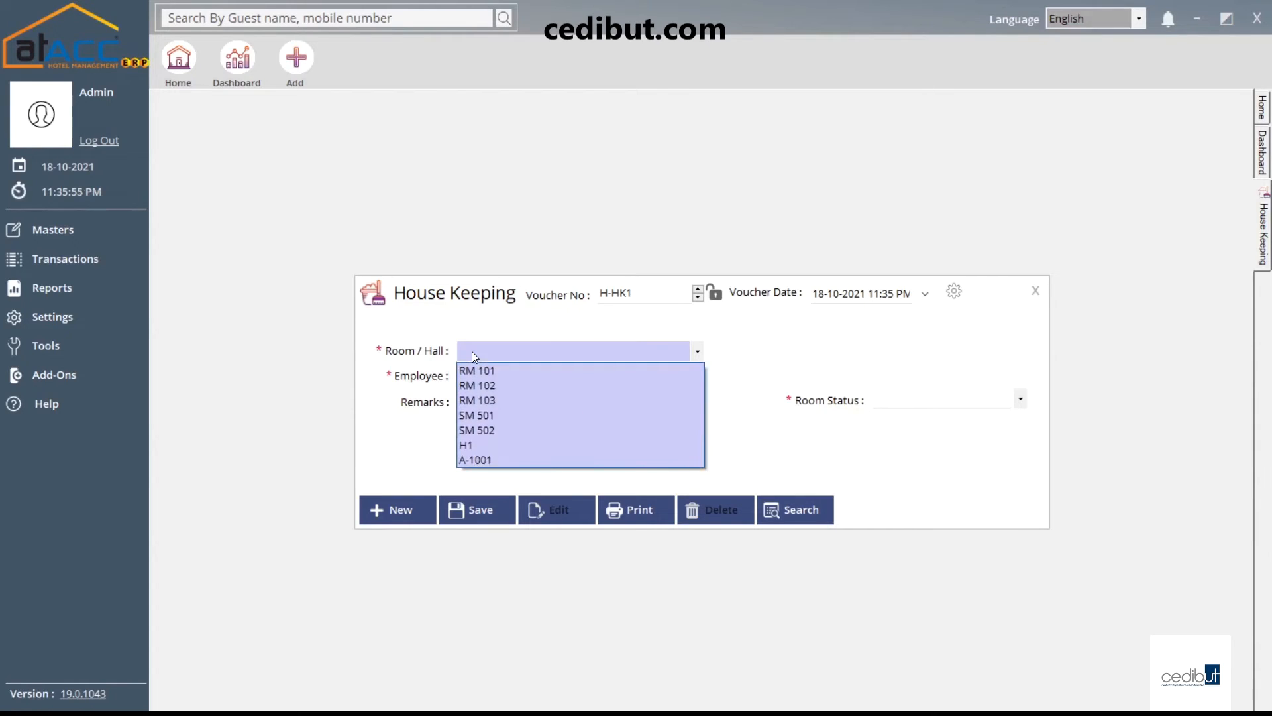
{"action": "left_click", "coordinate": [472, 352]}
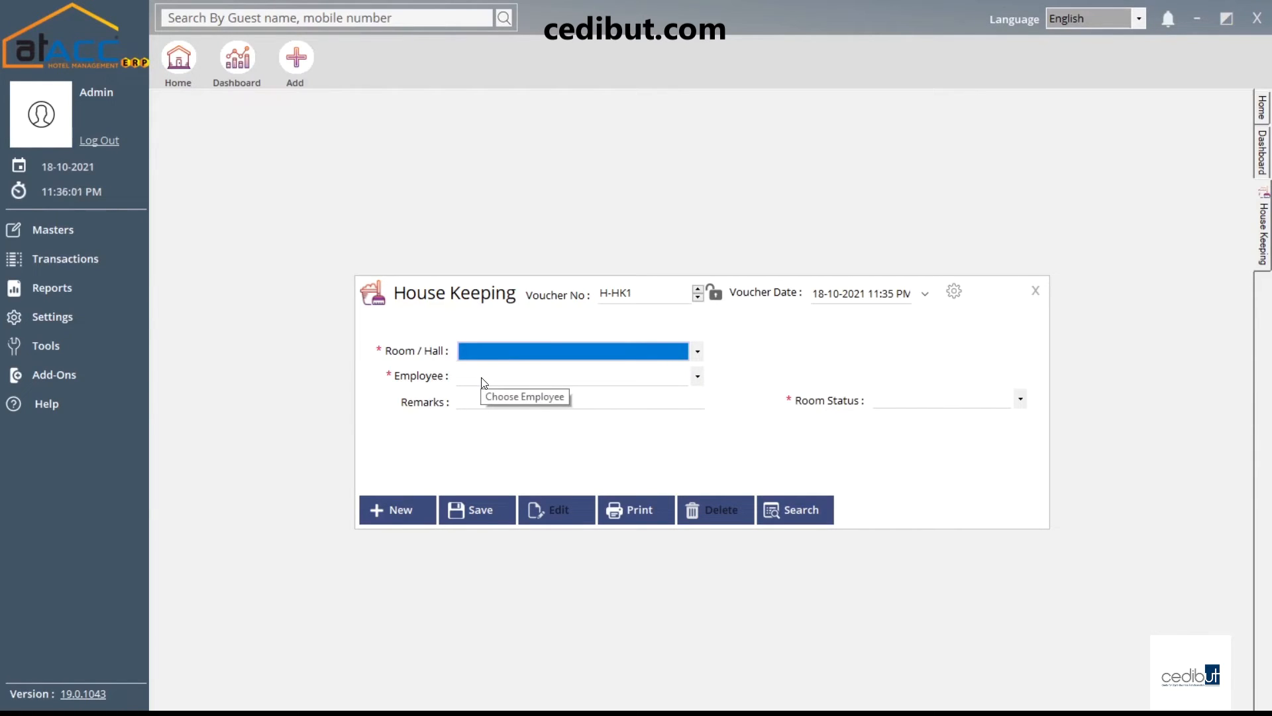
{"action": "left_click", "coordinate": [926, 404]}
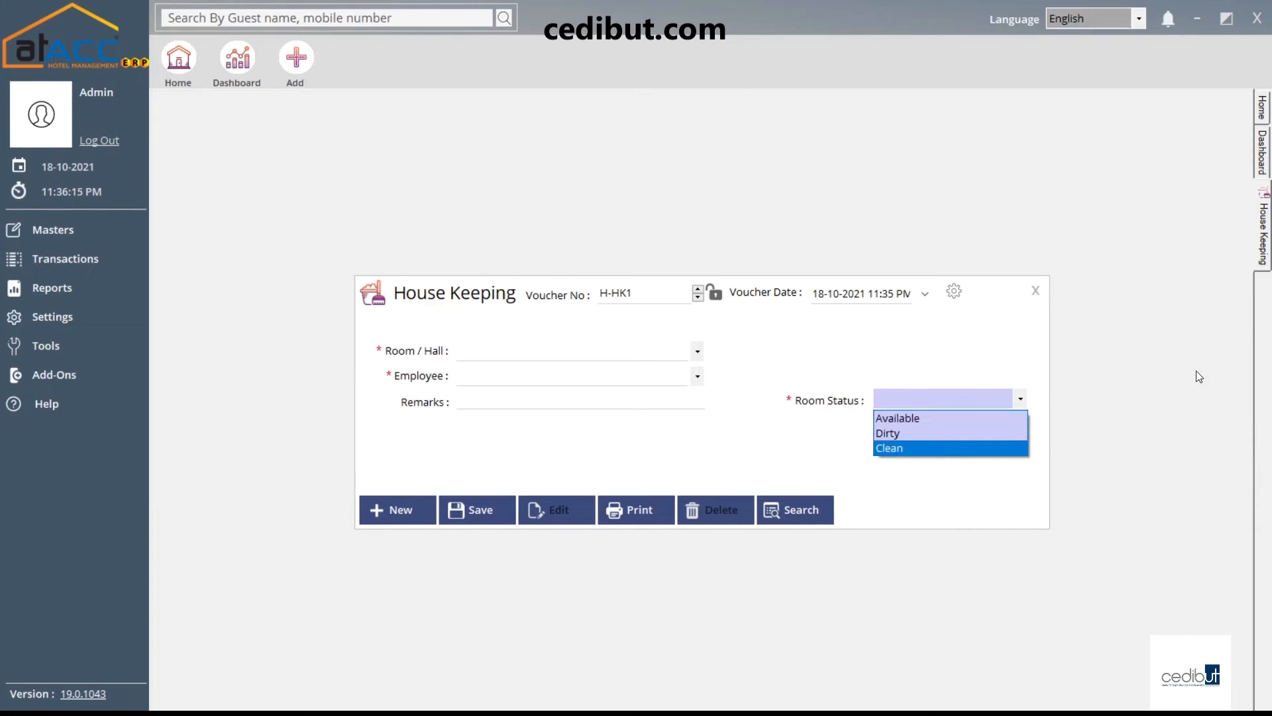
{"action": "left_click", "coordinate": [1035, 291]}
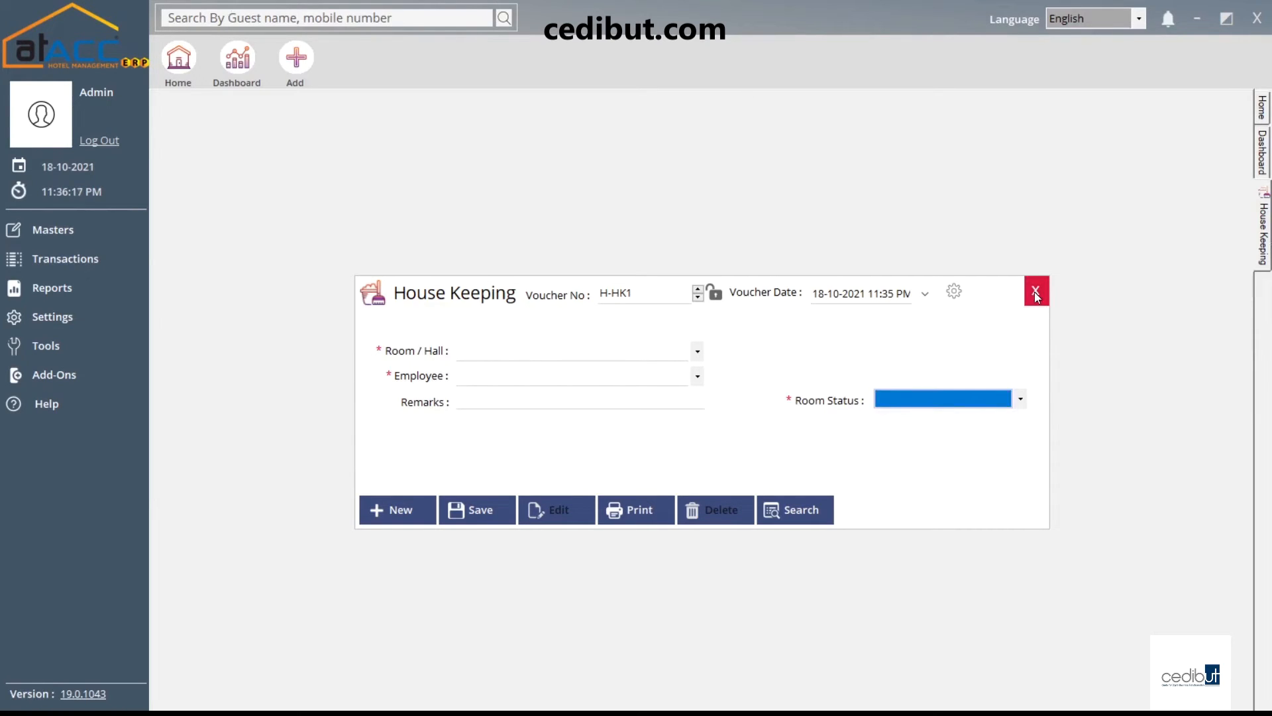
{"action": "left_click", "coordinate": [1035, 292]}
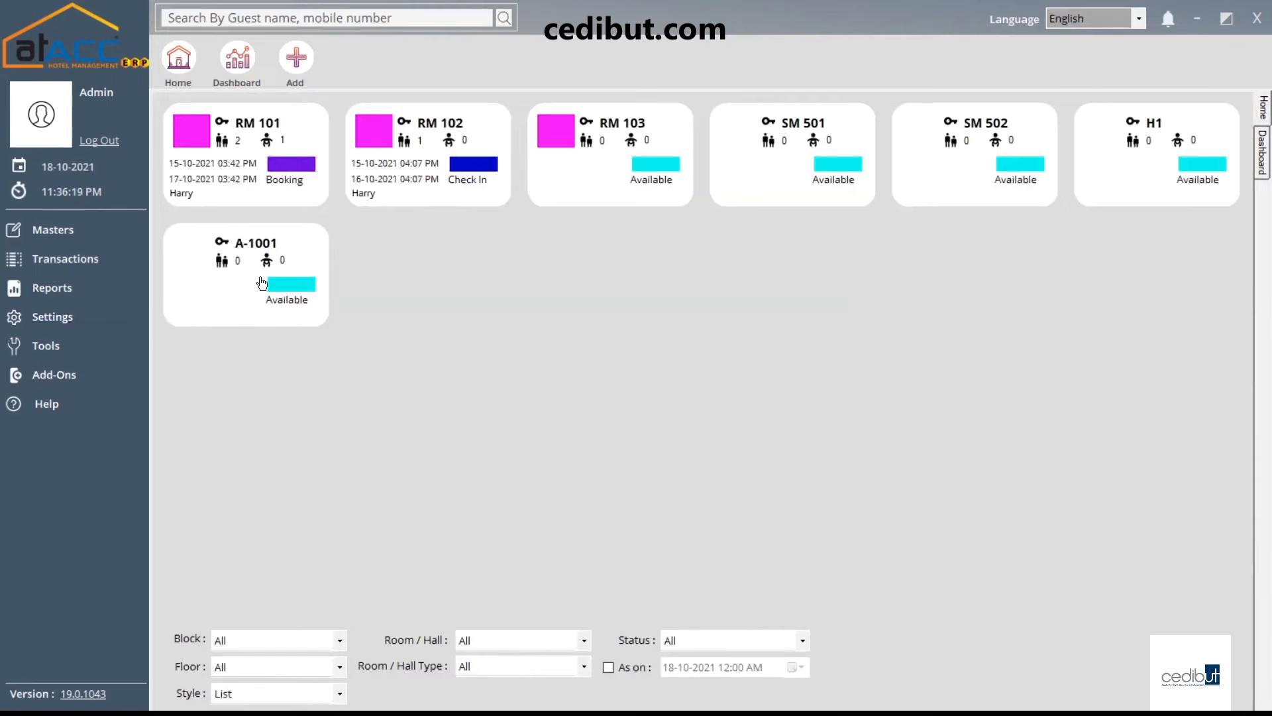
Open Complaint Register voucher H-REG1, preset to room RM 101 with status Open
{"action": "left_click", "coordinate": [87, 263]}
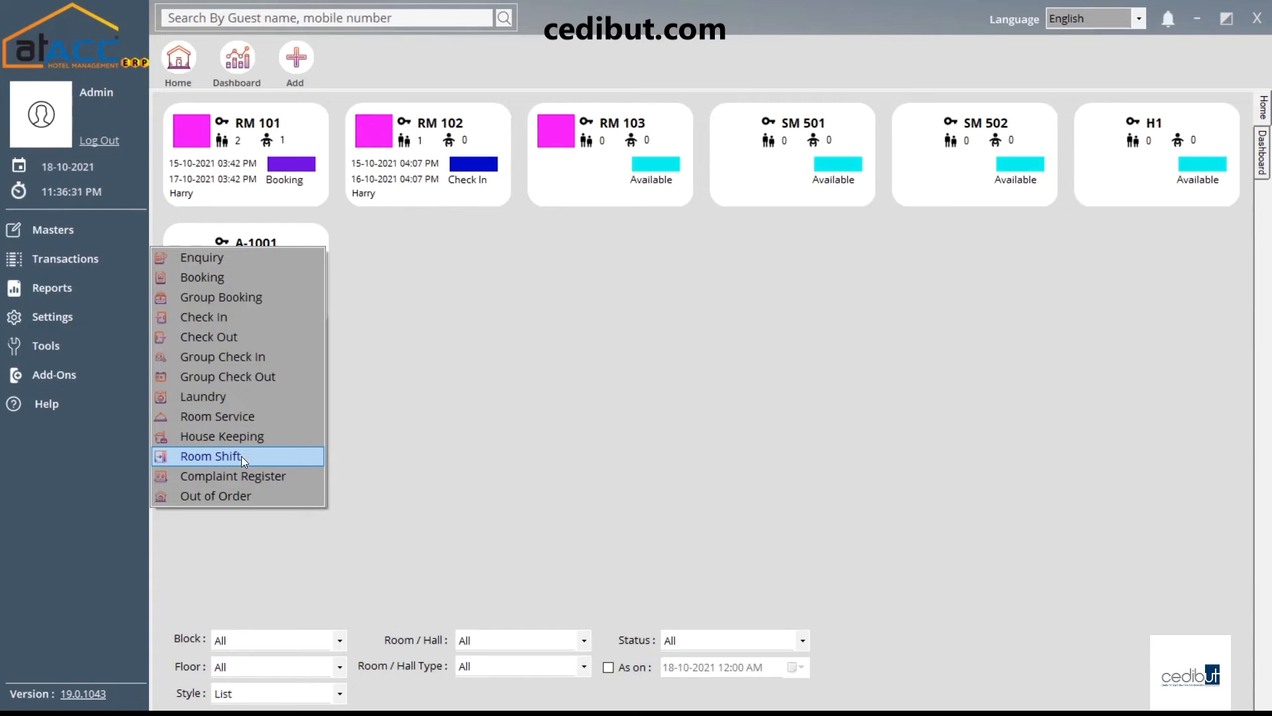
{"action": "left_click", "coordinate": [249, 477]}
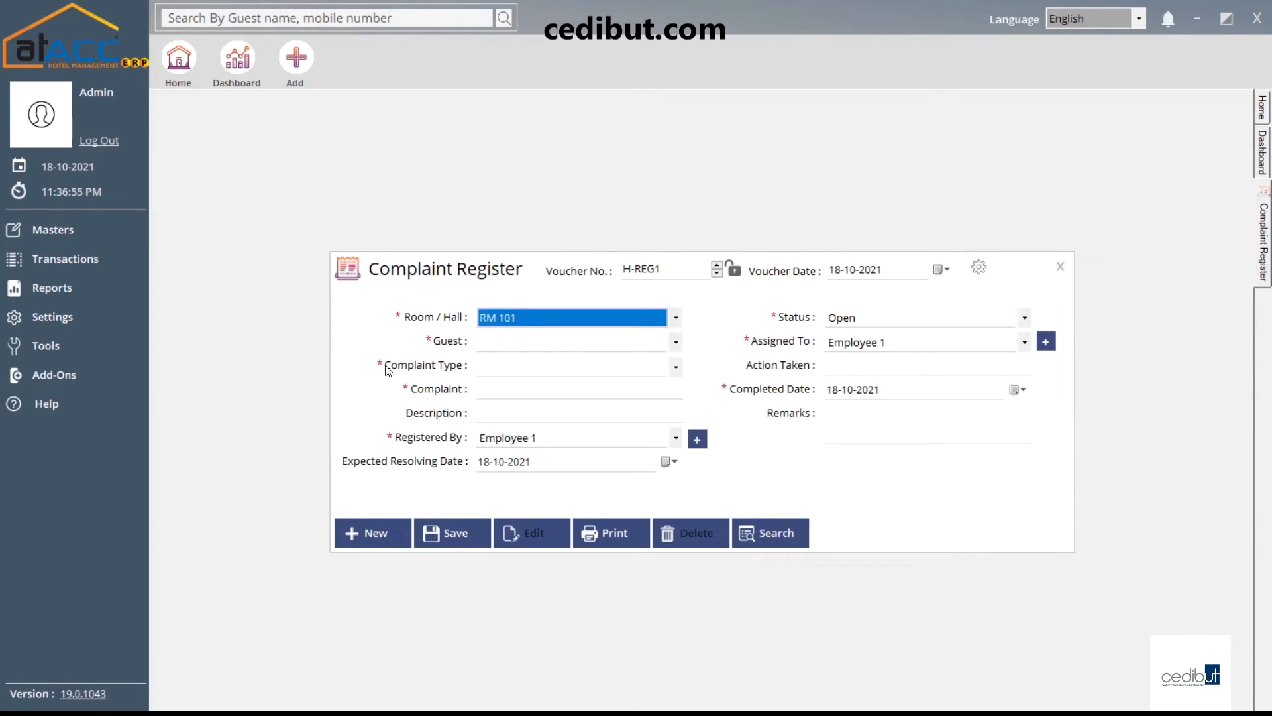
Check the guest list, then enter 'service issue' as the Complaint Type
{"action": "left_click", "coordinate": [512, 341]}
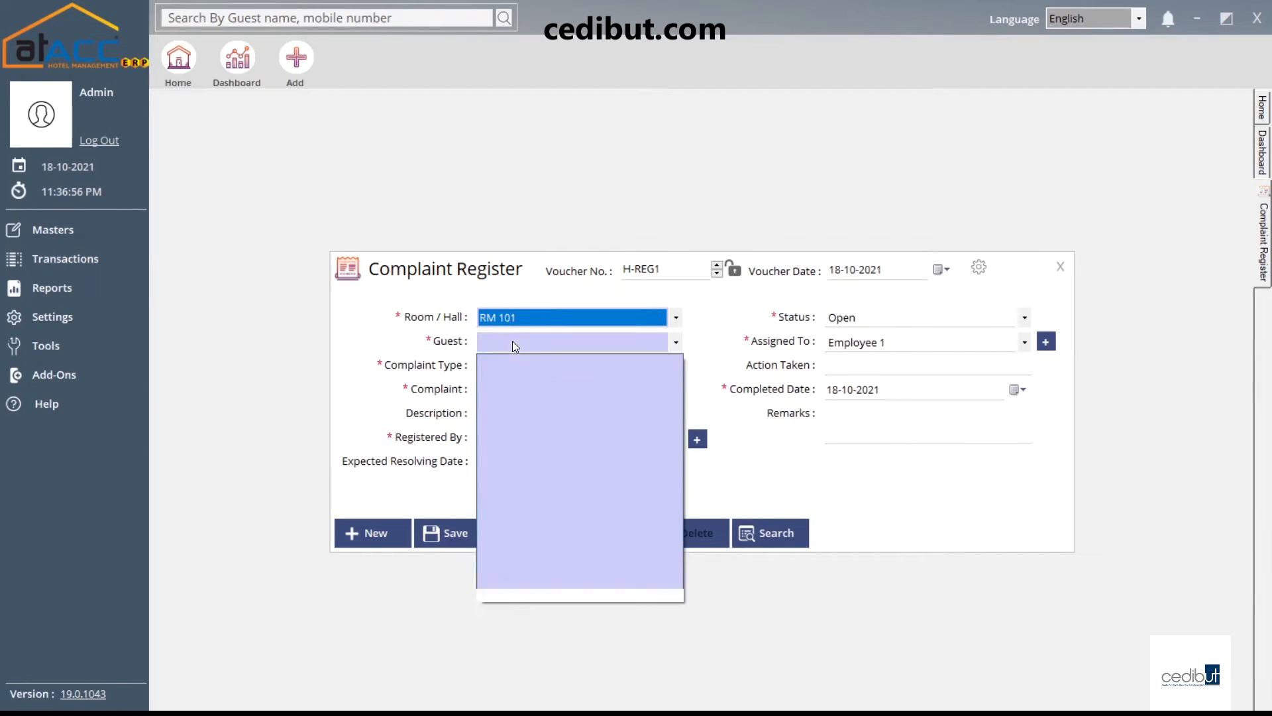
{"action": "left_click", "coordinate": [468, 379]}
{"action": "left_click", "coordinate": [479, 368]}
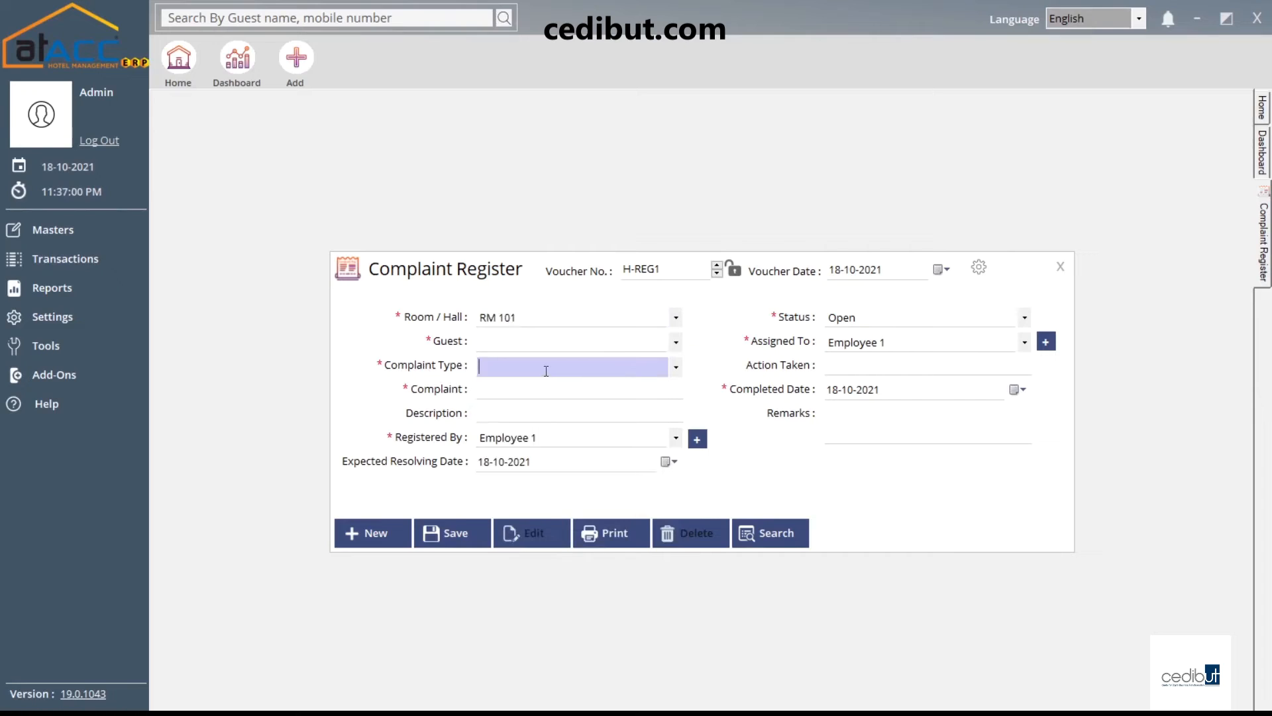
{"action": "type", "text": "service issue"}
Leave Complaint and Description blank and keep Employee 1 as Registered By
{"action": "left_click", "coordinate": [516, 397]}
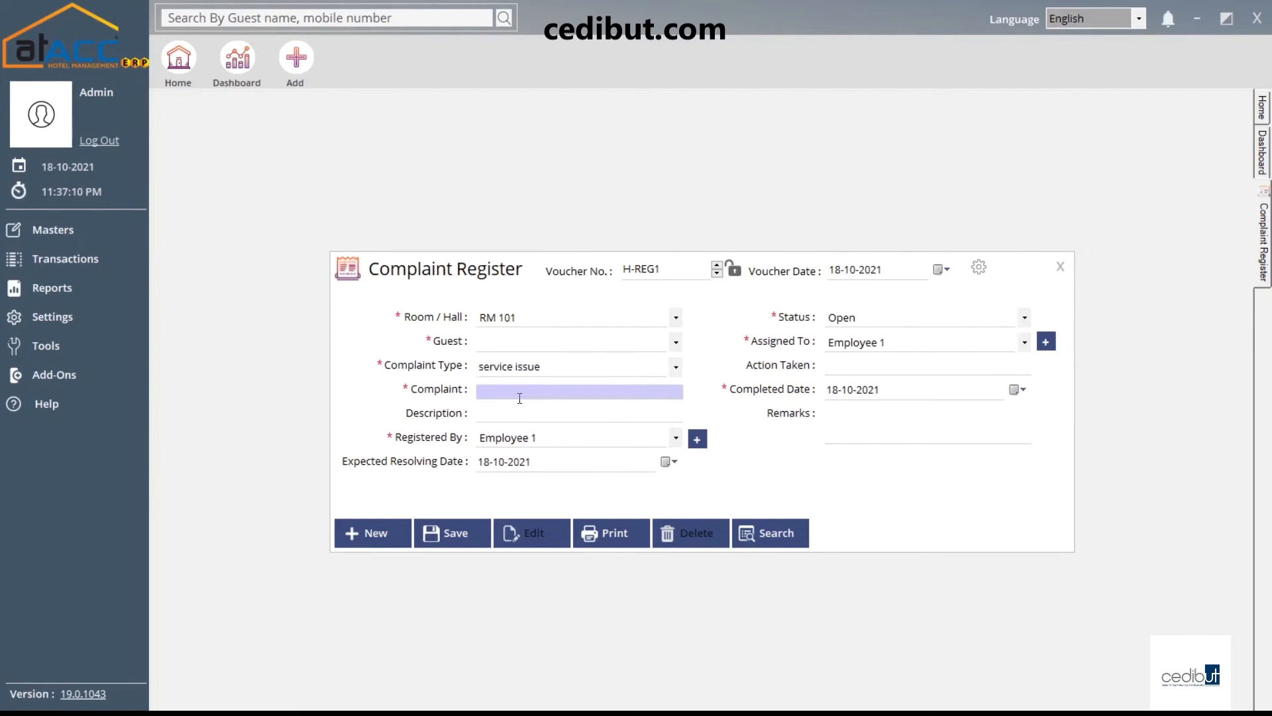
{"action": "left_click", "coordinate": [493, 413]}
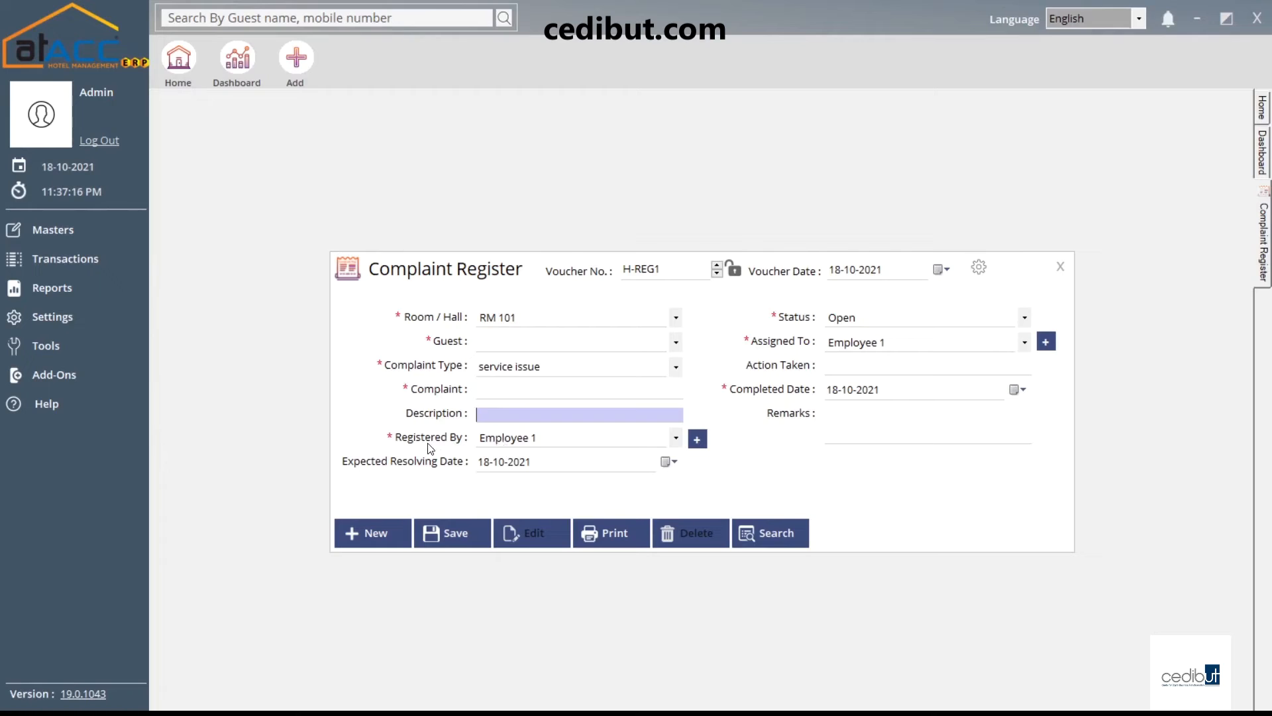
{"action": "left_click", "coordinate": [567, 445]}
{"action": "left_click", "coordinate": [567, 444]}
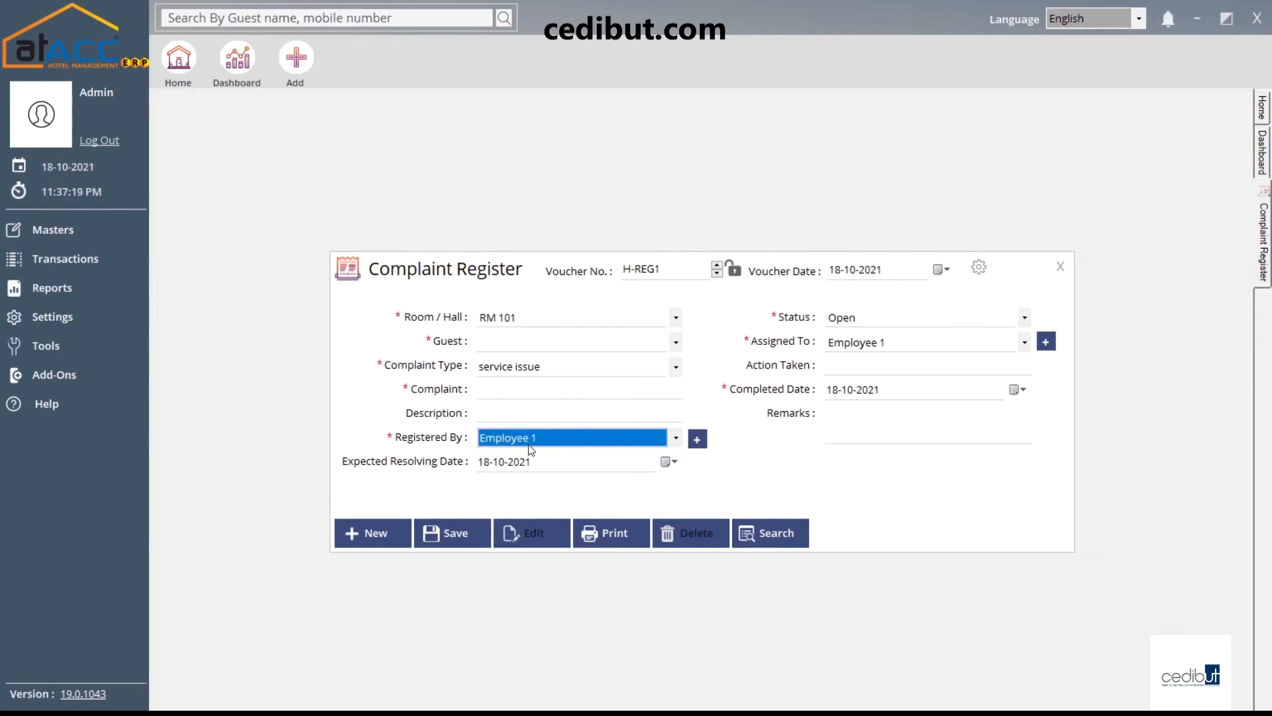
{"action": "left_click", "coordinate": [697, 440]}
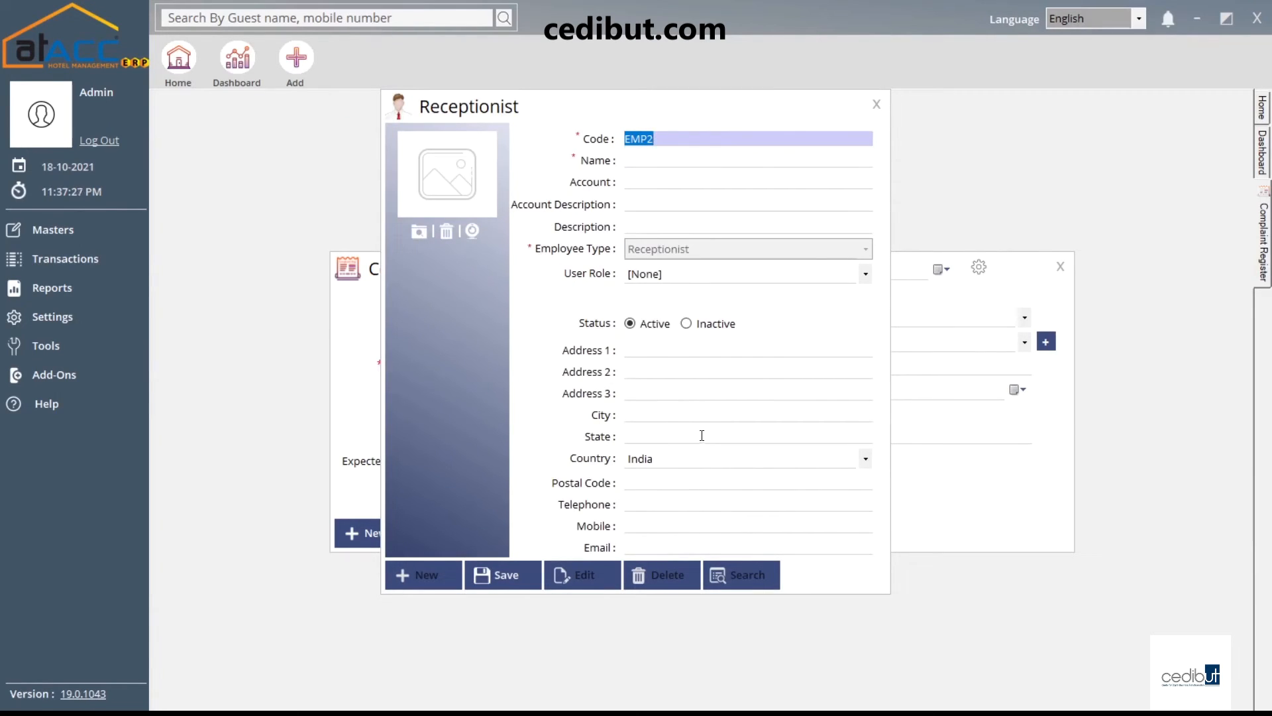
{"action": "left_click", "coordinate": [876, 106]}
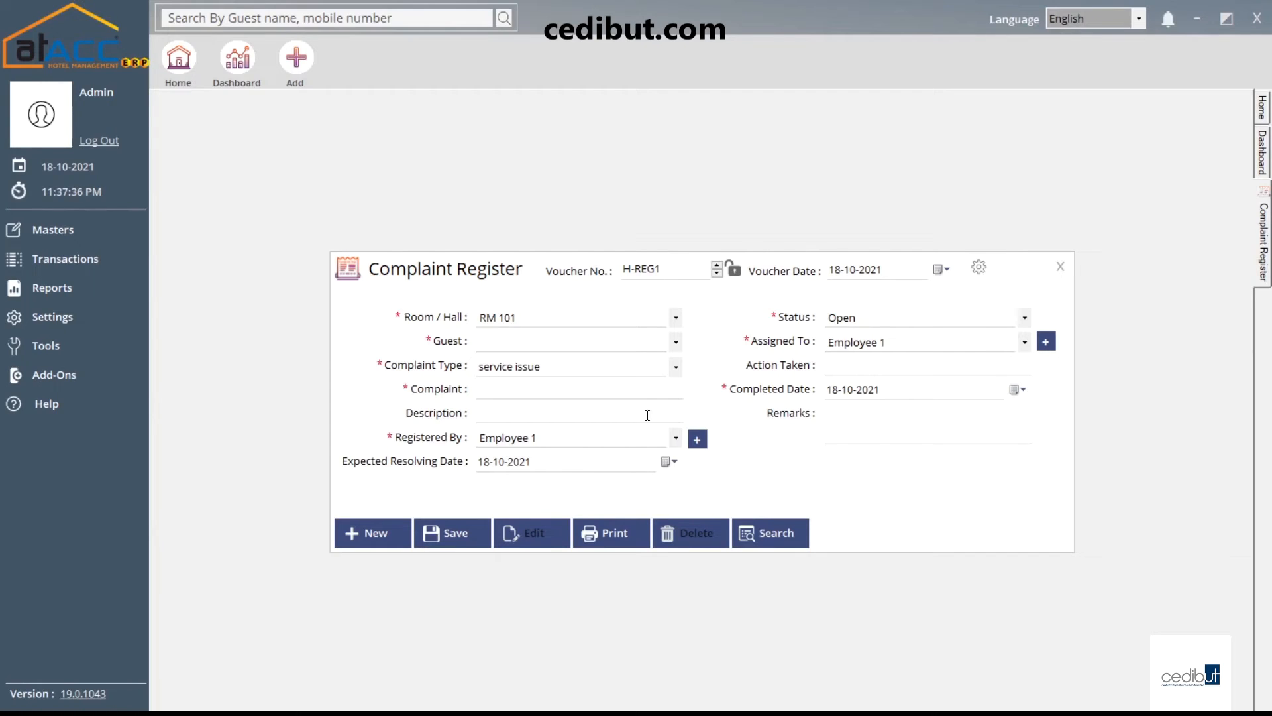
Set the complaint status to Close and keep Employee 1 as the assignee
{"action": "left_click", "coordinate": [859, 322]}
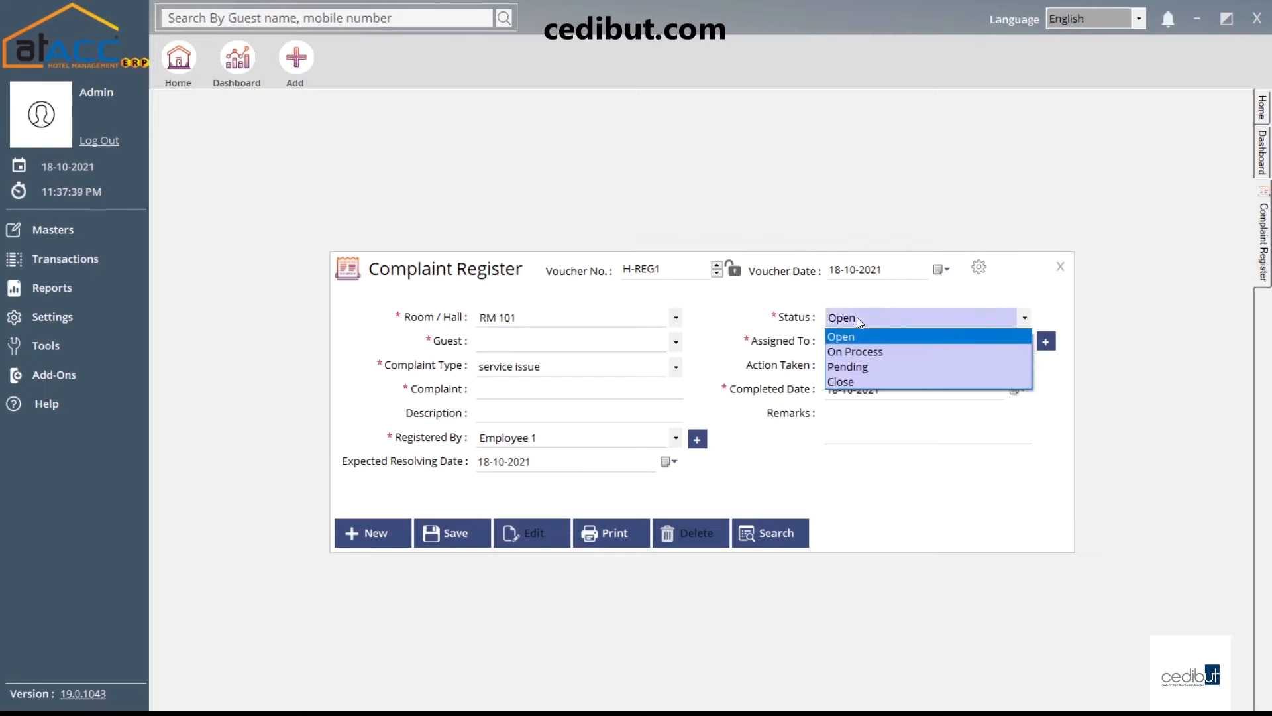
{"action": "left_click", "coordinate": [876, 390]}
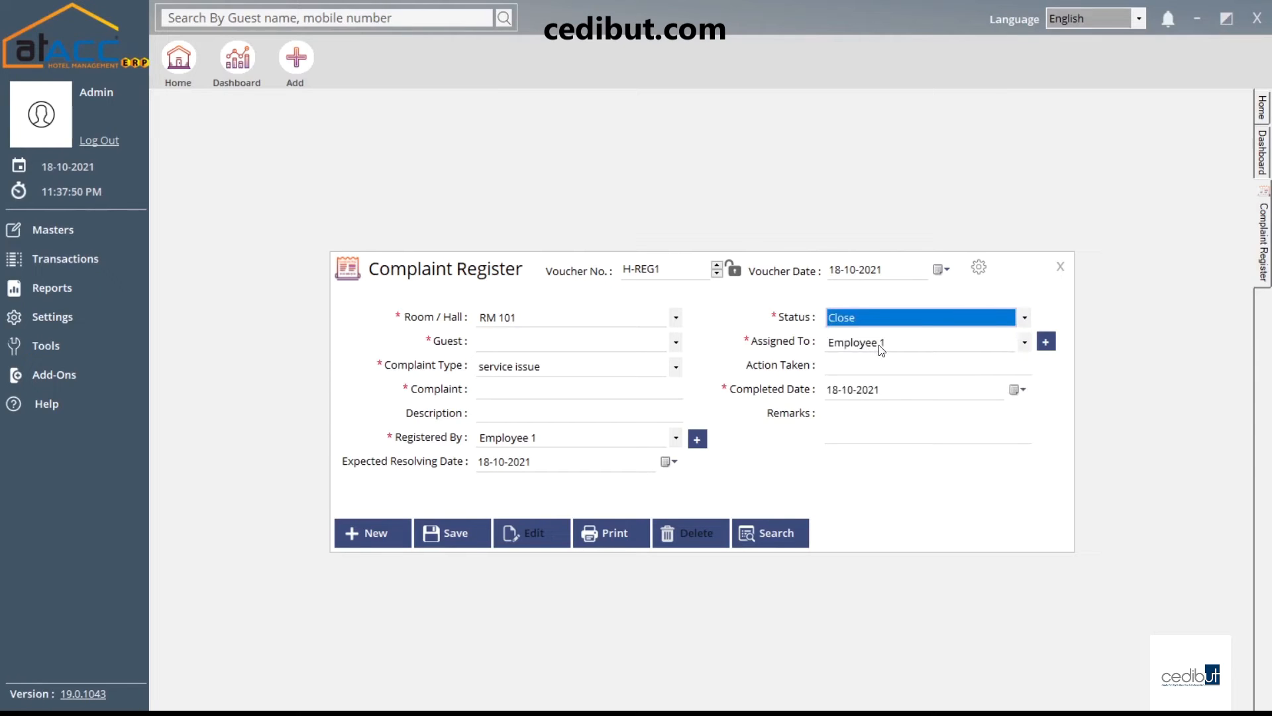
{"action": "left_click", "coordinate": [881, 343]}
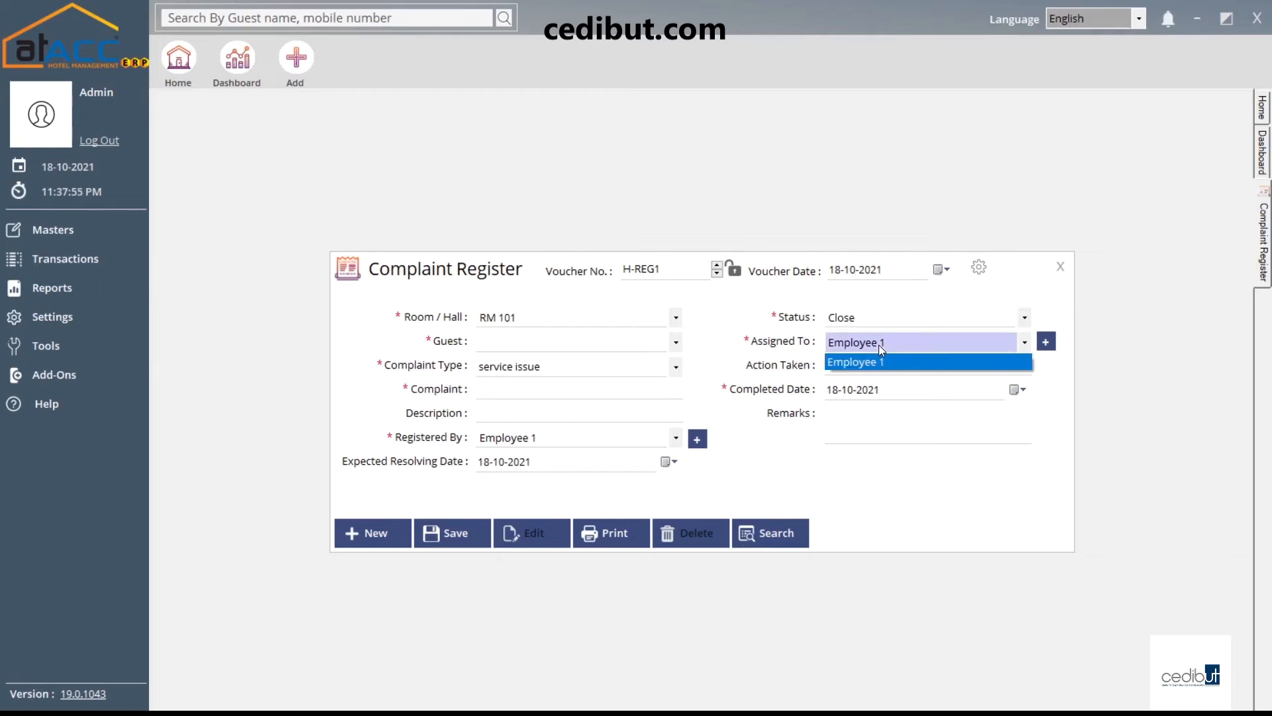
{"action": "left_click", "coordinate": [879, 345]}
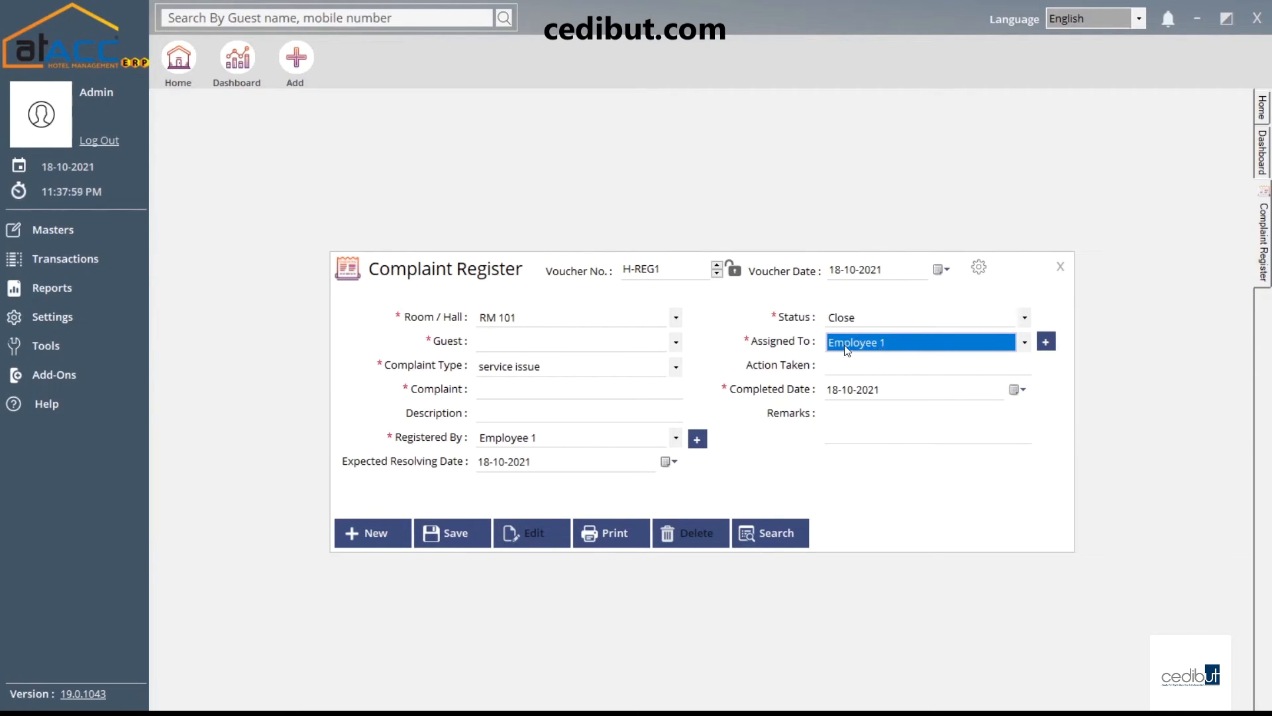
Check the Action Taken, Completed Date and Remarks fields, then close Complaint Register H-REG1
{"action": "left_click", "coordinate": [843, 366]}
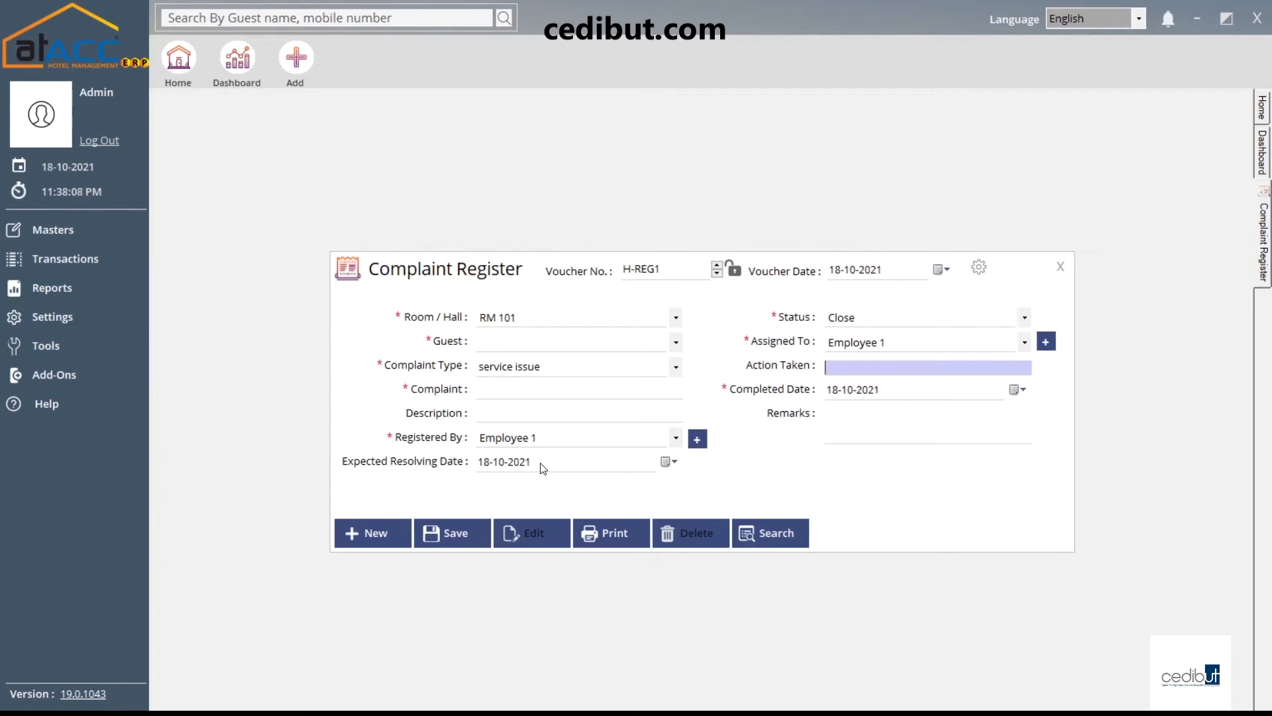
{"action": "left_click", "coordinate": [921, 397]}
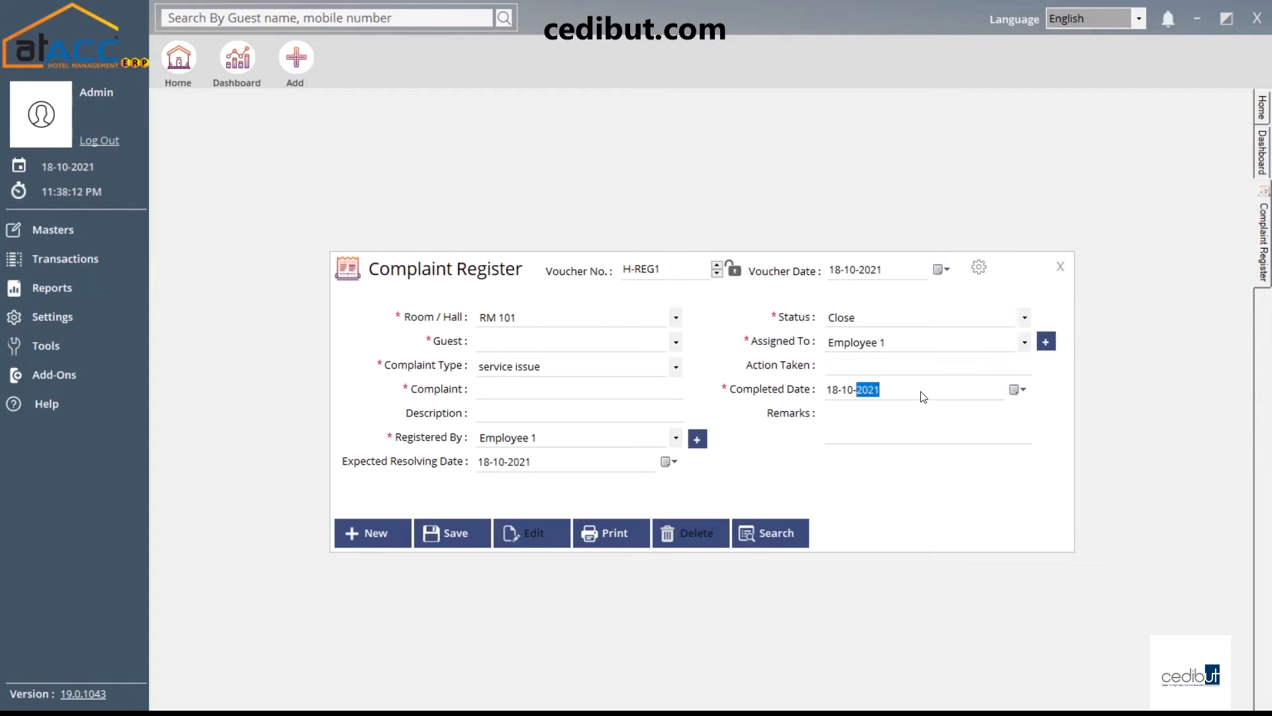
{"action": "left_click", "coordinate": [862, 434]}
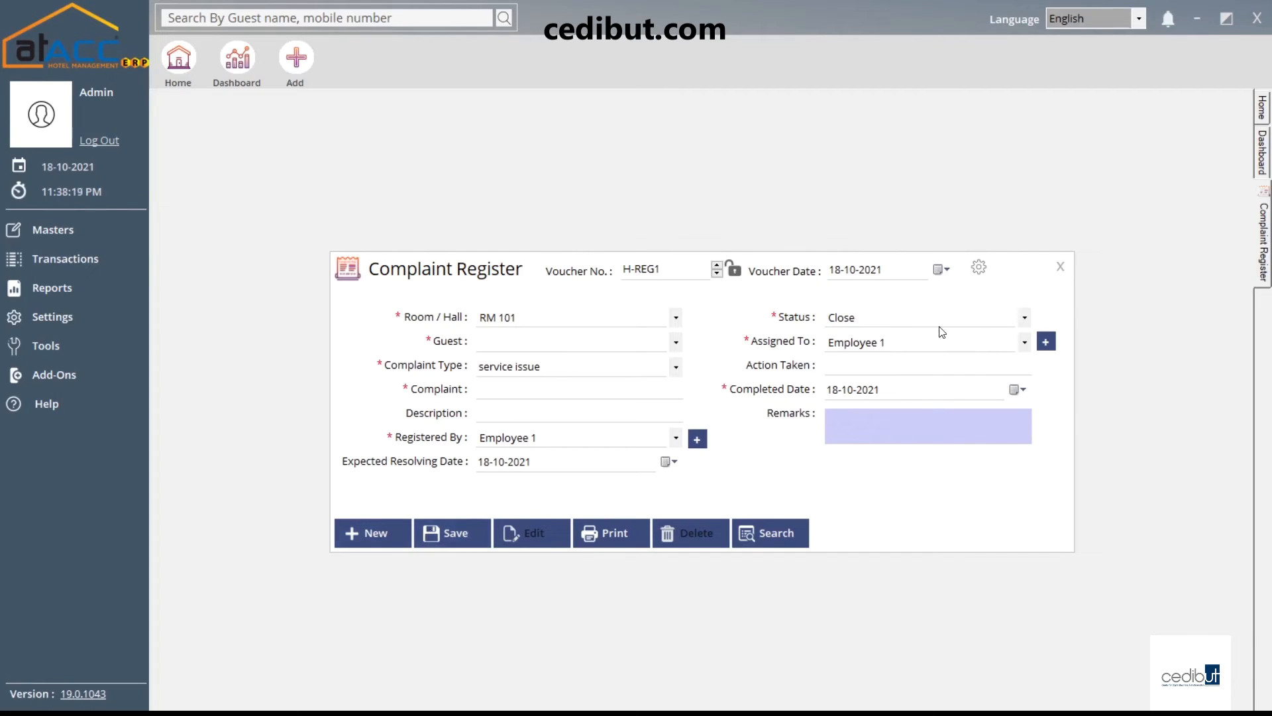
{"action": "left_click", "coordinate": [1058, 266]}
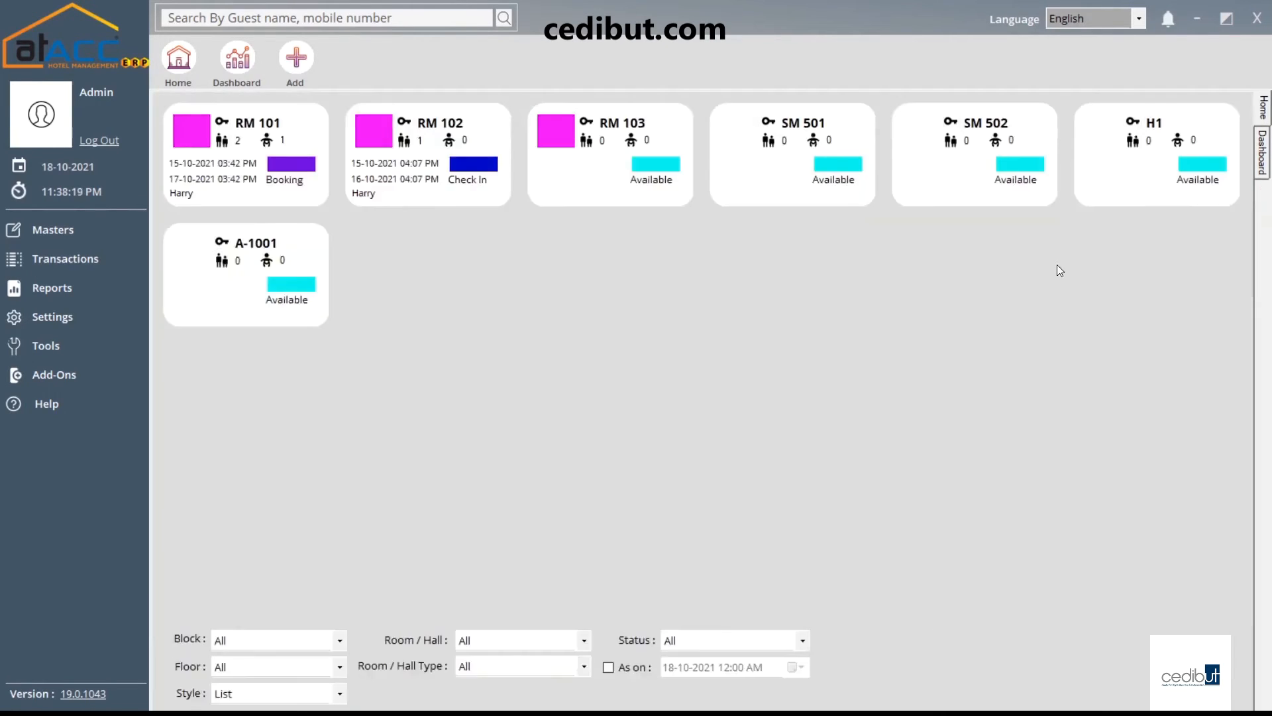
{"action": "left_click", "coordinate": [100, 261]}
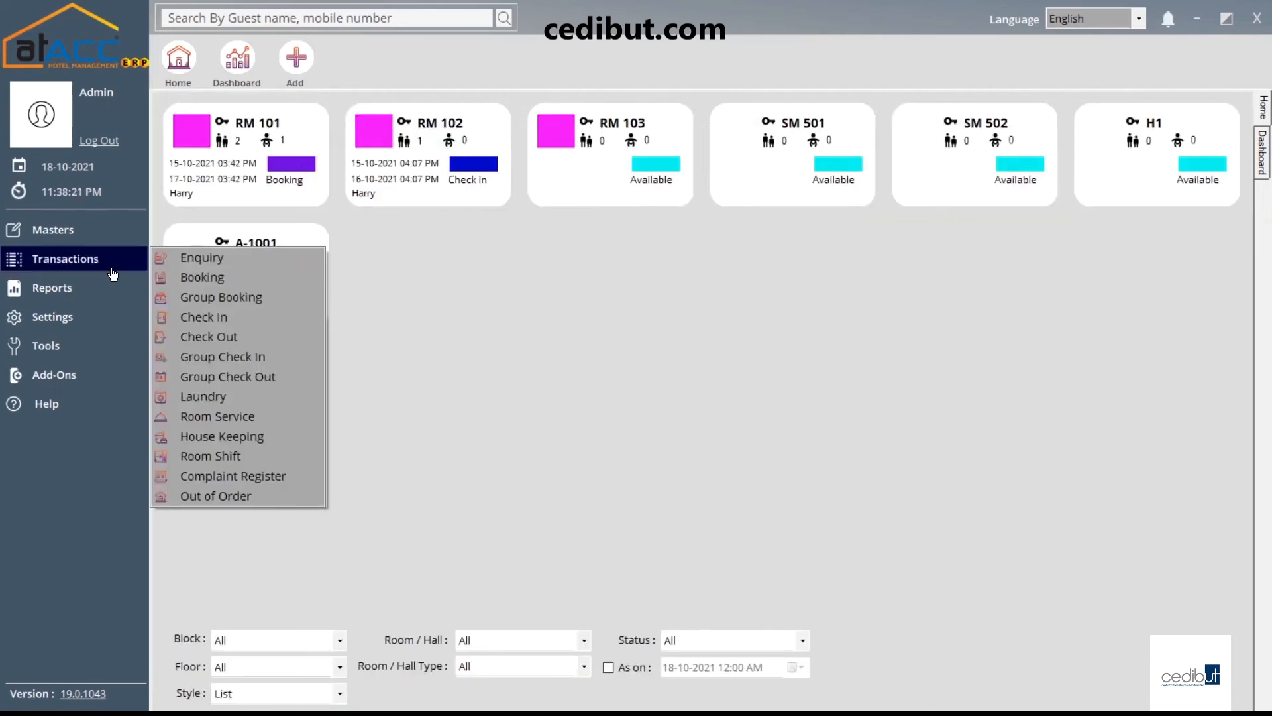
{"action": "left_click", "coordinate": [241, 500]}
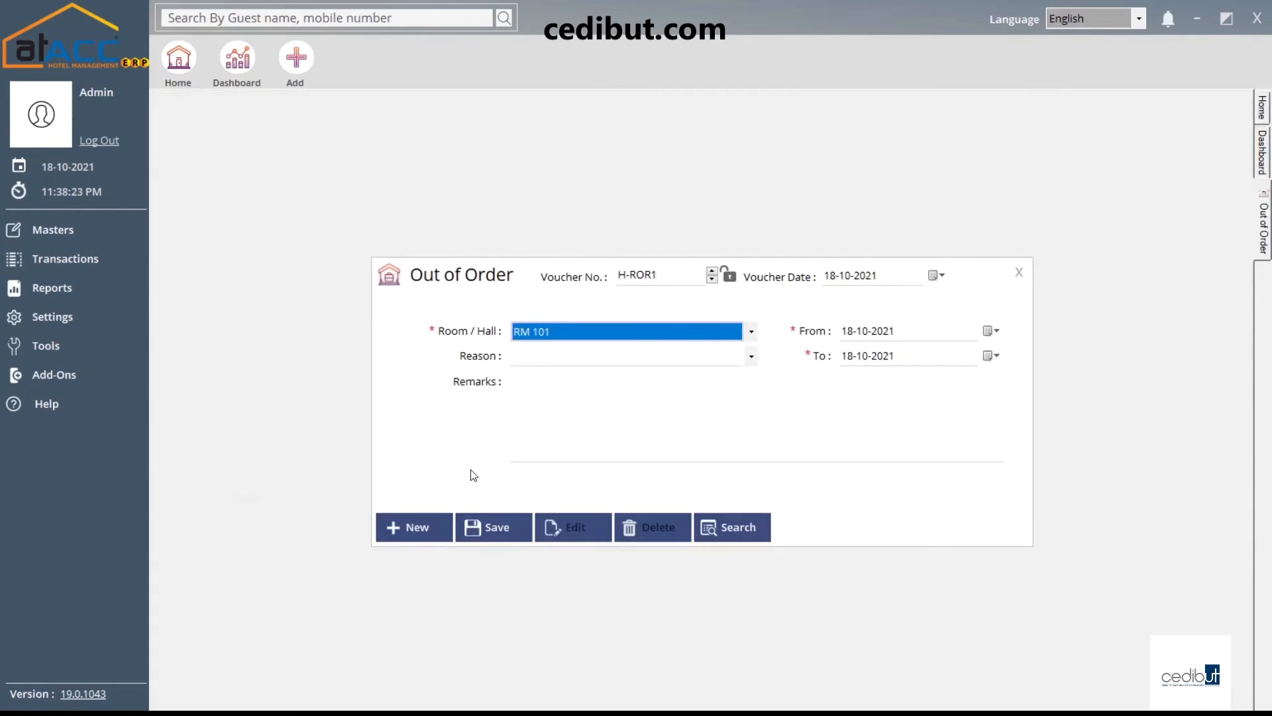
{"action": "left_click", "coordinate": [639, 356]}
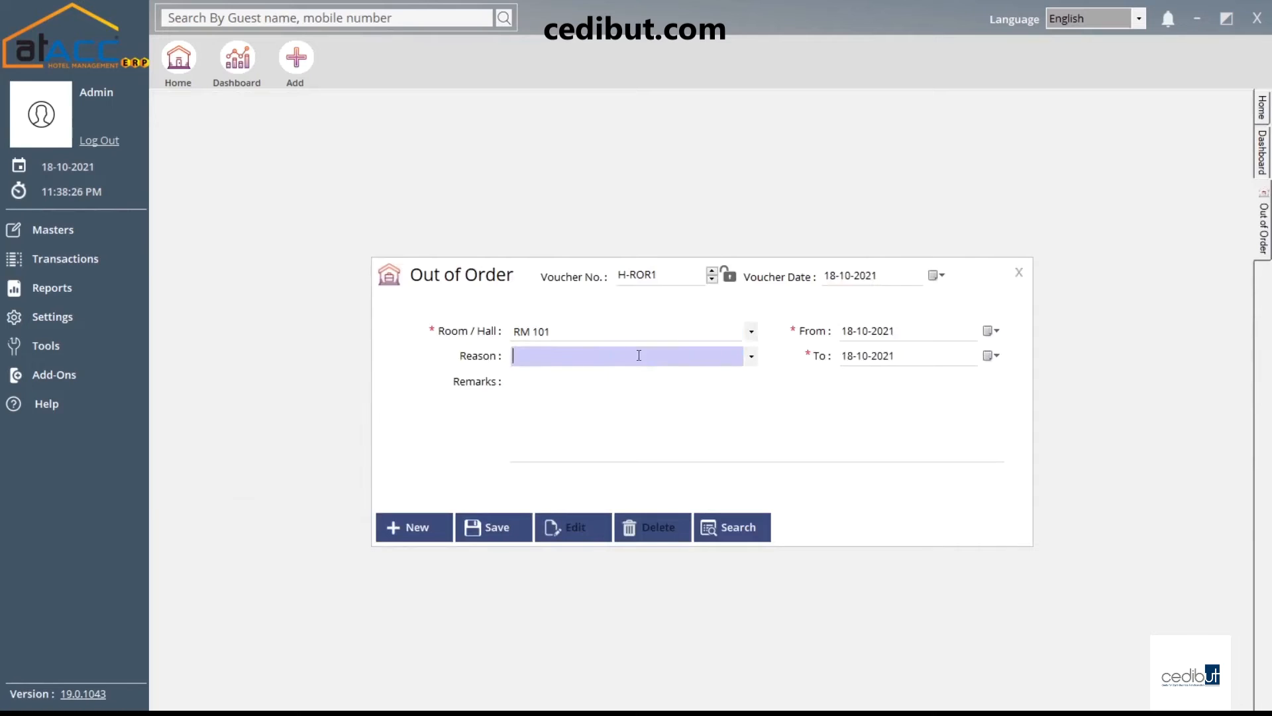
{"action": "left_click", "coordinate": [633, 330]}
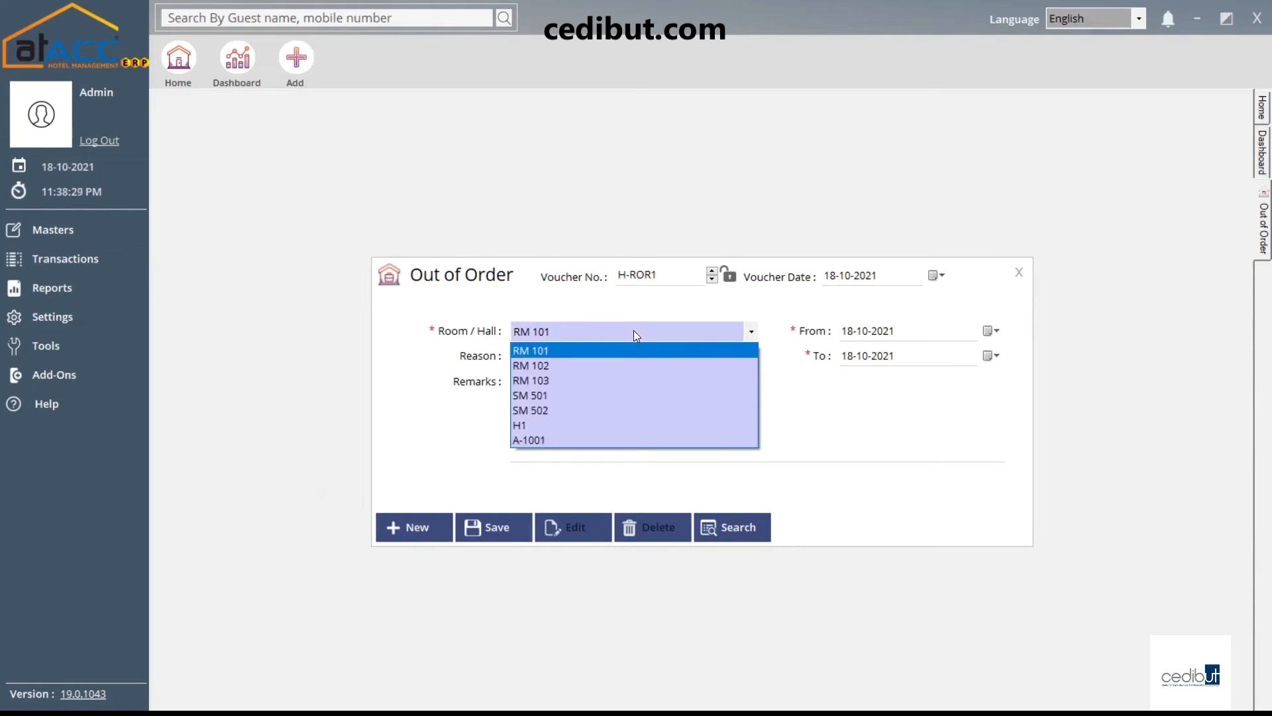
{"action": "left_click", "coordinate": [562, 351]}
{"action": "left_click", "coordinate": [568, 356]}
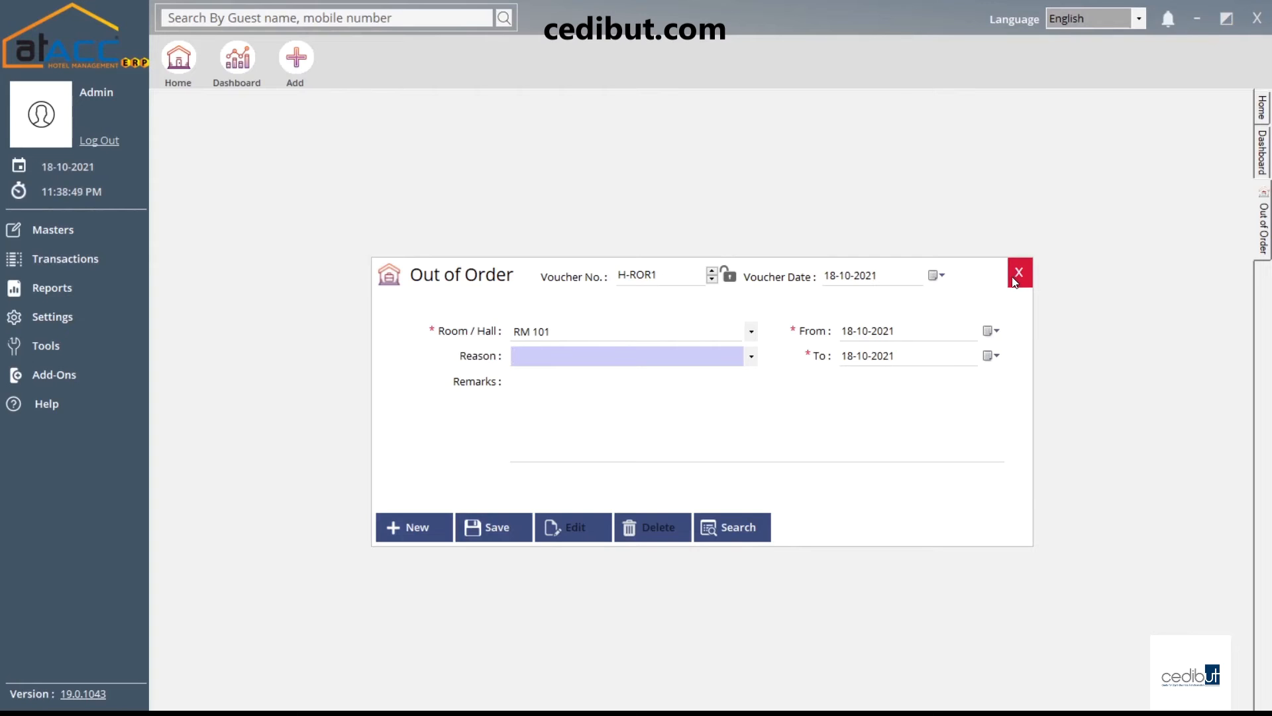
{"action": "left_click", "coordinate": [1016, 276]}
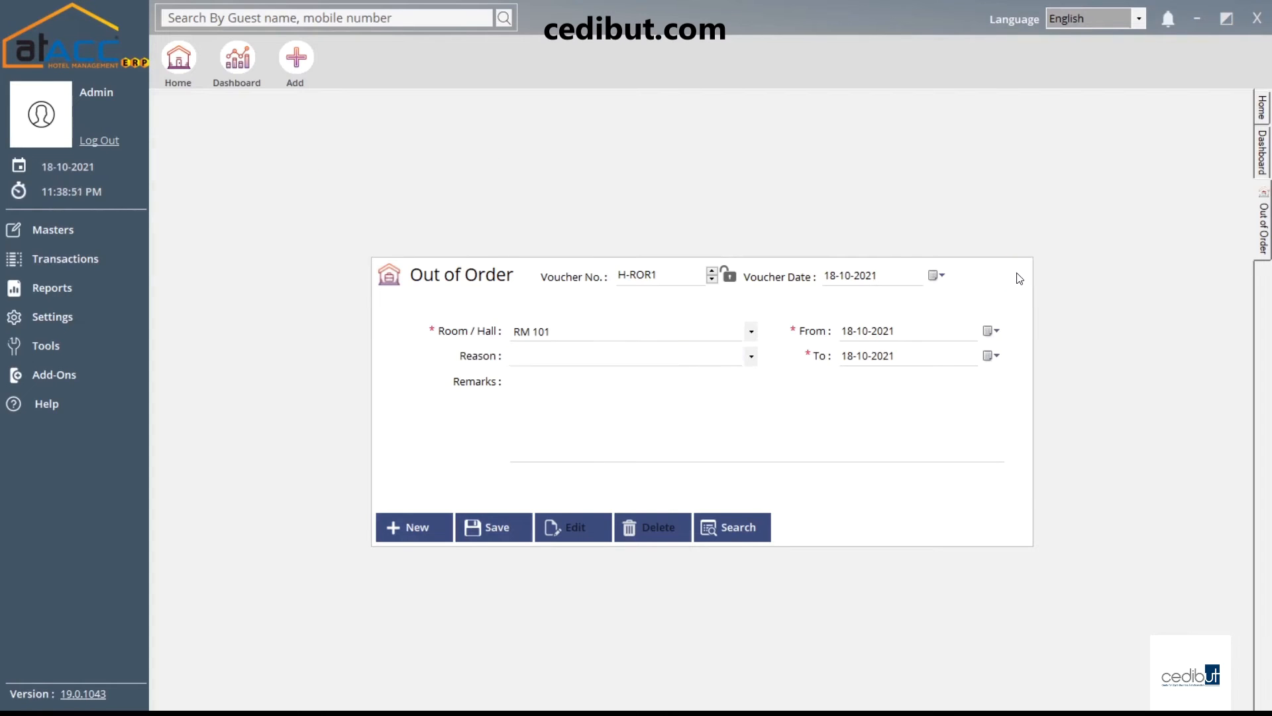
{"action": "left_click", "coordinate": [106, 262]}
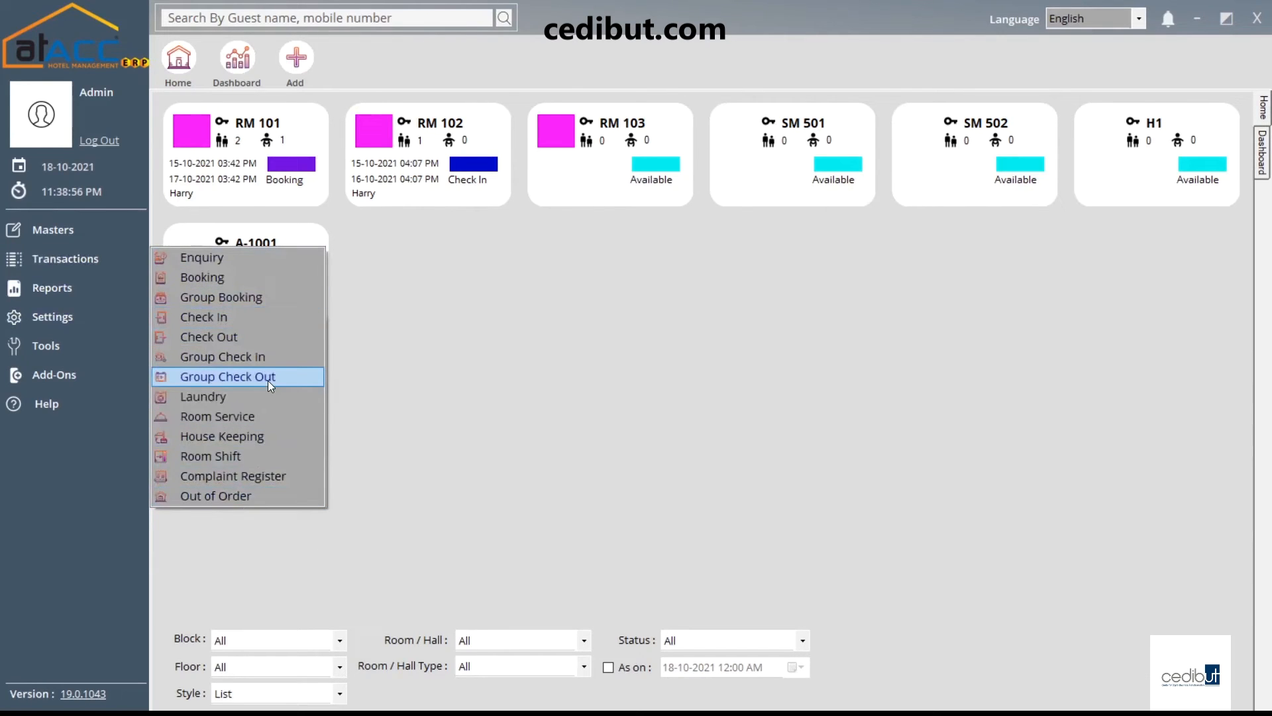
{"action": "left_click", "coordinate": [371, 330]}
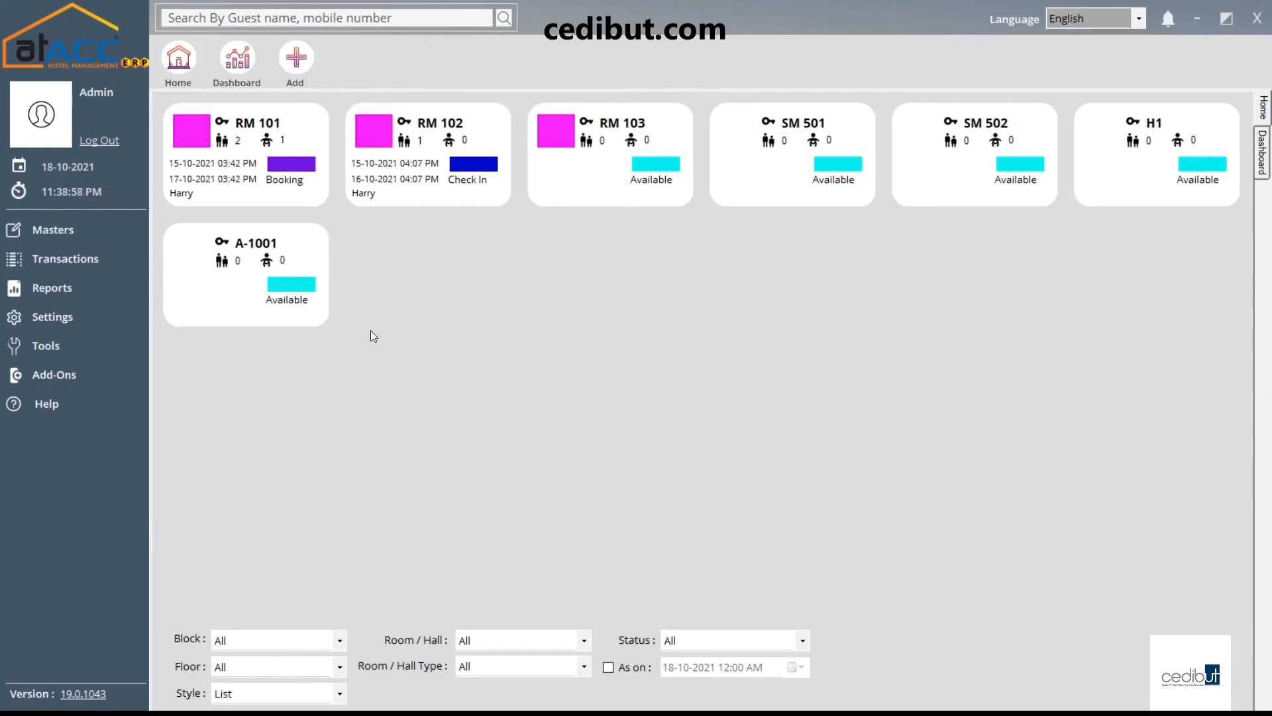
{"action": "left_click", "coordinate": [97, 290]}
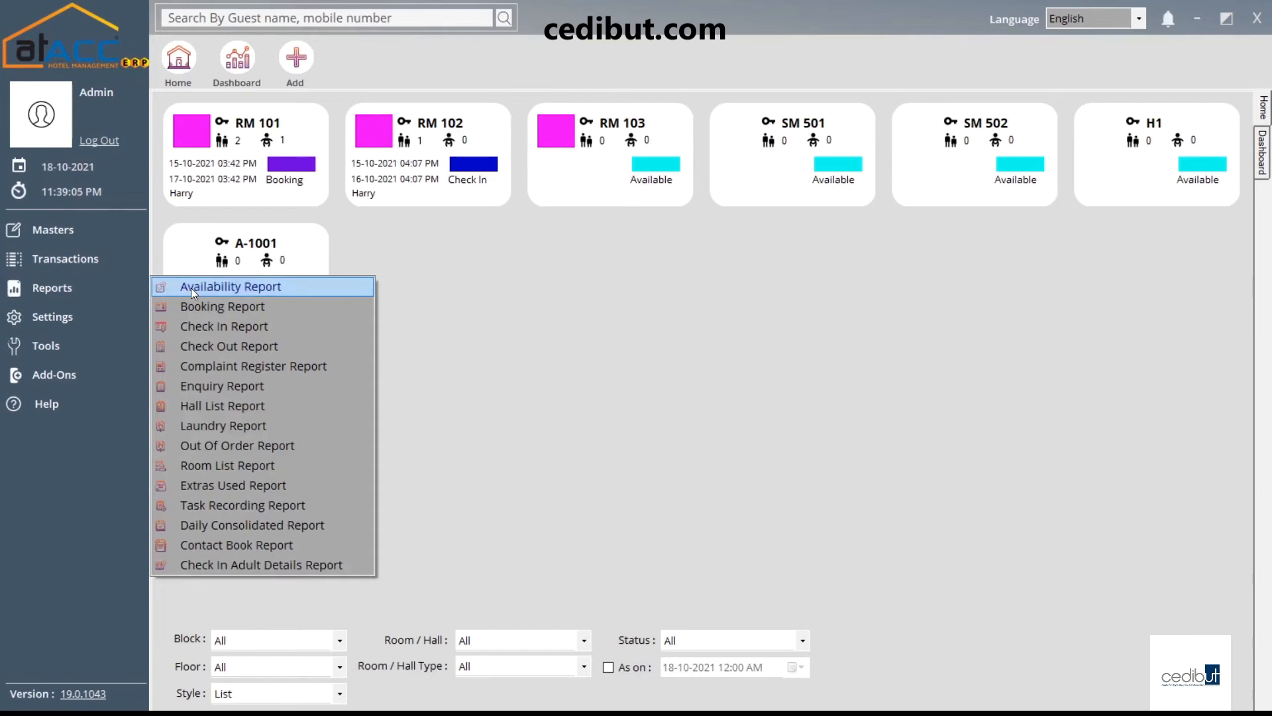
{"action": "left_click", "coordinate": [236, 287]}
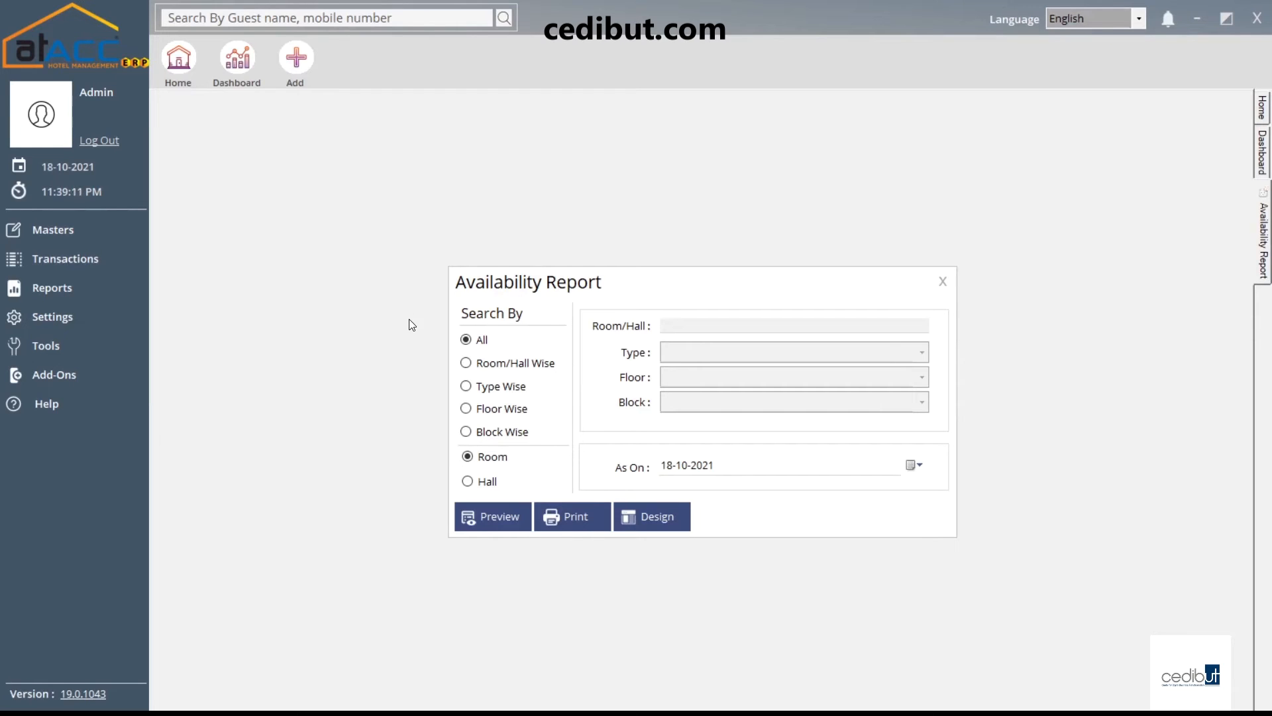
{"action": "left_click", "coordinate": [518, 365]}
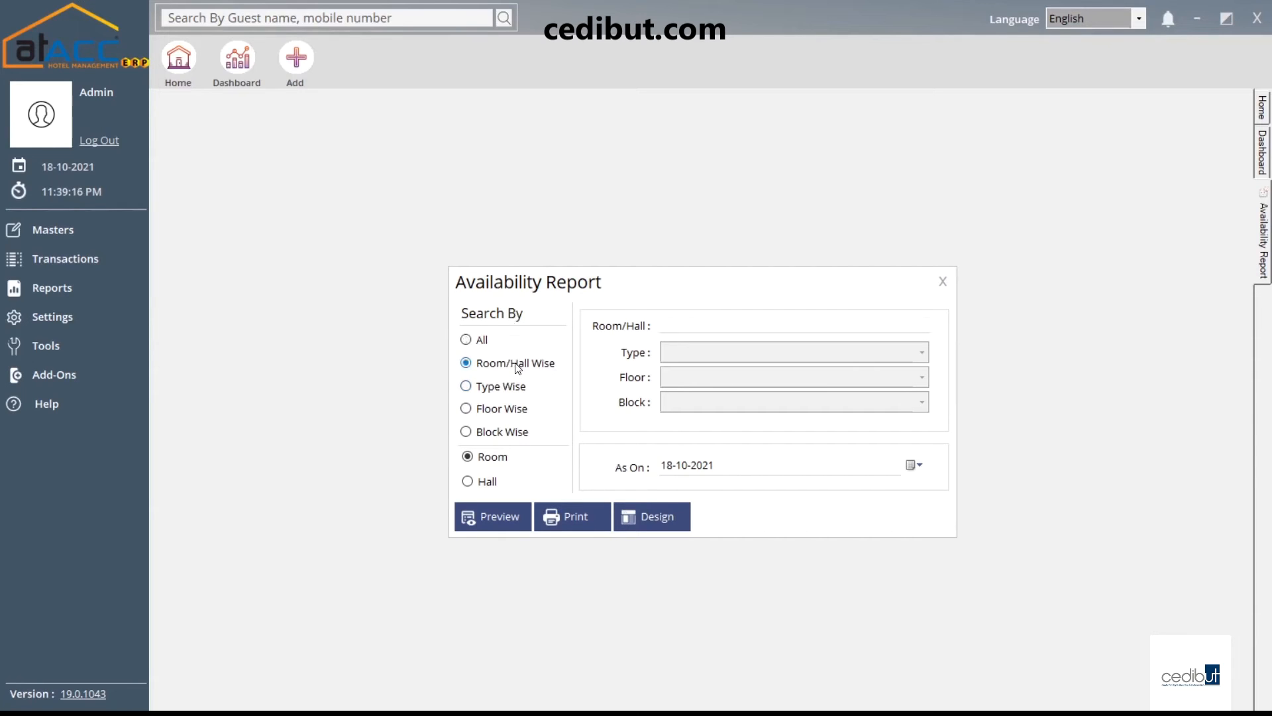
{"action": "left_click", "coordinate": [942, 281]}
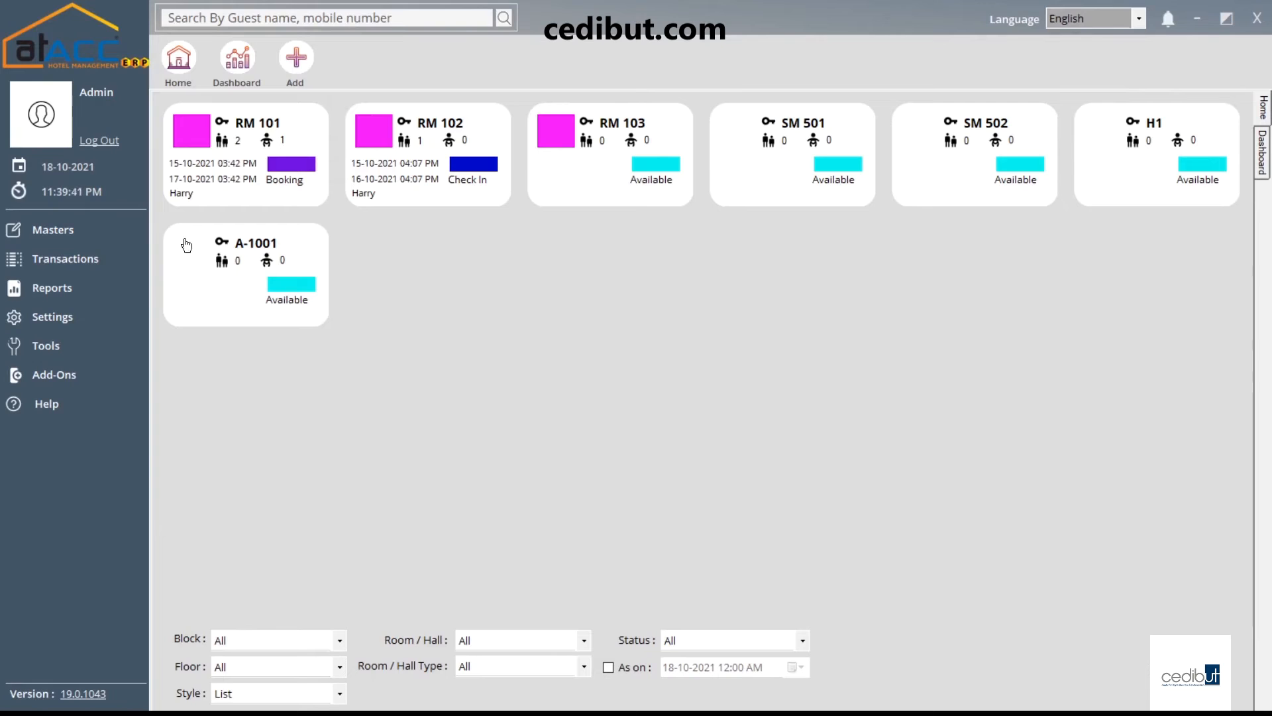
Open the Availability Report options and filter by room, selecting RM 102
{"action": "left_click", "coordinate": [104, 290]}
{"action": "left_click", "coordinate": [281, 288]}
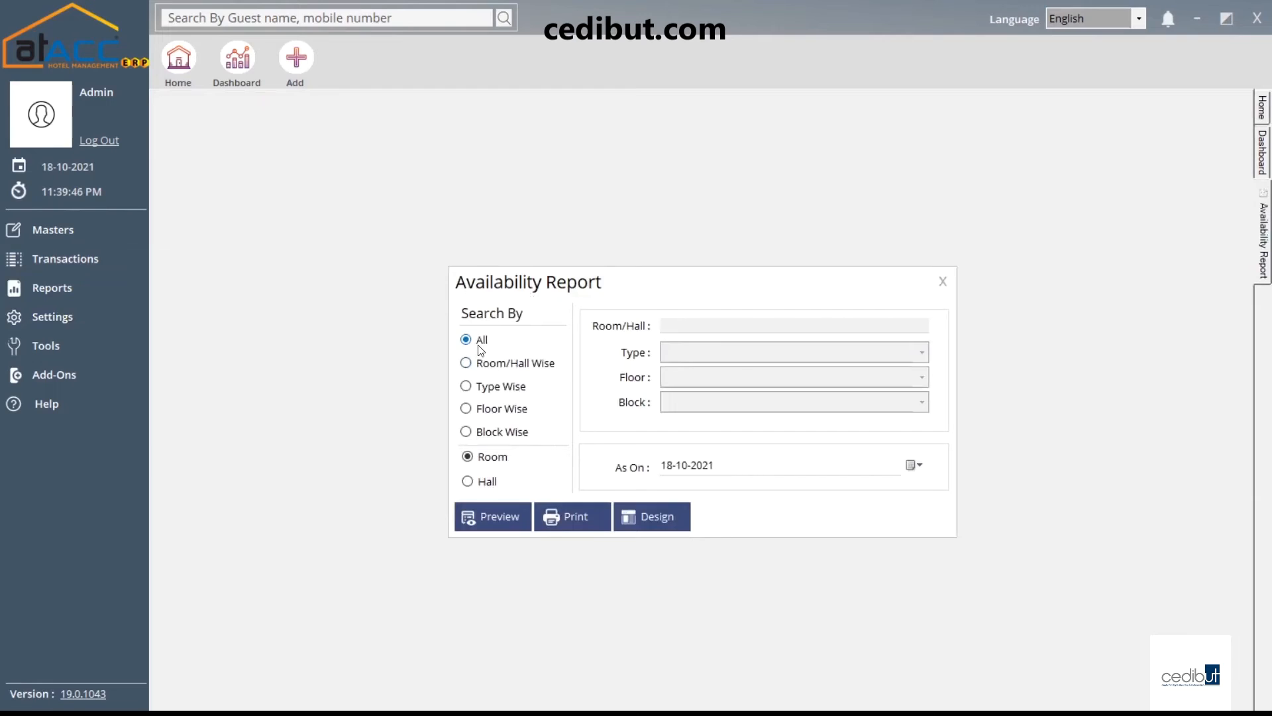
{"action": "left_click", "coordinate": [495, 366]}
{"action": "left_click", "coordinate": [669, 322]}
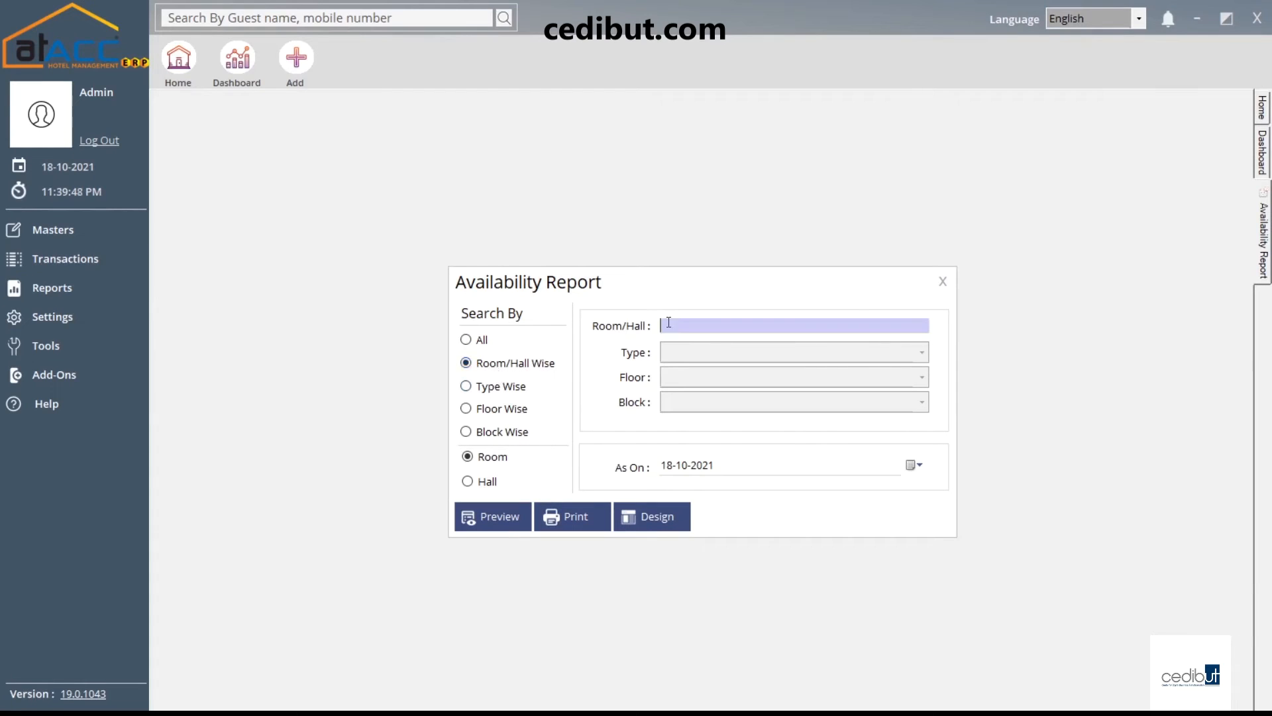
{"action": "type", "text": "e"}
{"action": "key", "text": "BackSpace"}
{"action": "type", "text": "rM 101"}
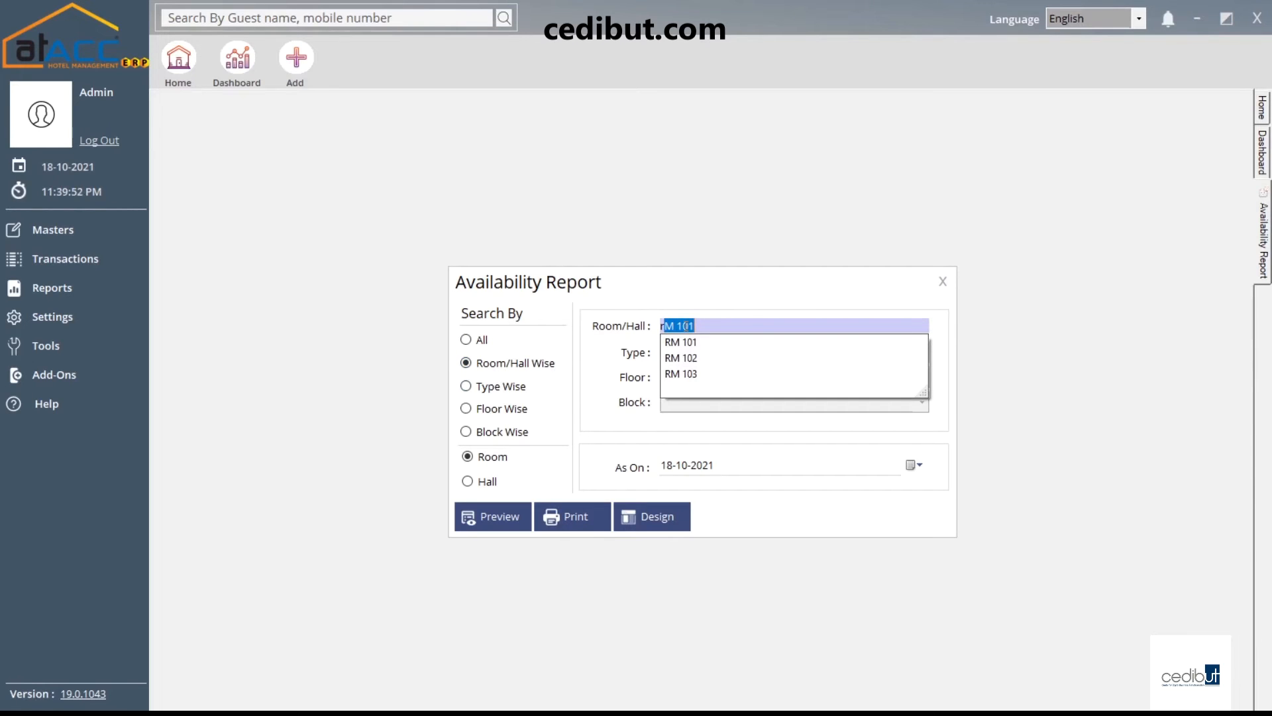
{"action": "key", "text": "Down"}
{"action": "key", "text": "Return"}
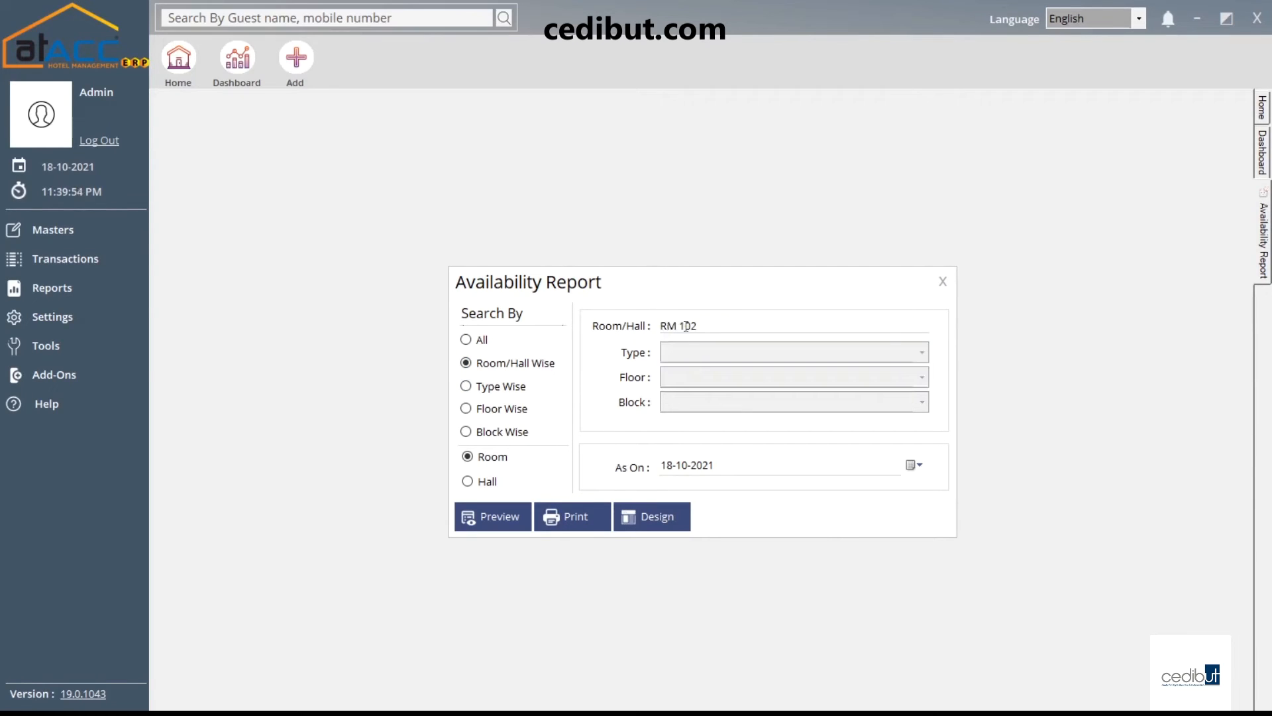
Try the Type Wise and Floor Wise filters, then preview all rooms and close the report
{"action": "left_click", "coordinate": [502, 392]}
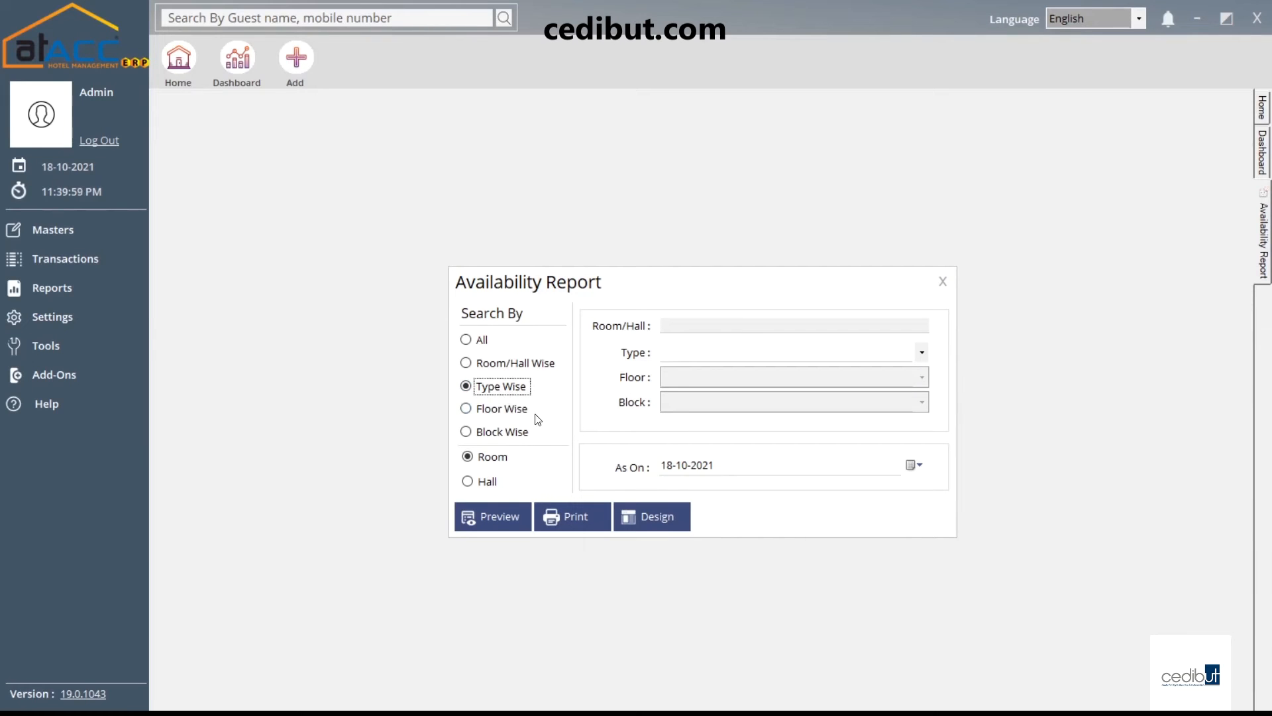
{"action": "left_click", "coordinate": [513, 417]}
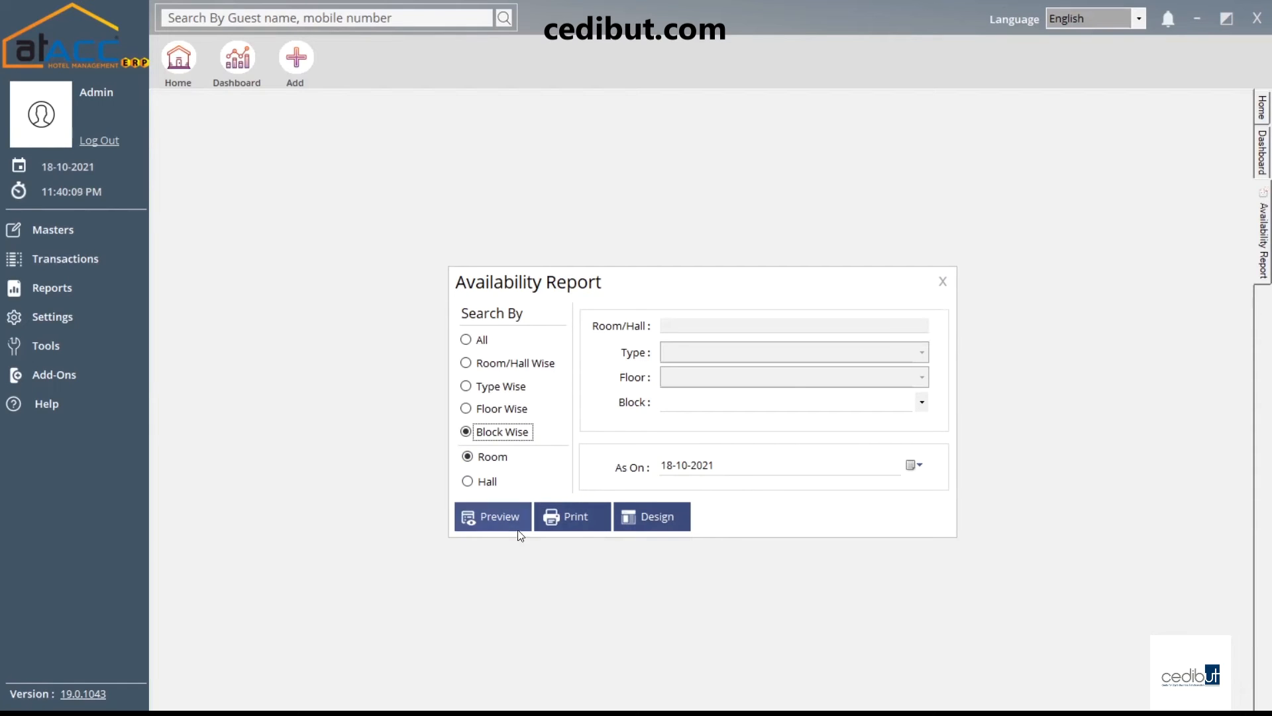
{"action": "left_click", "coordinate": [484, 341]}
{"action": "left_click", "coordinate": [499, 515]}
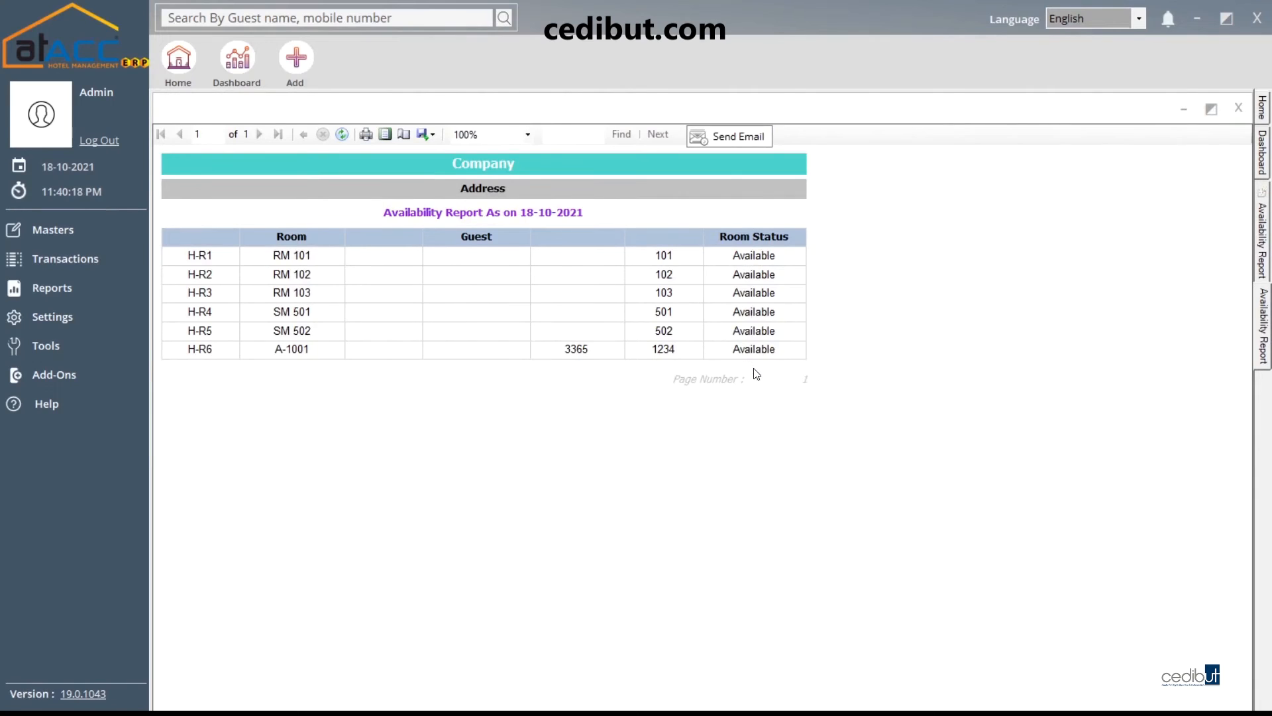
{"action": "left_click", "coordinate": [1233, 107]}
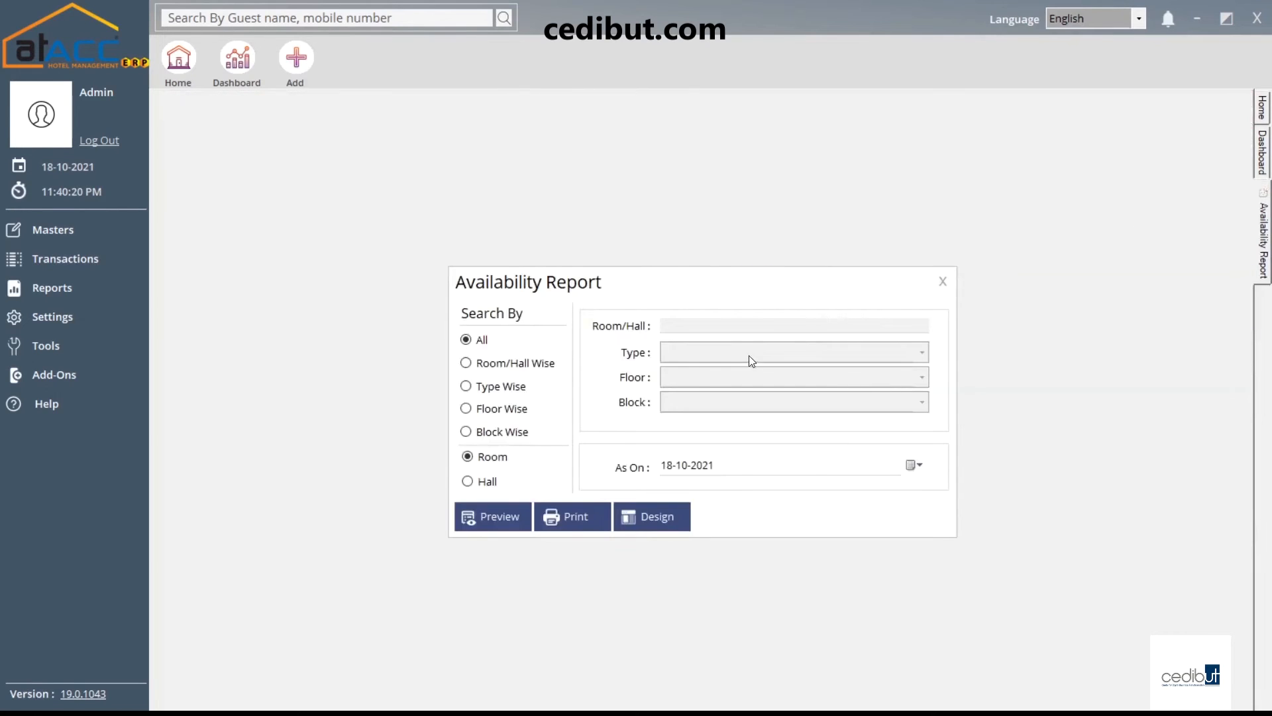
{"action": "left_click", "coordinate": [943, 281]}
{"action": "left_click", "coordinate": [76, 297]}
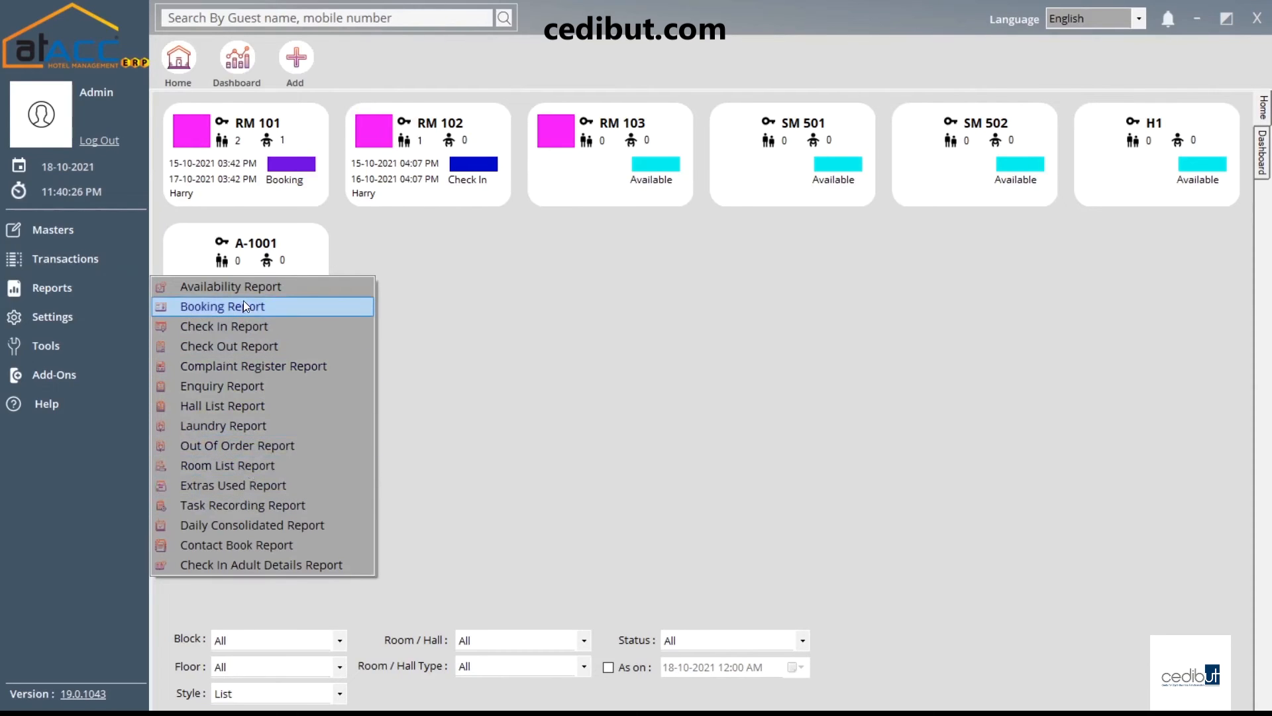
{"action": "left_click", "coordinate": [292, 310]}
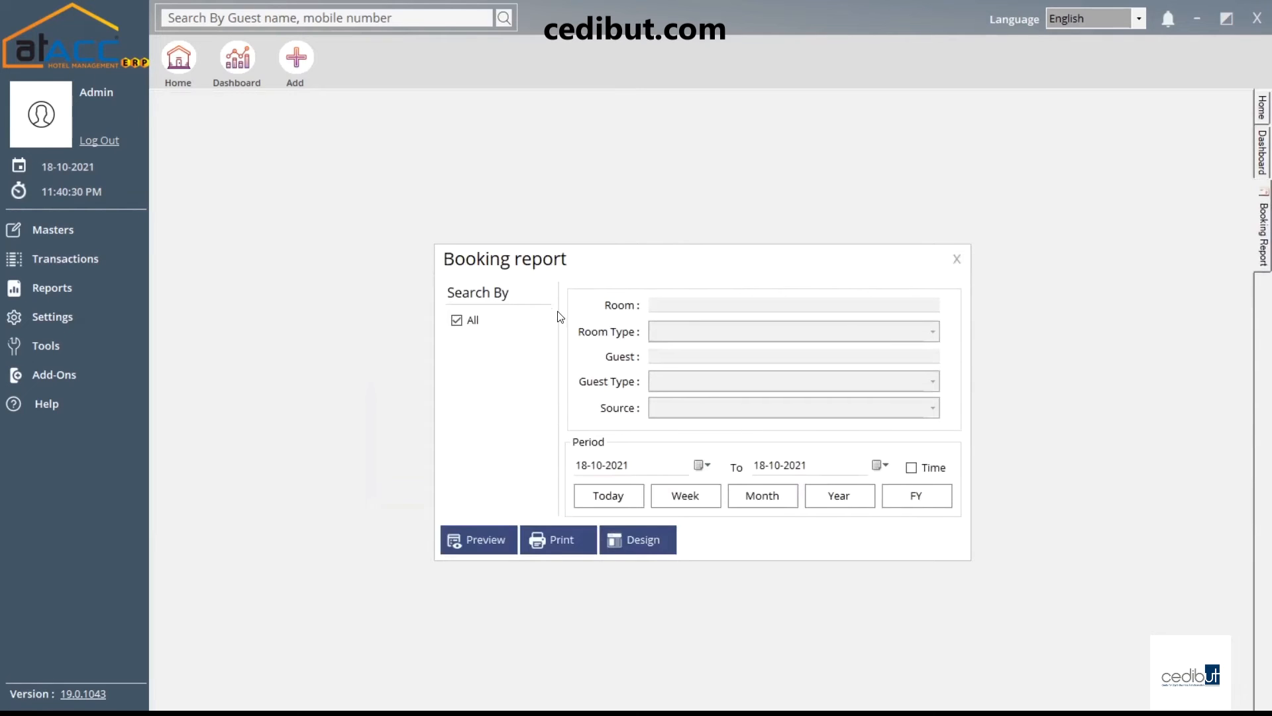
{"action": "left_click", "coordinate": [456, 320]}
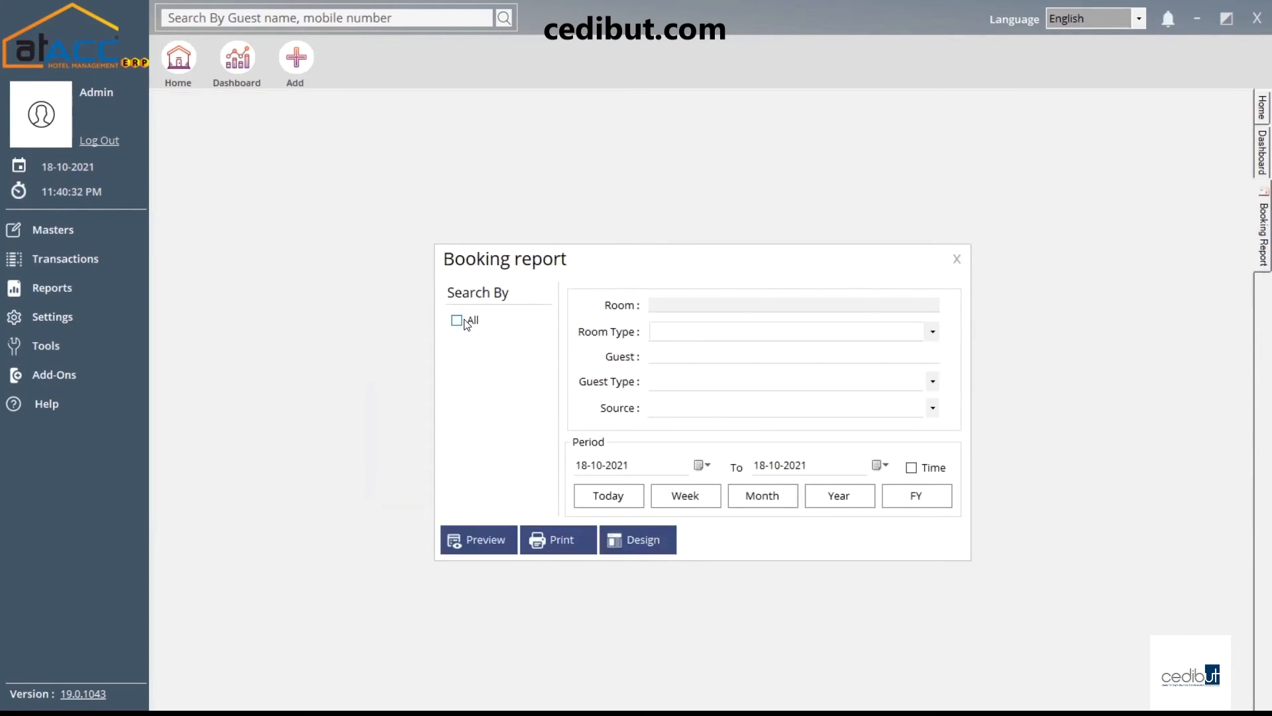
{"action": "left_click", "coordinate": [687, 304]}
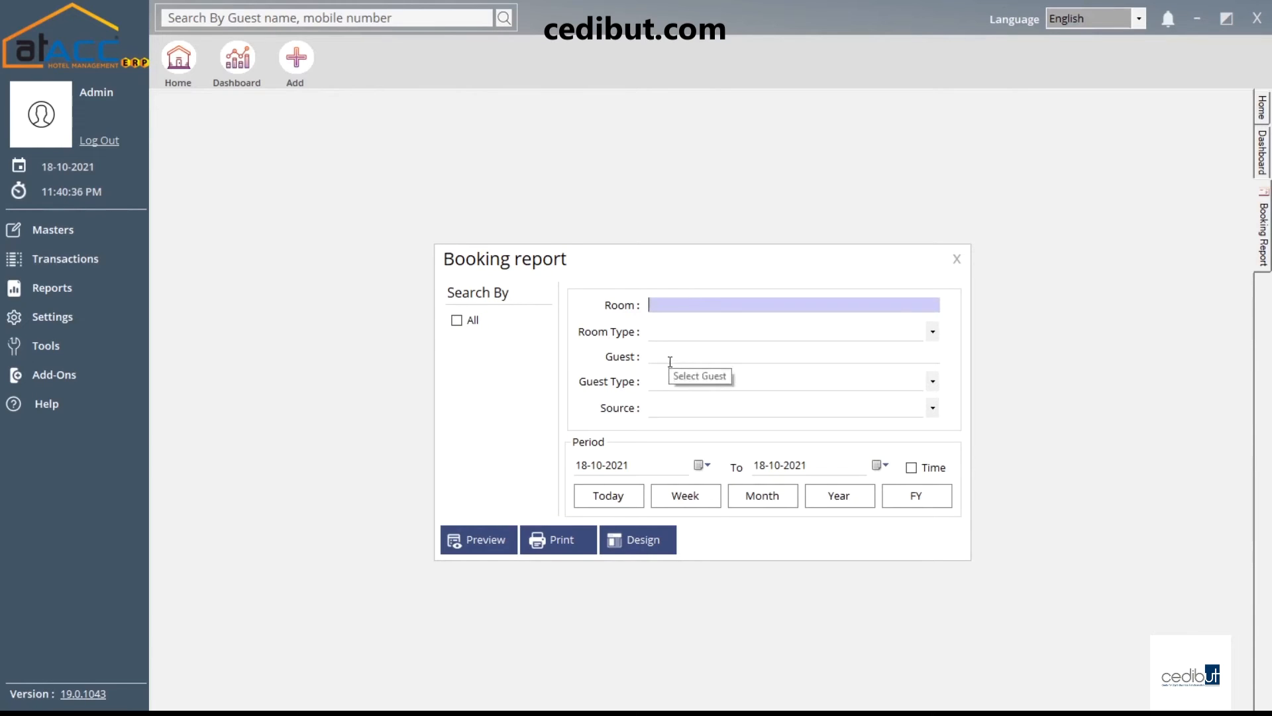
{"action": "left_click", "coordinate": [674, 407]}
{"action": "left_click", "coordinate": [674, 407]}
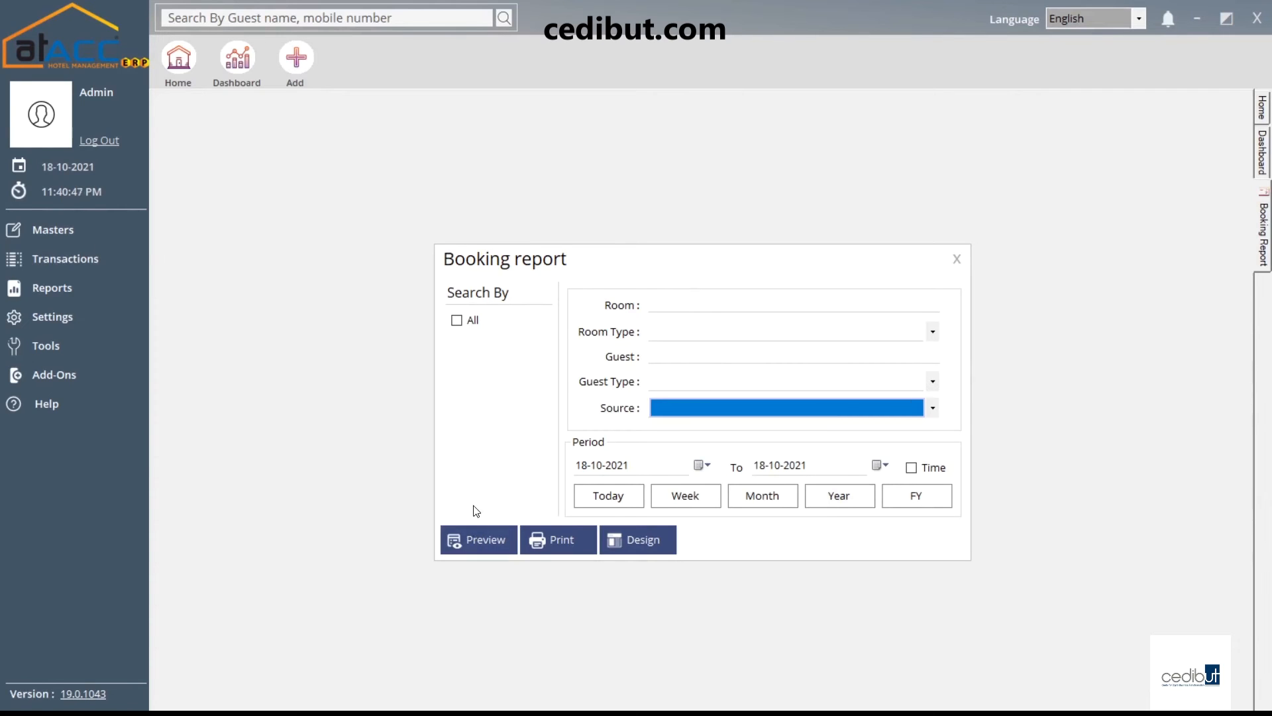
{"action": "left_click", "coordinate": [955, 260]}
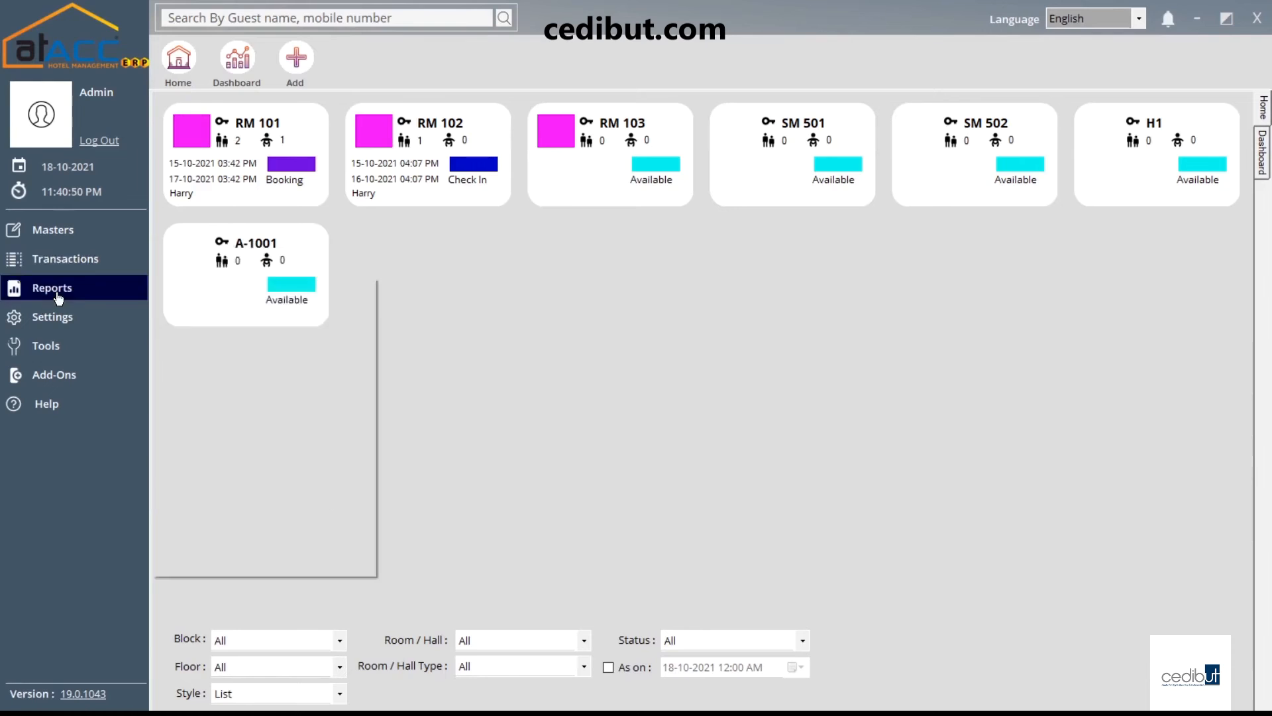
Review the Check In report options and close them without previewing
{"action": "mouse_move", "coordinate": [59, 298]}
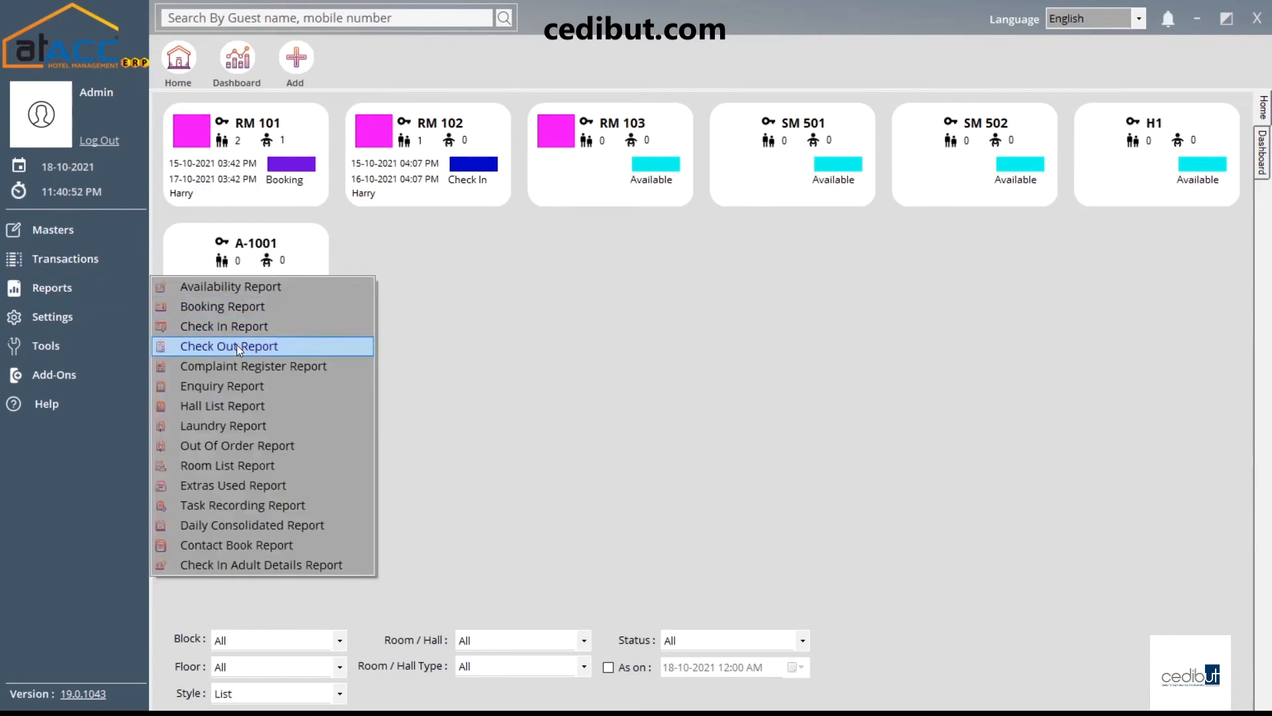
{"action": "left_click", "coordinate": [241, 327]}
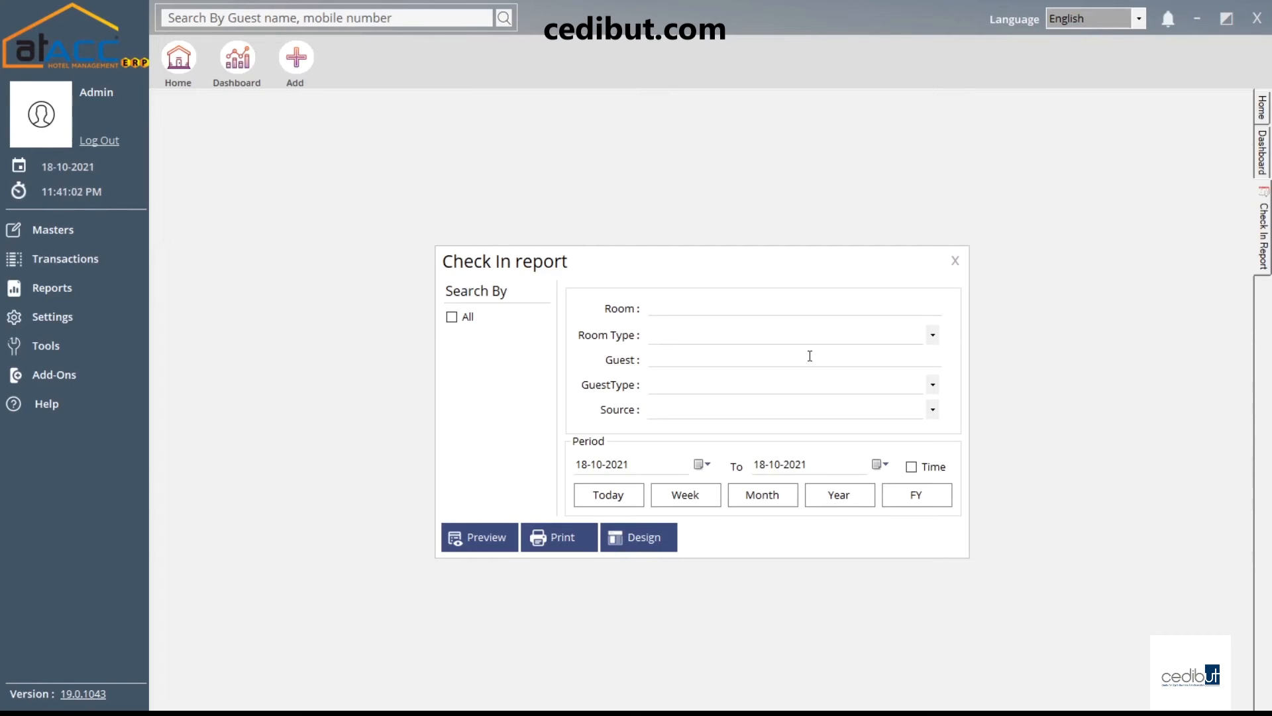
{"action": "left_click", "coordinate": [954, 263]}
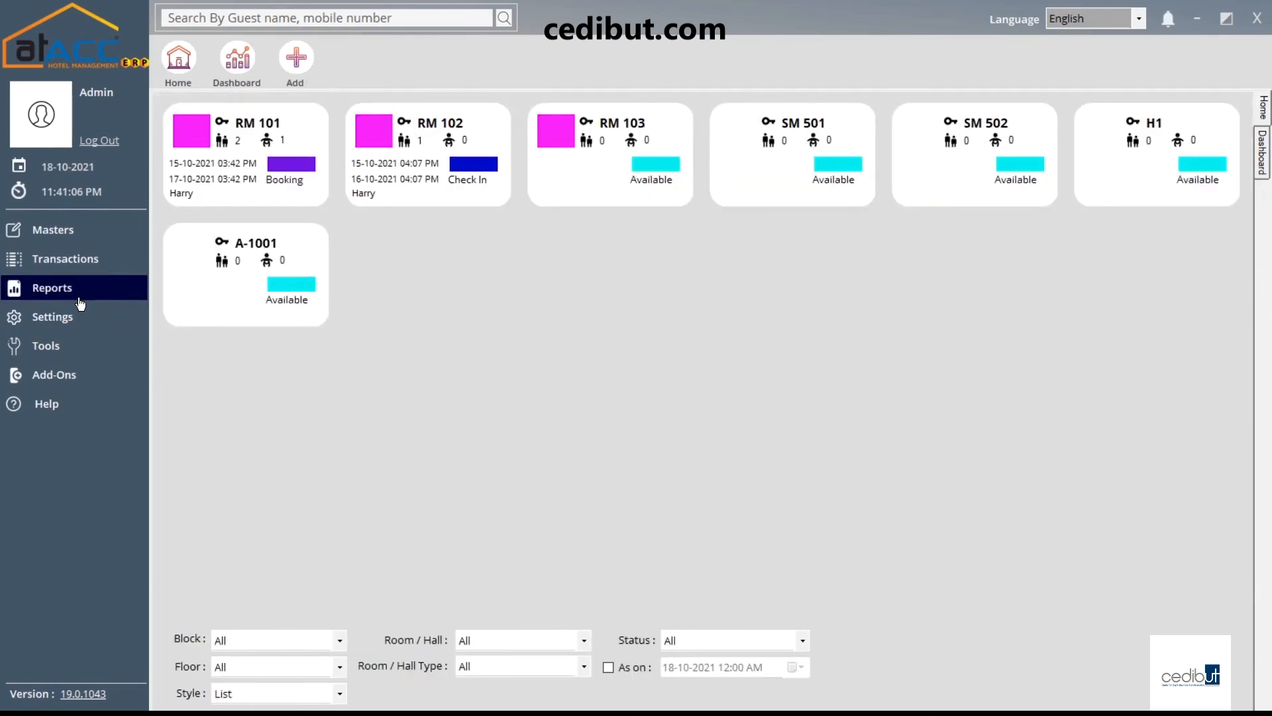
{"action": "left_click", "coordinate": [84, 300]}
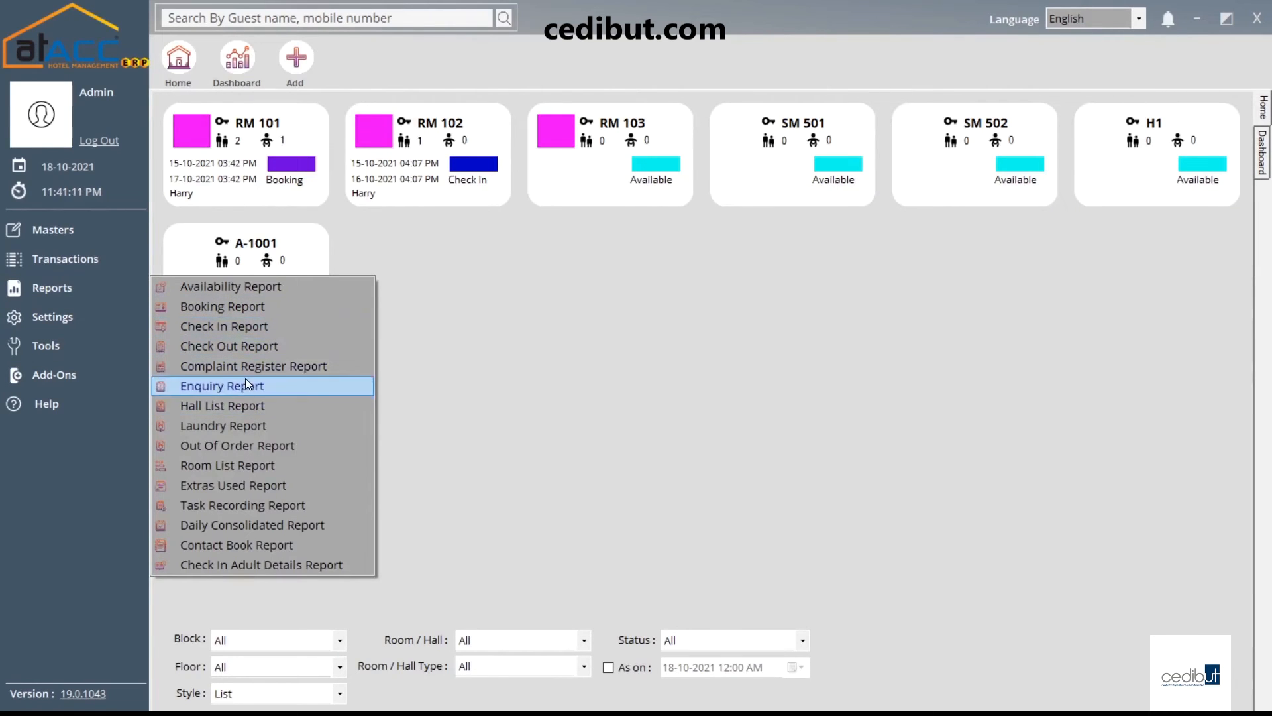
Untick All in the Complaint Register report and check the Complaint Type, Attended By and Staff Assigned lists, then close it
{"action": "left_click", "coordinate": [287, 366]}
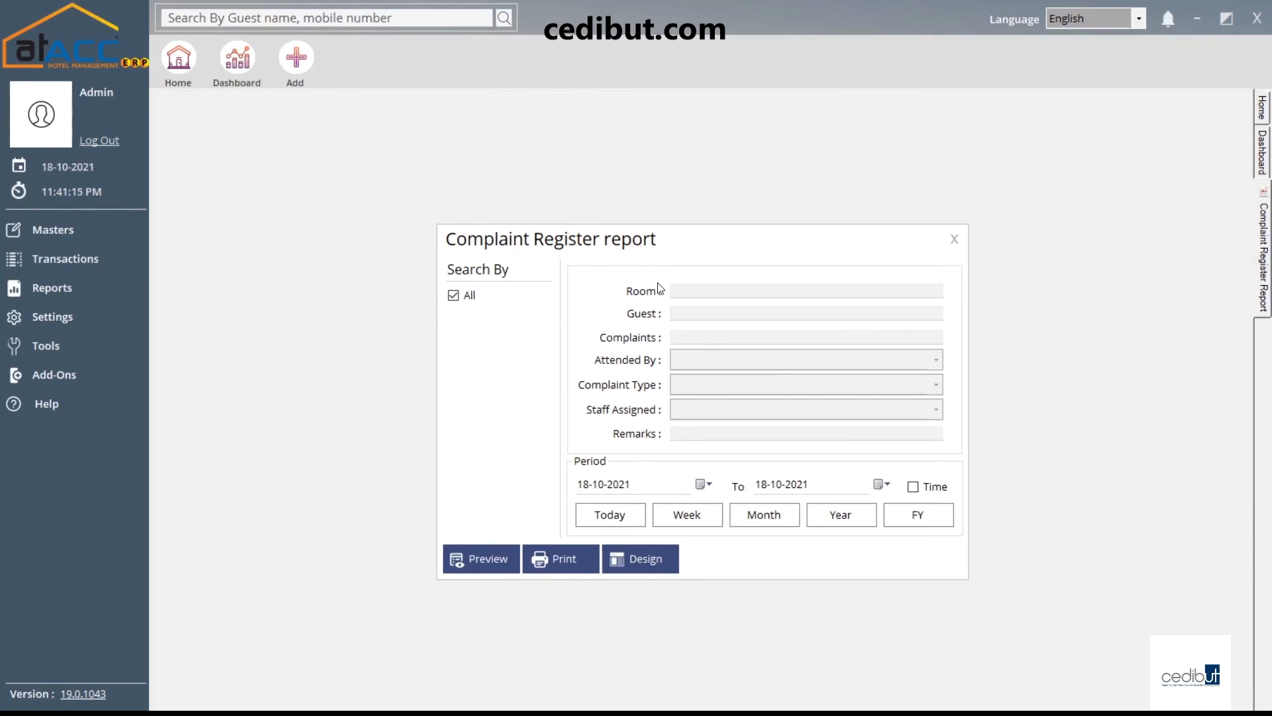
{"action": "left_click", "coordinate": [464, 299]}
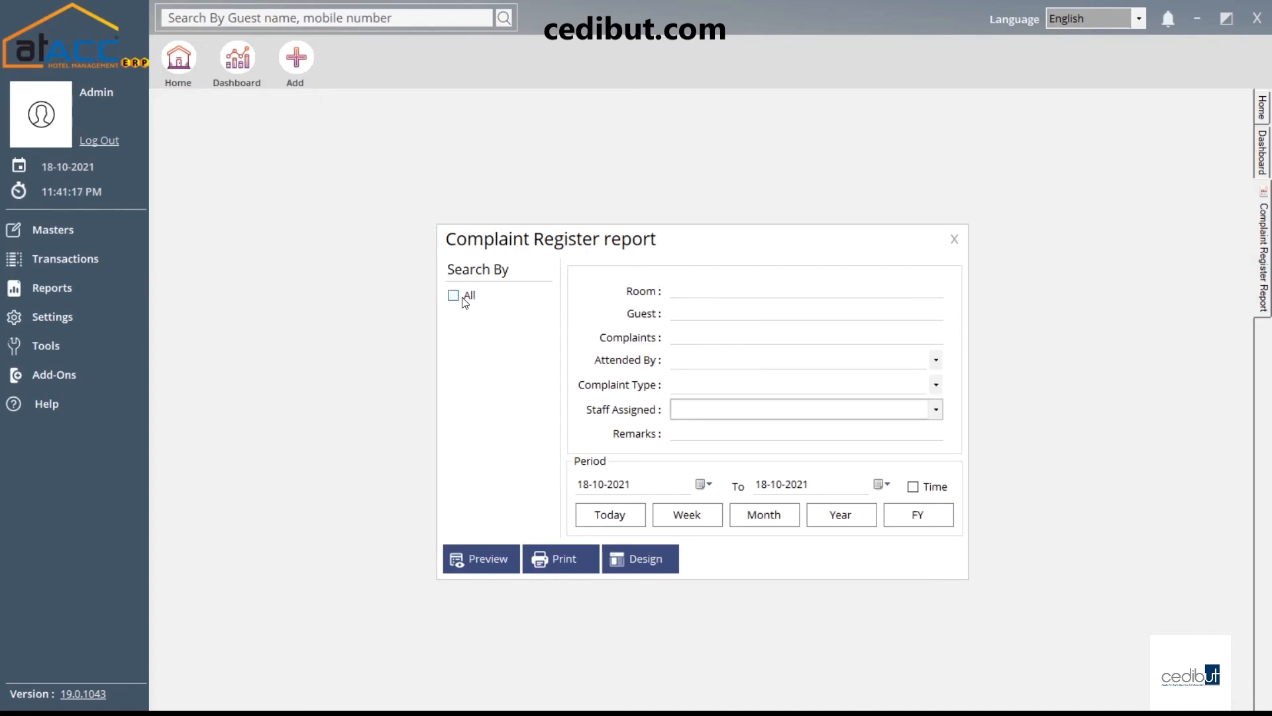
{"action": "left_click", "coordinate": [702, 391]}
{"action": "left_click", "coordinate": [702, 391]}
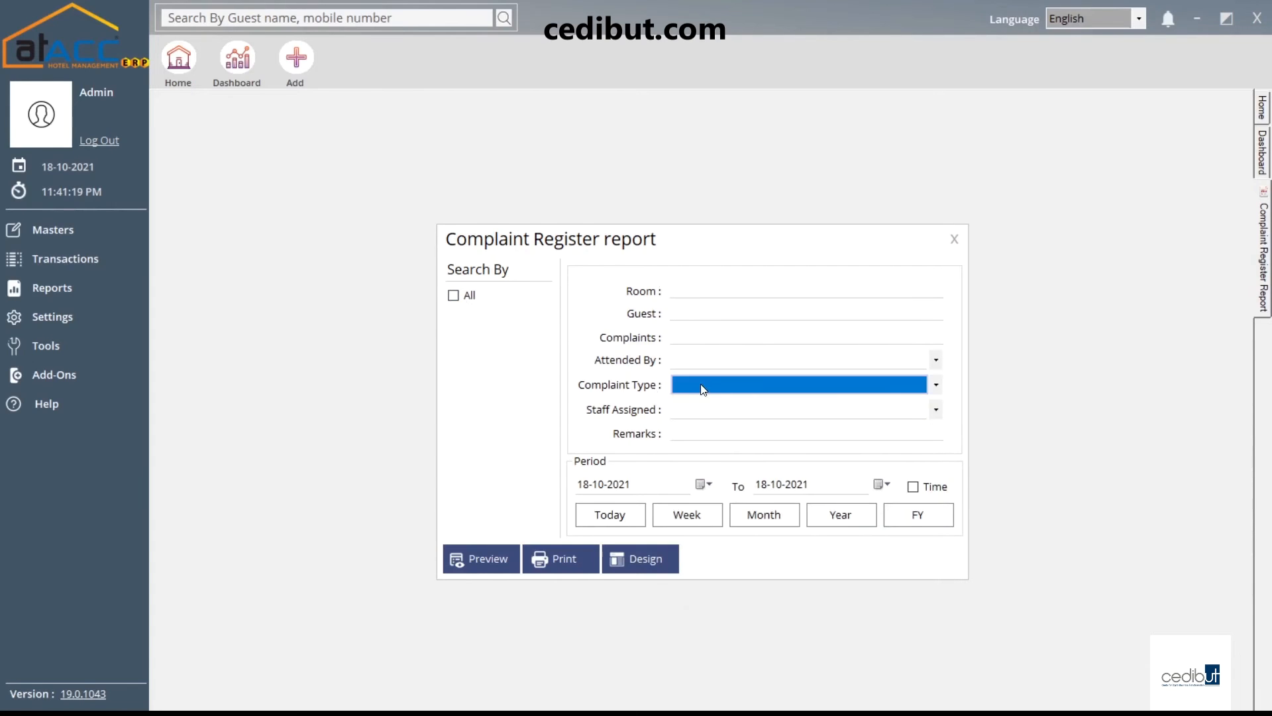
{"action": "left_click", "coordinate": [709, 361]}
{"action": "left_click", "coordinate": [710, 367]}
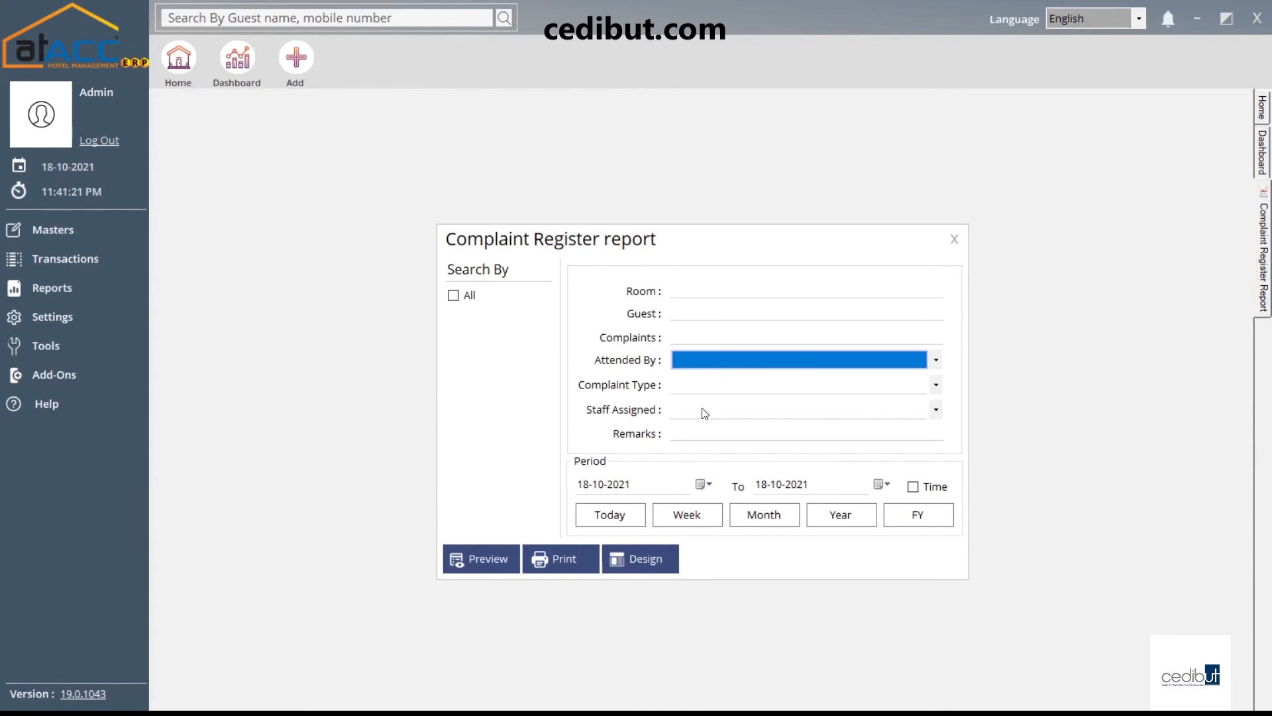
{"action": "left_click", "coordinate": [705, 409]}
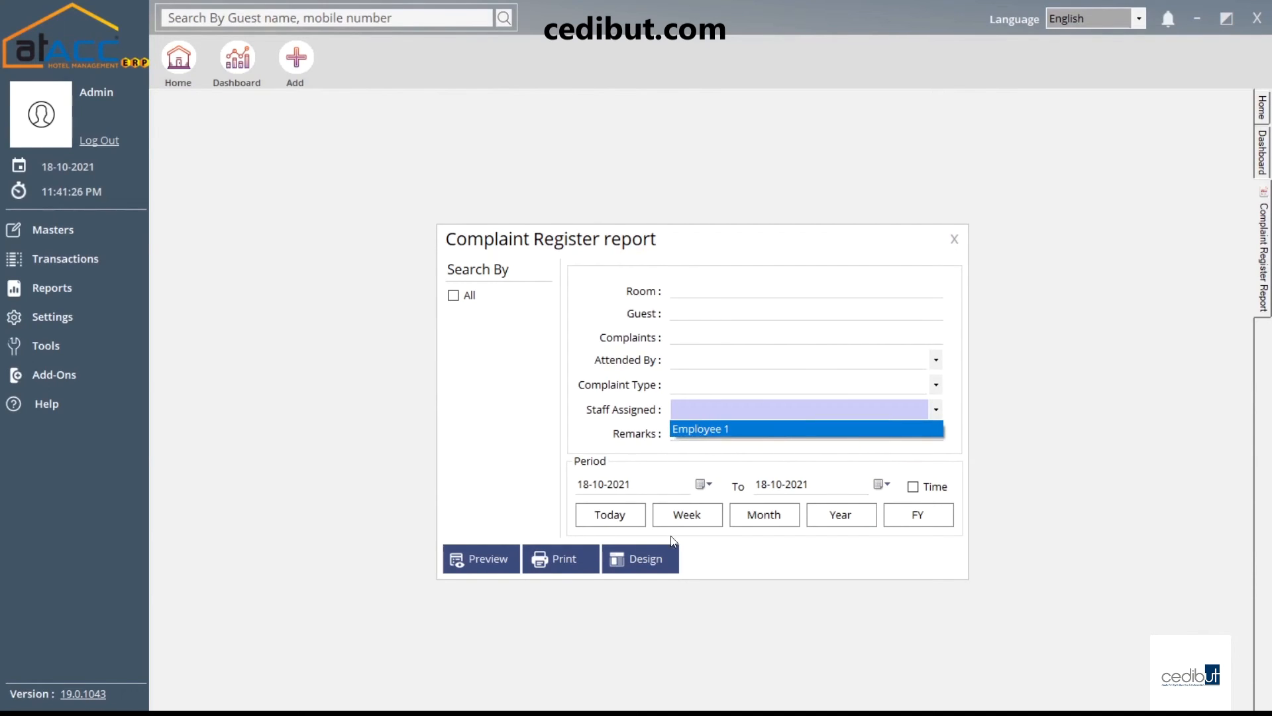
{"action": "left_click", "coordinate": [954, 239]}
{"action": "left_click", "coordinate": [955, 239]}
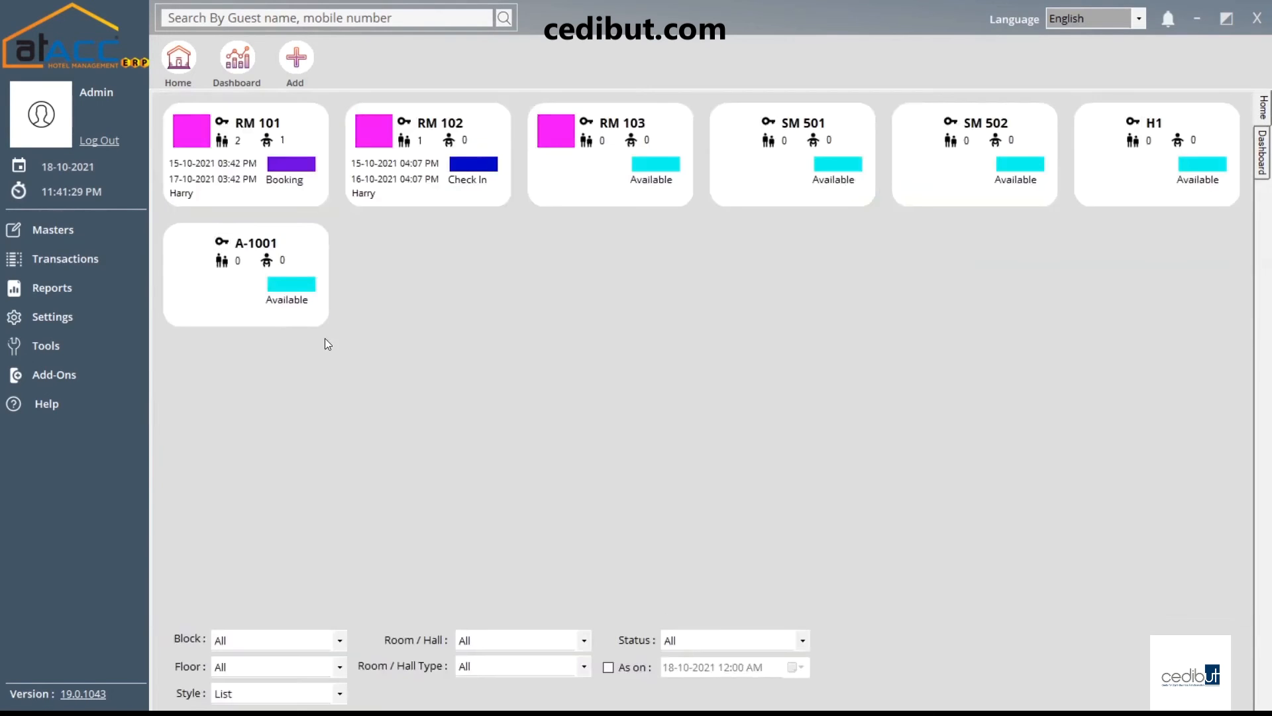
Look over the Hall List Report options and close them without previewing
{"action": "left_click", "coordinate": [60, 288]}
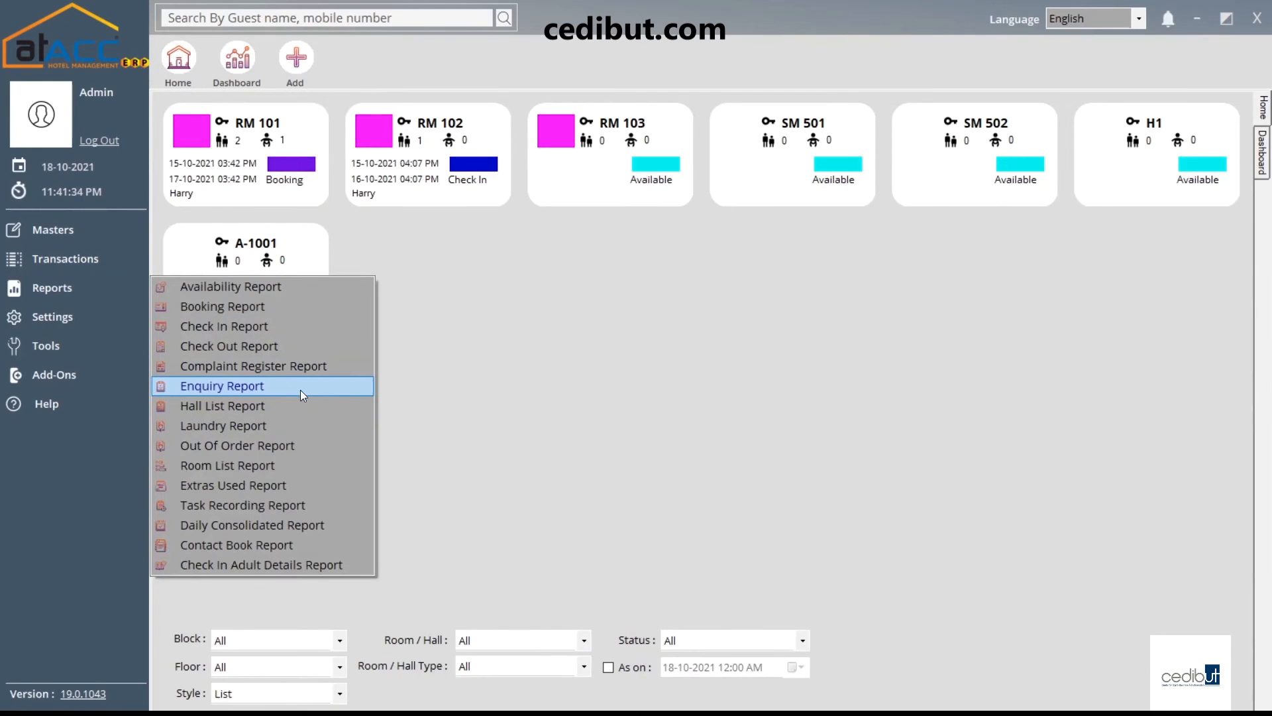
{"action": "left_click", "coordinate": [260, 406]}
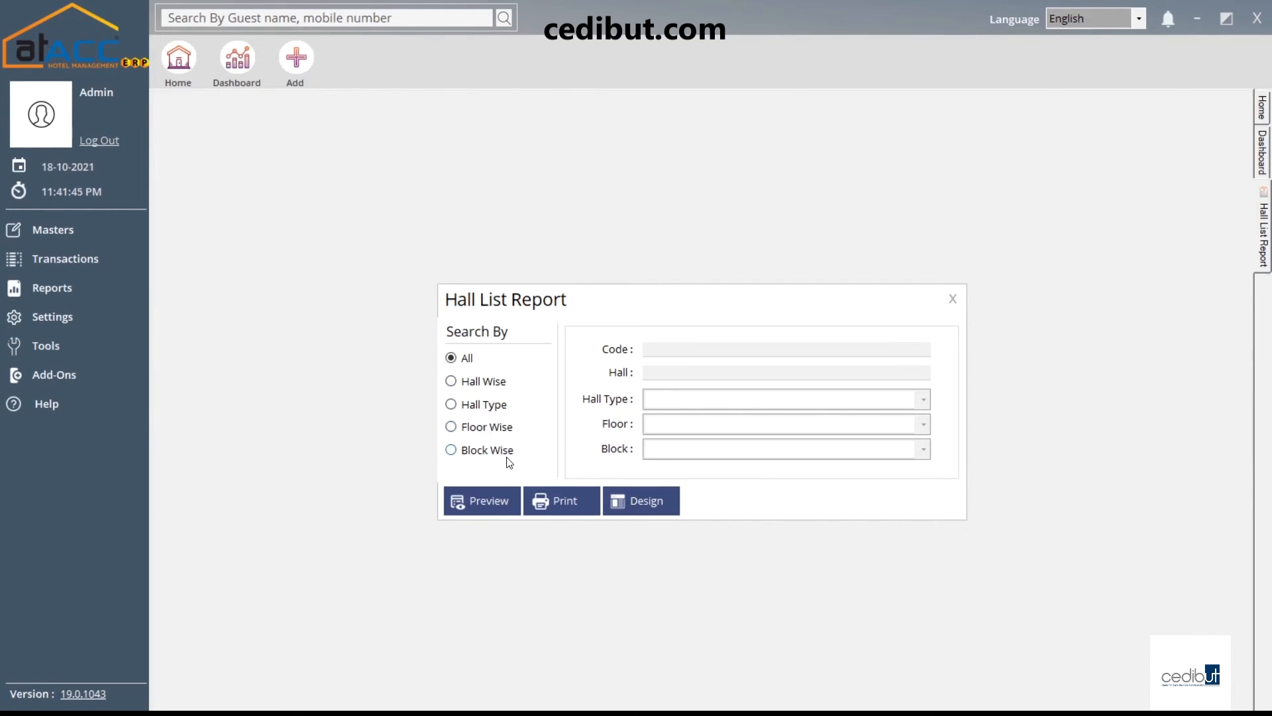
{"action": "left_click", "coordinate": [953, 299]}
{"action": "left_click", "coordinate": [70, 259]}
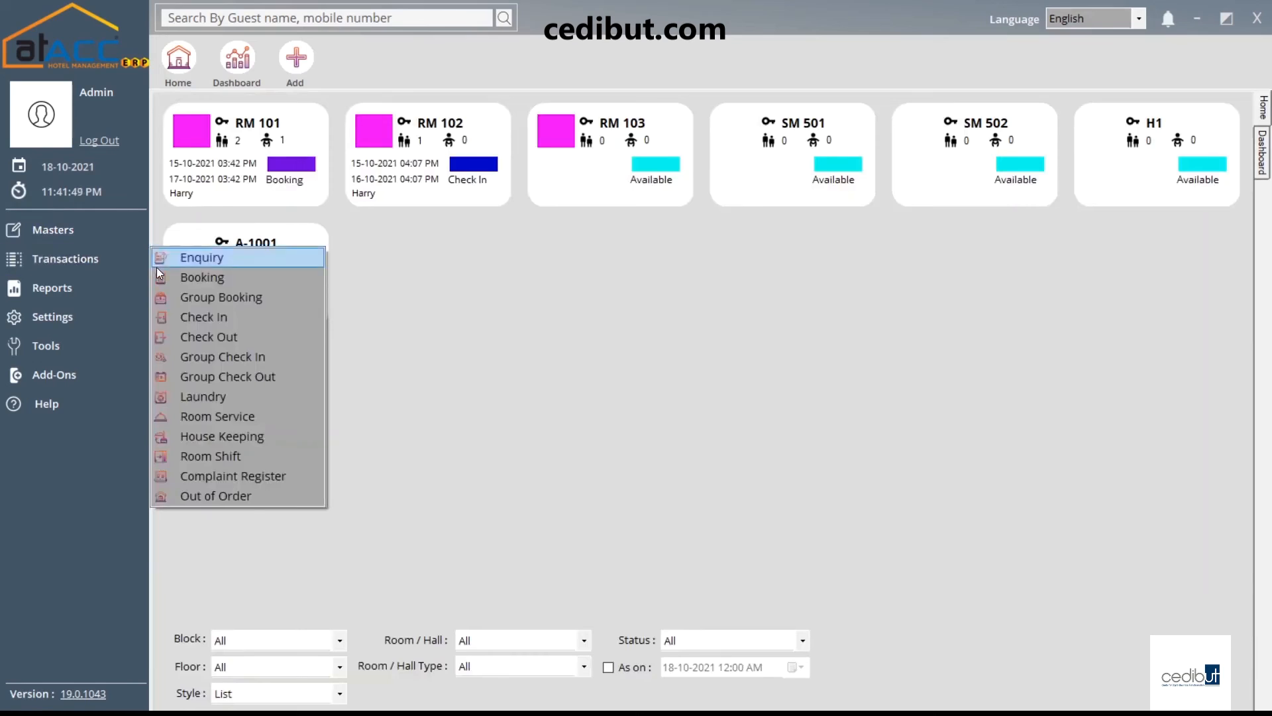
{"action": "left_click", "coordinate": [83, 294]}
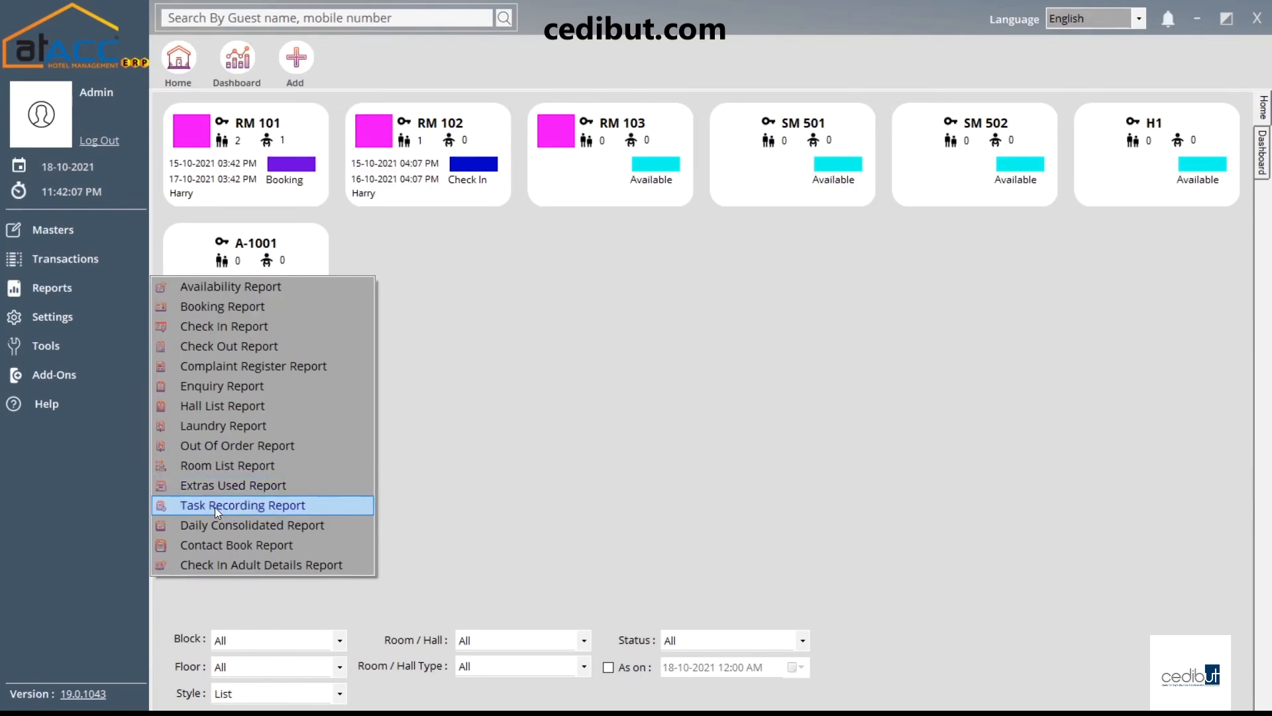
Preview the Task Recording report for all housekeeping tasks, acknowledge 'Record not found!', and close it
{"action": "left_click", "coordinate": [244, 506]}
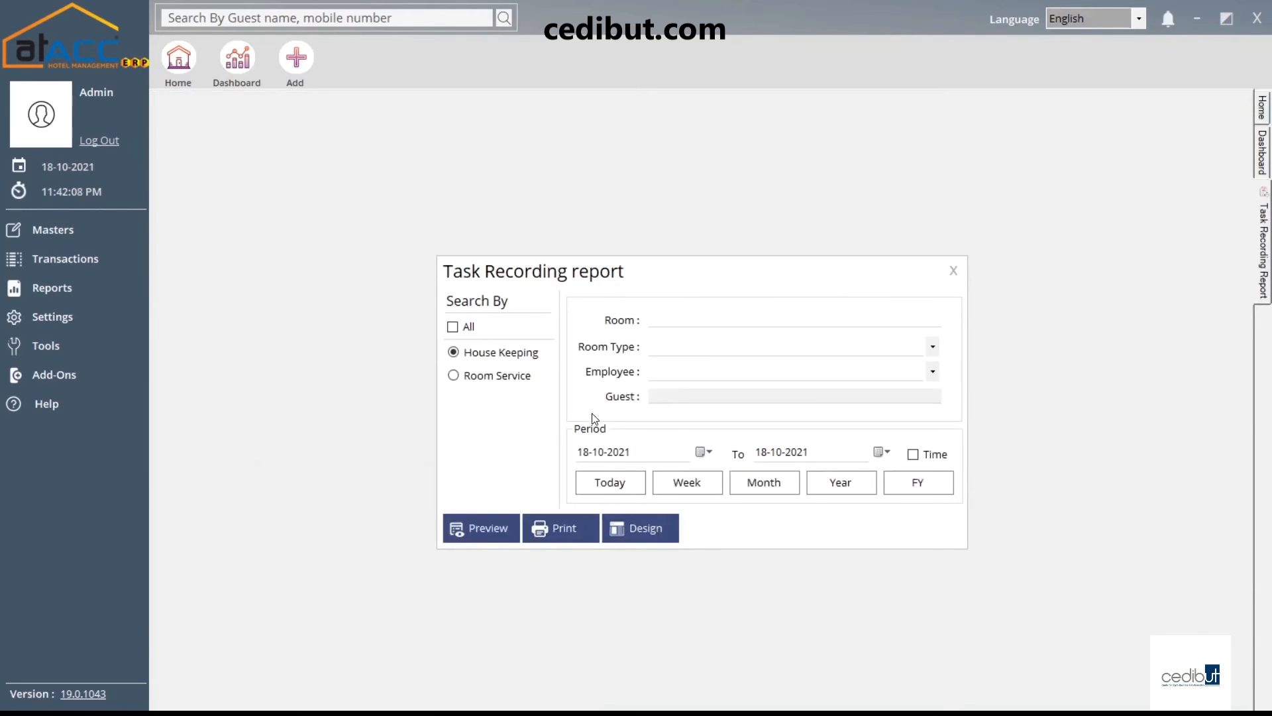
{"action": "left_click", "coordinate": [489, 379]}
{"action": "left_click", "coordinate": [503, 358]}
{"action": "left_click", "coordinate": [741, 321]}
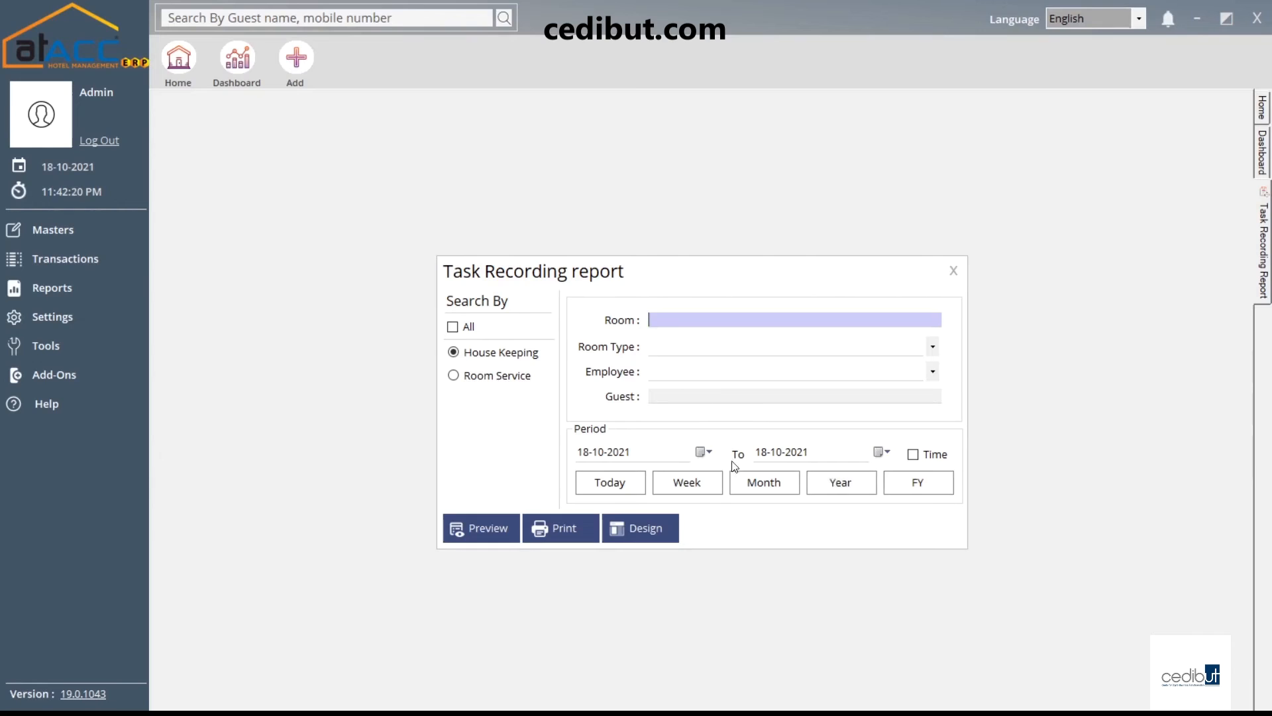
{"action": "left_click", "coordinate": [453, 327]}
{"action": "left_click", "coordinate": [481, 528]}
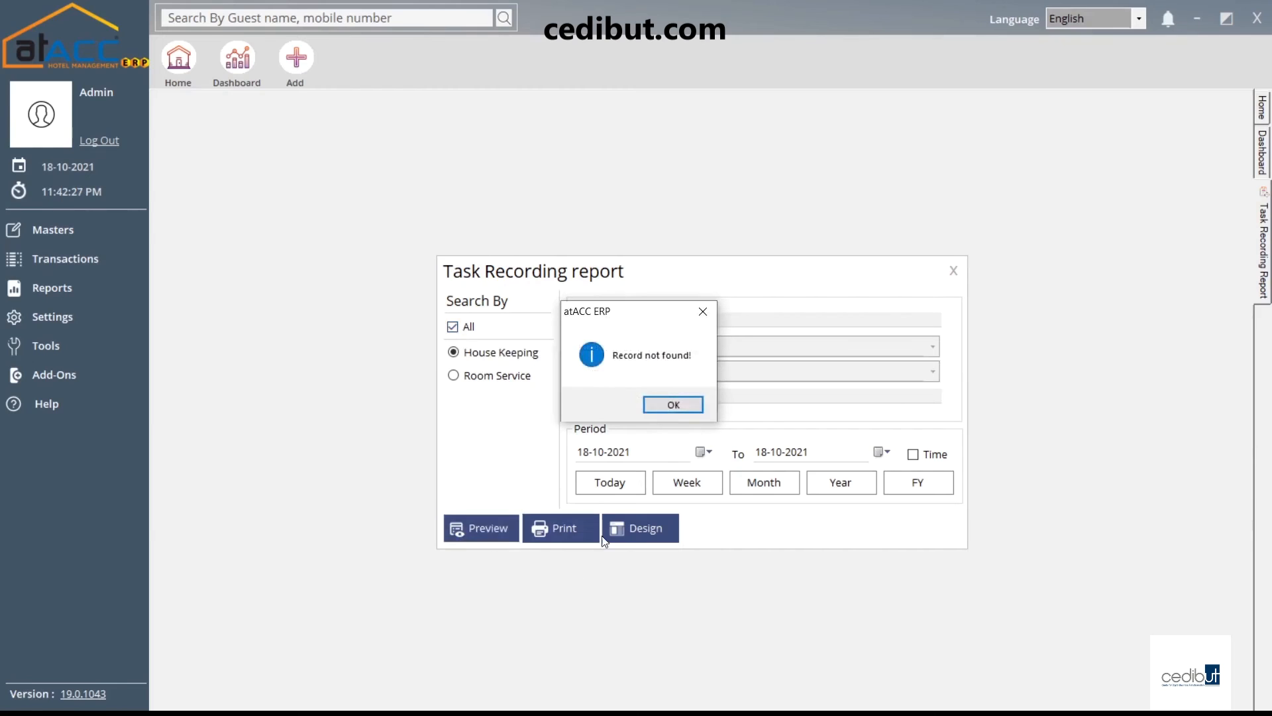
{"action": "left_click", "coordinate": [662, 407]}
{"action": "left_click", "coordinate": [954, 270]}
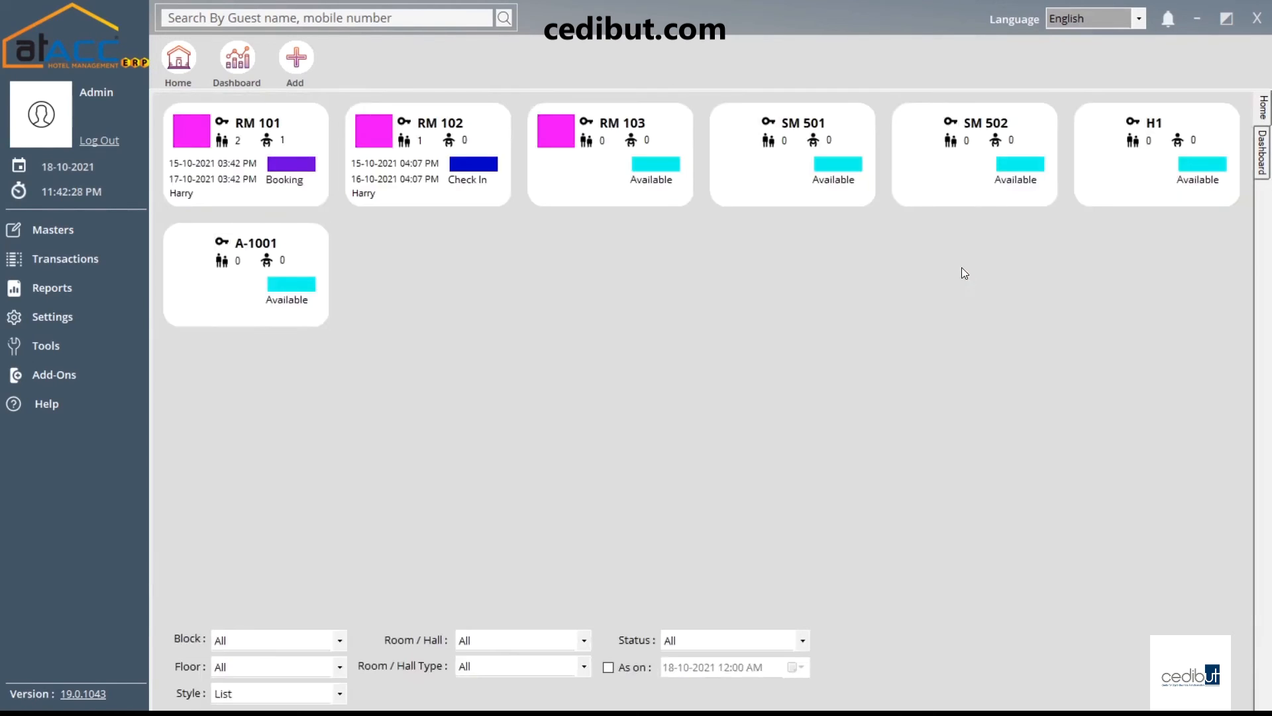
{"action": "left_click", "coordinate": [78, 289]}
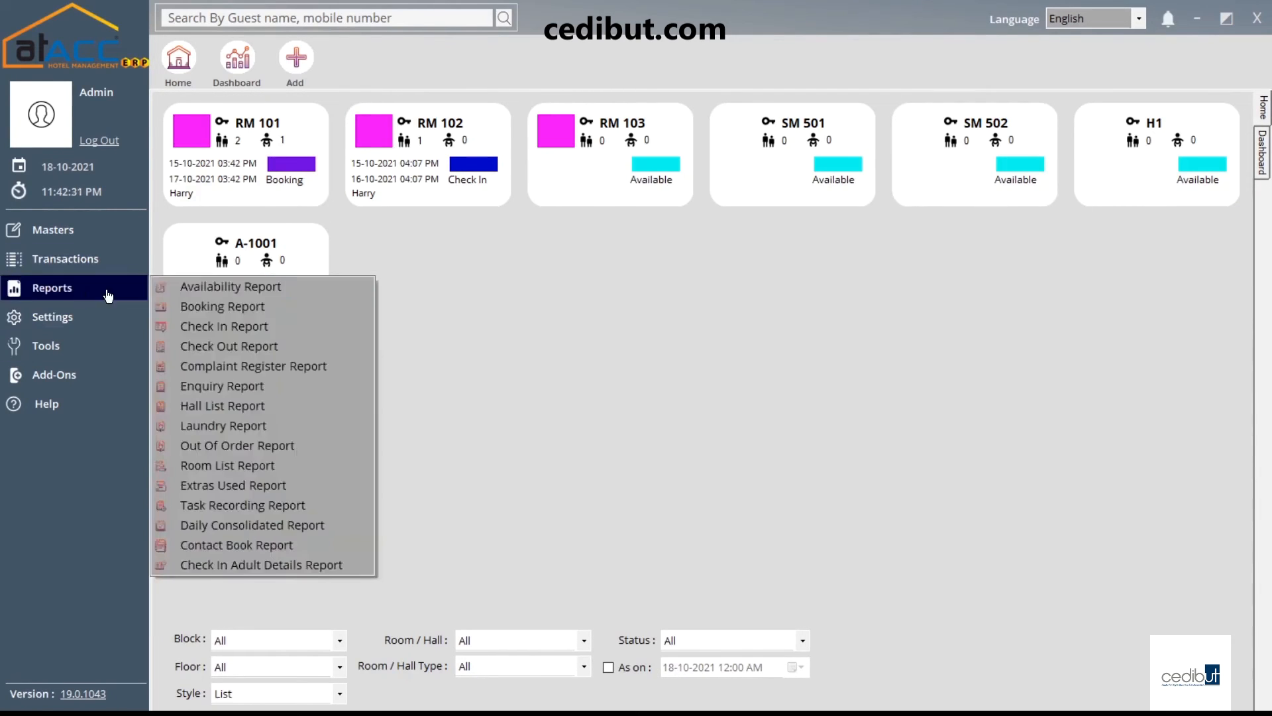
Preview the Daily Consolidated Report for today, then for the full year 01-01-2021 to 31-12-2021
{"action": "left_click", "coordinate": [255, 526]}
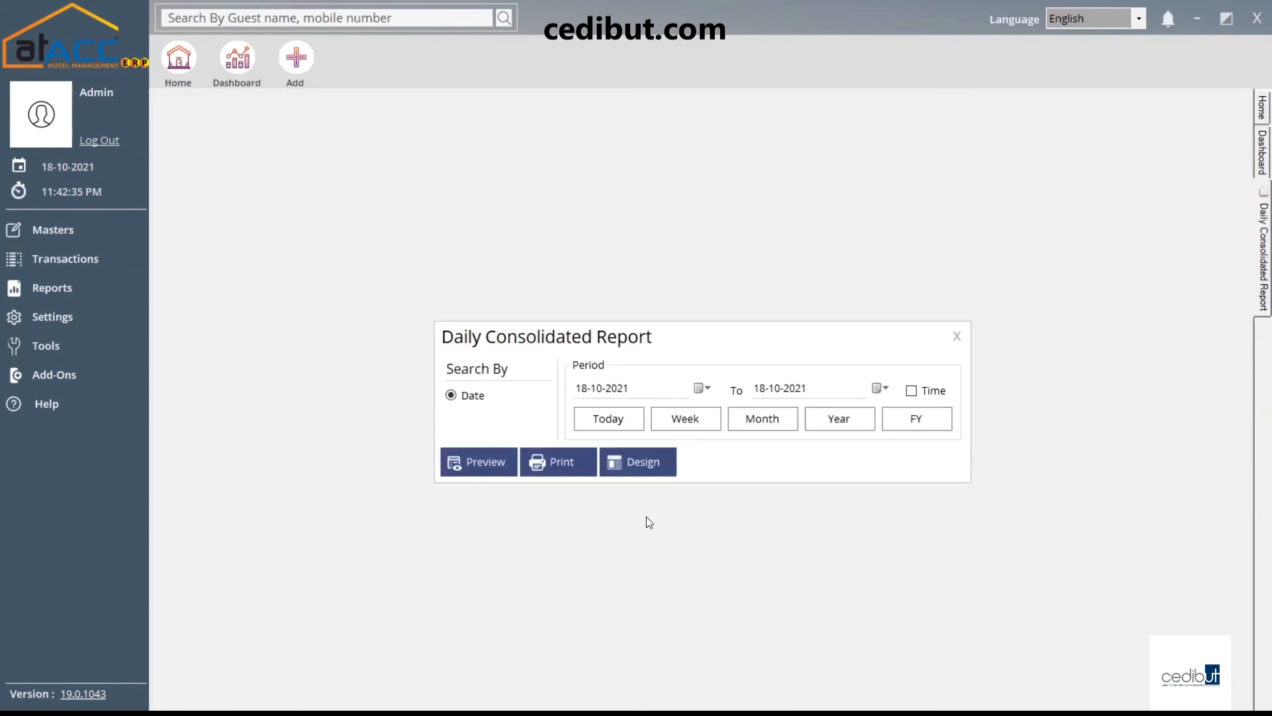
{"action": "left_click", "coordinate": [491, 465]}
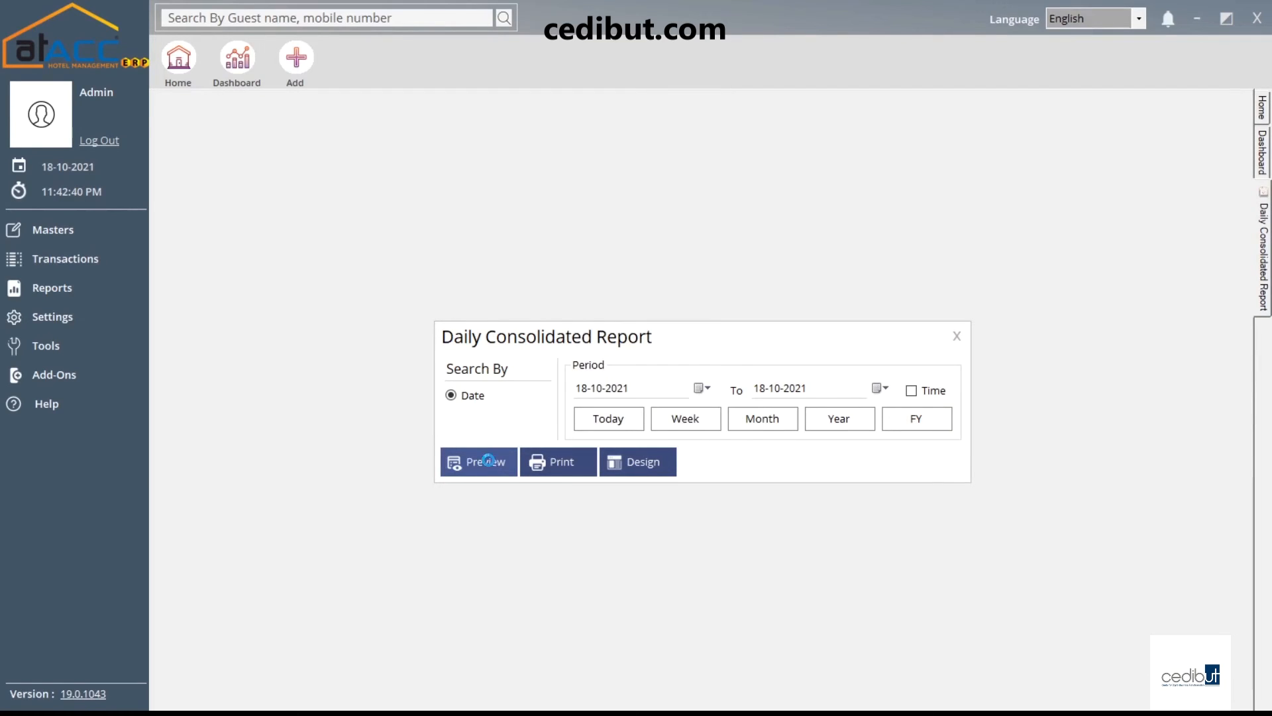
{"action": "left_click", "coordinate": [672, 405]}
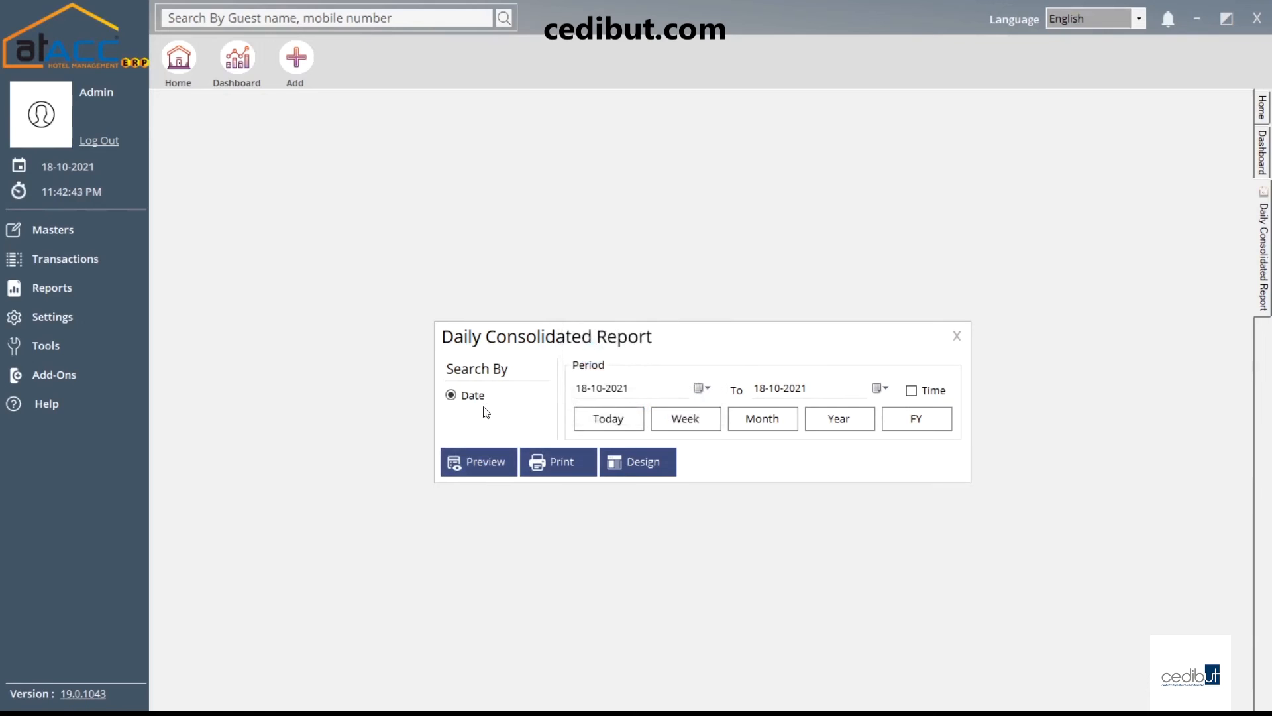
{"action": "left_click", "coordinate": [917, 418]}
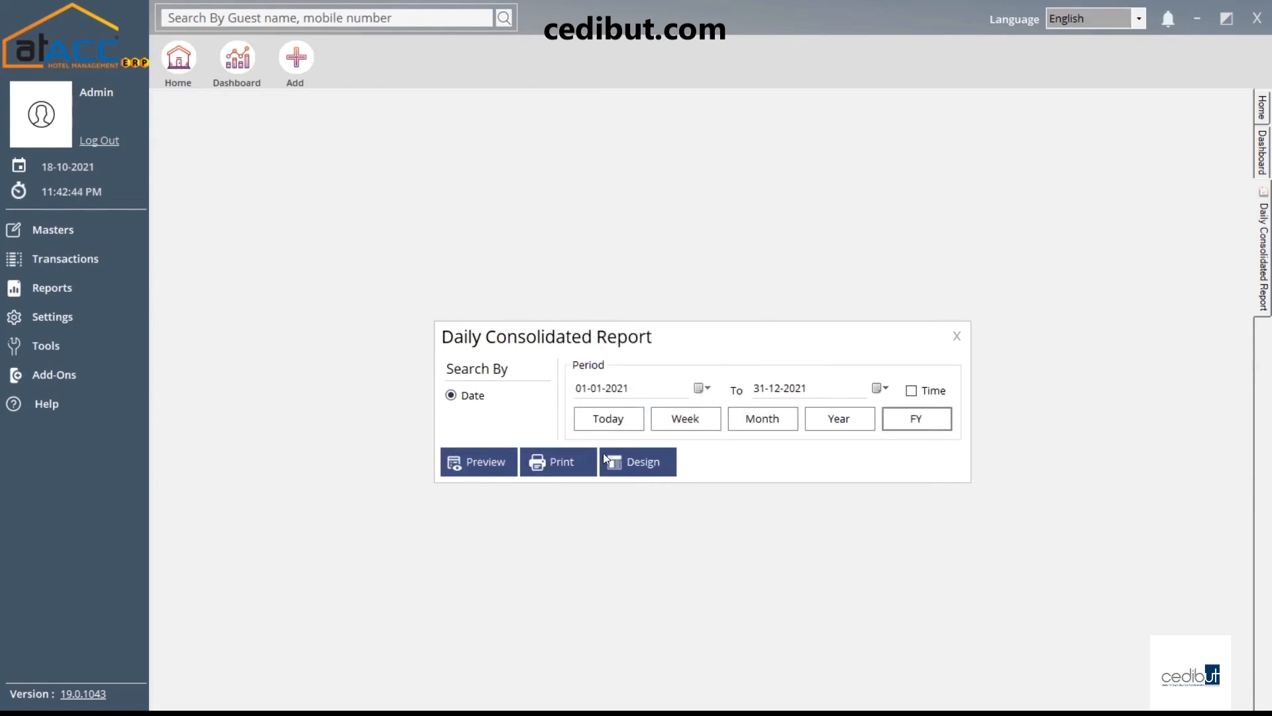
{"action": "left_click", "coordinate": [450, 470]}
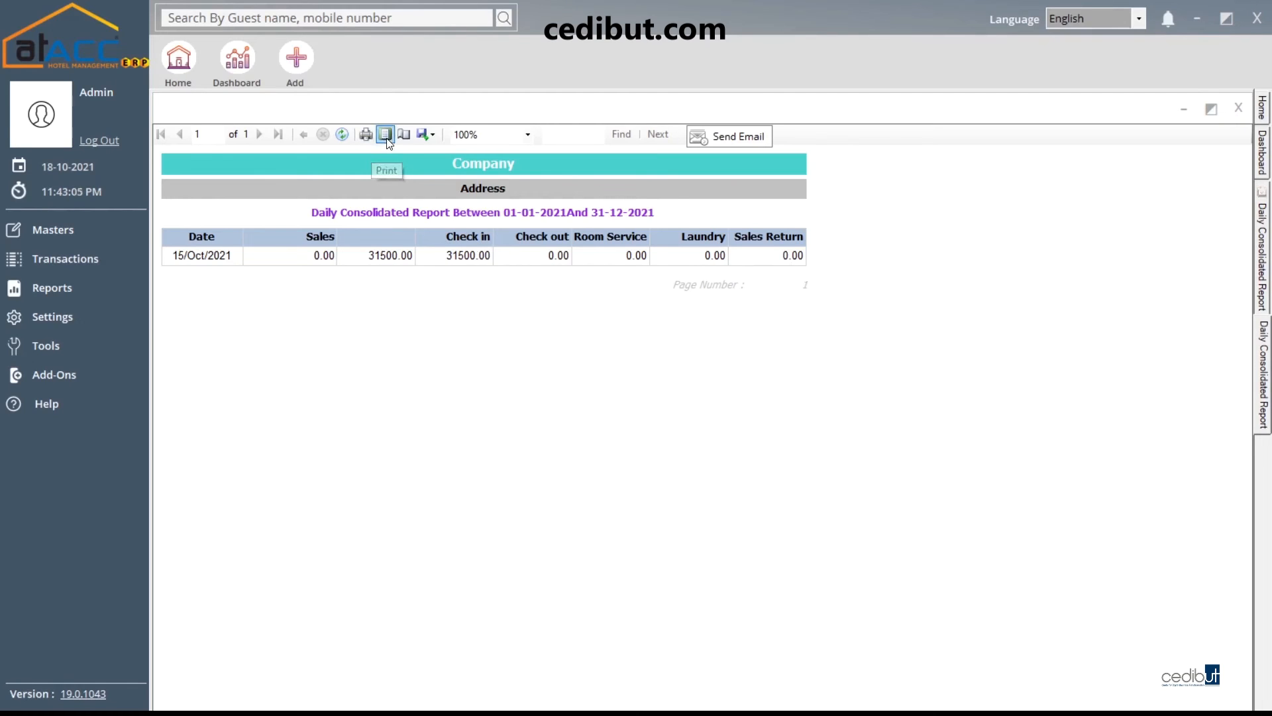
Dismiss the export choices, cancel the email prompt, then close the preview and report options
{"action": "left_click", "coordinate": [427, 135]}
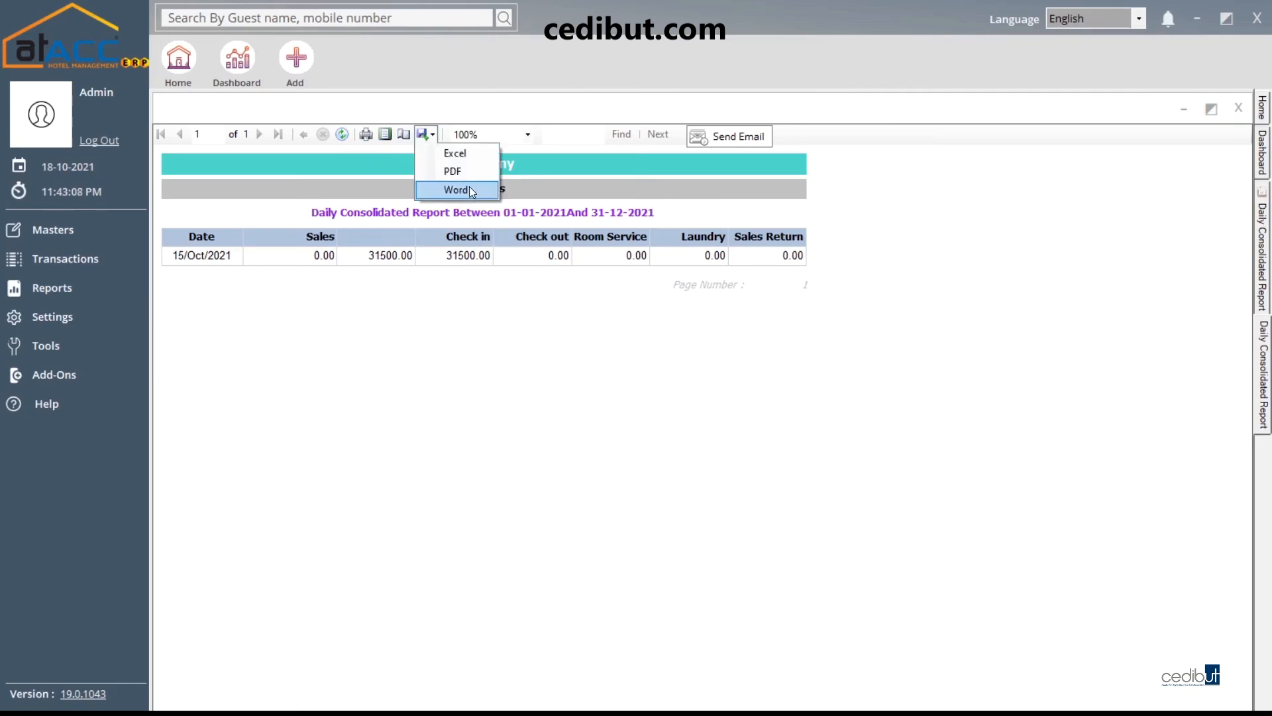
{"action": "left_click", "coordinate": [690, 167]}
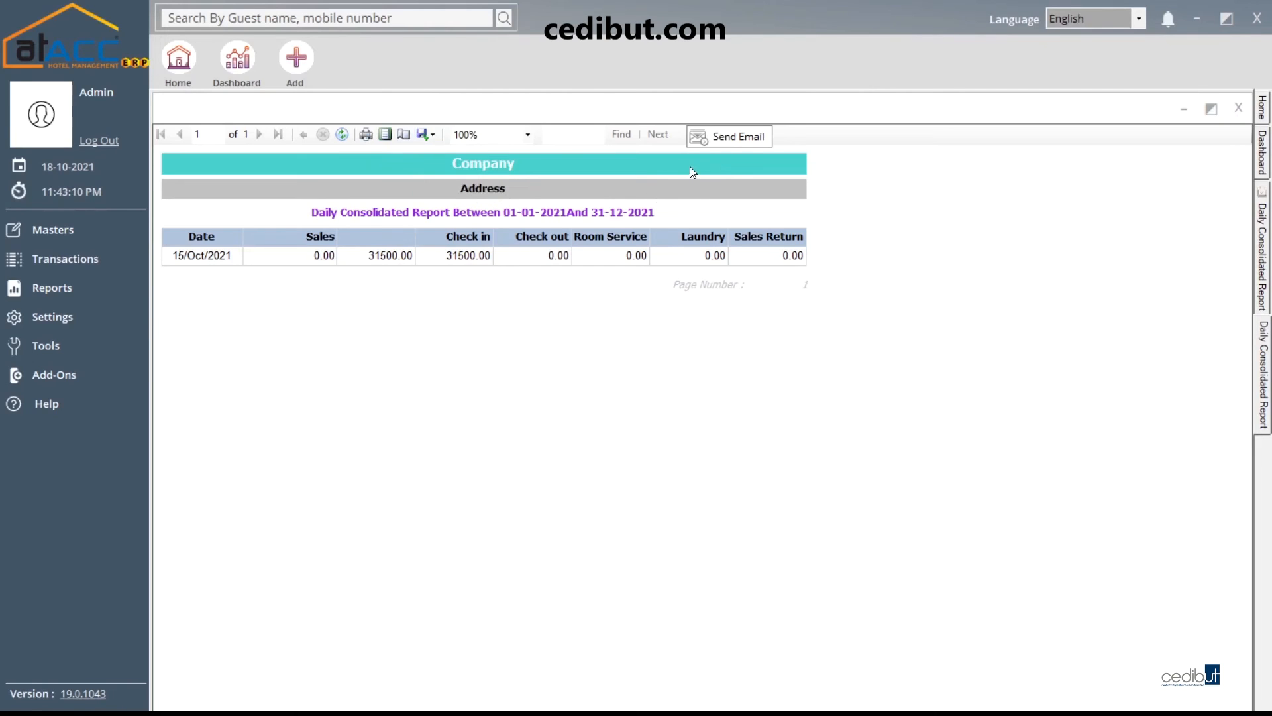
{"action": "left_click", "coordinate": [738, 137]}
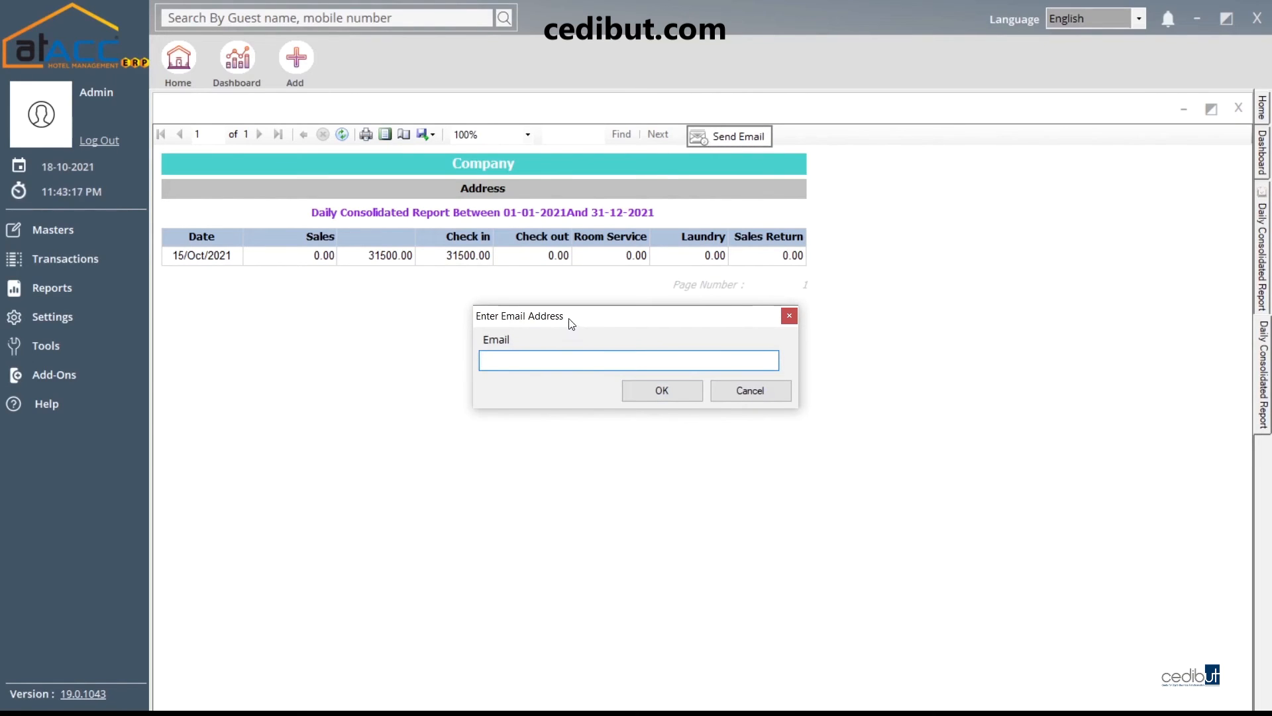
{"action": "left_click_drag", "start_coordinate": [567, 321], "coordinate": [583, 318]}
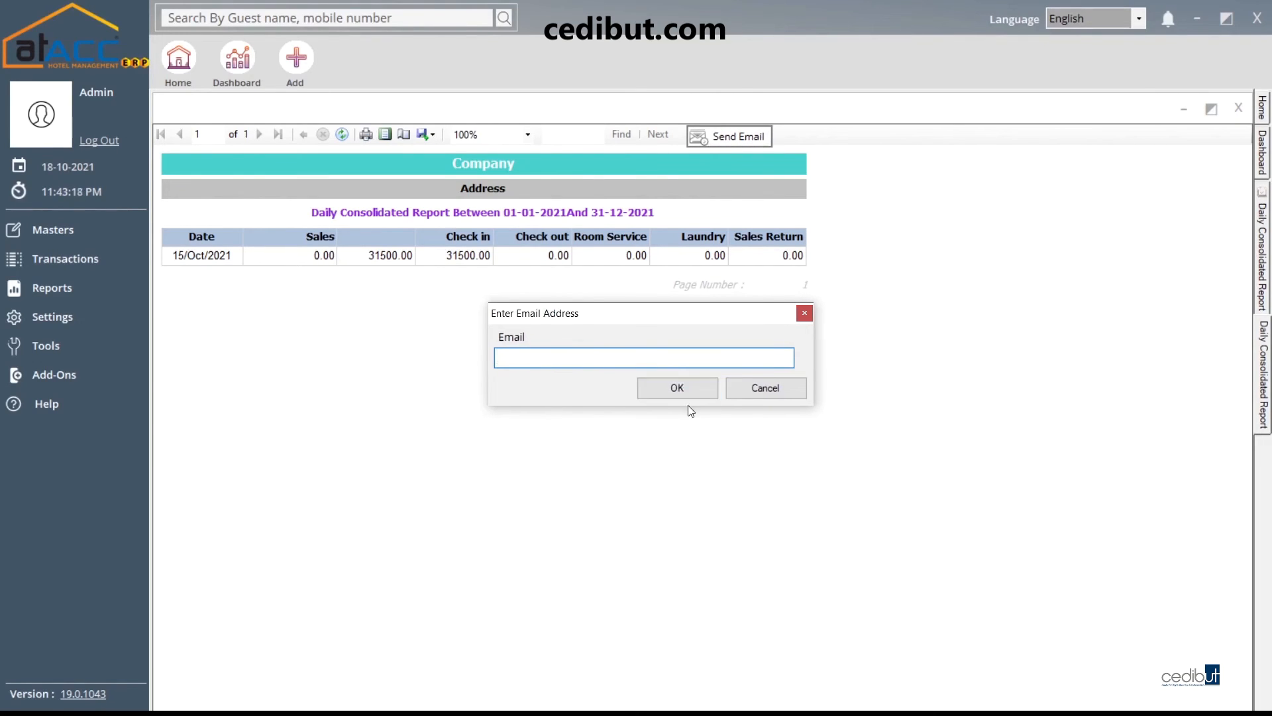
{"action": "left_click", "coordinate": [764, 389]}
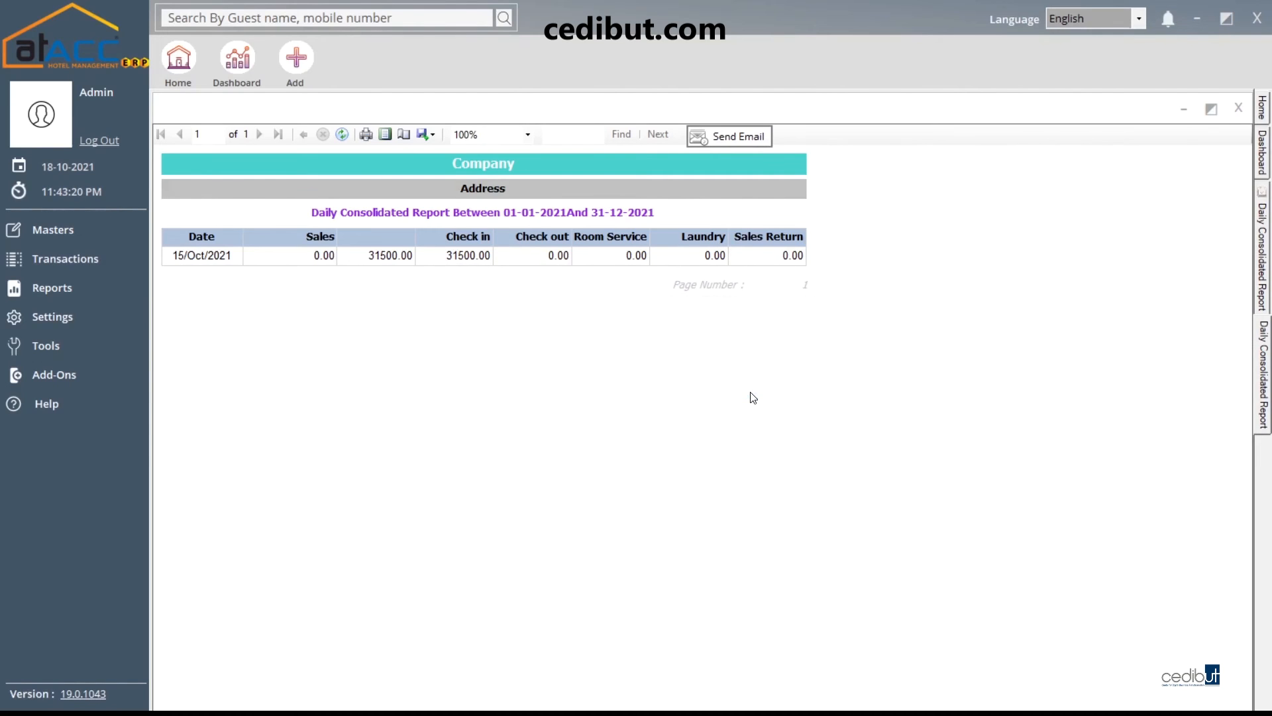
{"action": "left_click", "coordinate": [1238, 108]}
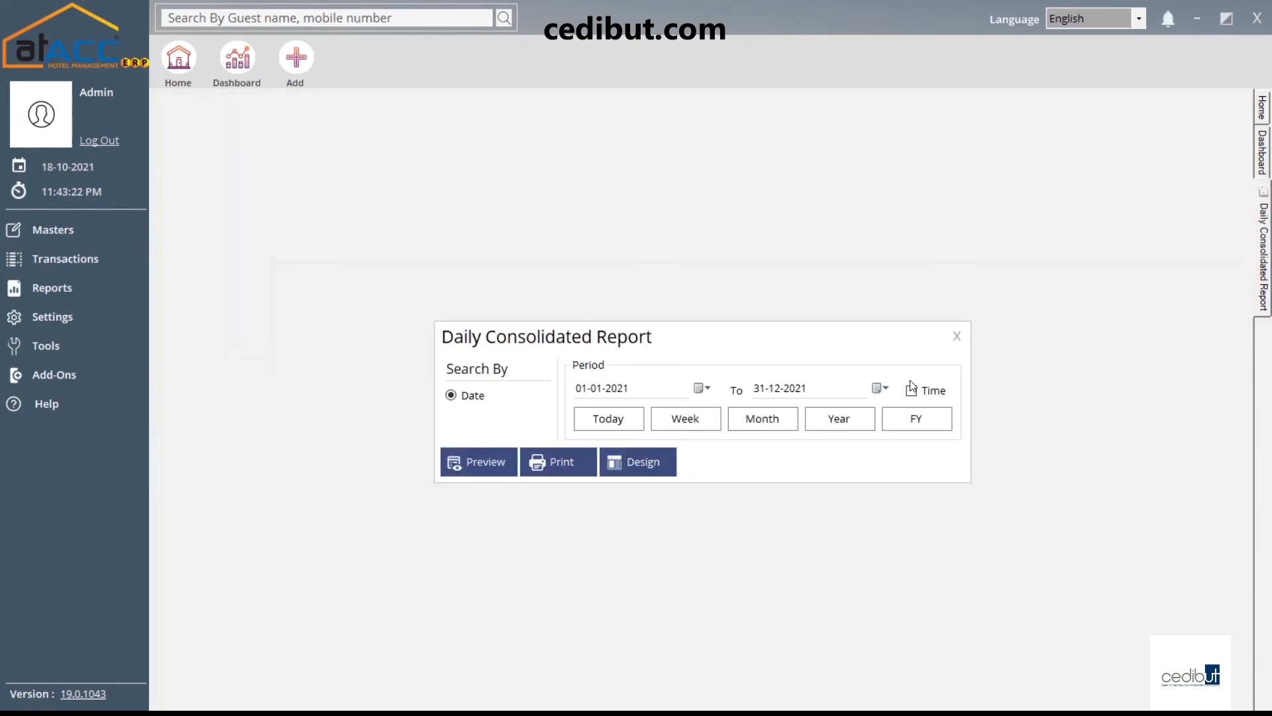
{"action": "left_click", "coordinate": [956, 336]}
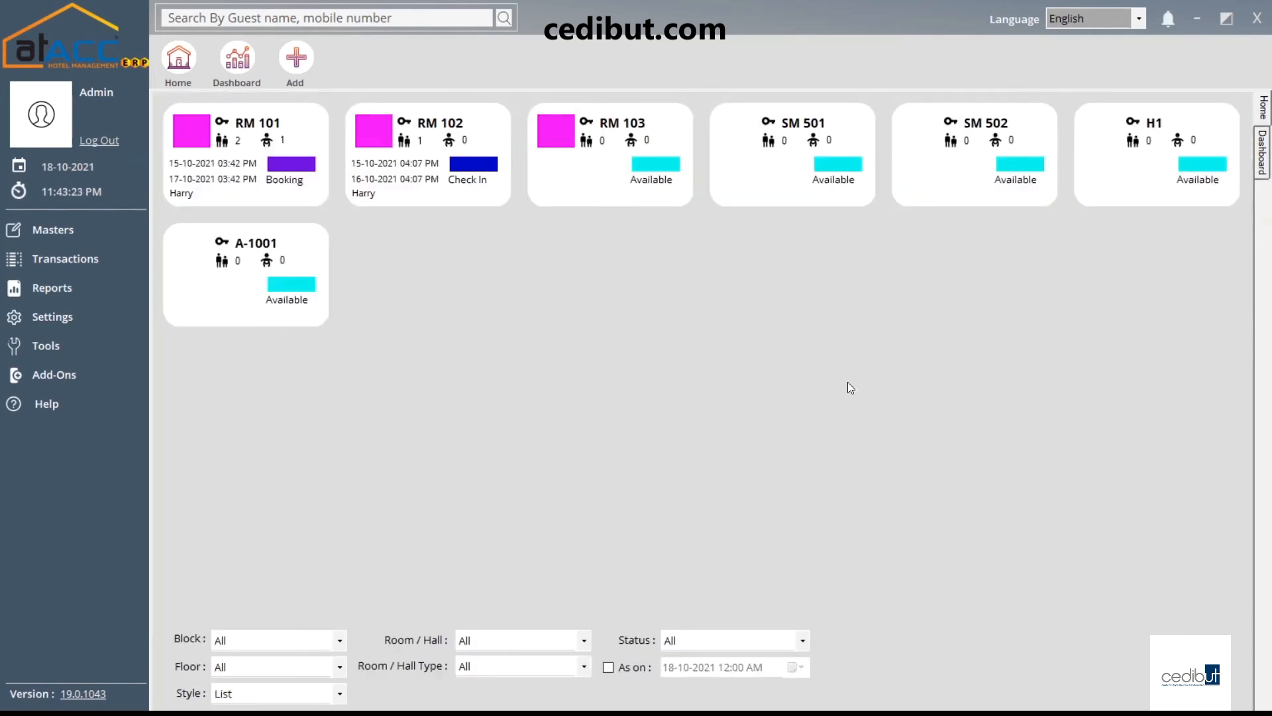
Open the Contact Book Report and switch its filter from Name to Category, whose dropdown is empty
{"action": "left_click", "coordinate": [75, 288]}
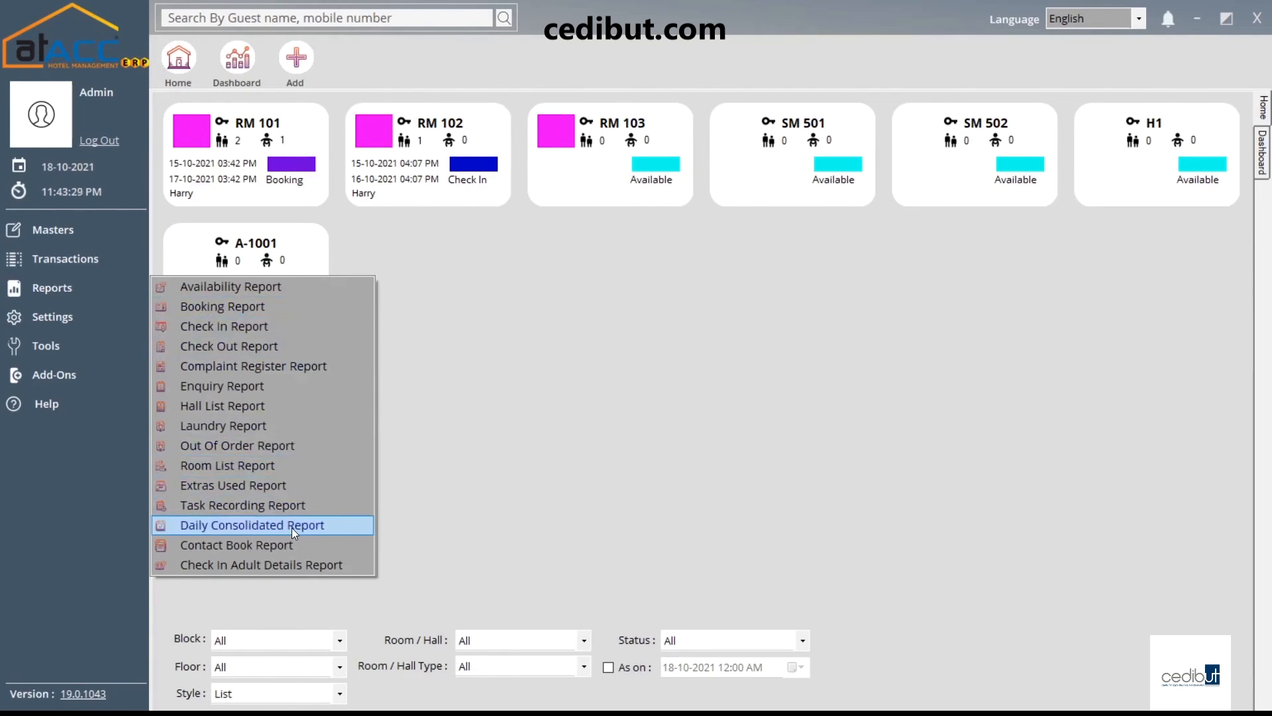
{"action": "left_click", "coordinate": [264, 549]}
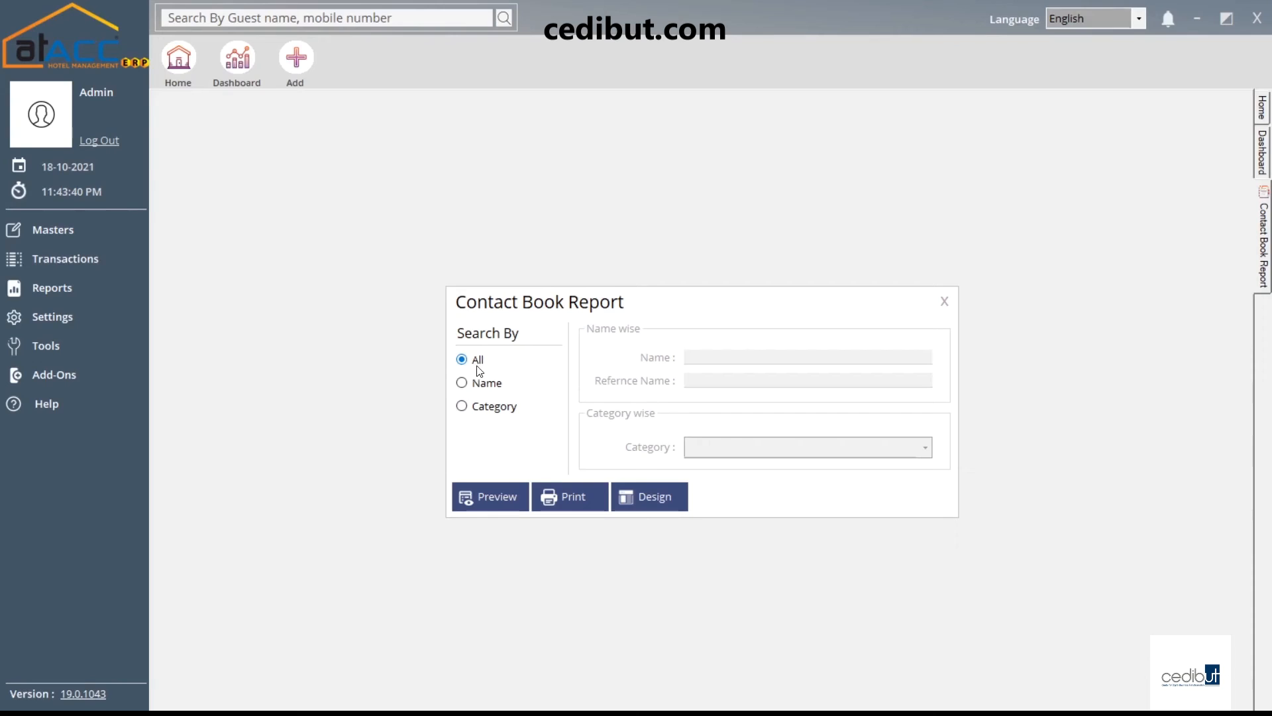
{"action": "left_click", "coordinate": [489, 386]}
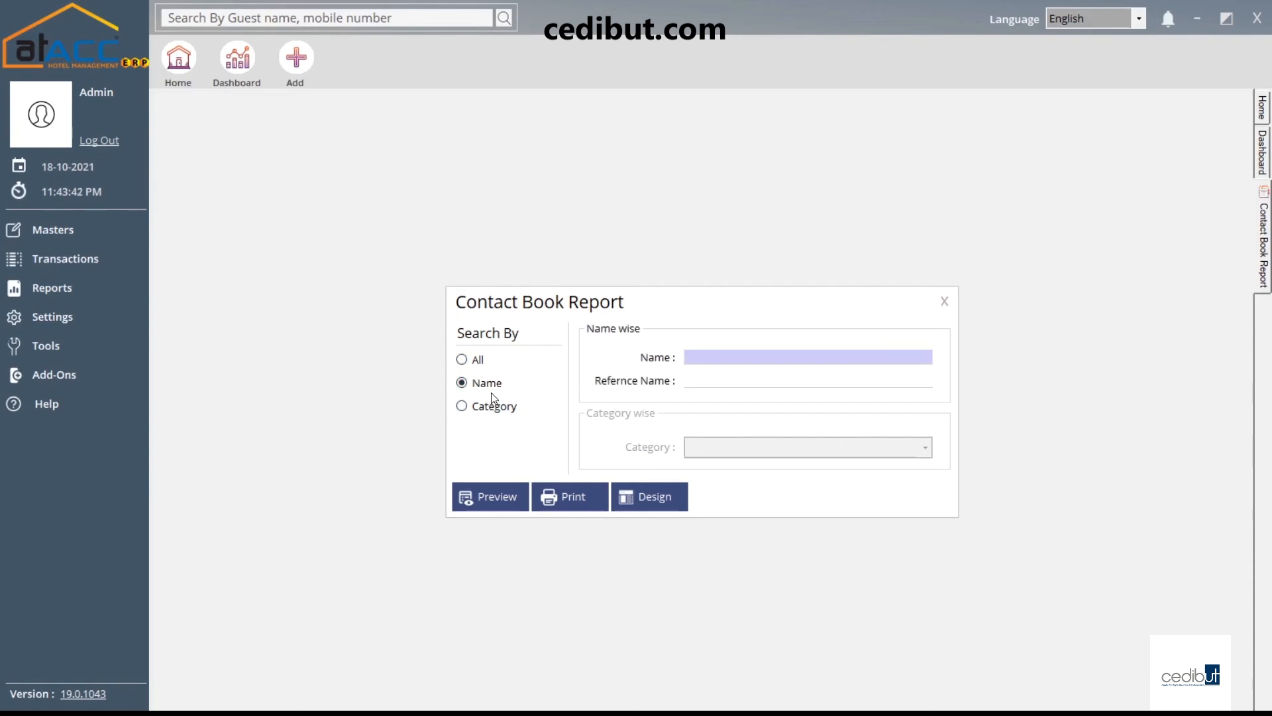
{"action": "left_click", "coordinate": [491, 410]}
{"action": "left_click", "coordinate": [486, 382]}
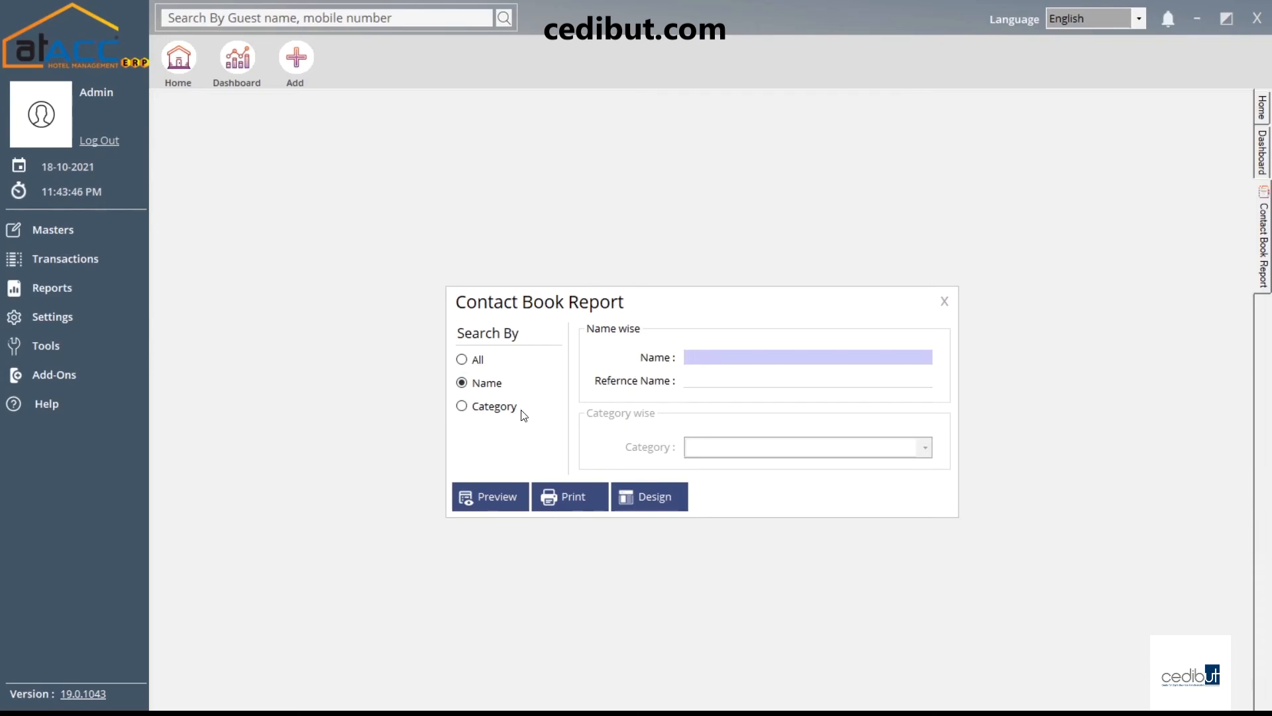
{"action": "left_click", "coordinate": [492, 407]}
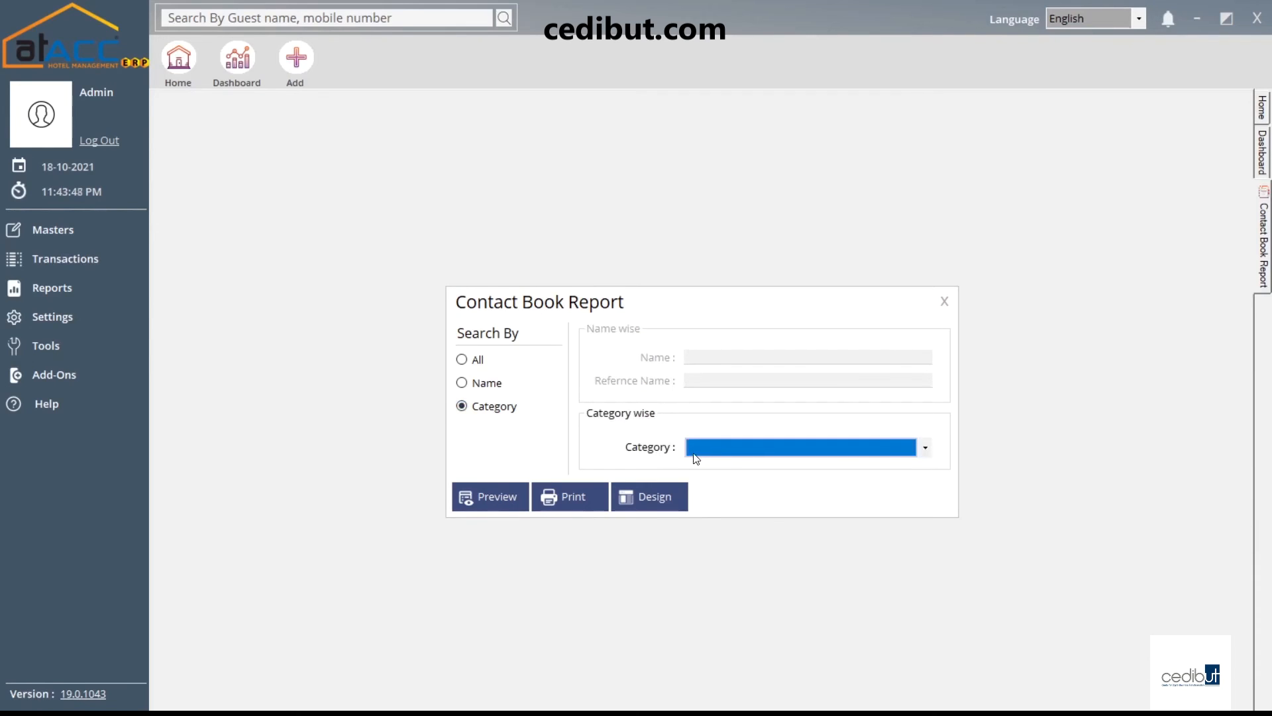
{"action": "left_click", "coordinate": [730, 456]}
{"action": "left_click", "coordinate": [742, 446]}
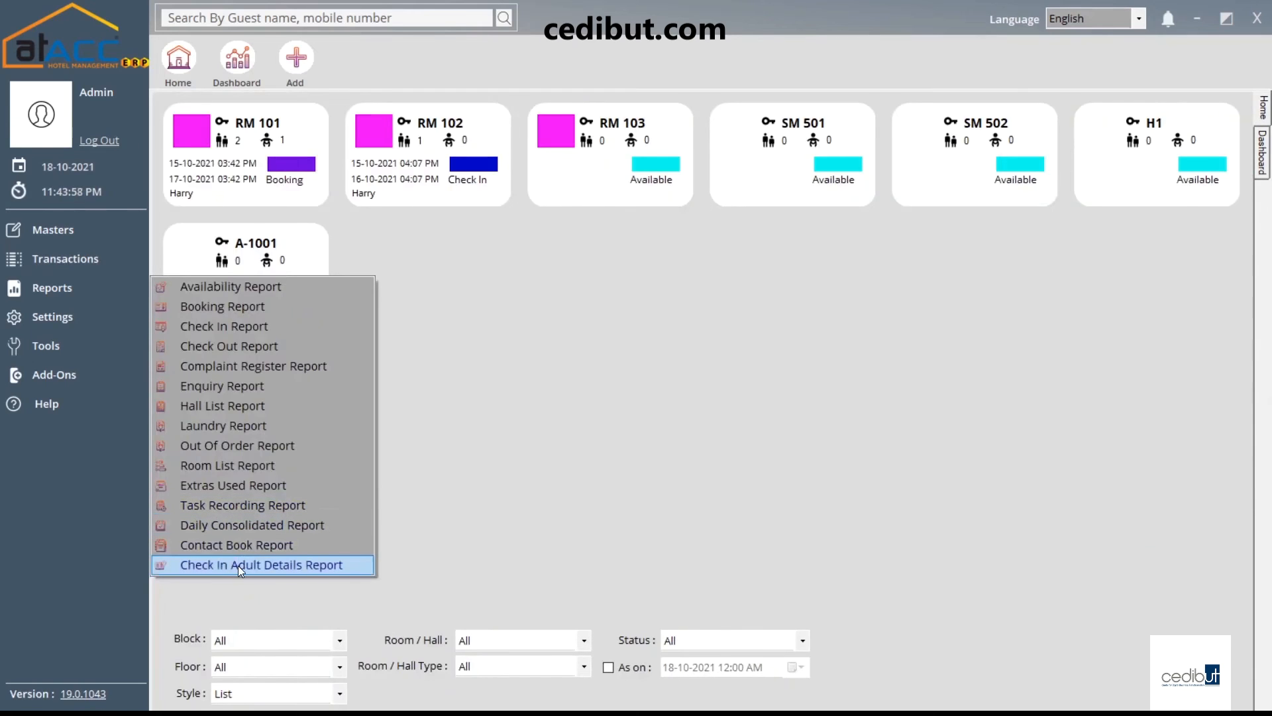
Select Check In in the Check In Adult Details report, try the Voucher Number field, then close it
{"action": "left_click", "coordinate": [284, 566]}
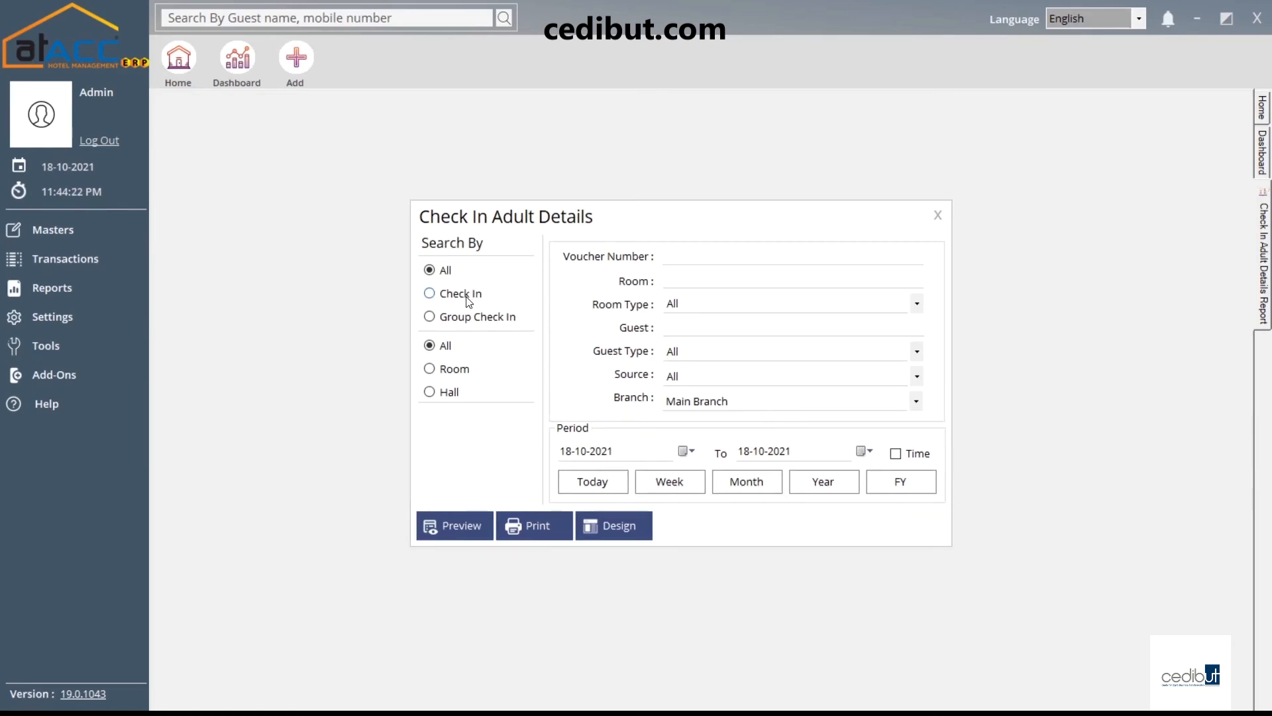
{"action": "left_click", "coordinate": [467, 298]}
{"action": "left_click", "coordinate": [670, 260]}
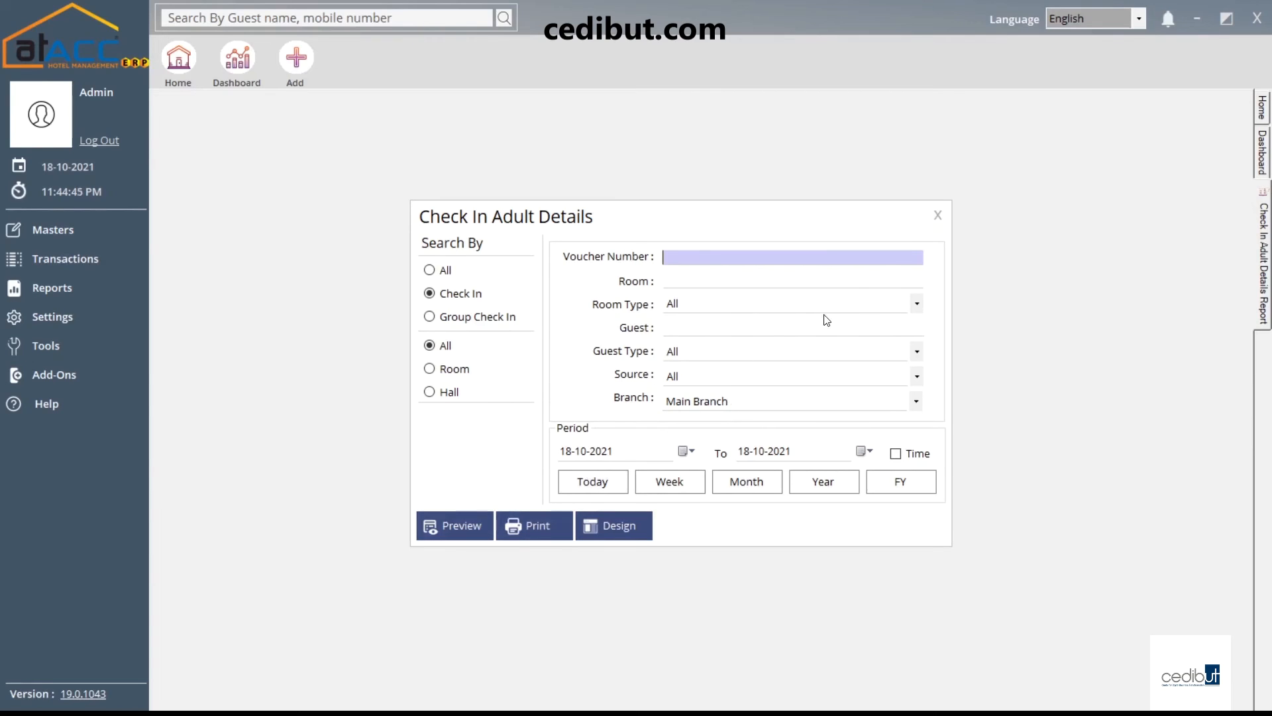
{"action": "left_click", "coordinate": [938, 215]}
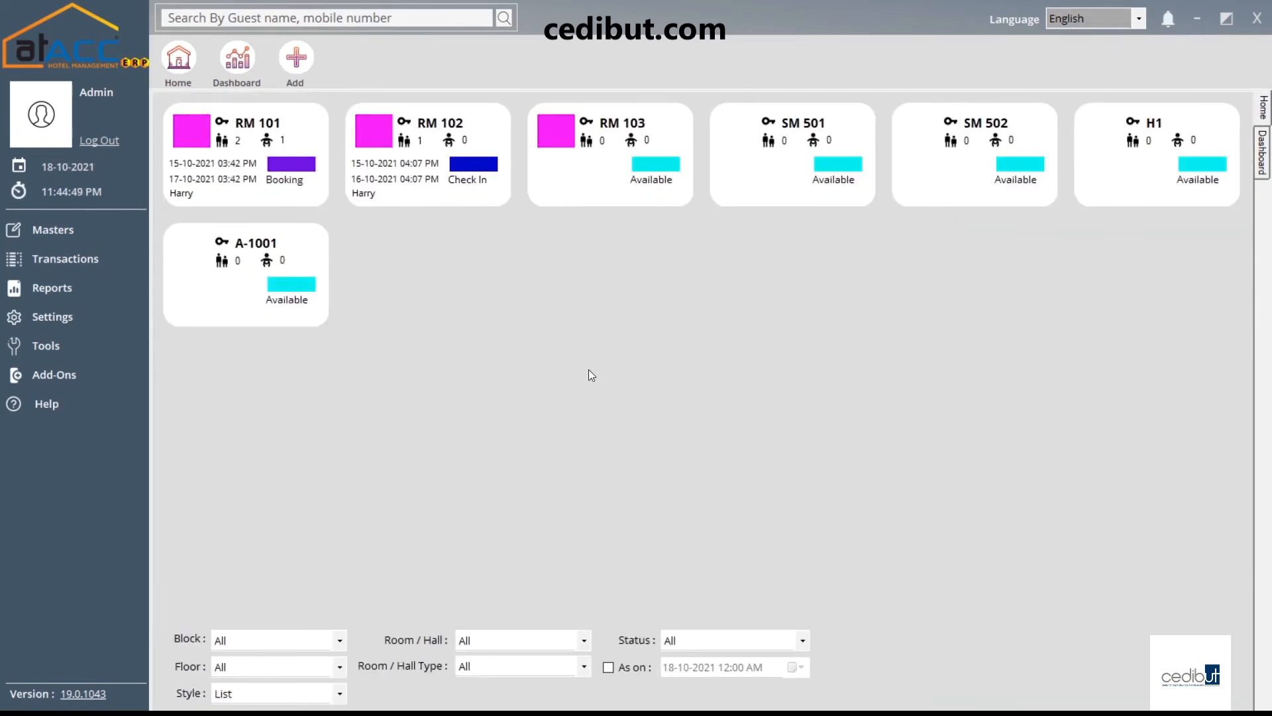
Open General Settings and keep Cash Account as the account for cash payments
{"action": "left_click", "coordinate": [105, 291]}
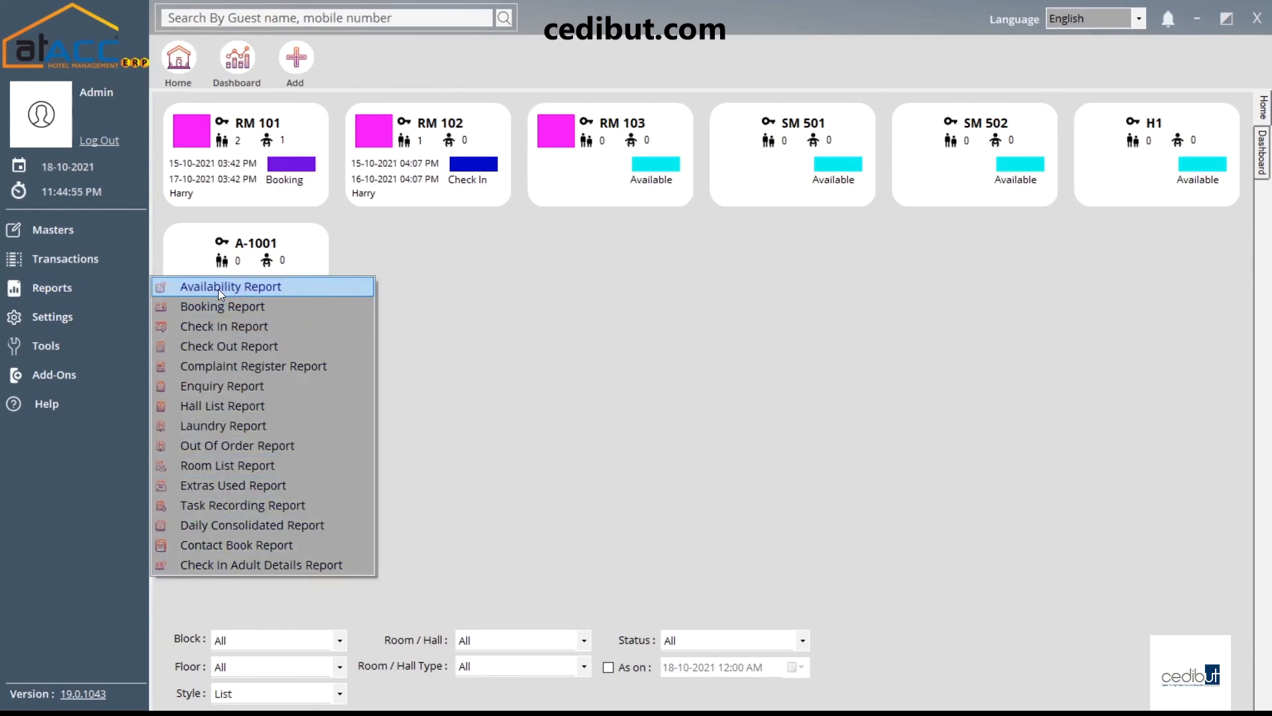
{"action": "left_click", "coordinate": [77, 323]}
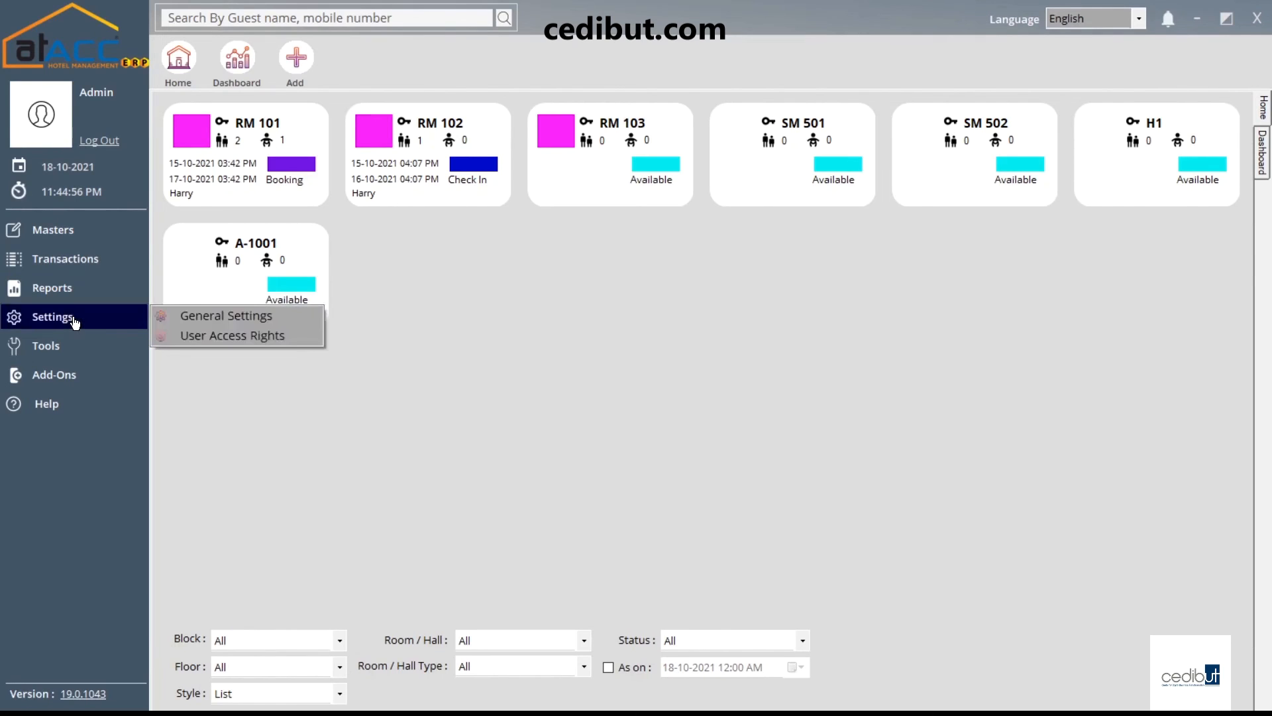
{"action": "left_click", "coordinate": [185, 319]}
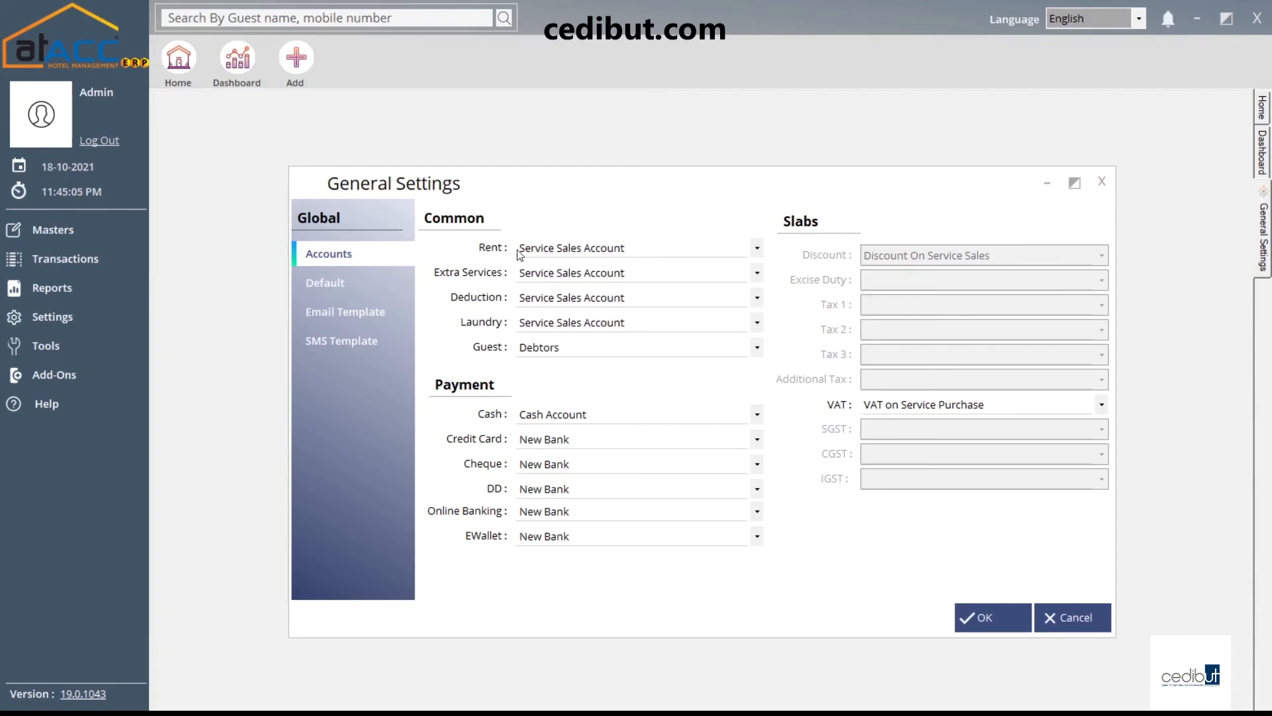
{"action": "left_click", "coordinate": [567, 418]}
{"action": "left_click", "coordinate": [556, 432]}
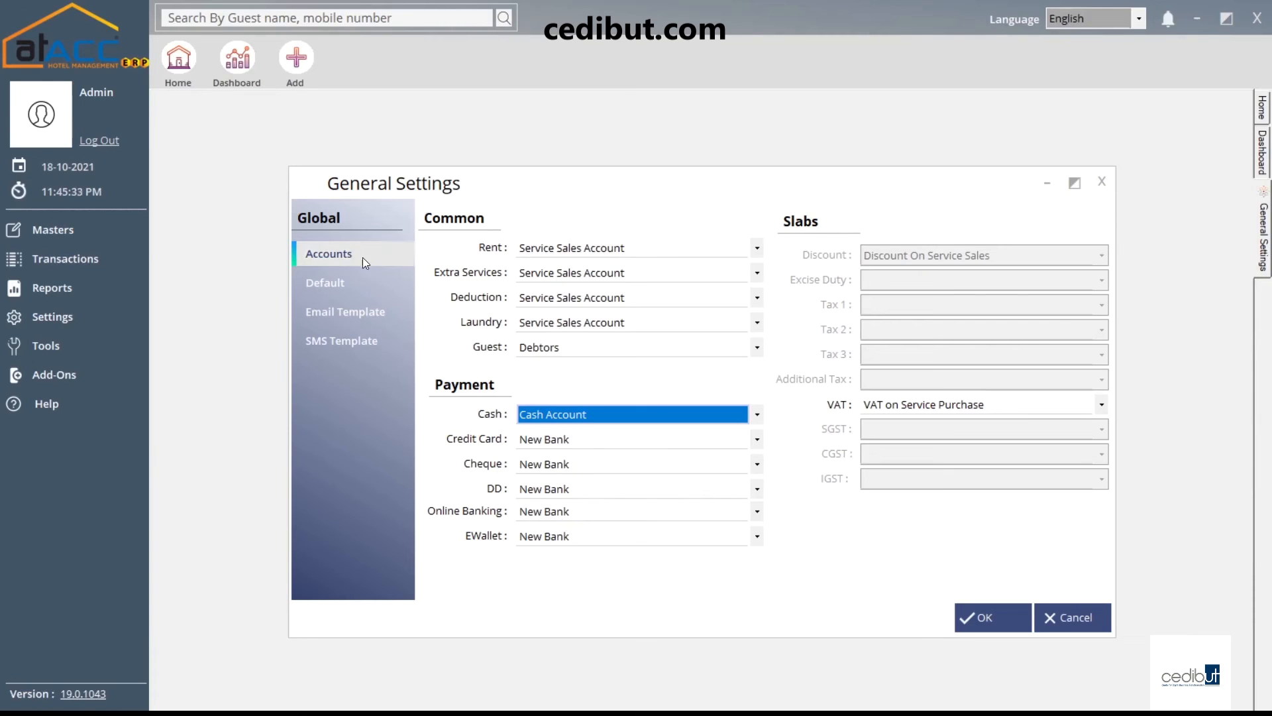
{"action": "left_click", "coordinate": [317, 283]}
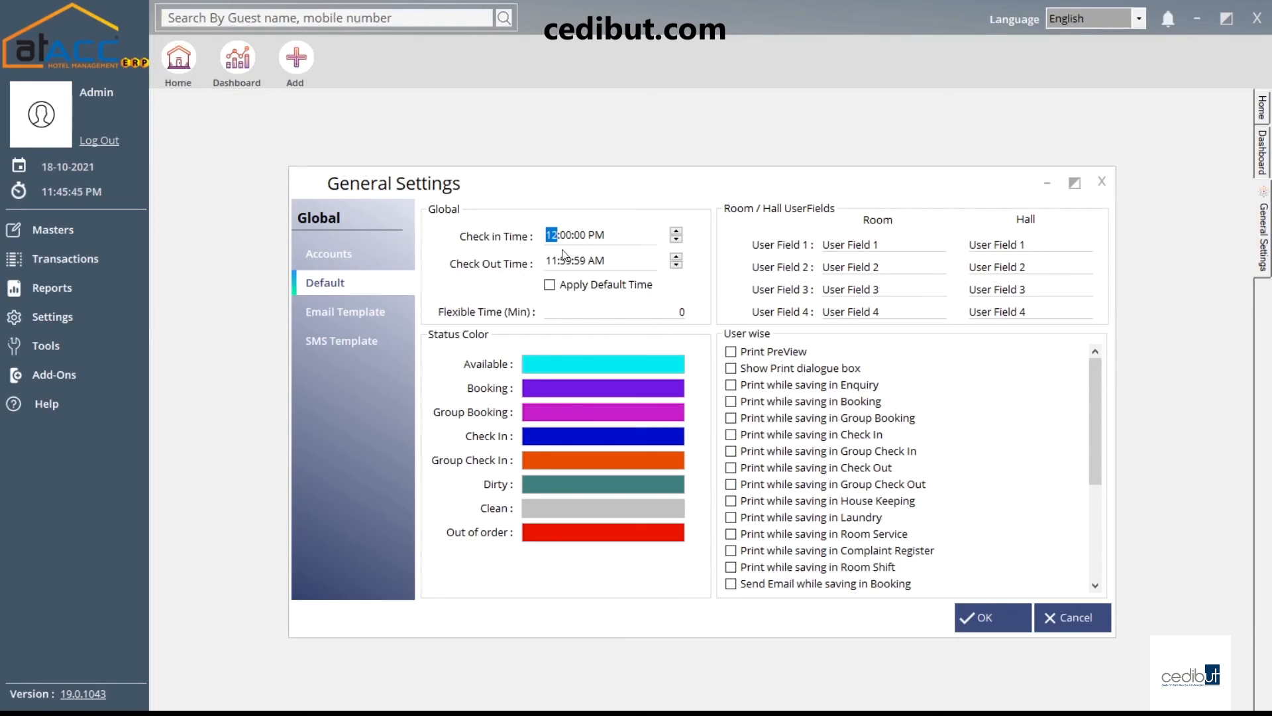
Set Flexible Time (Min) to 30 and check the available-room status colour without changing it
{"action": "left_click", "coordinate": [575, 308]}
{"action": "double_click", "coordinate": [650, 311]}
{"action": "type", "text": "30"}
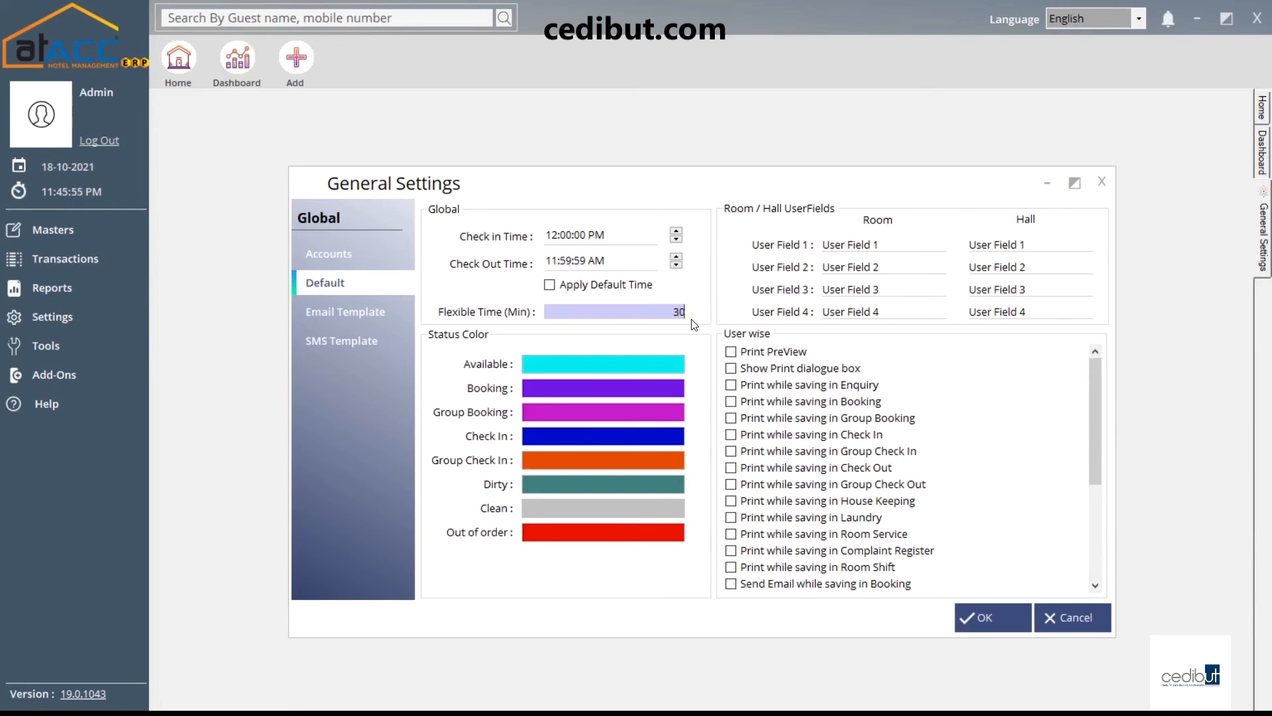
{"action": "left_click_drag", "start_coordinate": [674, 313], "coordinate": [588, 311]}
{"action": "left_click", "coordinate": [566, 365]}
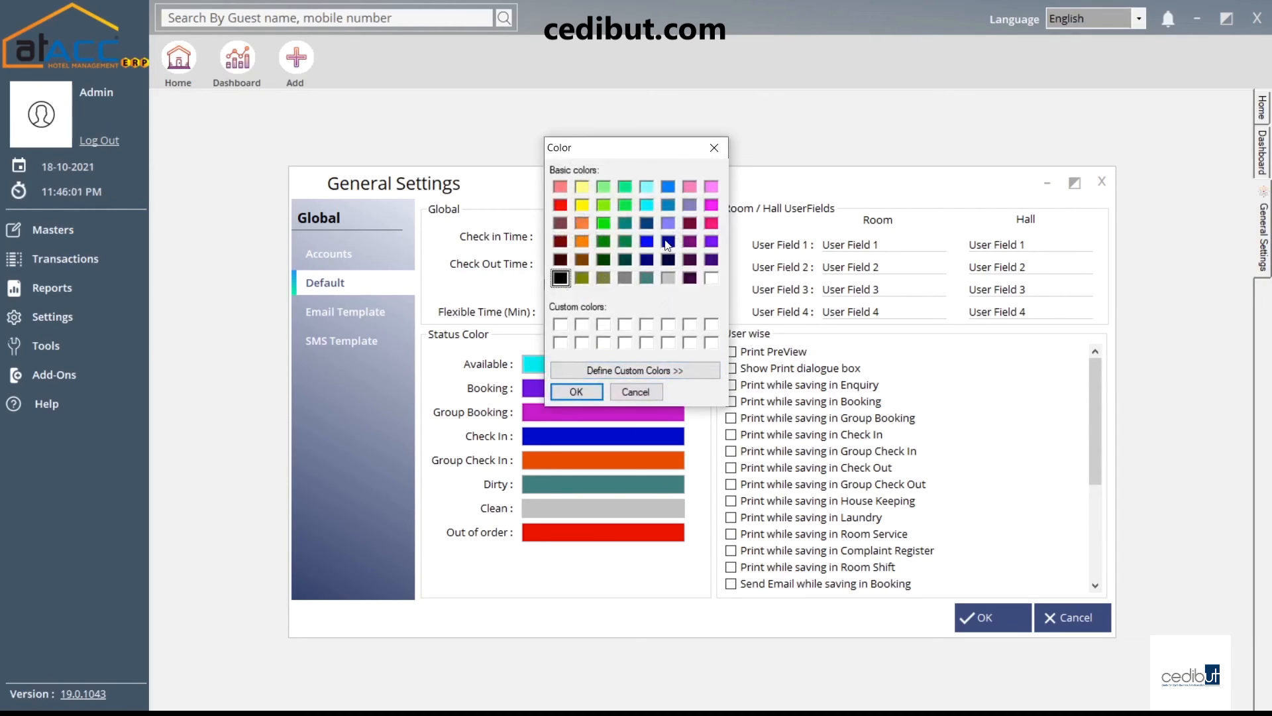
{"action": "left_click", "coordinate": [717, 149]}
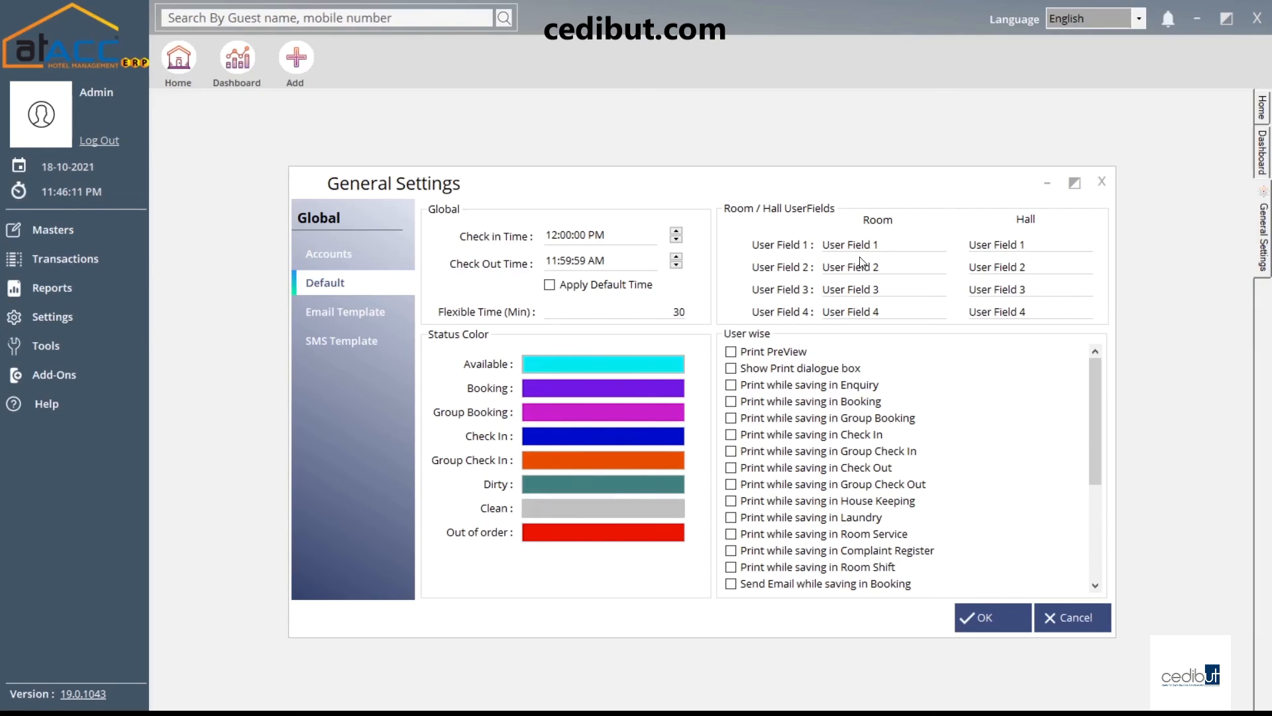
Review the user-wise room and hall fields, then go to the Email Template page
{"action": "left_click", "coordinate": [895, 242]}
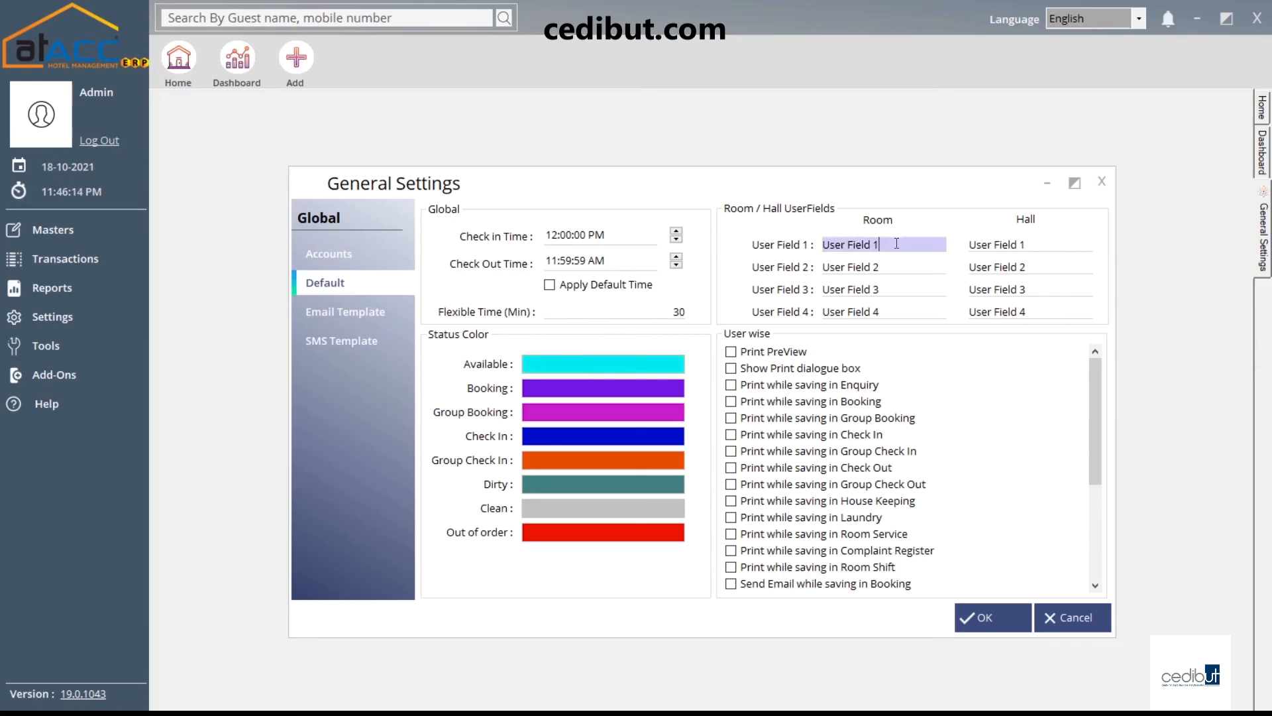
{"action": "left_click", "coordinate": [1043, 244]}
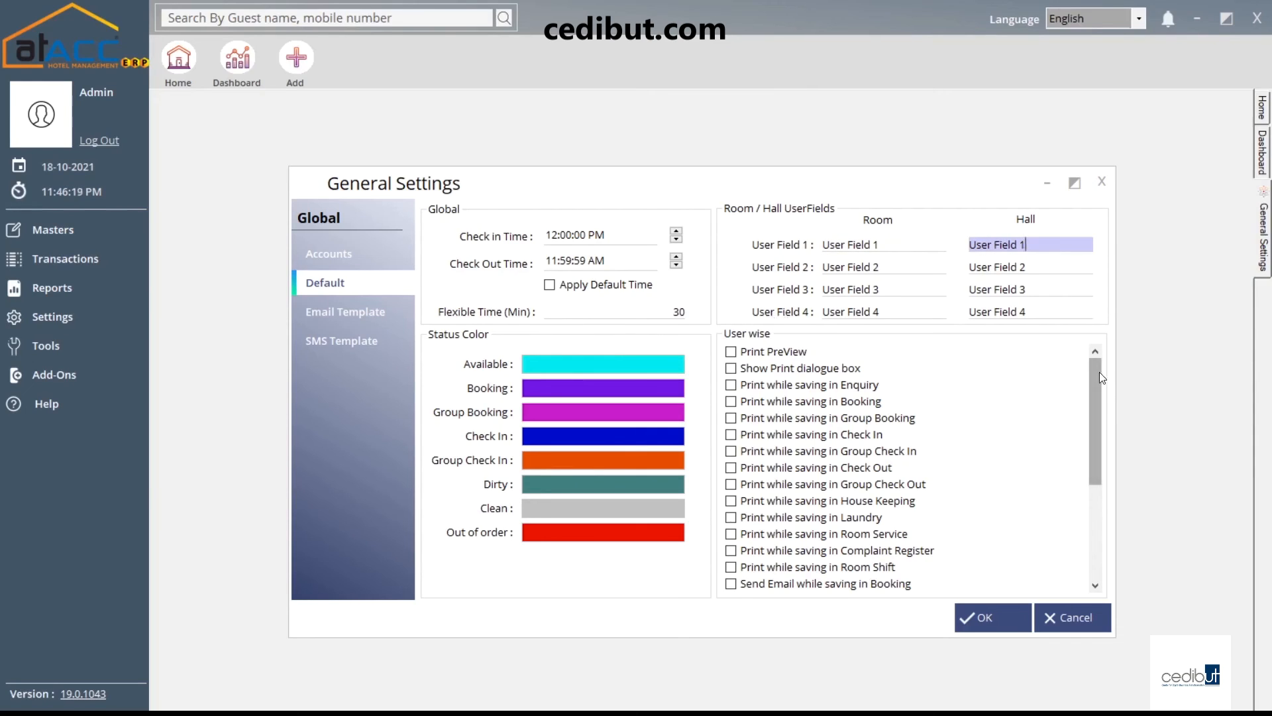
{"action": "mouse_move", "coordinate": [1097, 371]}
{"action": "left_mouse_down"}
{"action": "mouse_move", "coordinate": [1089, 471]}
{"action": "mouse_move", "coordinate": [1086, 371]}
{"action": "left_mouse_up"}
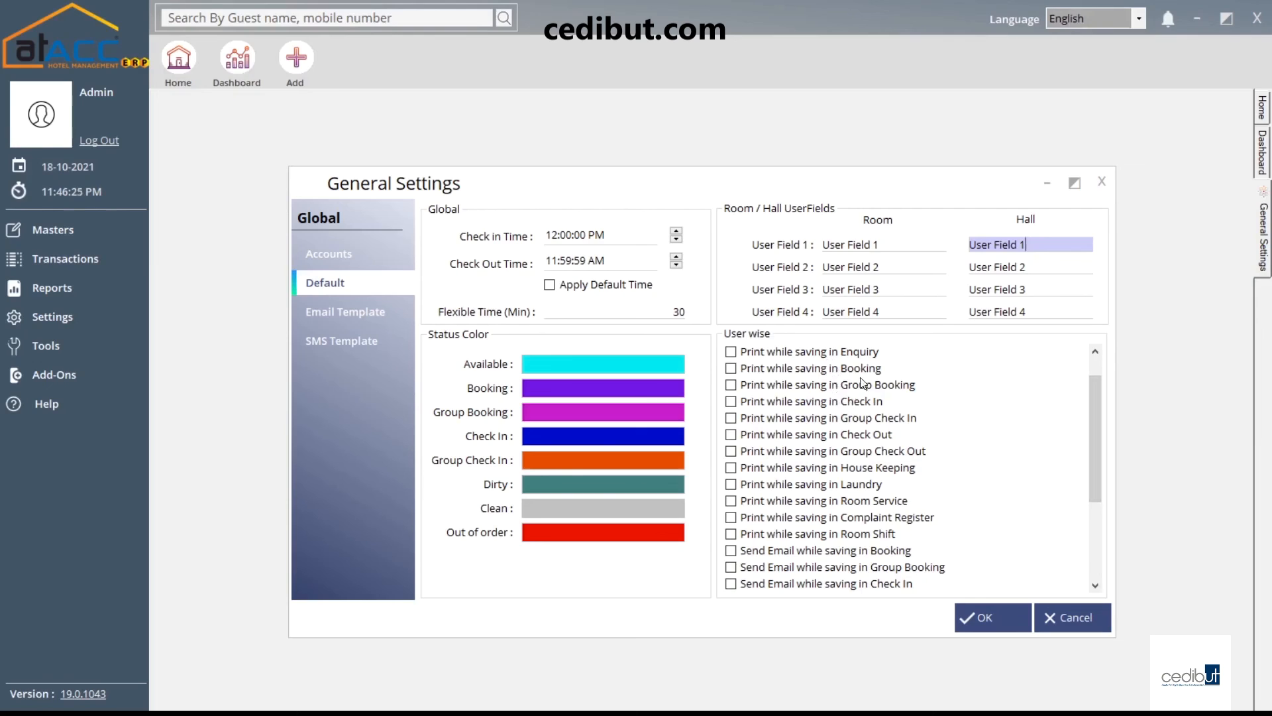
{"action": "left_click_drag", "start_coordinate": [1091, 412], "coordinate": [1094, 475]}
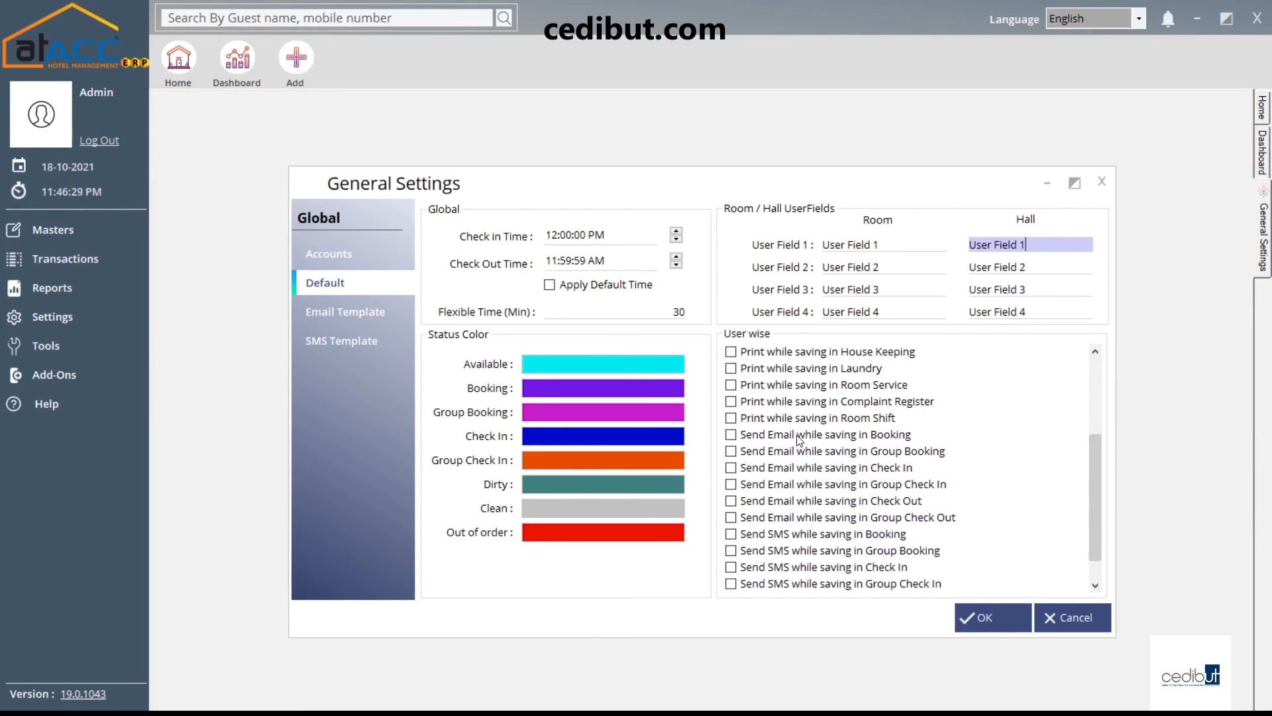
{"action": "left_click_drag", "start_coordinate": [1095, 457], "coordinate": [1096, 472]}
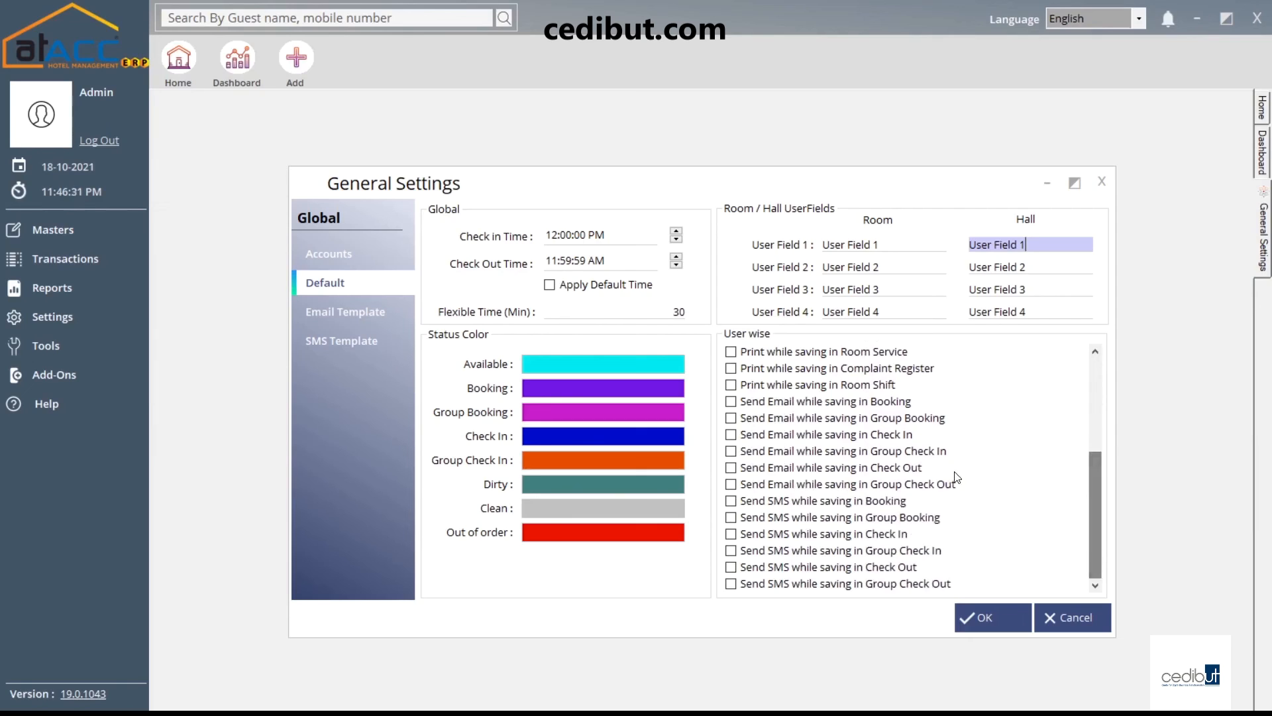
{"action": "left_click_drag", "start_coordinate": [1095, 493], "coordinate": [1096, 400]}
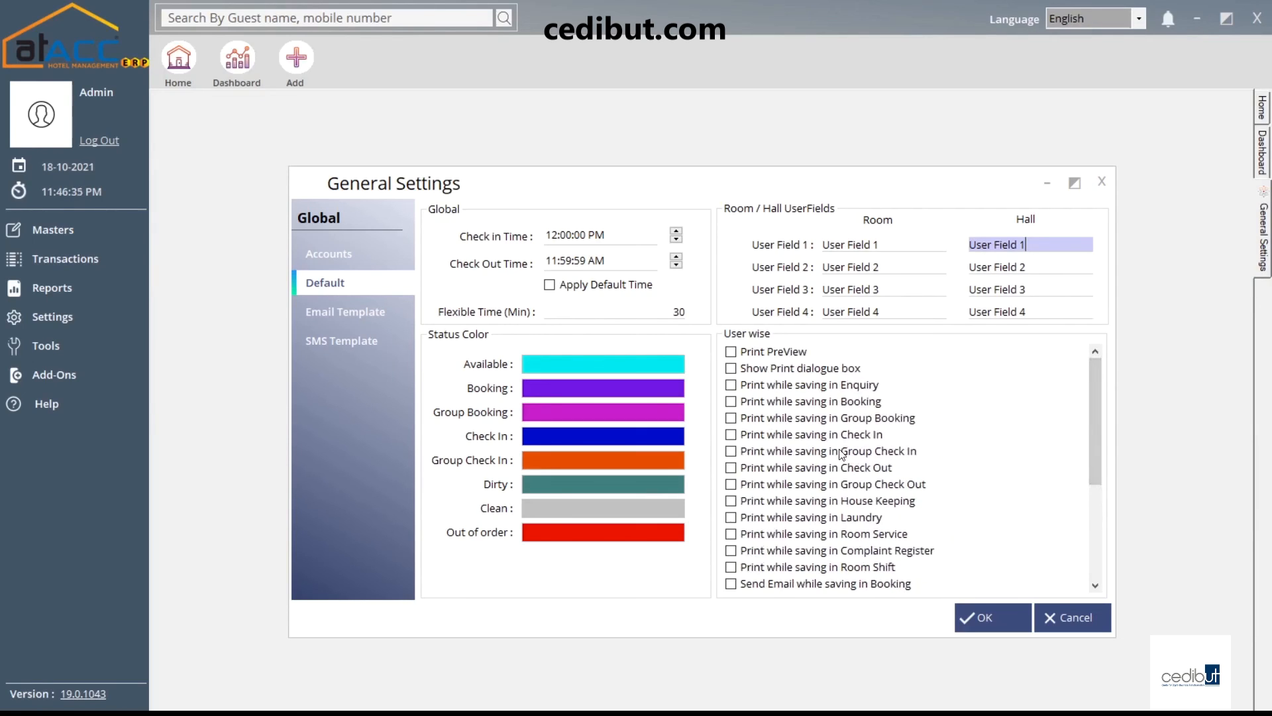
{"action": "left_click", "coordinate": [361, 312]}
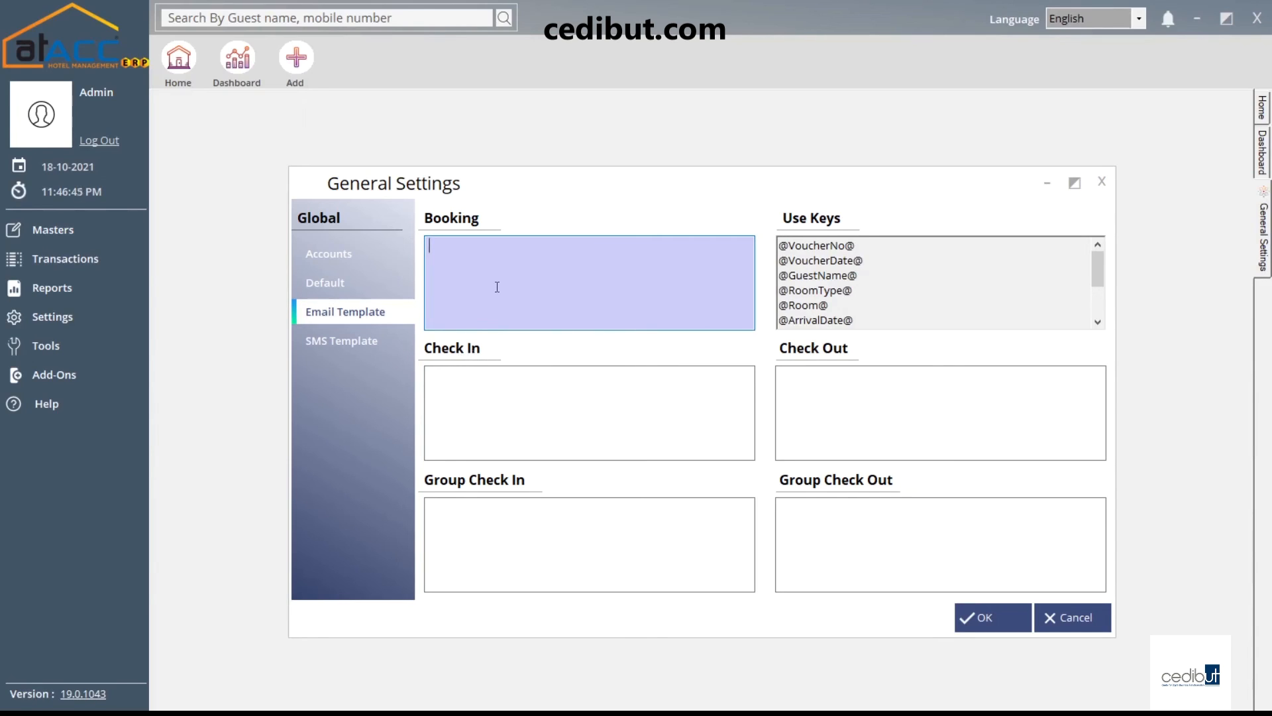
{"action": "left_click", "coordinate": [820, 247]}
{"action": "left_click_drag", "start_coordinate": [866, 245], "coordinate": [778, 248]}
{"action": "key", "text": "ctrl+c"}
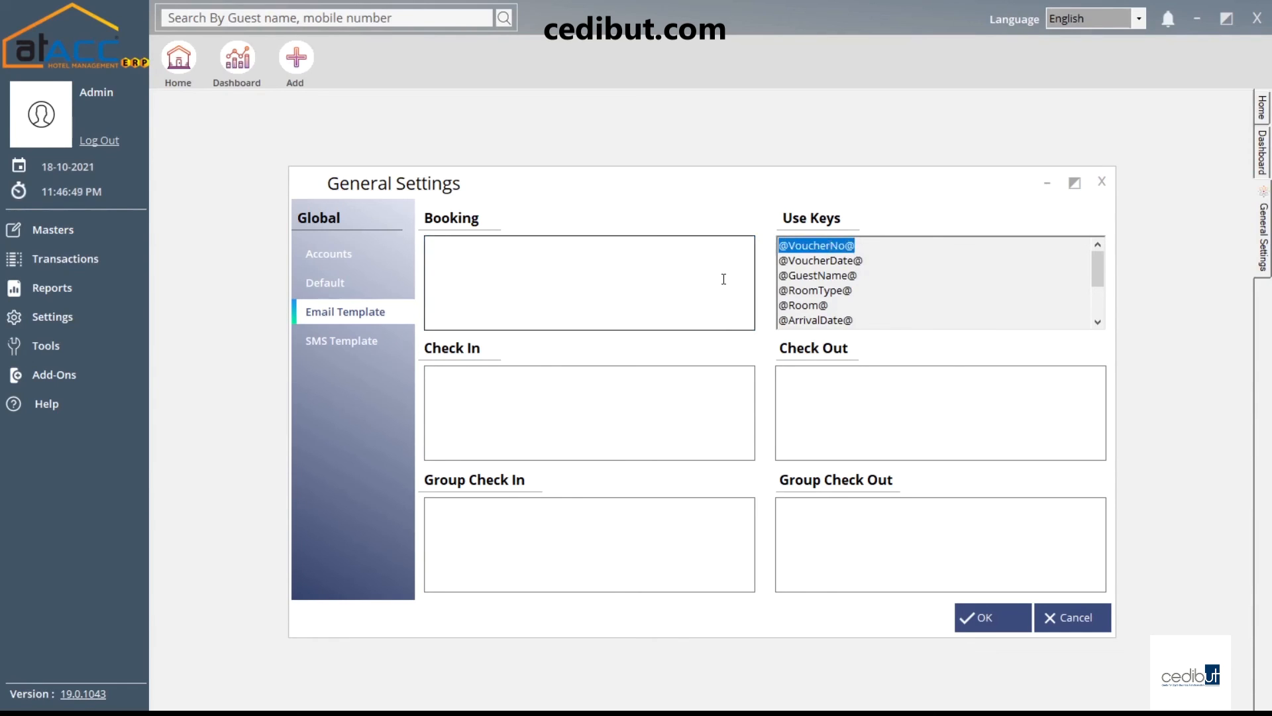
{"action": "left_click", "coordinate": [623, 271]}
{"action": "key", "text": "ctrl+v"}
{"action": "type", "text": "has been"}
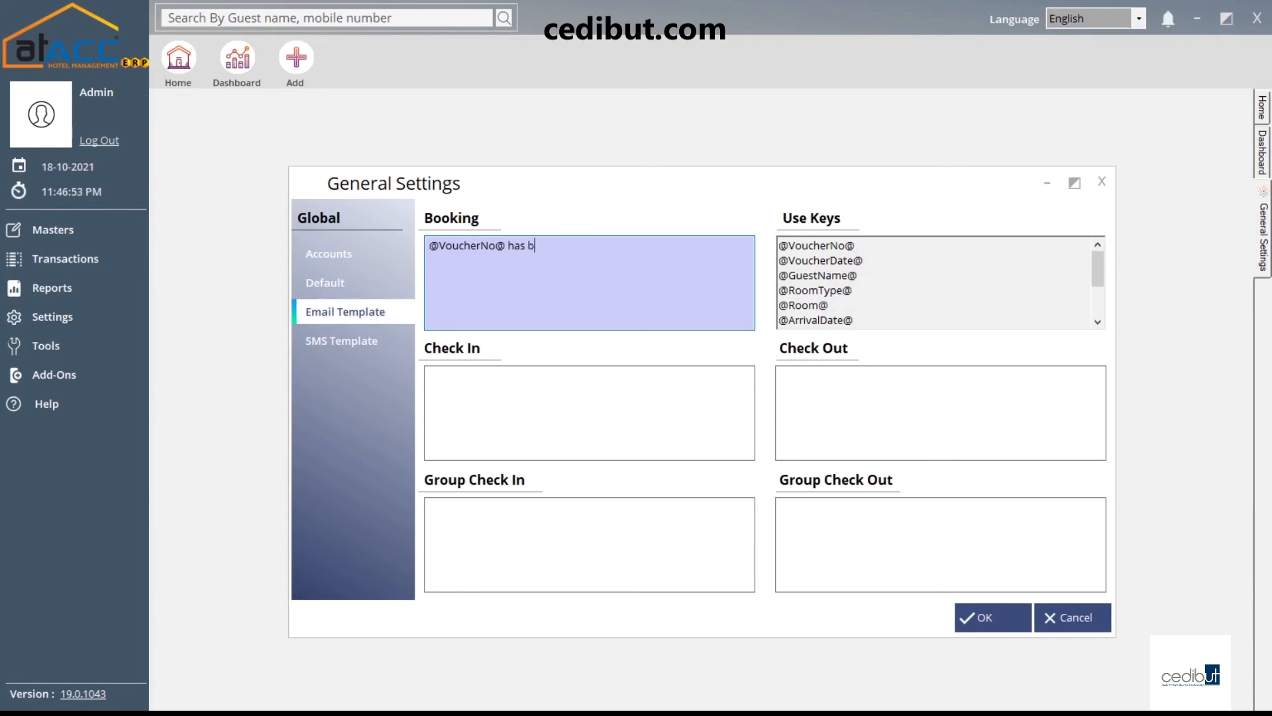
{"action": "type", "text": "eated. THank"}
{"action": "key", "text": "BackSpace"}
{"action": "key", "text": "BackSpace"}
{"action": "key", "text": "BackSpace"}
{"action": "key", "text": "BackSpace"}
{"action": "type", "text": "hank you "}
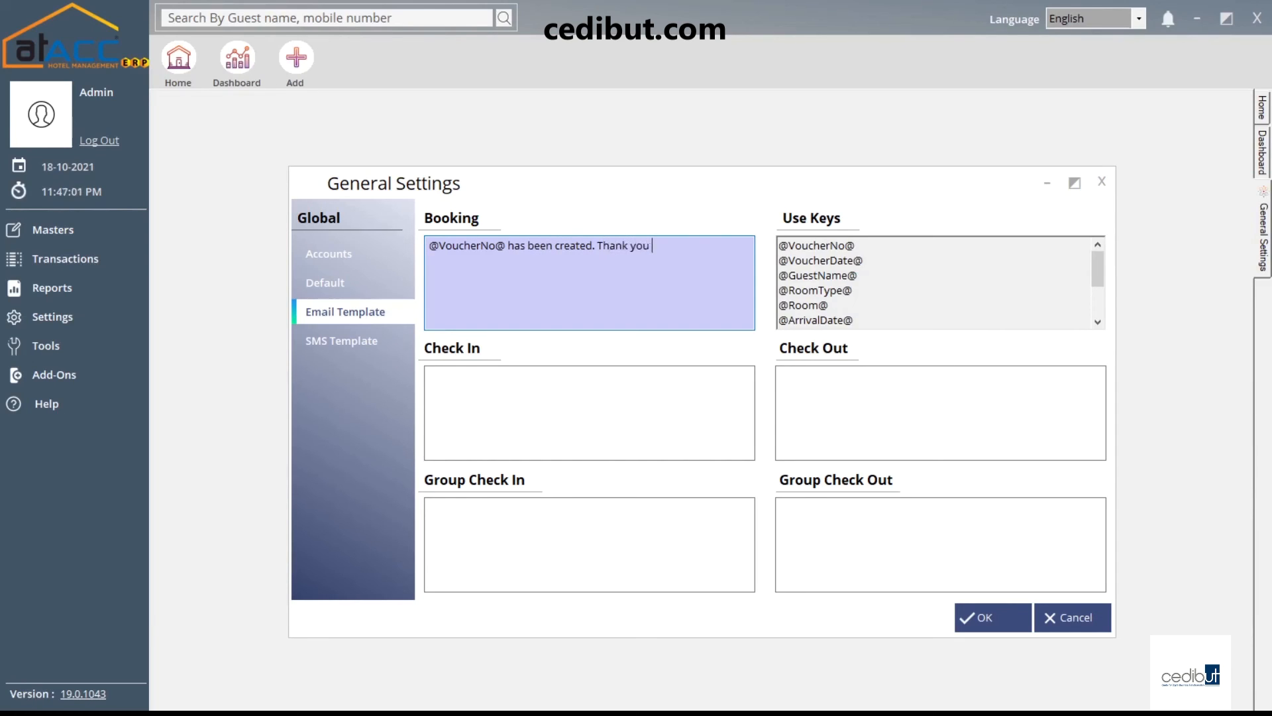
{"action": "type", "text": "for booking."}
Look through the empty Check In, Group Check In, Check Out and Group Check Out templates
{"action": "mouse_move", "coordinate": [1100, 265]}
{"action": "left_mouse_down"}
{"action": "mouse_move", "coordinate": [1101, 325]}
{"action": "mouse_move", "coordinate": [1092, 262]}
{"action": "left_mouse_up"}
{"action": "scroll", "coordinate": [836, 259], "scroll_direction": "down", "scroll_amount": 1}
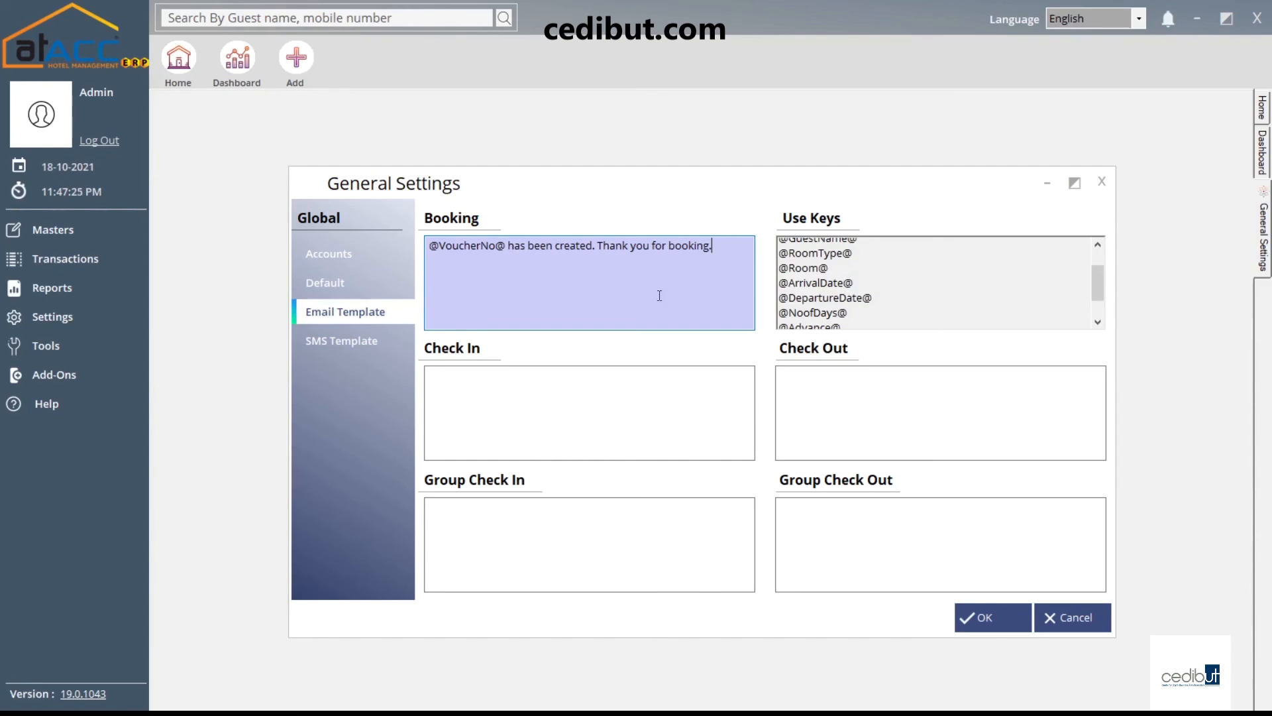
{"action": "left_click", "coordinate": [503, 400]}
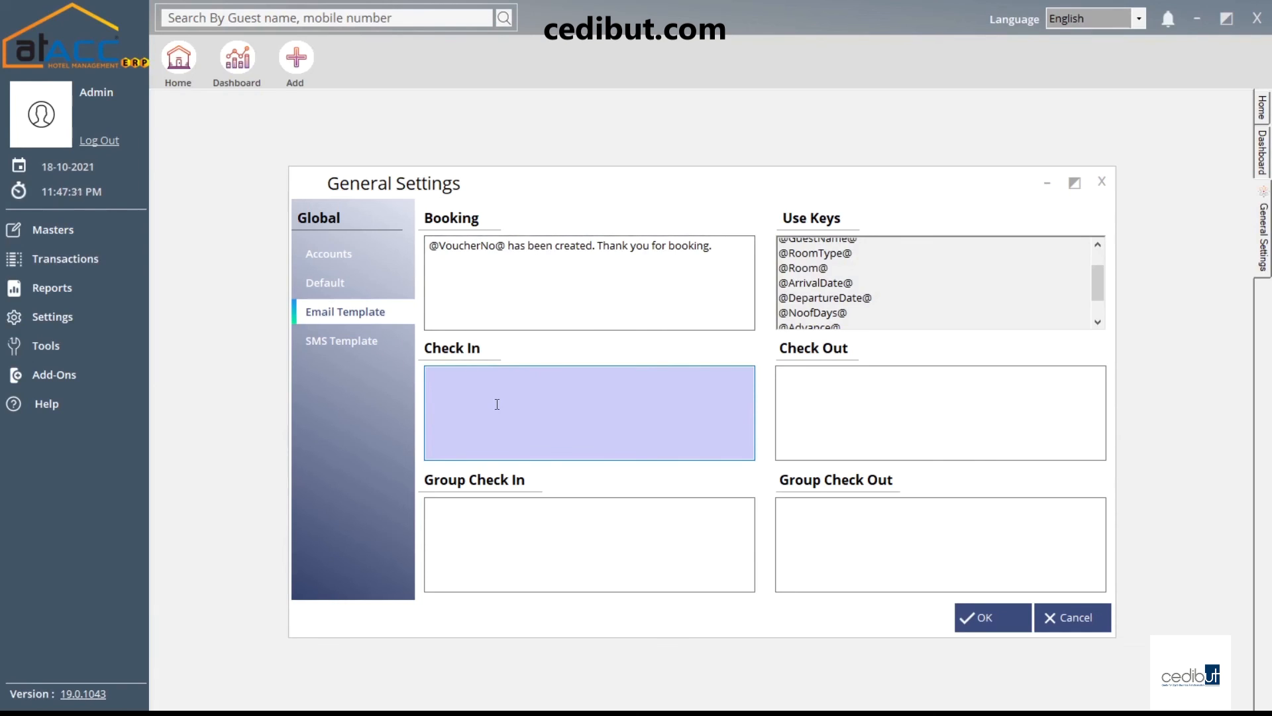
{"action": "left_click", "coordinate": [520, 530]}
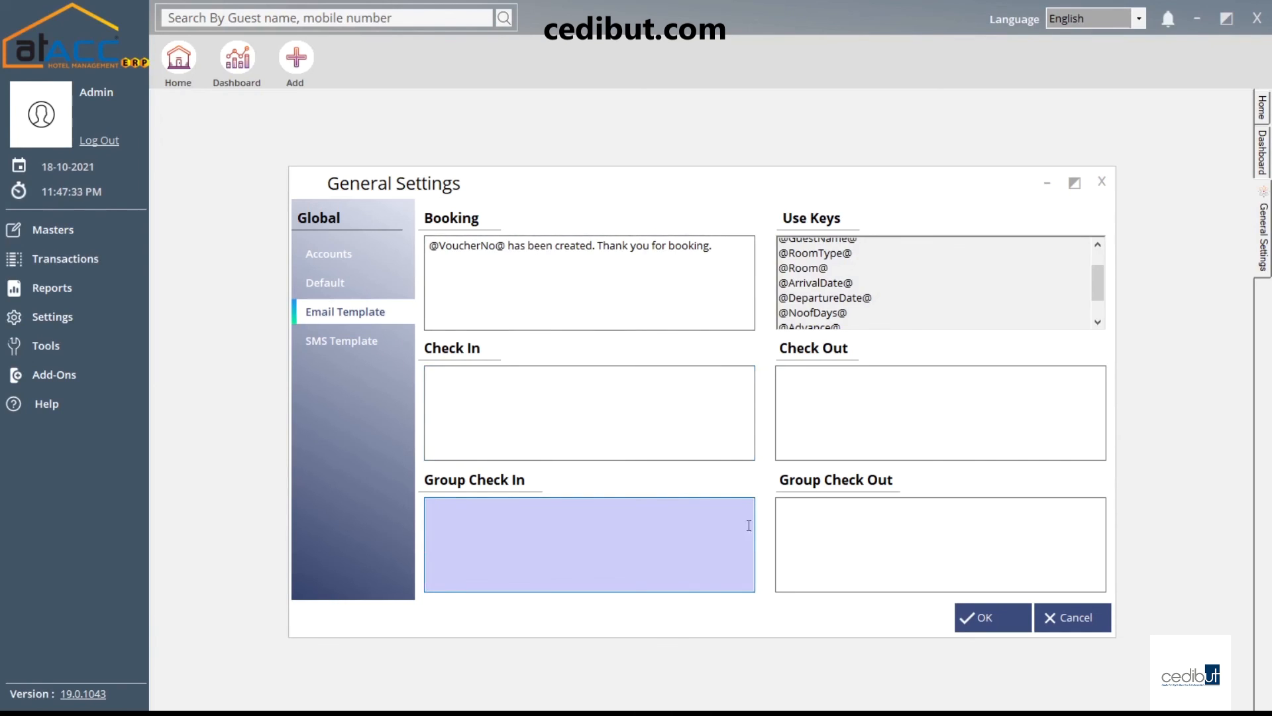
{"action": "left_click", "coordinate": [870, 395]}
{"action": "left_click", "coordinate": [852, 521]}
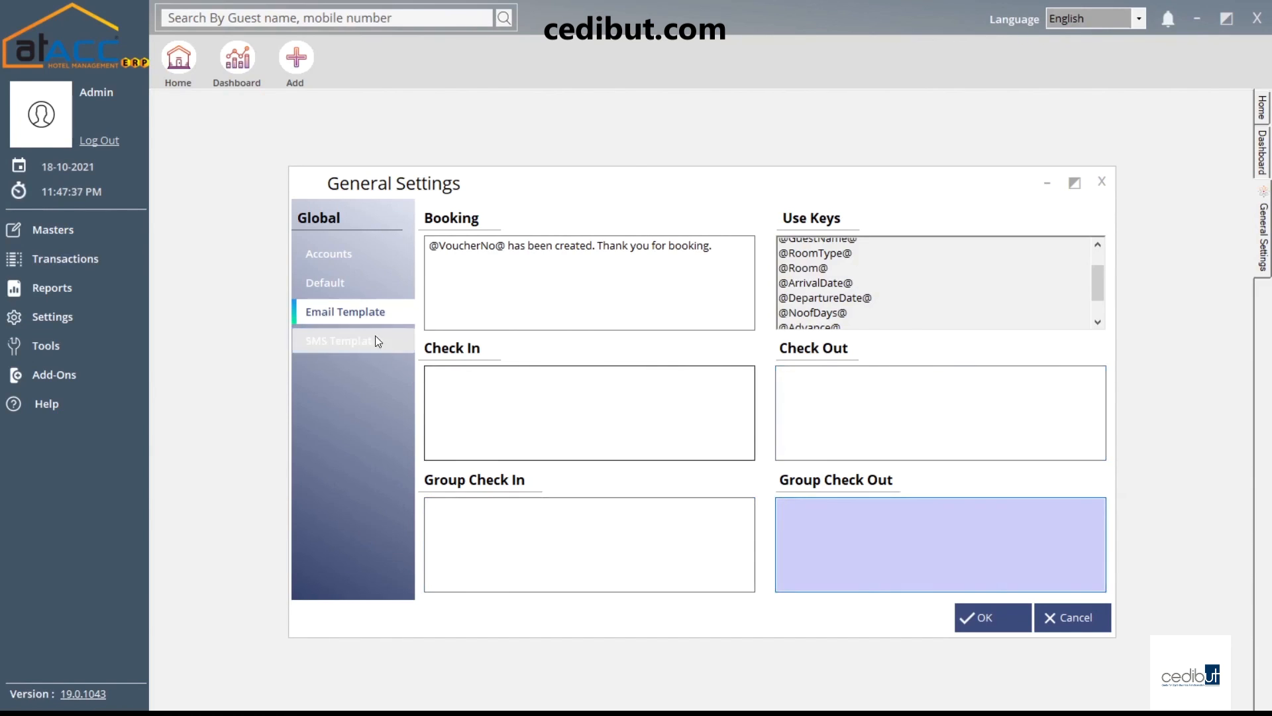
View the SMS Template page, save General Settings, then reopen and close General Settings
{"action": "left_click", "coordinate": [352, 351]}
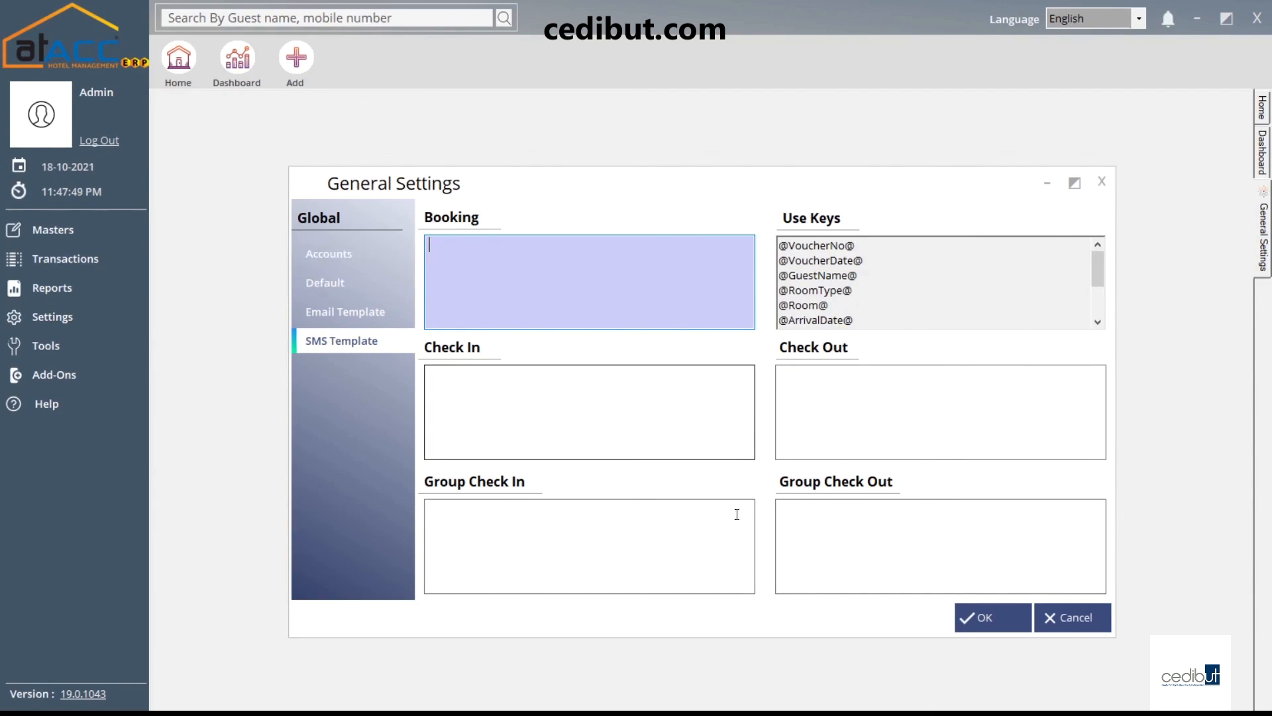
{"action": "left_click", "coordinate": [993, 619]}
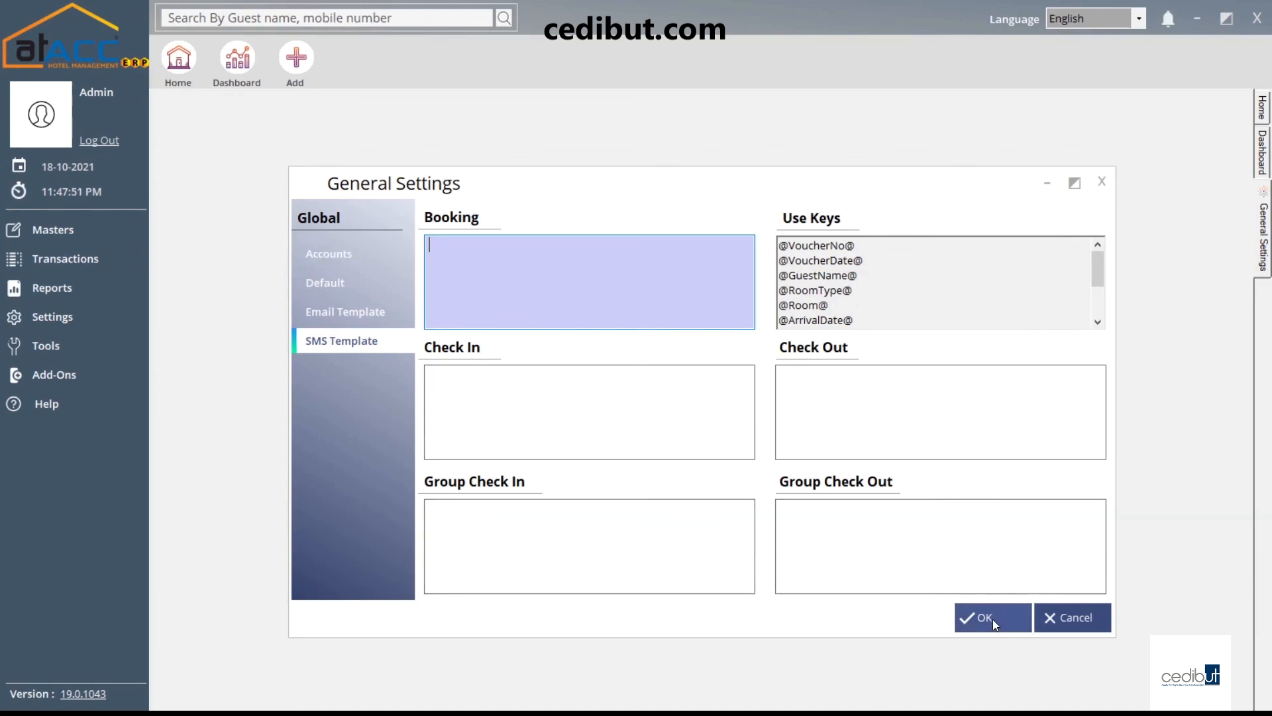
{"action": "left_click", "coordinate": [689, 405]}
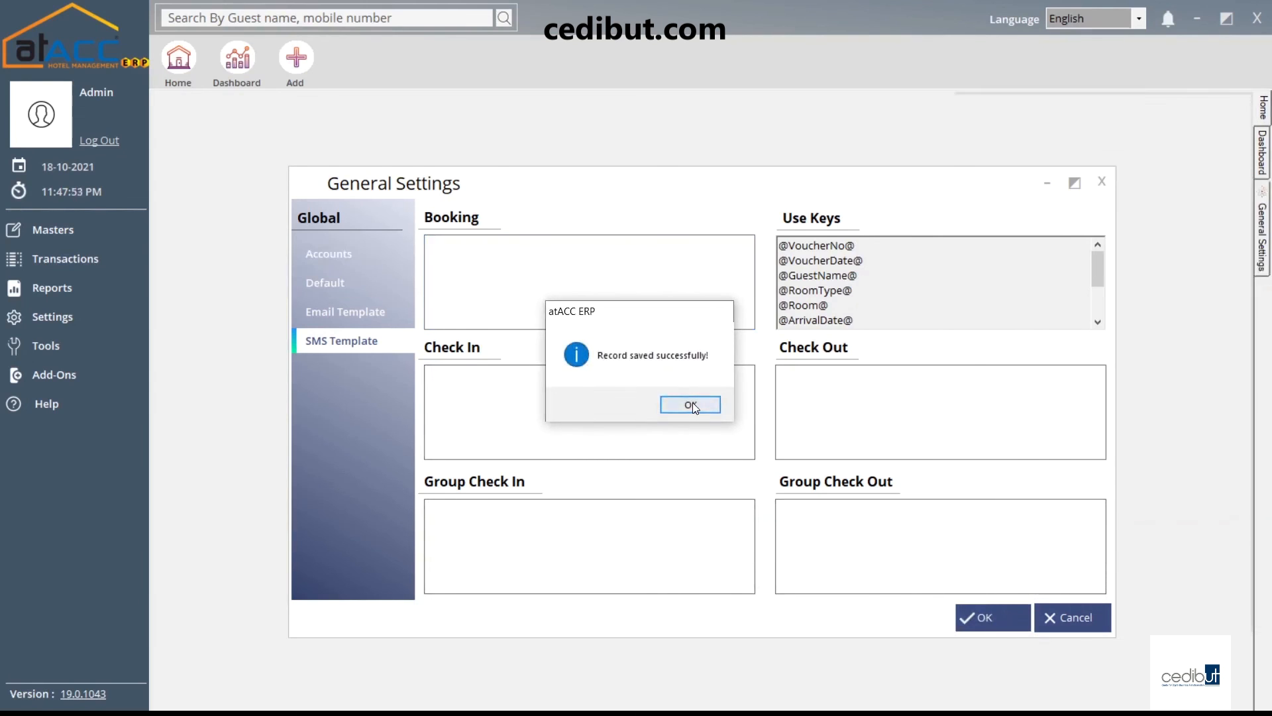
{"action": "left_click", "coordinate": [106, 321]}
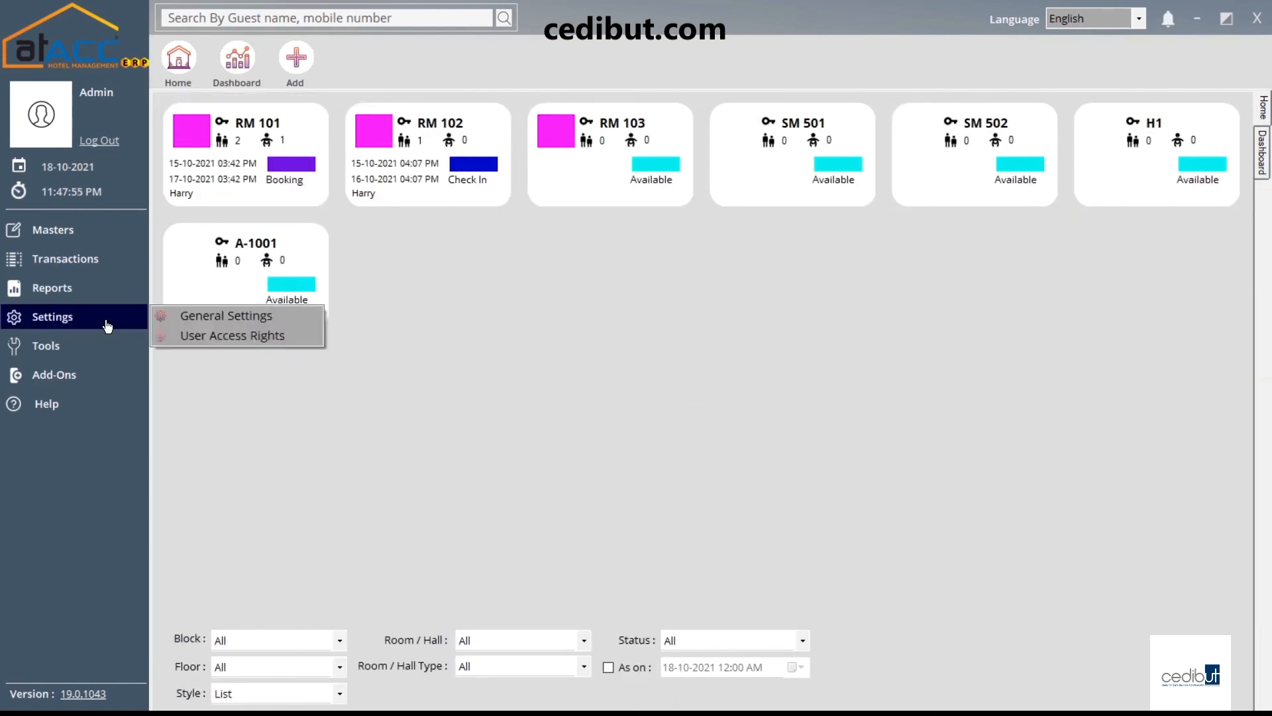
{"action": "left_click", "coordinate": [225, 313]}
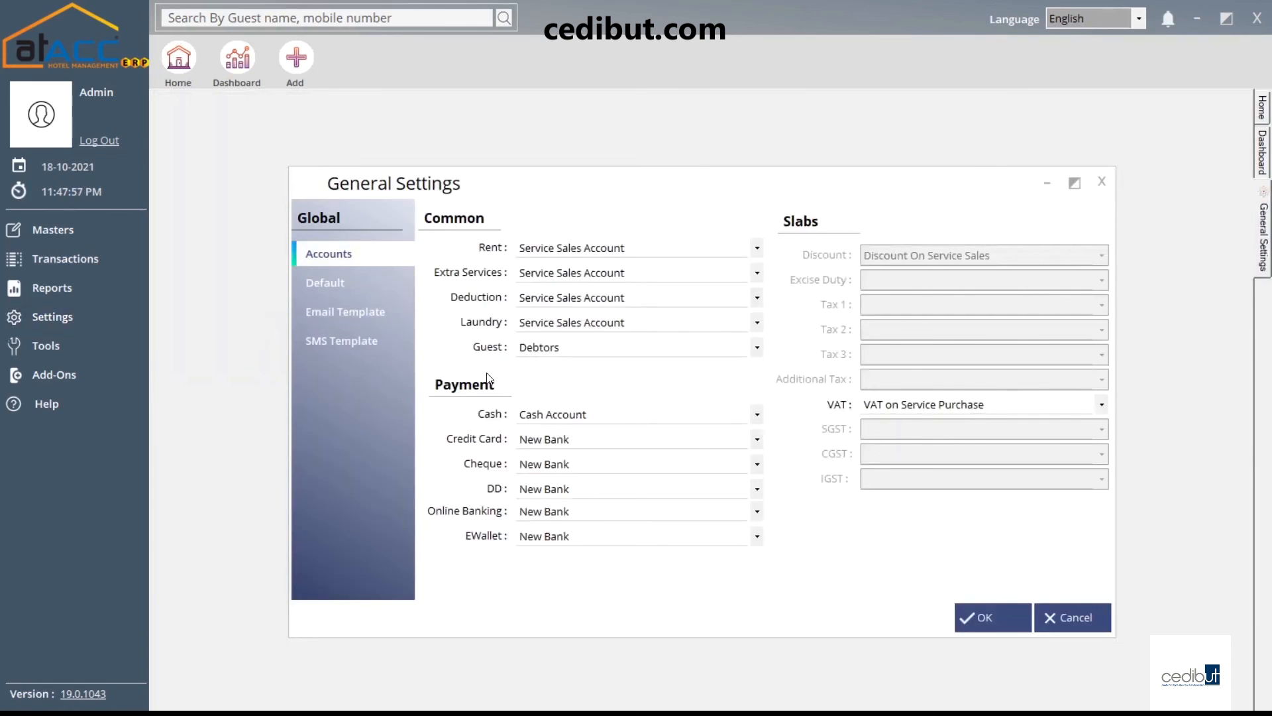
{"action": "left_click", "coordinate": [1079, 178]}
Open User Access Rights from Settings and close it to return to the room board
{"action": "left_click", "coordinate": [106, 320]}
{"action": "left_click", "coordinate": [203, 341]}
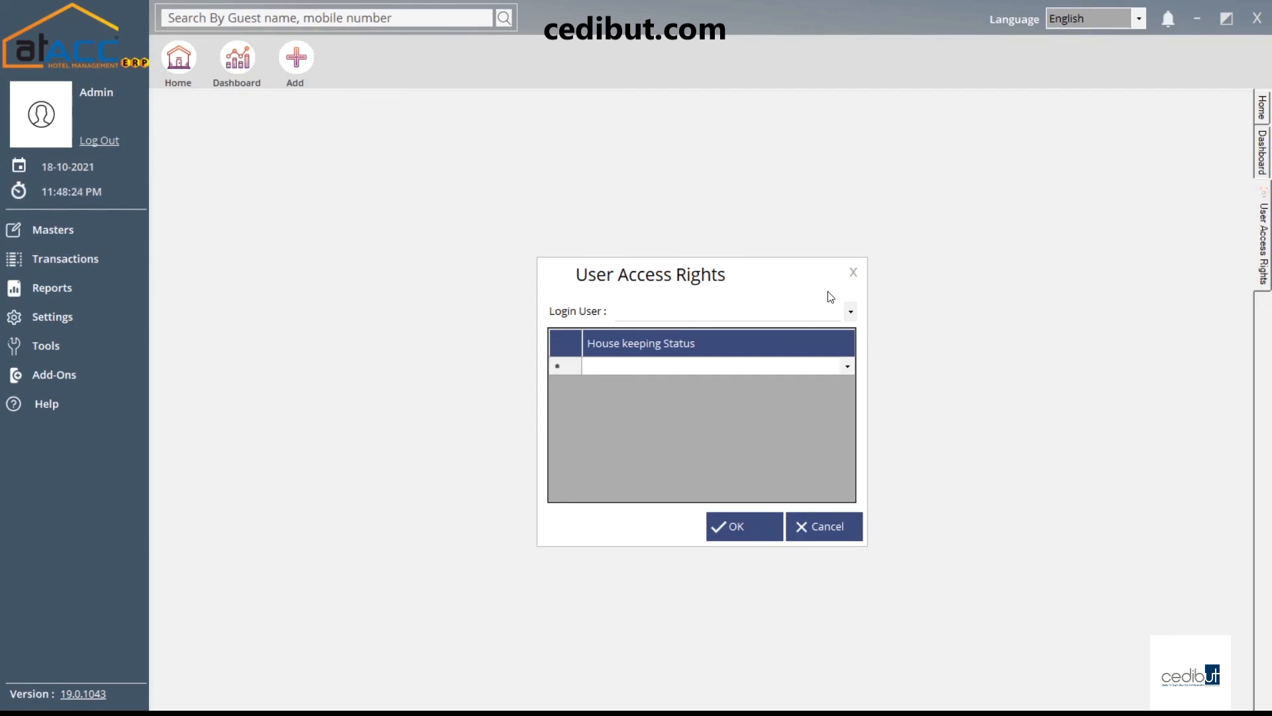
{"action": "left_click", "coordinate": [854, 272]}
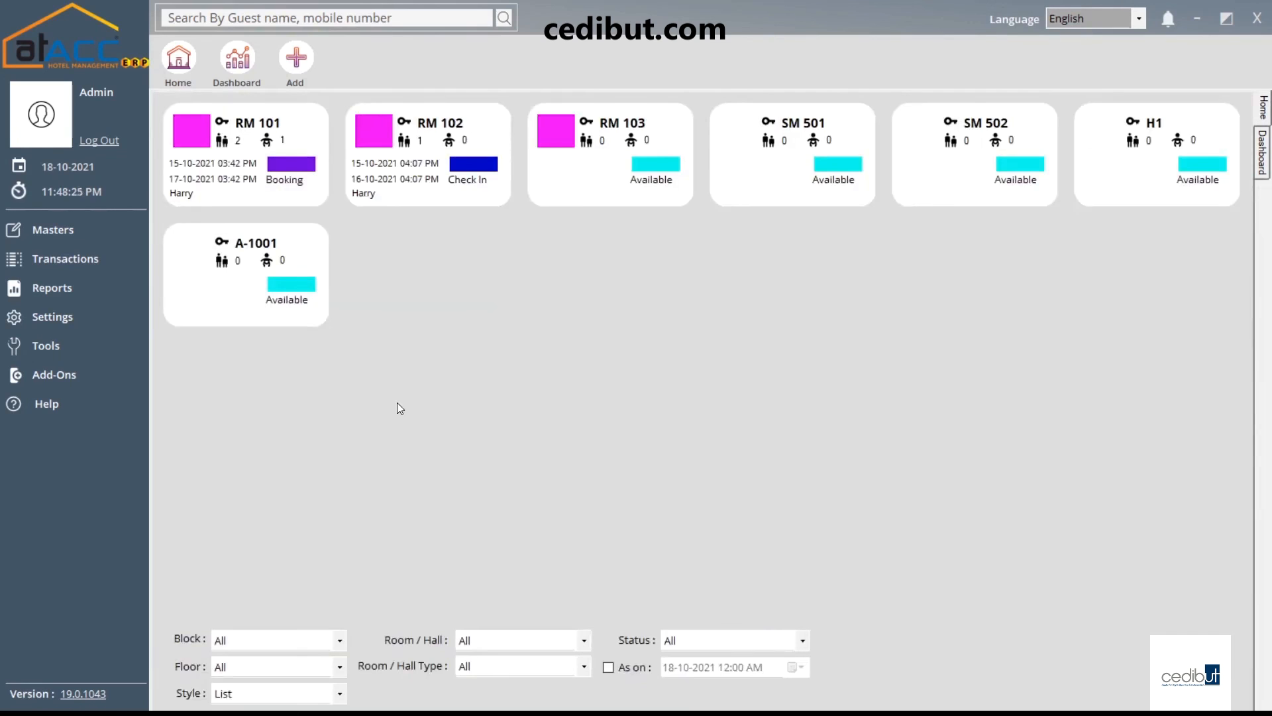
{"action": "left_click", "coordinate": [86, 328]}
{"action": "left_click", "coordinate": [91, 348]}
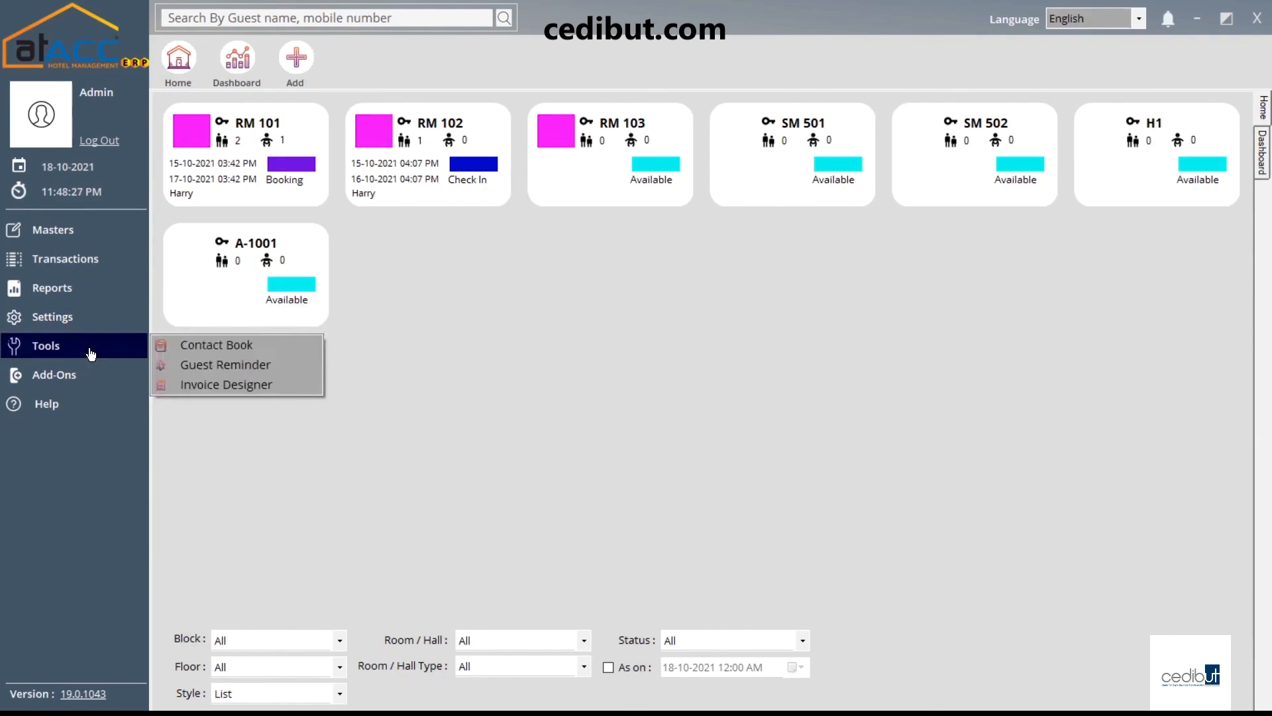
{"action": "left_click", "coordinate": [188, 345]}
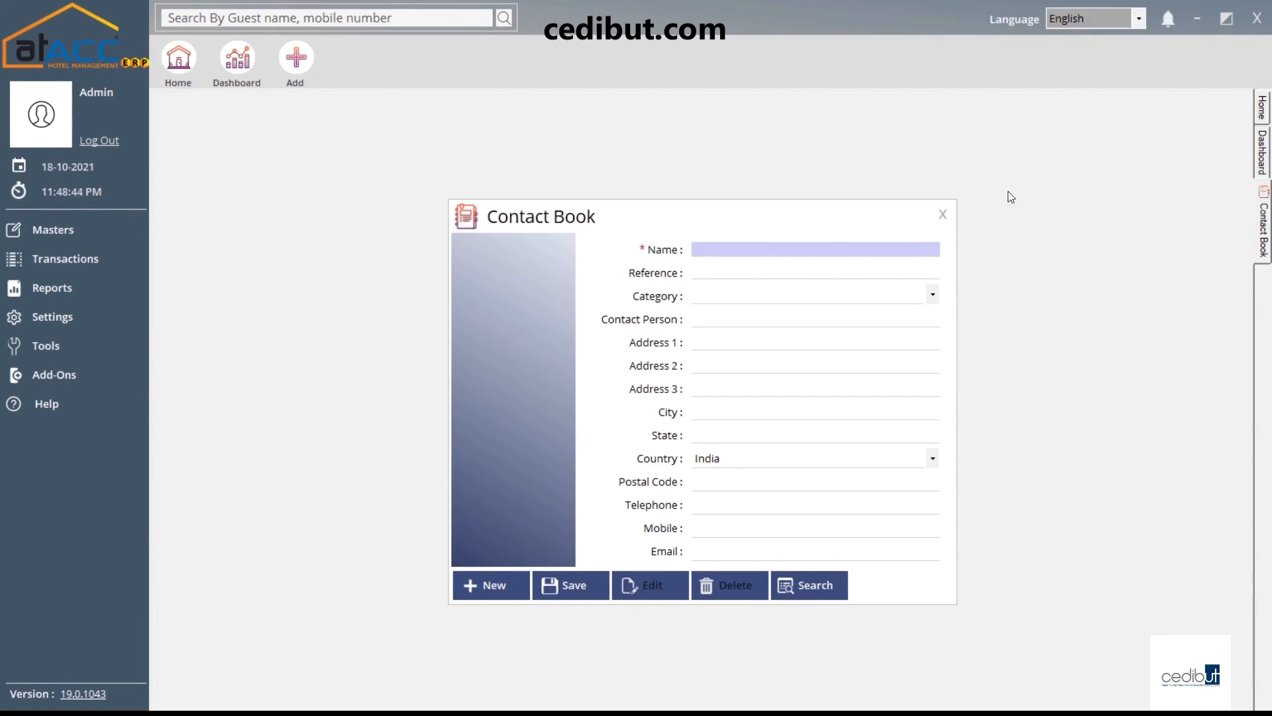
{"action": "left_click", "coordinate": [943, 213]}
{"action": "left_click", "coordinate": [69, 348]}
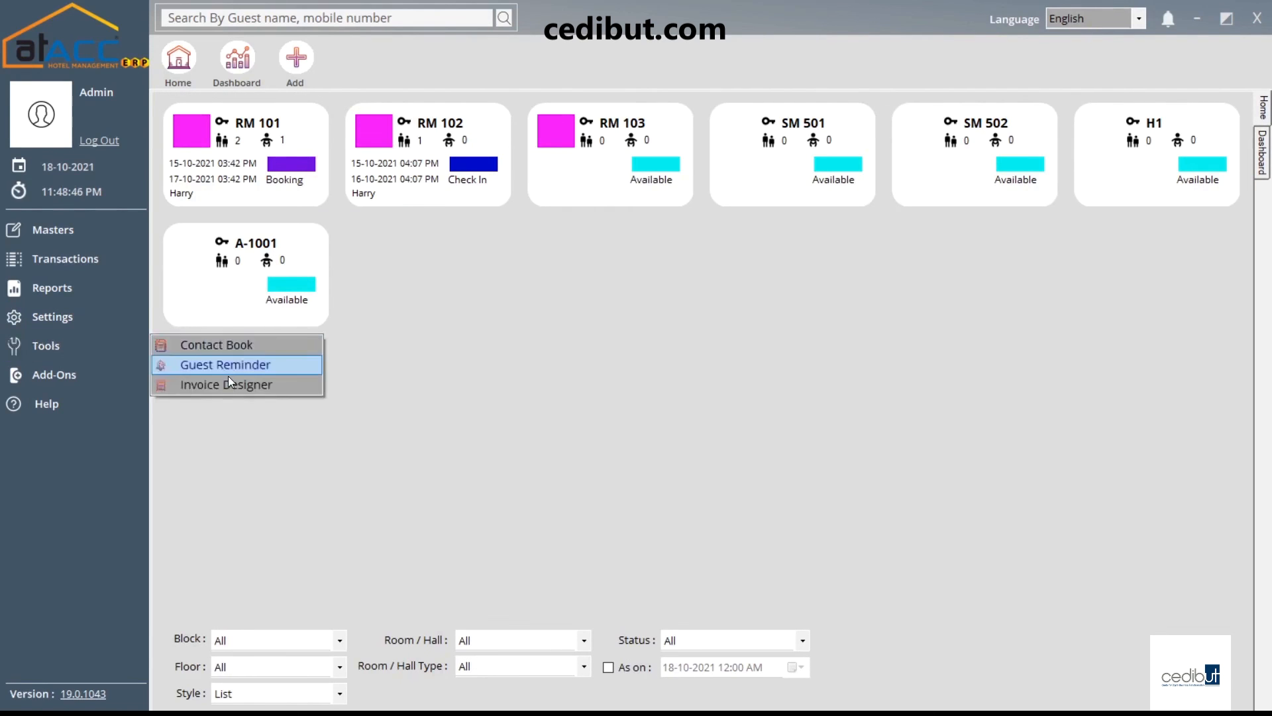
{"action": "left_click", "coordinate": [237, 366]}
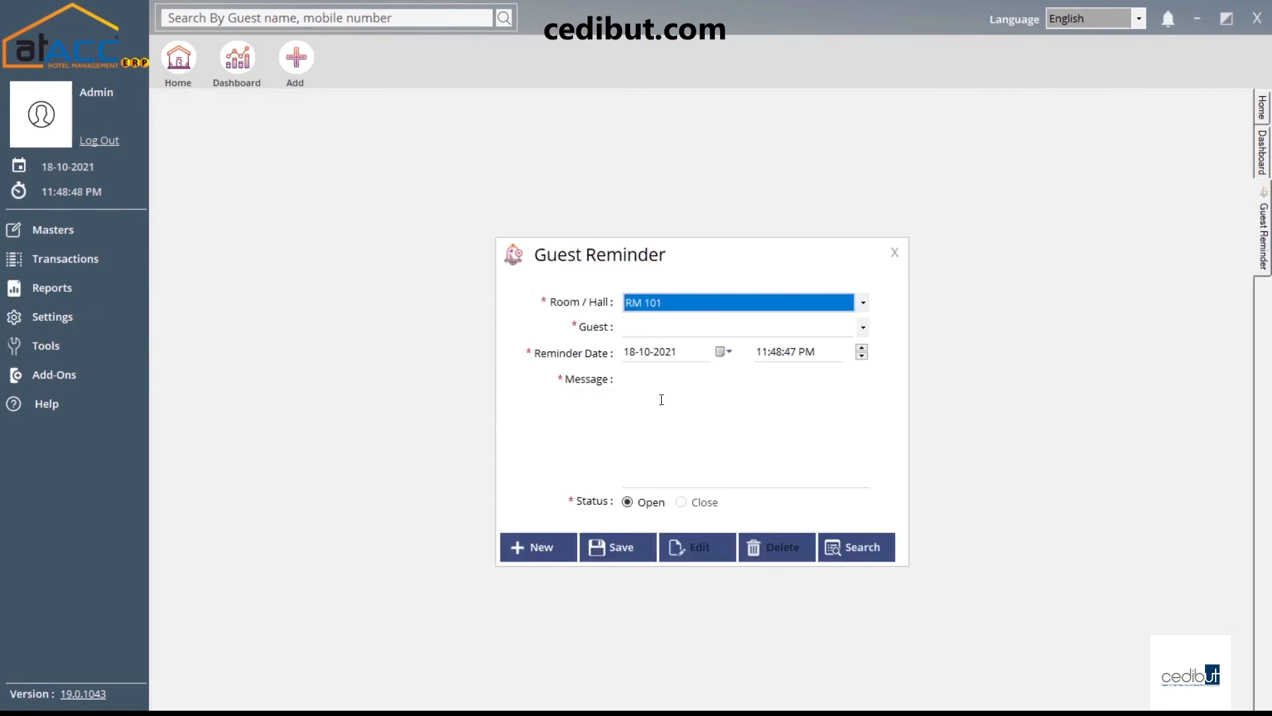
{"action": "left_click", "coordinate": [666, 325]}
{"action": "left_click", "coordinate": [681, 328]}
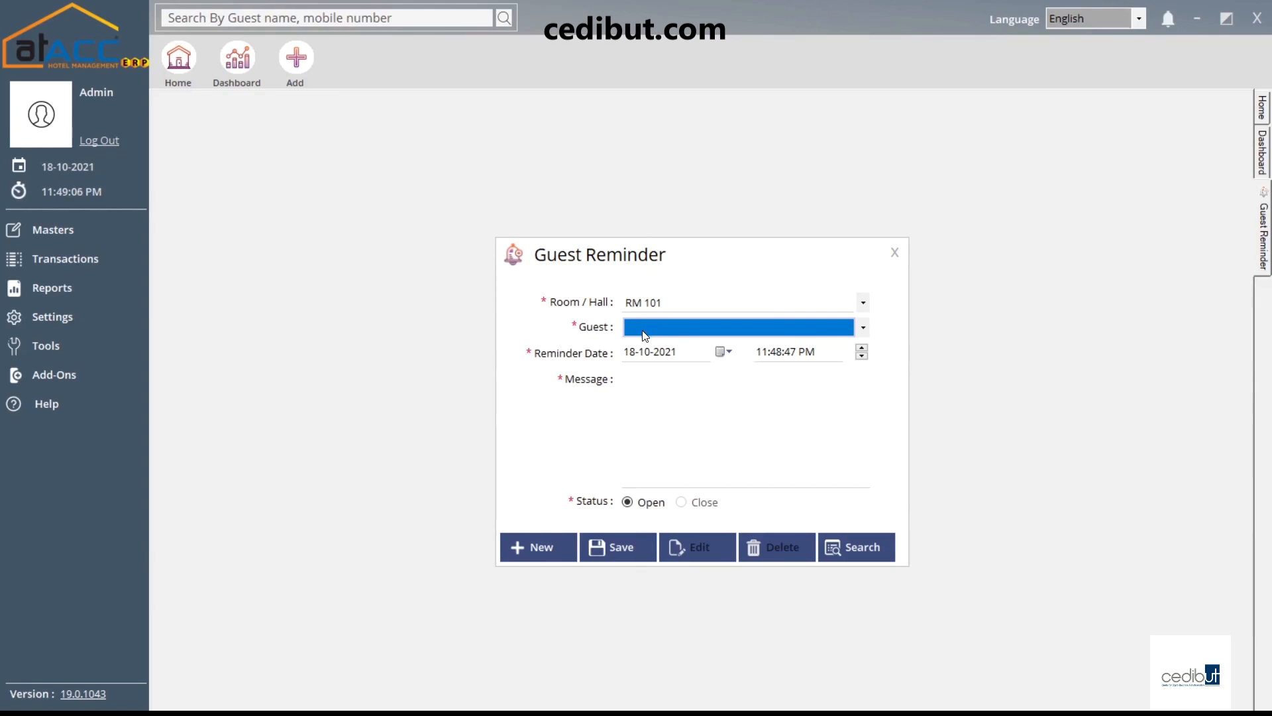
{"action": "left_click", "coordinate": [666, 332]}
{"action": "left_click", "coordinate": [666, 328]}
{"action": "left_click", "coordinate": [667, 398]}
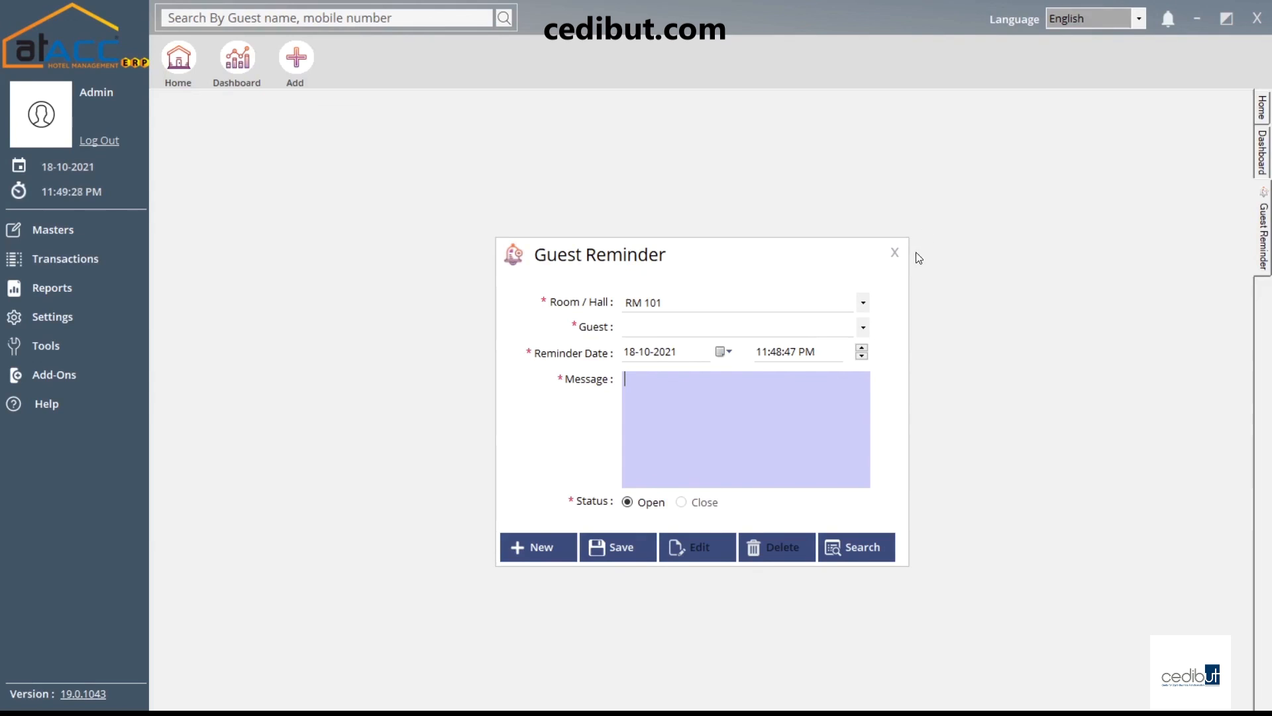
{"action": "left_click", "coordinate": [894, 252]}
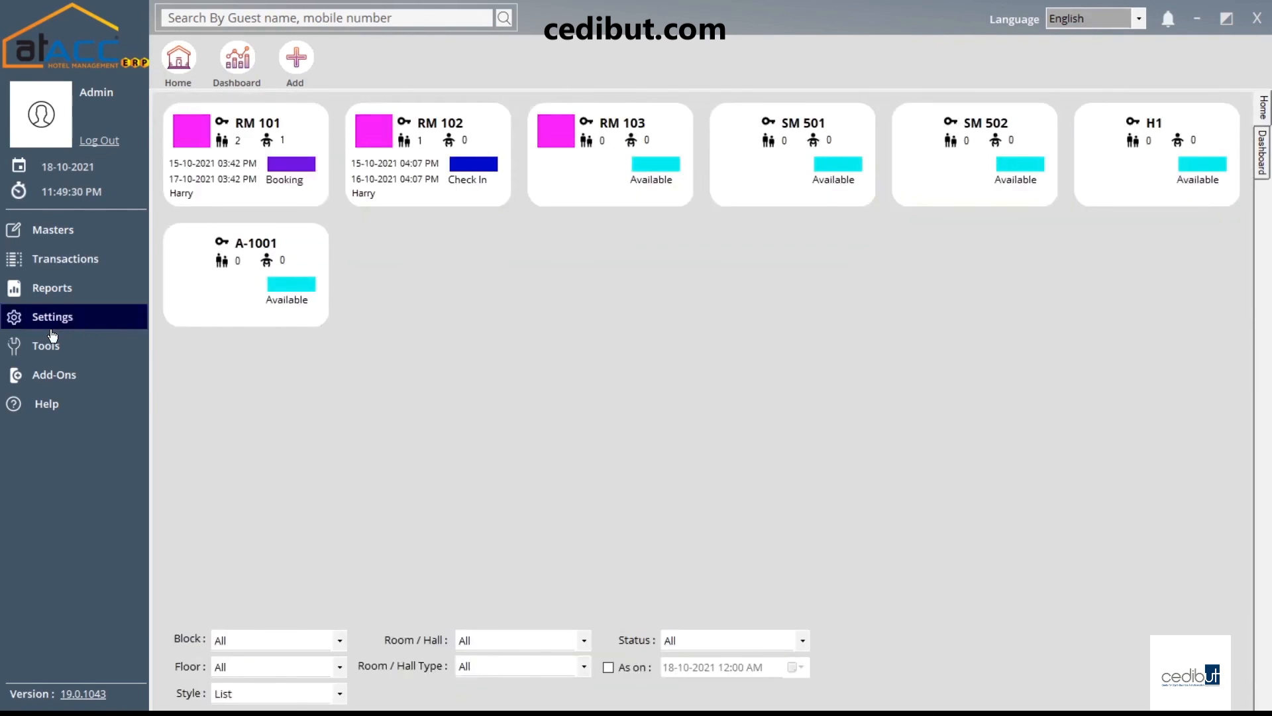
{"action": "left_click", "coordinate": [63, 347]}
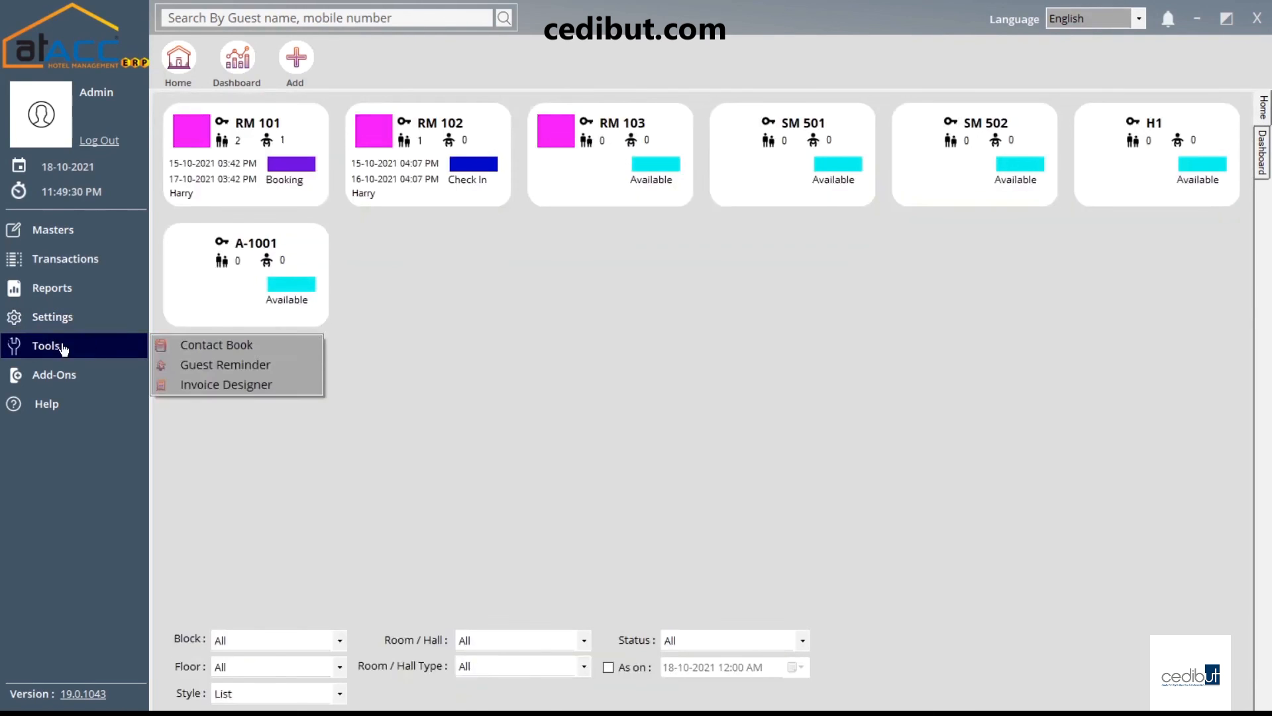
{"action": "left_click", "coordinate": [248, 390]}
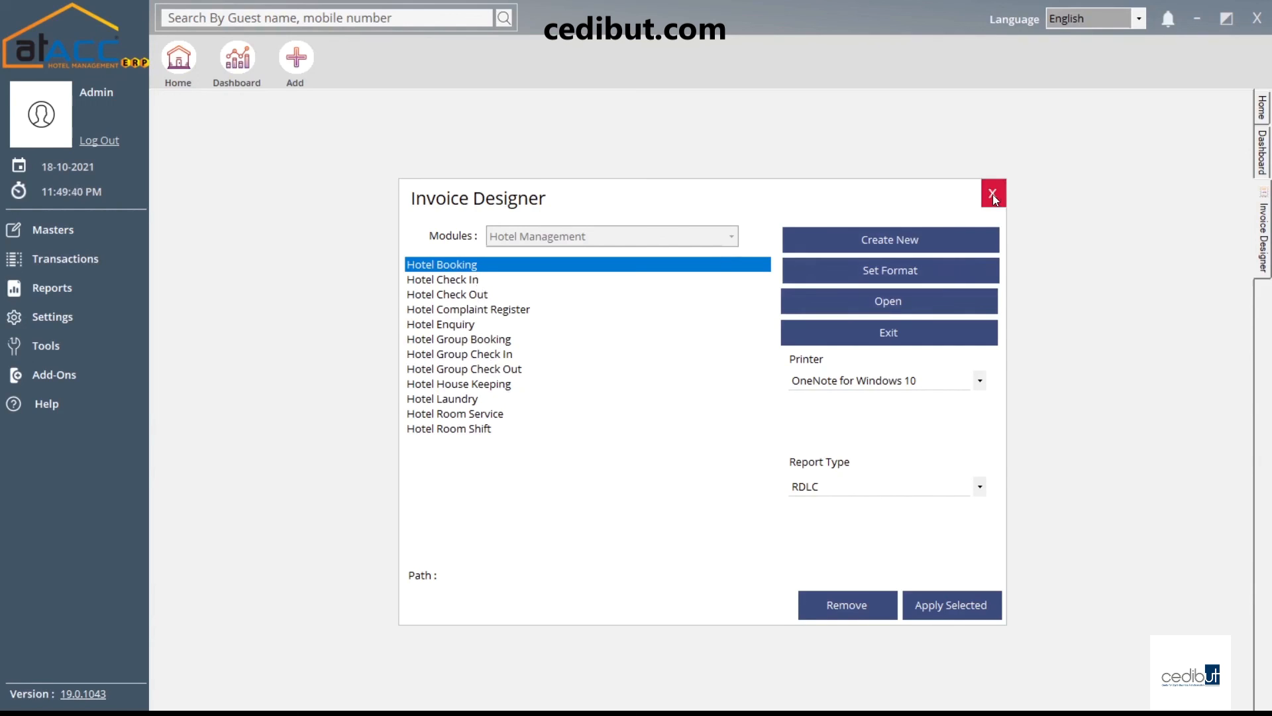
{"action": "left_click", "coordinate": [913, 273]}
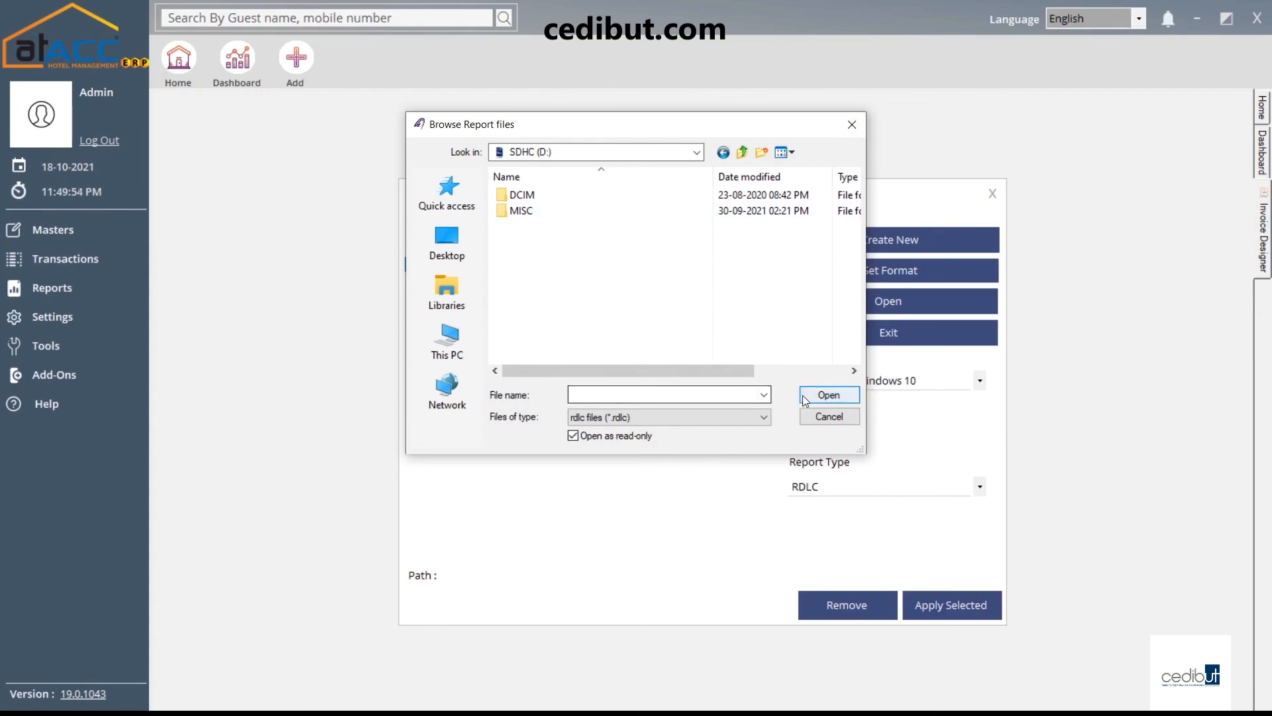
{"action": "left_click", "coordinate": [851, 124]}
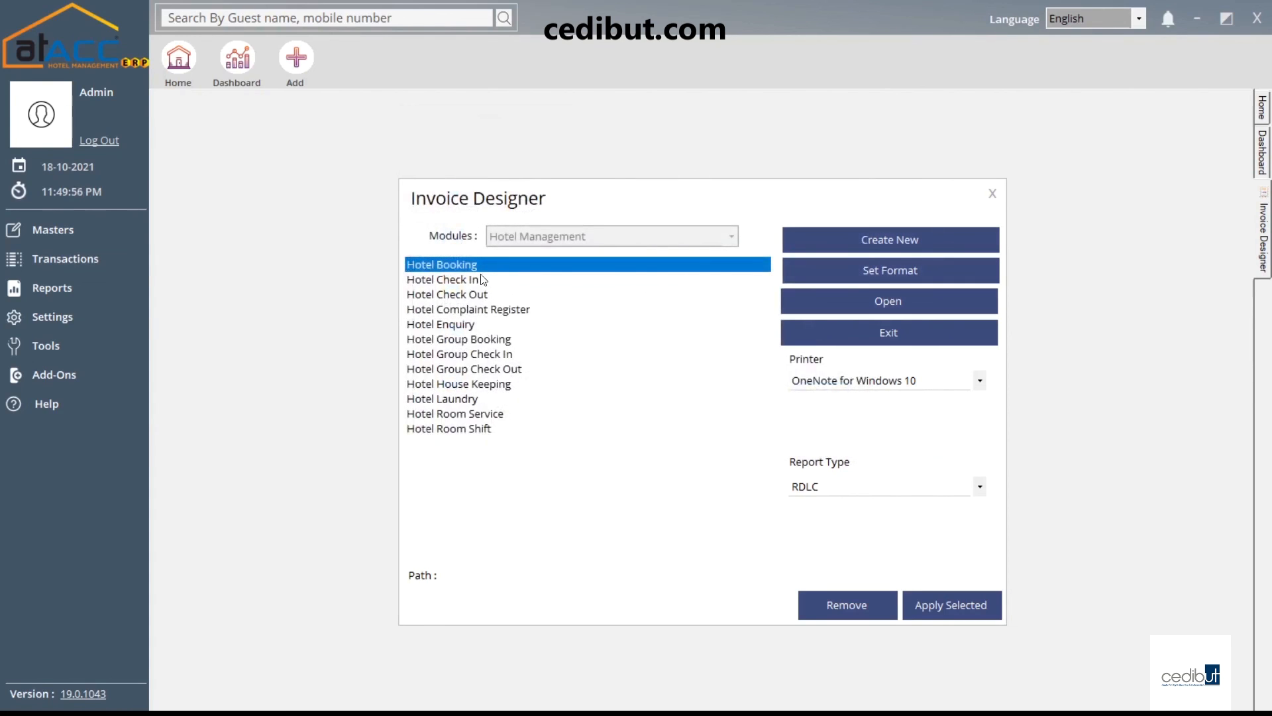
{"action": "left_click", "coordinate": [470, 294]}
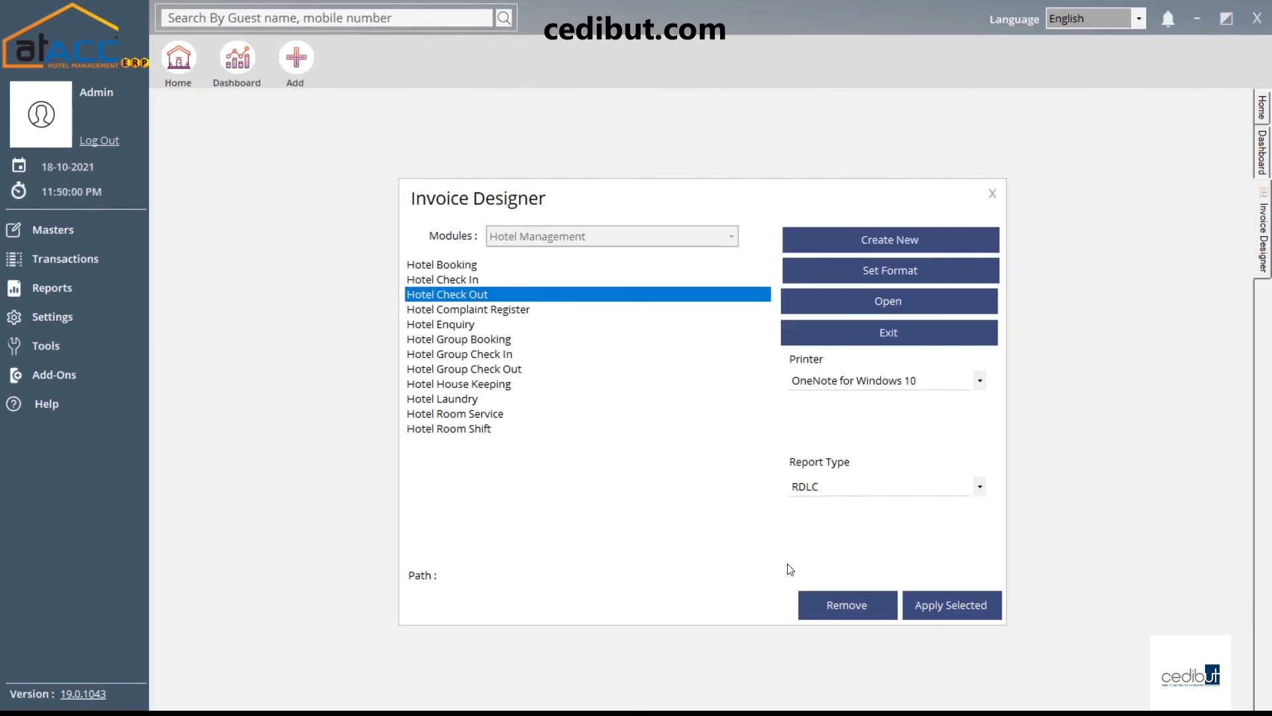
{"action": "left_click", "coordinate": [992, 193]}
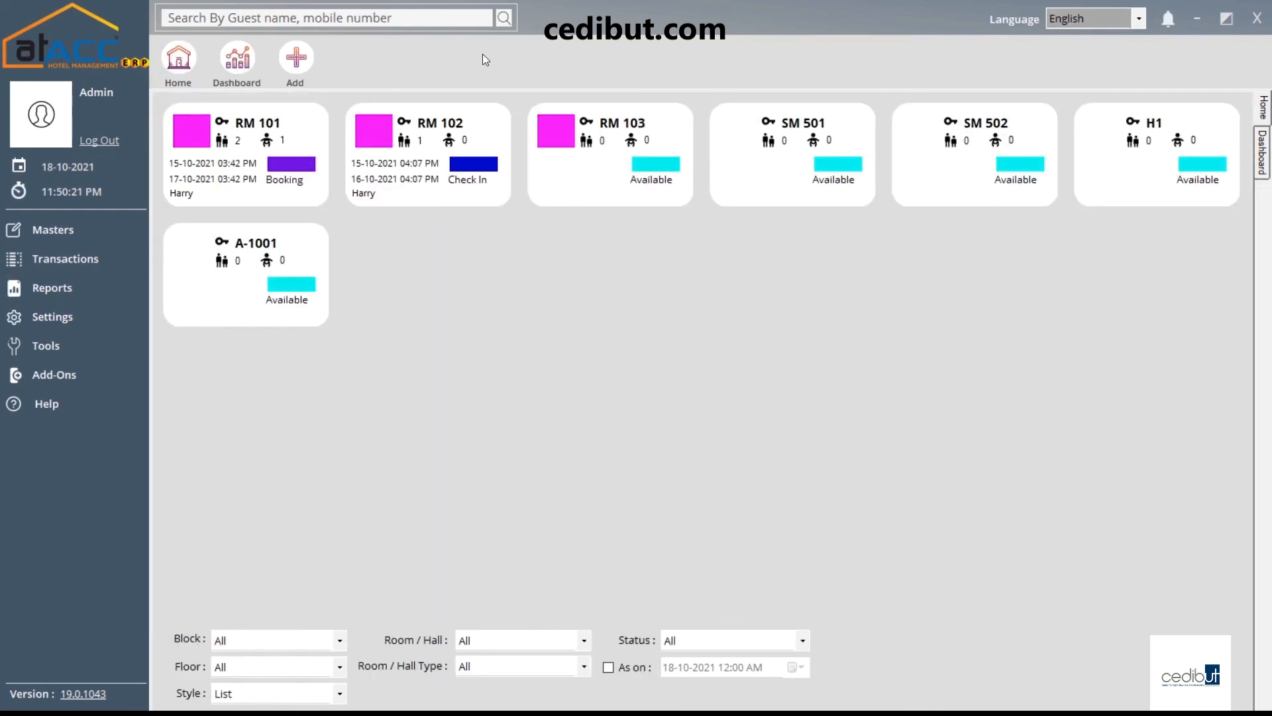
{"action": "left_click", "coordinate": [257, 16]}
{"action": "left_click", "coordinate": [246, 64]}
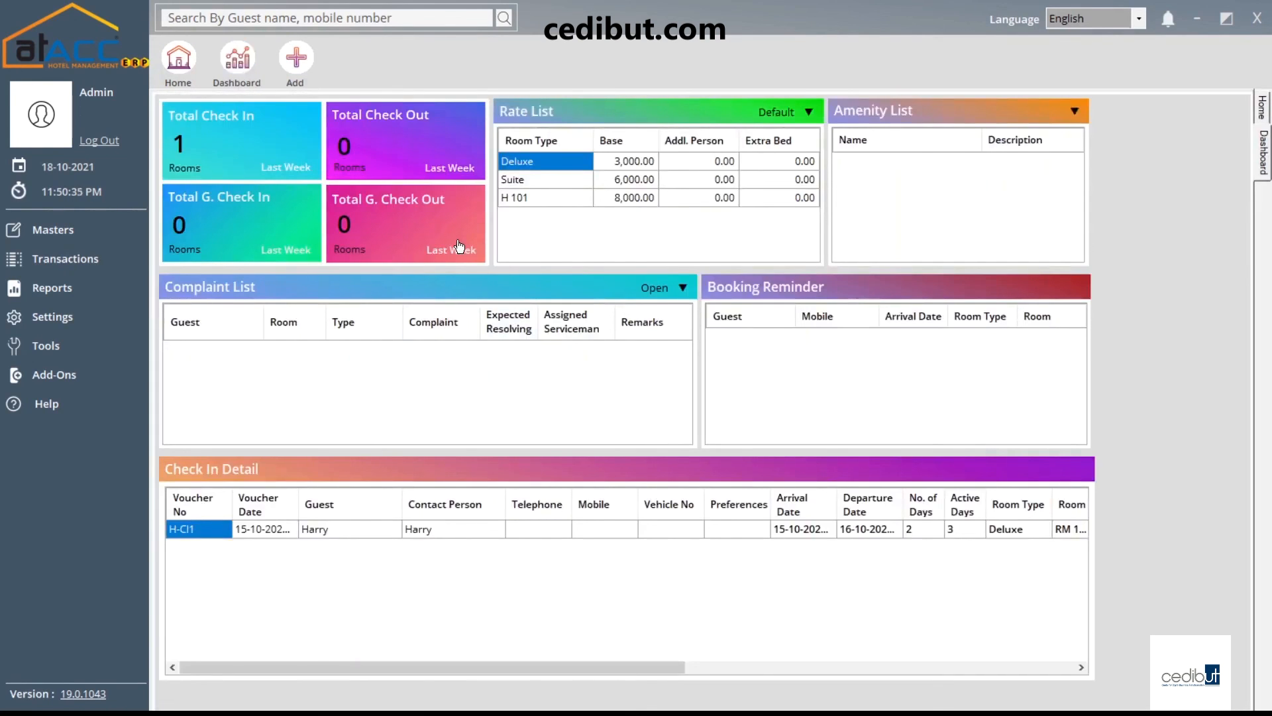
{"action": "left_click", "coordinate": [171, 141]}
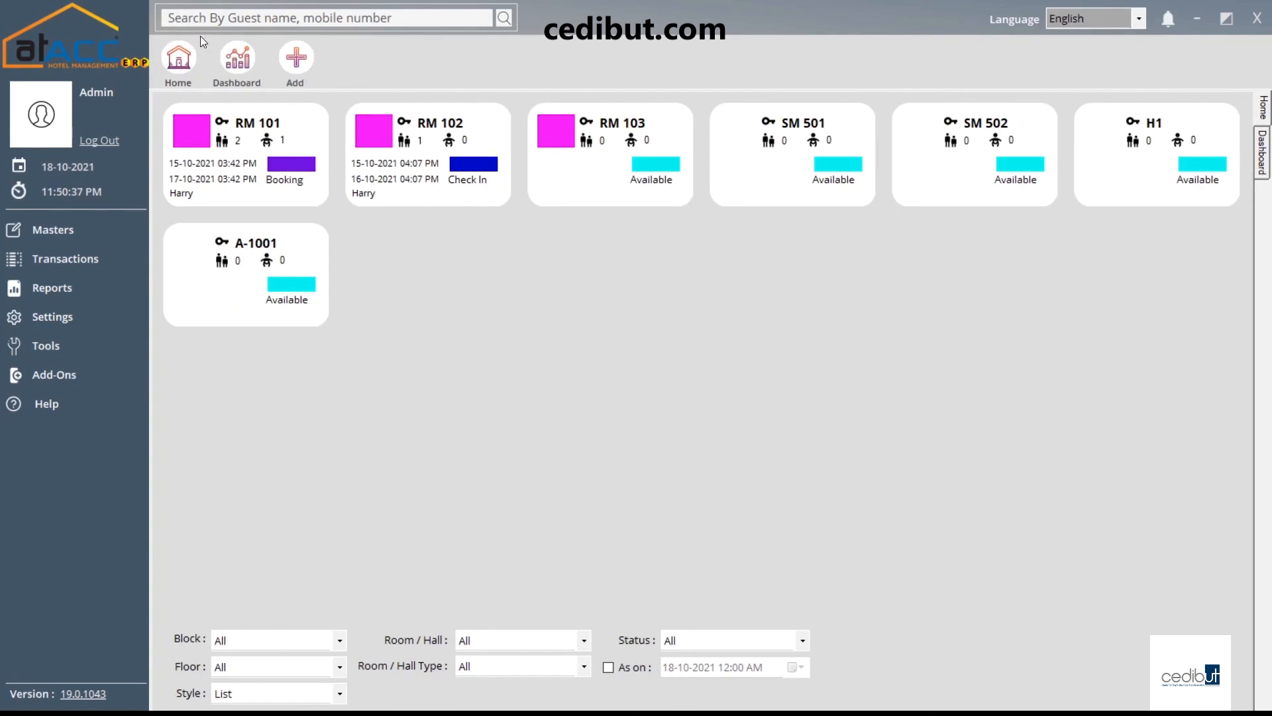
{"action": "left_click", "coordinate": [239, 61]}
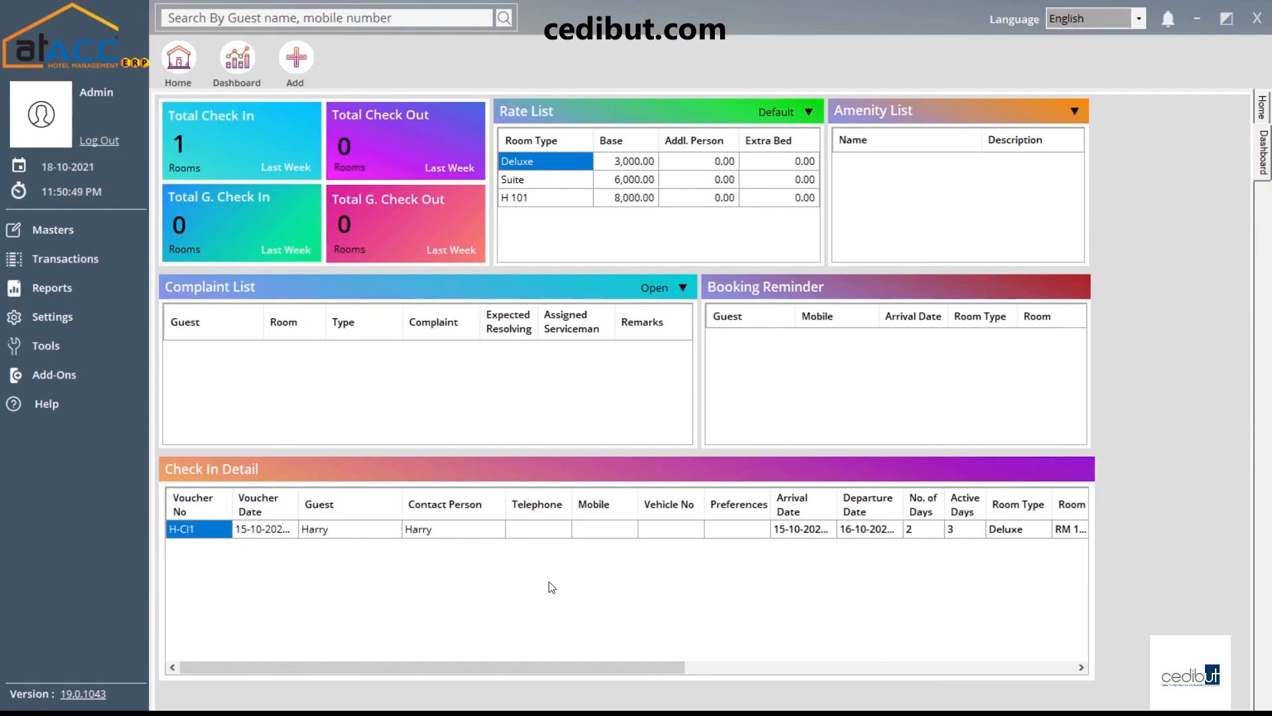
{"action": "left_click_drag", "start_coordinate": [515, 673], "coordinate": [570, 673]}
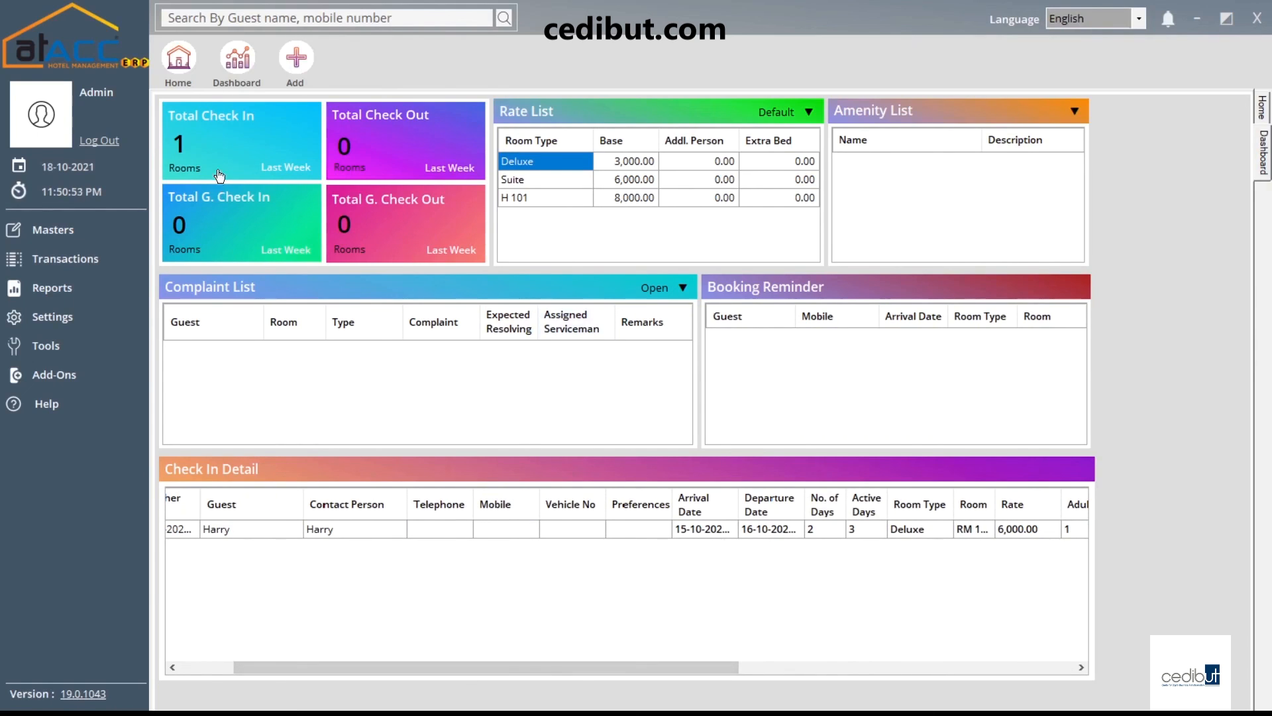
{"action": "left_click", "coordinate": [179, 58]}
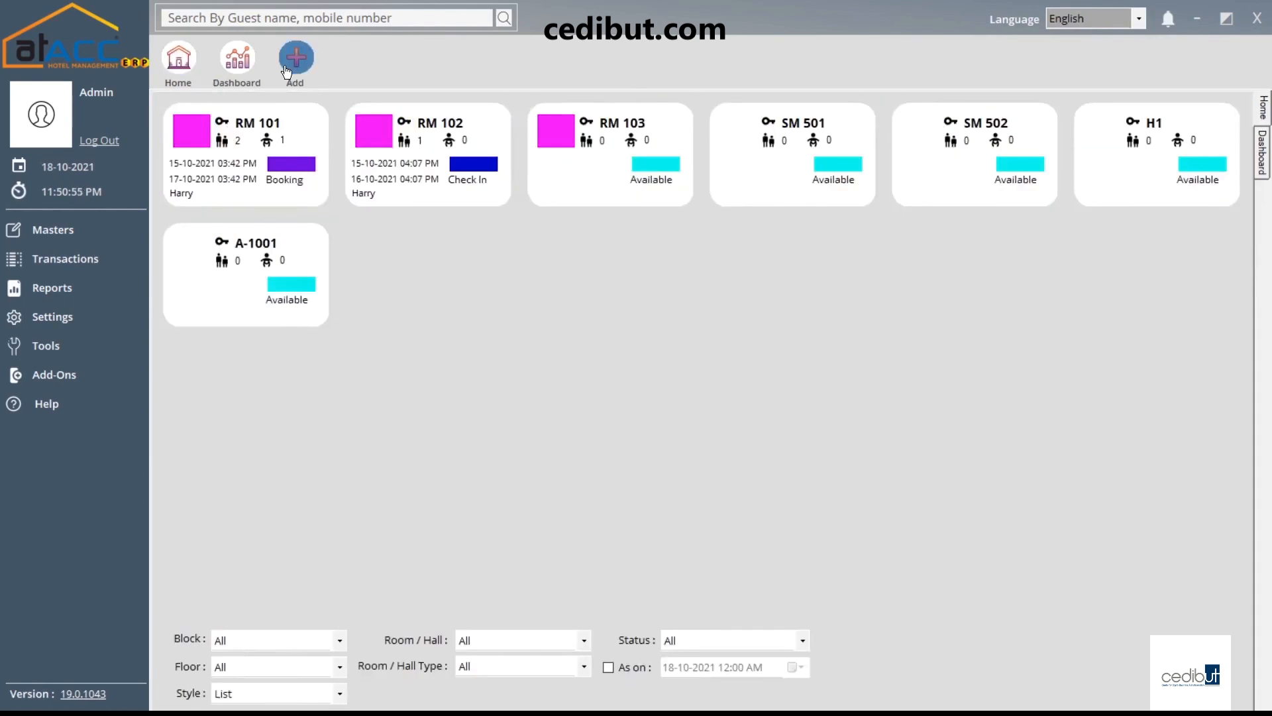
Open a new Booking form from Transactions, close it, then reopen and close it via the Booking toolbar shortcut
{"action": "left_click", "coordinate": [99, 263]}
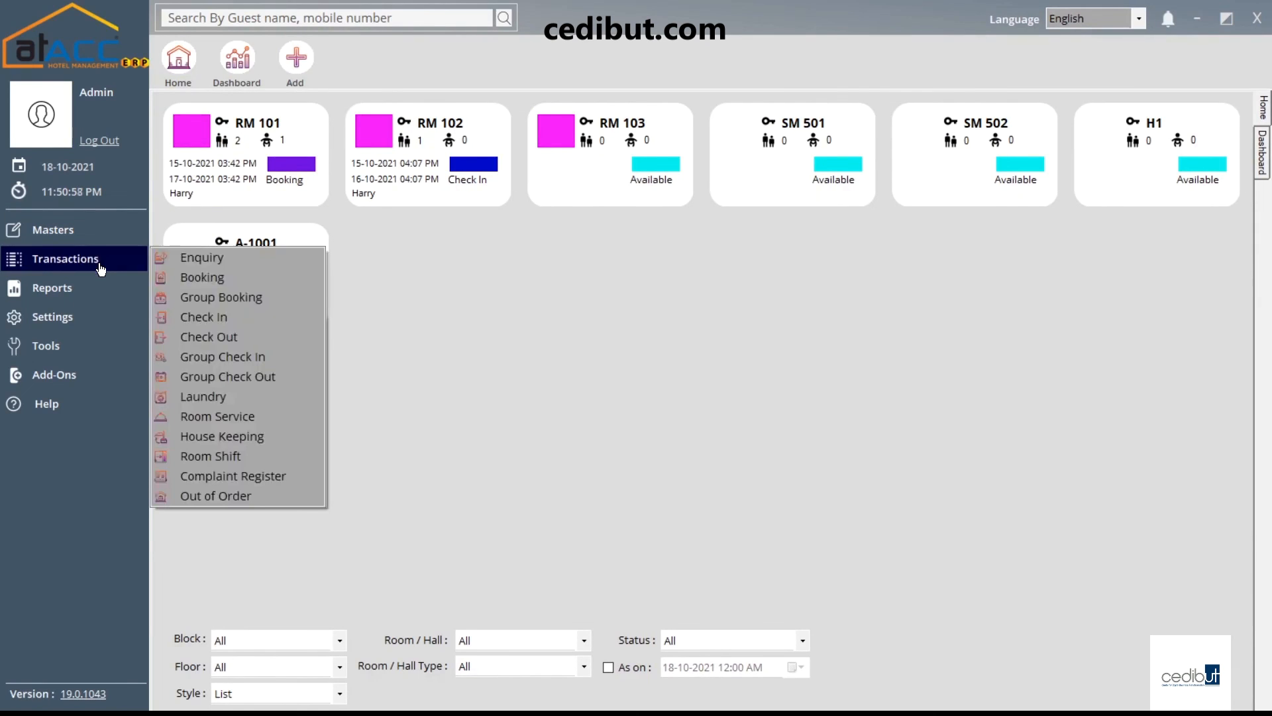
{"action": "left_click", "coordinate": [228, 278]}
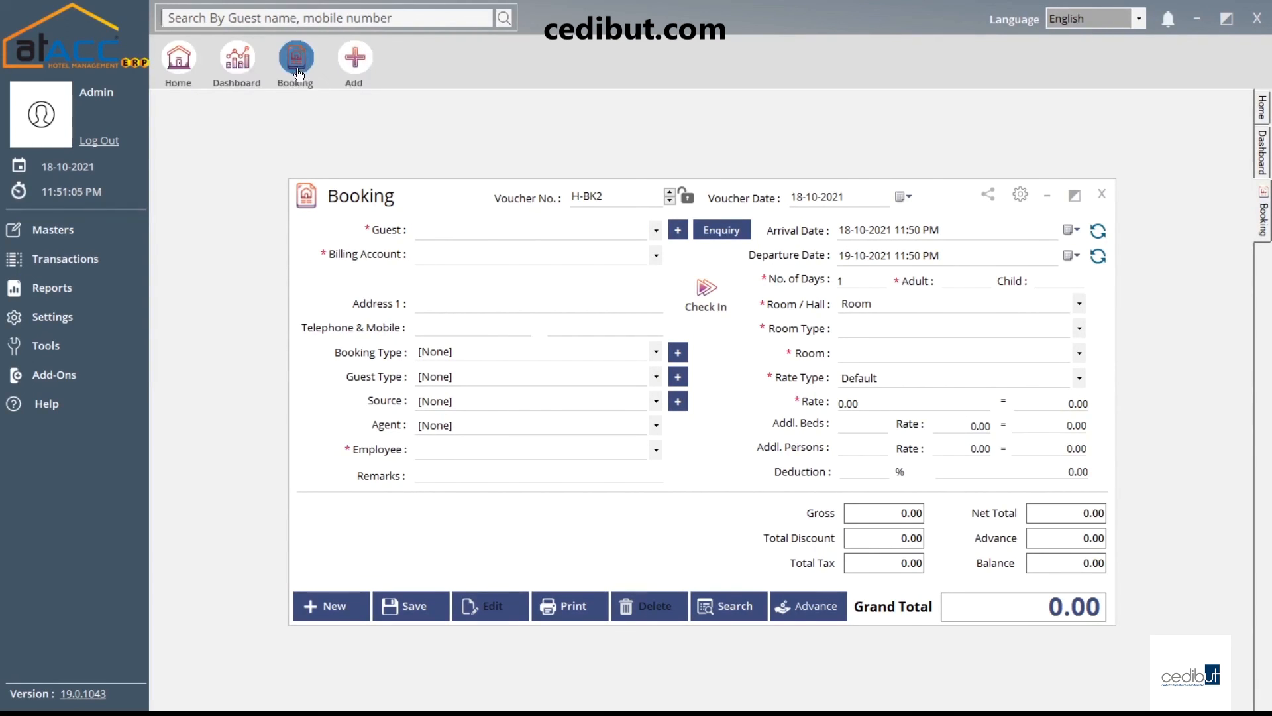
{"action": "left_click", "coordinate": [1103, 196]}
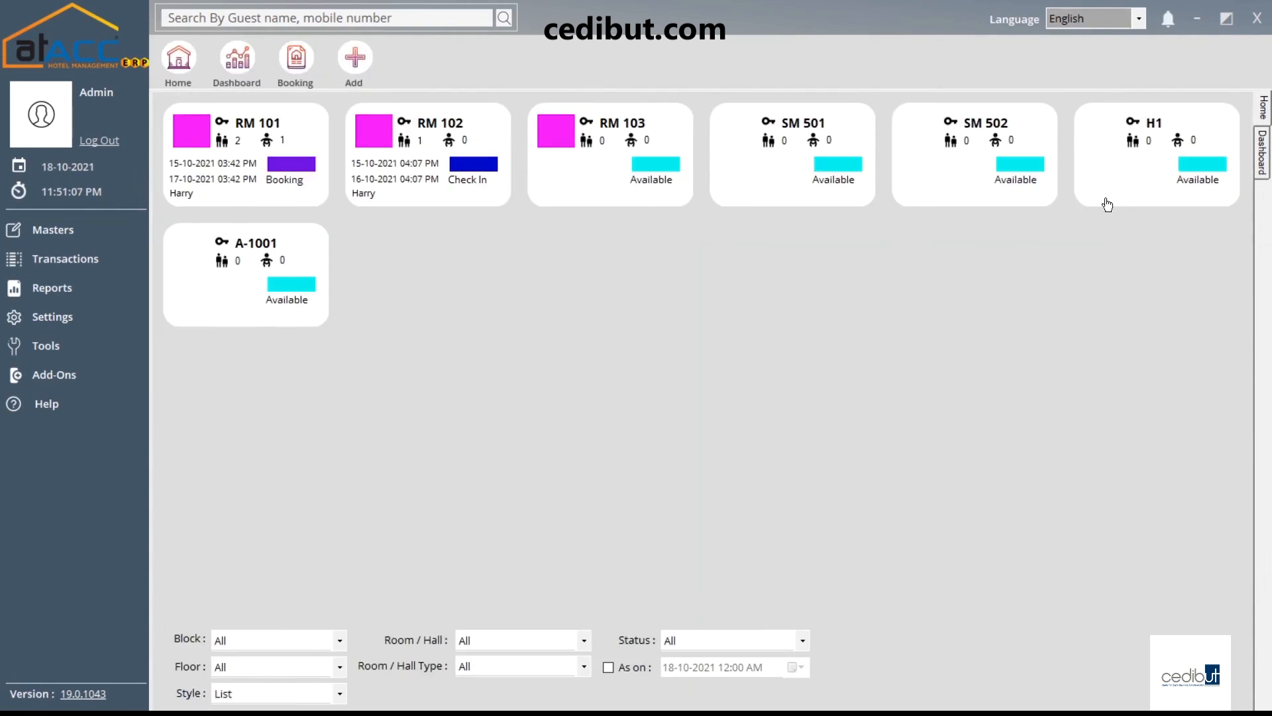
{"action": "left_click", "coordinate": [297, 73]}
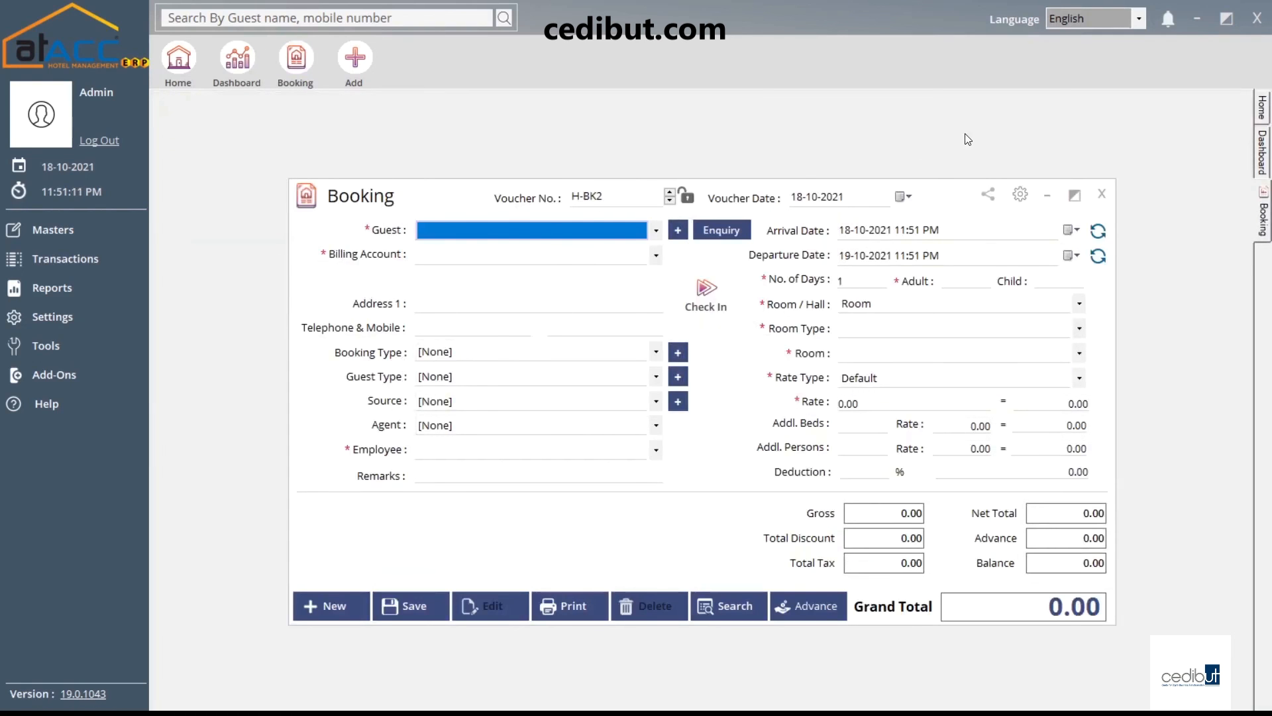
{"action": "left_click", "coordinate": [1102, 194]}
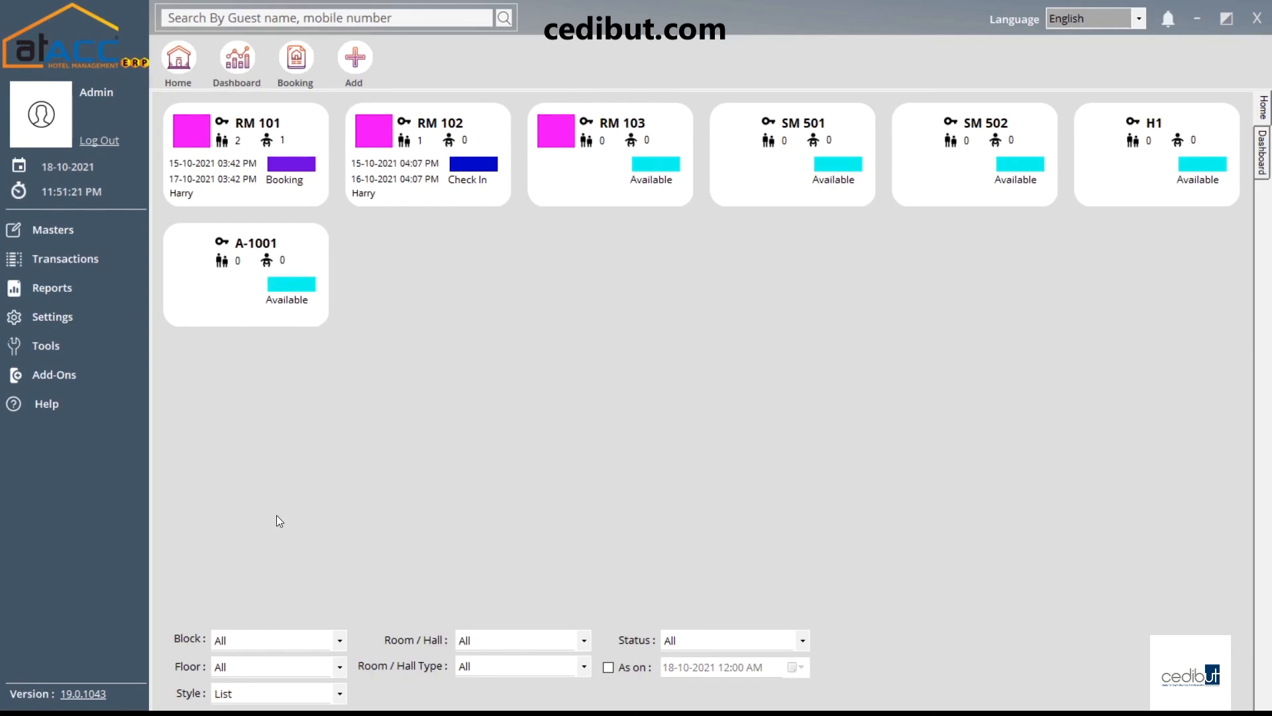
Filter rooms by Block A, then Block B, then All blocks, keeping all floors
{"action": "left_click", "coordinate": [338, 640]}
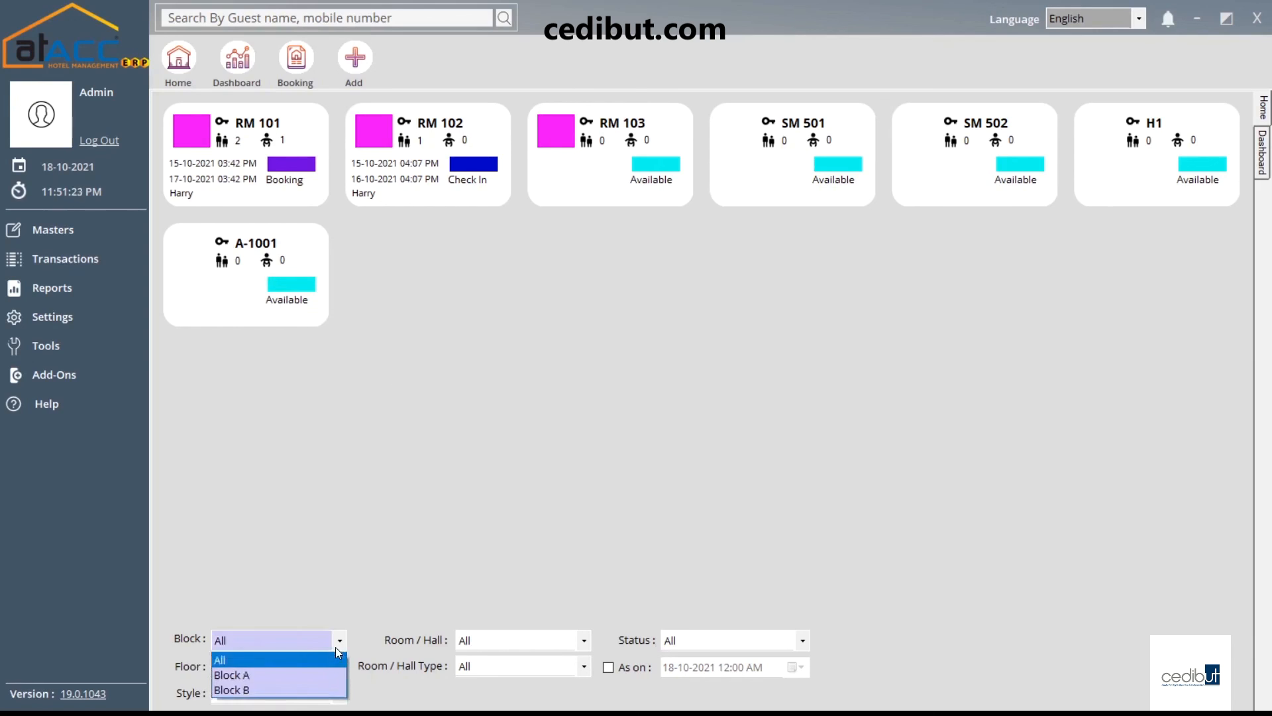
{"action": "left_click", "coordinate": [295, 674]}
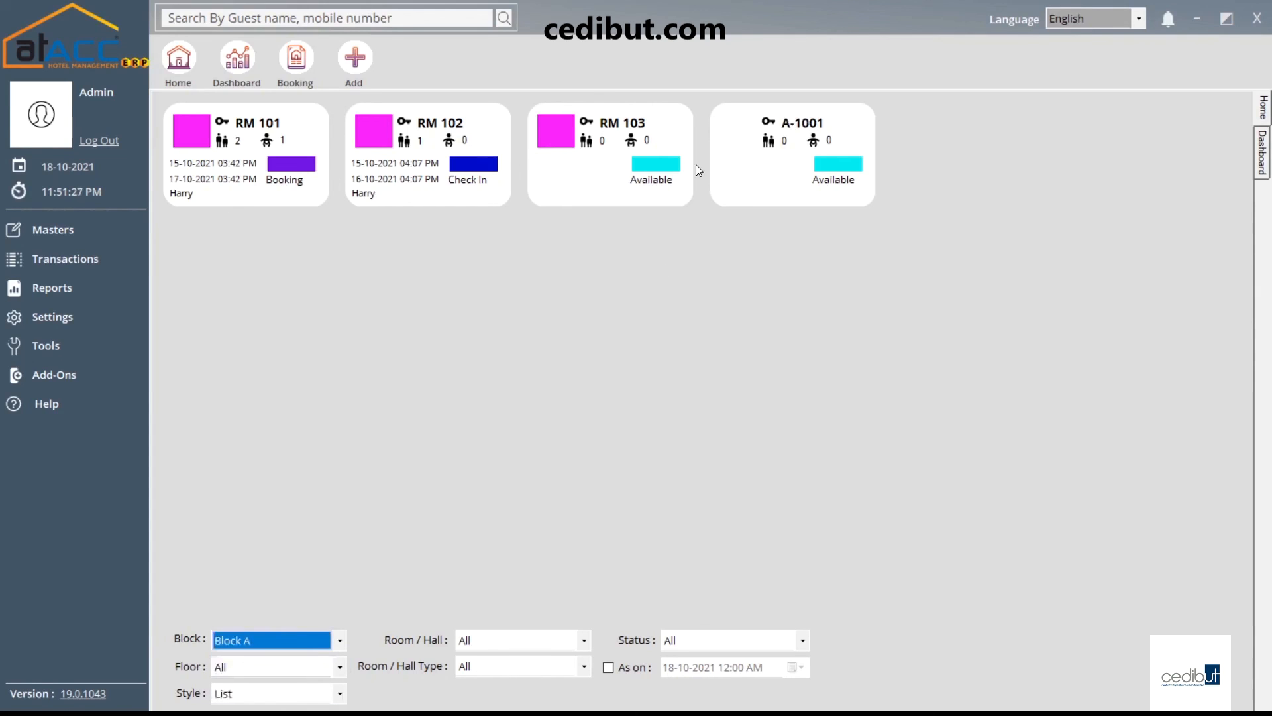
{"action": "left_click", "coordinate": [281, 643]}
{"action": "left_click", "coordinate": [250, 689]}
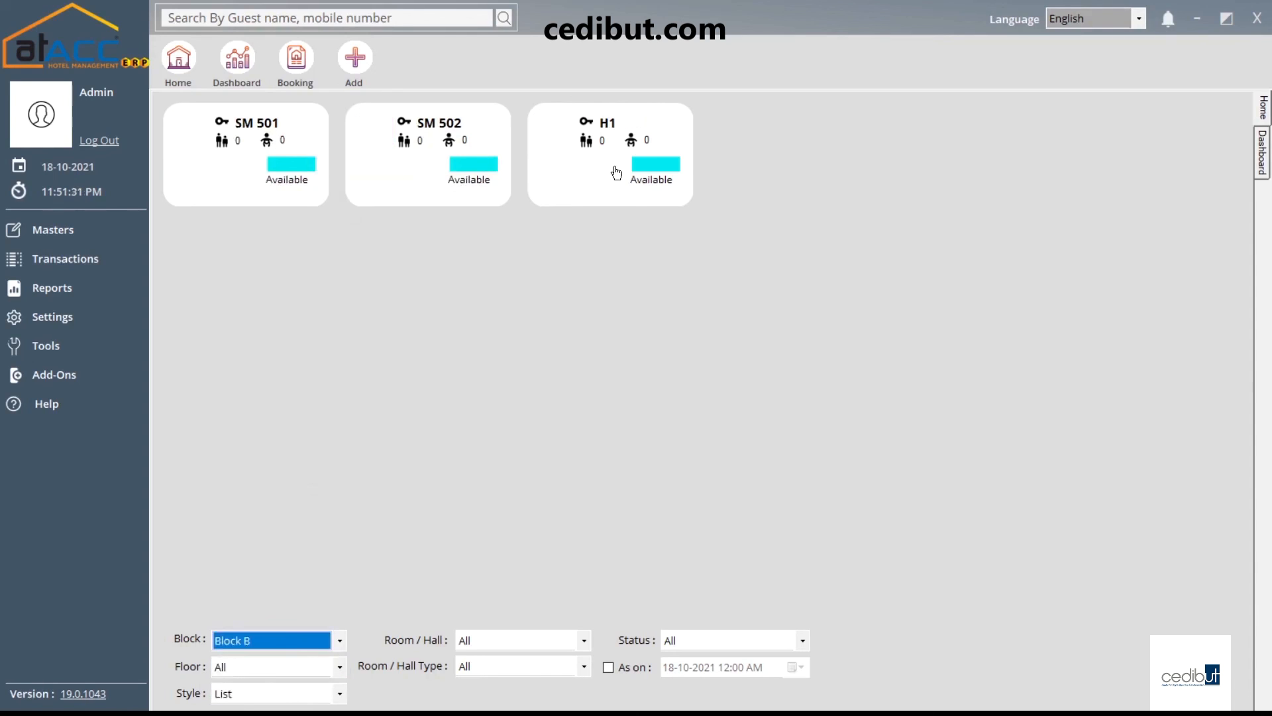
{"action": "left_click", "coordinate": [314, 639]}
{"action": "left_click", "coordinate": [255, 658]}
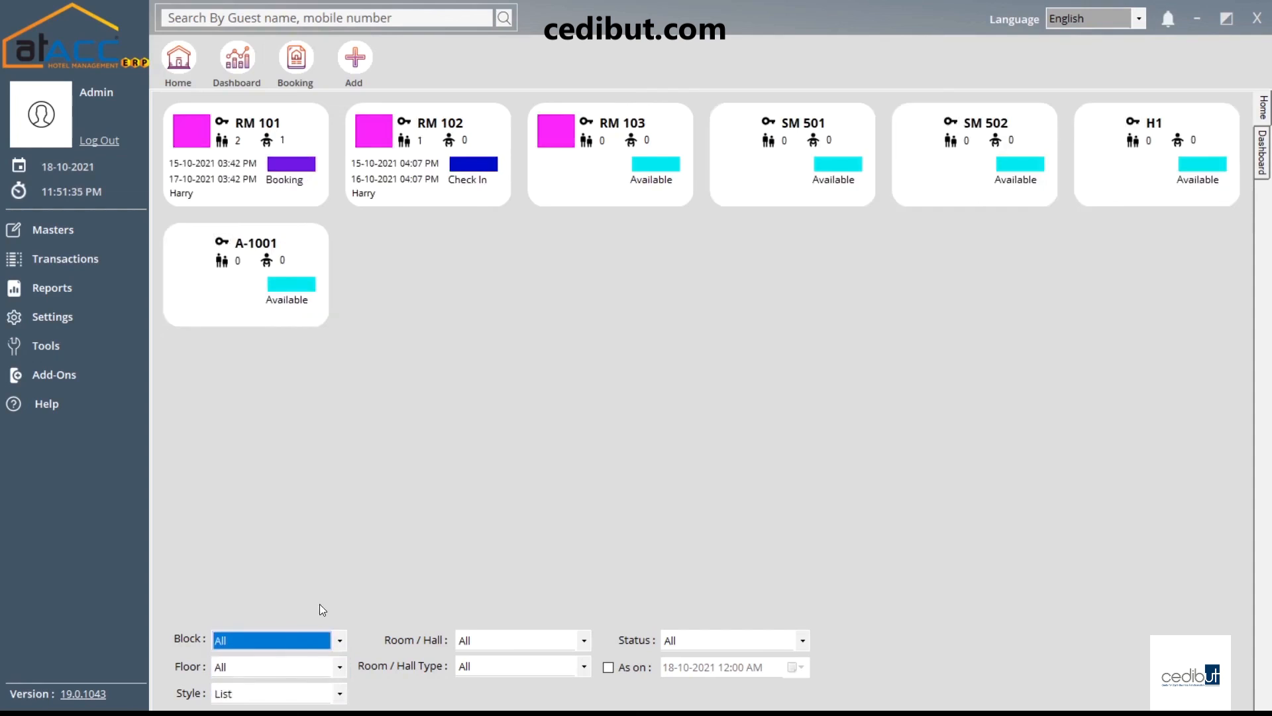
{"action": "left_click", "coordinate": [327, 669]}
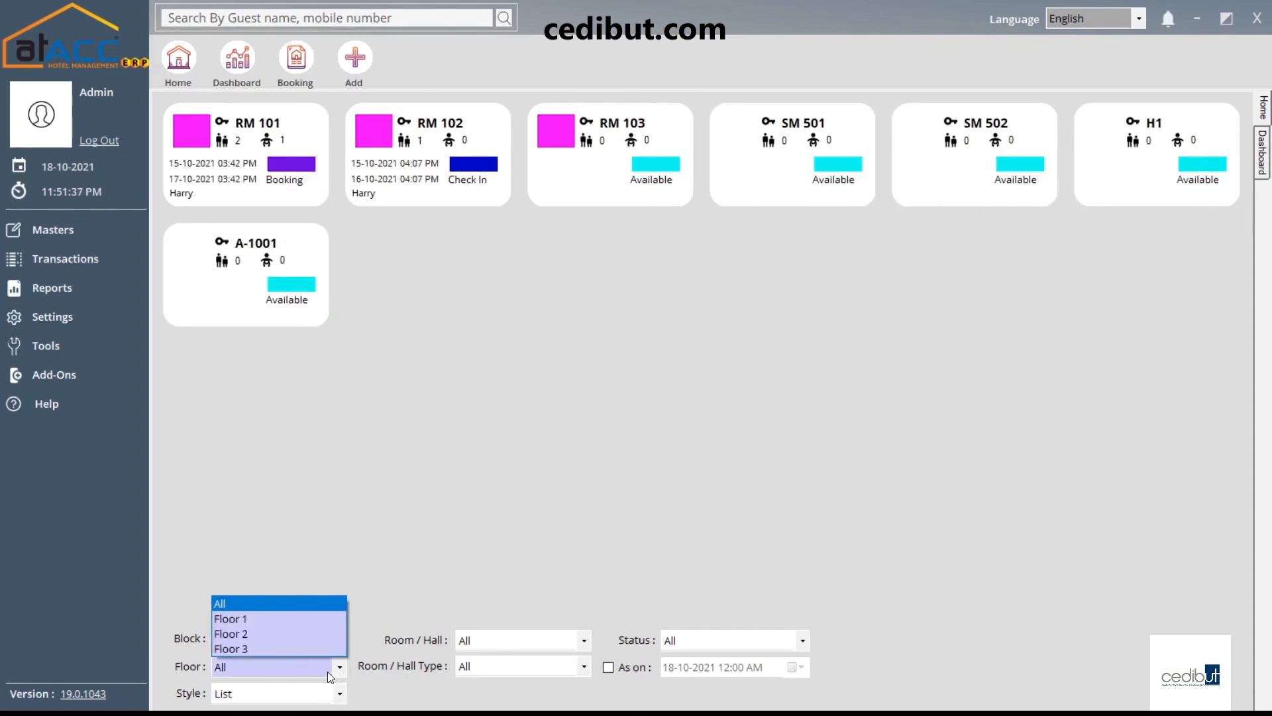
{"action": "left_click", "coordinate": [305, 692]}
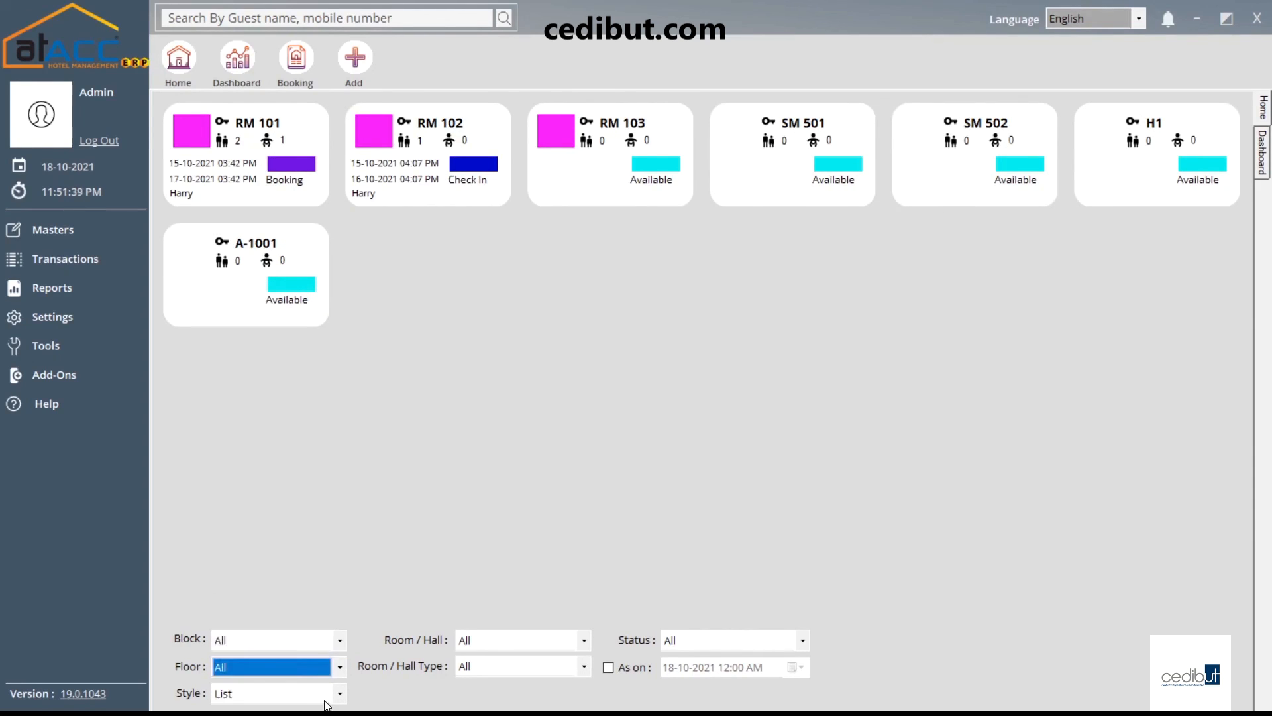
Switch the room display Style between Calendar and List twice, ending on List
{"action": "left_click", "coordinate": [325, 702]}
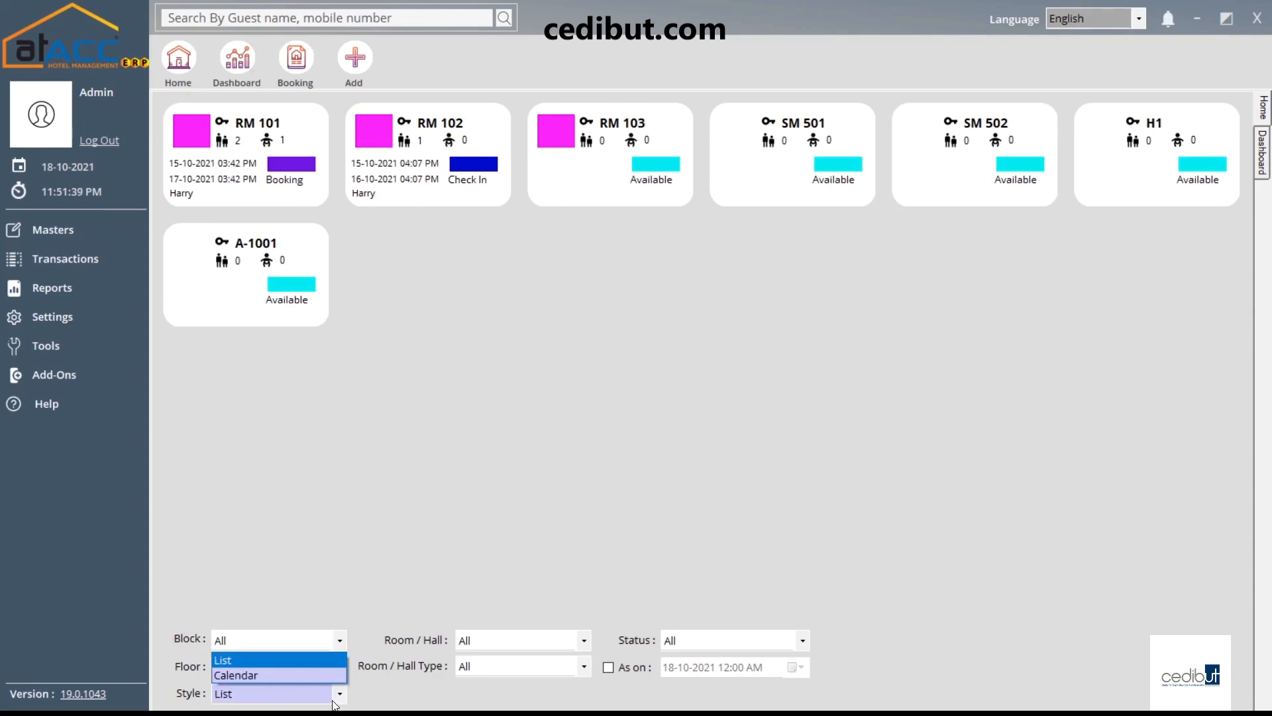
{"action": "left_click", "coordinate": [274, 673]}
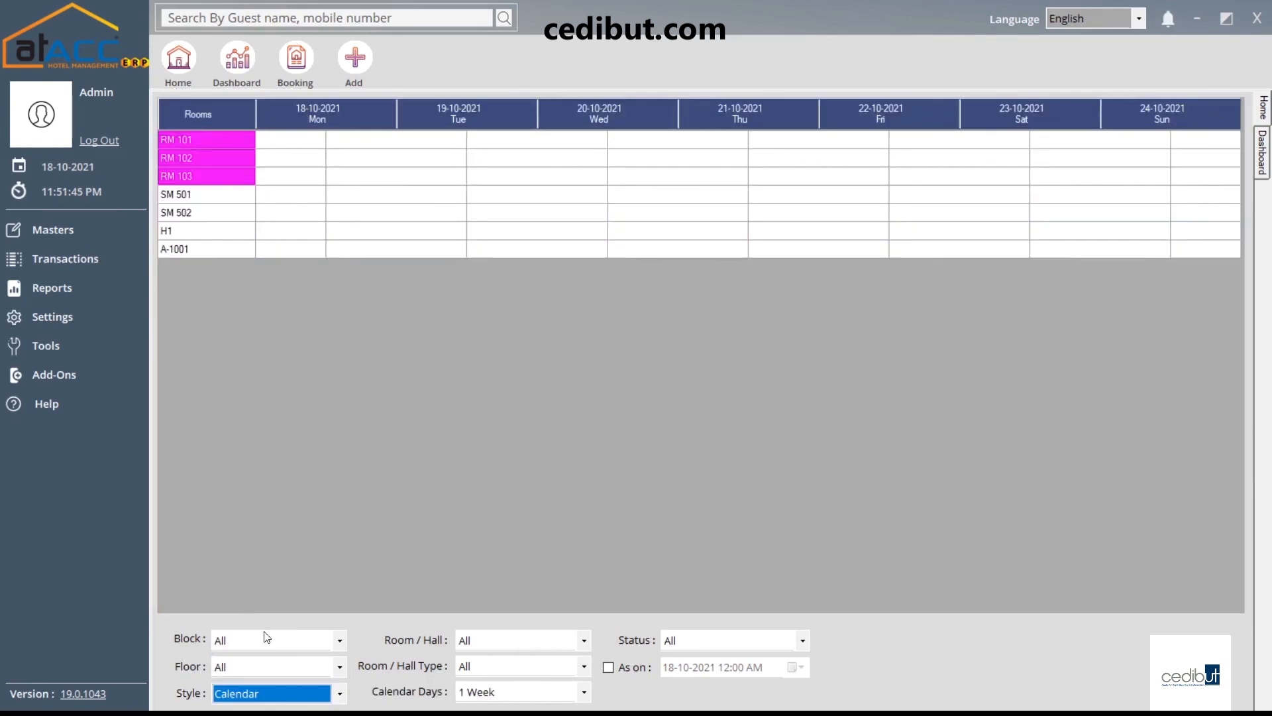
{"action": "left_click", "coordinate": [298, 693]}
{"action": "left_click", "coordinate": [292, 660]}
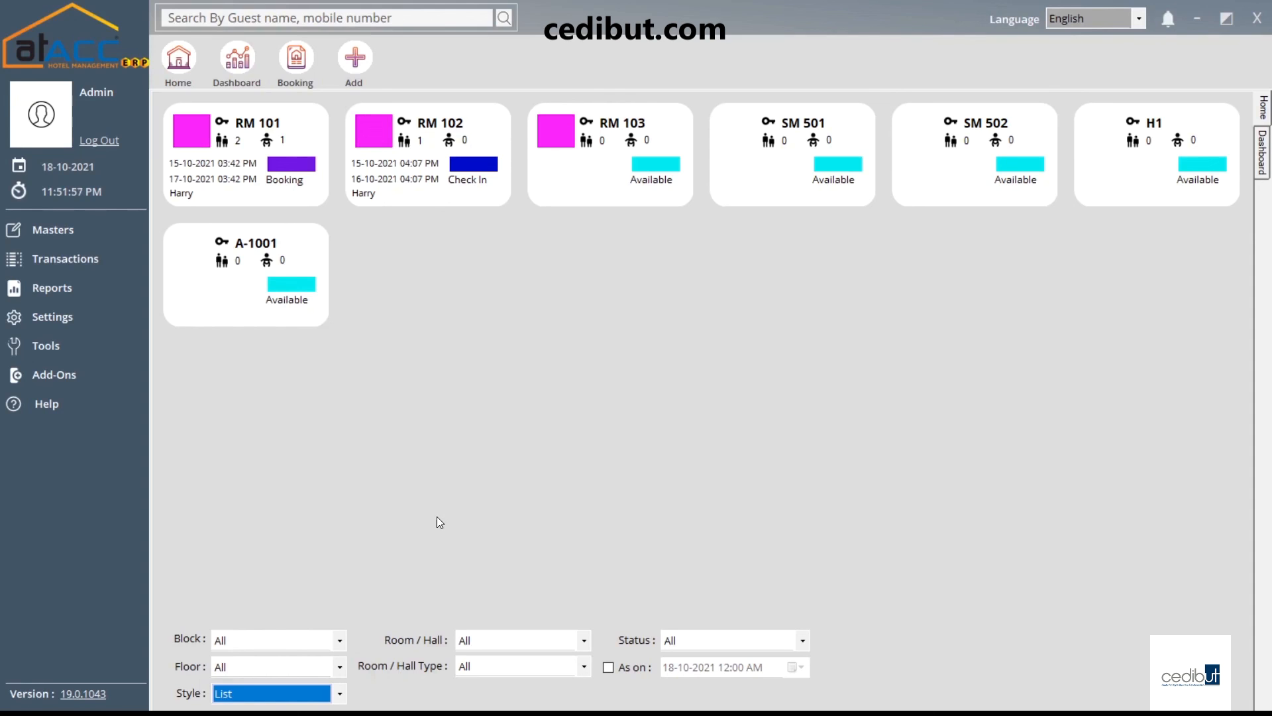
{"action": "left_click", "coordinate": [295, 704]}
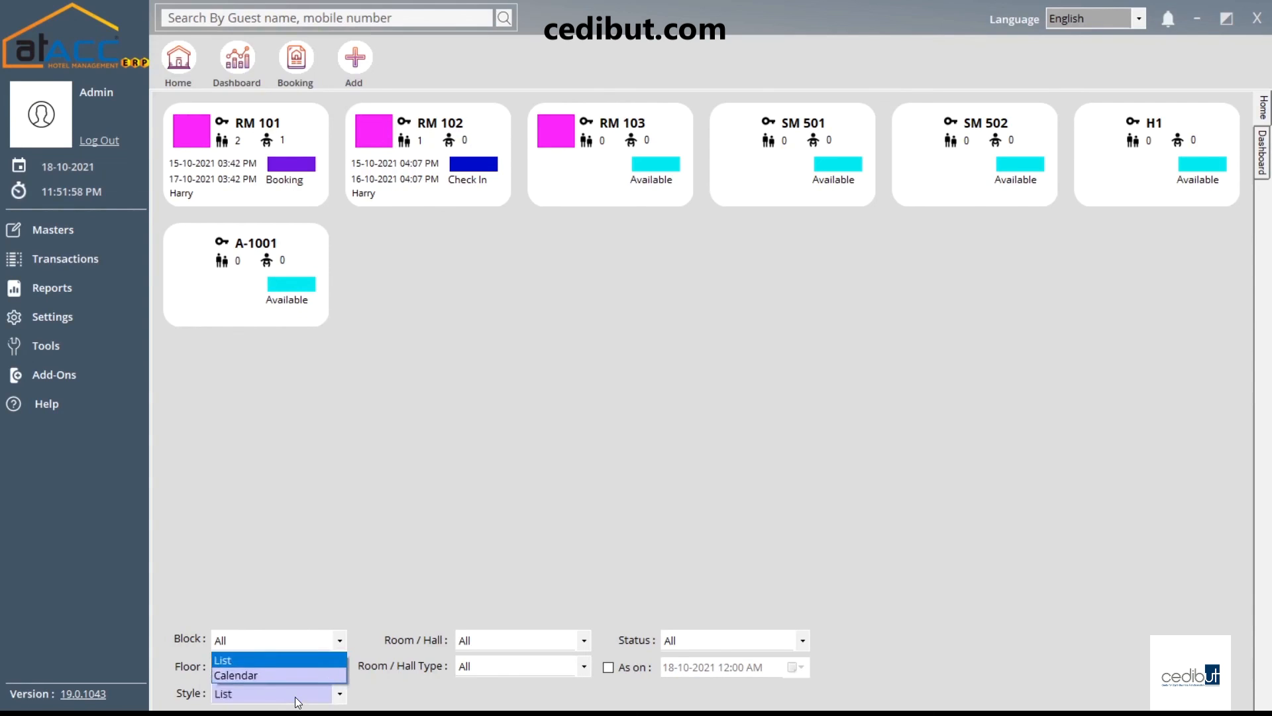
{"action": "left_click", "coordinate": [271, 671]}
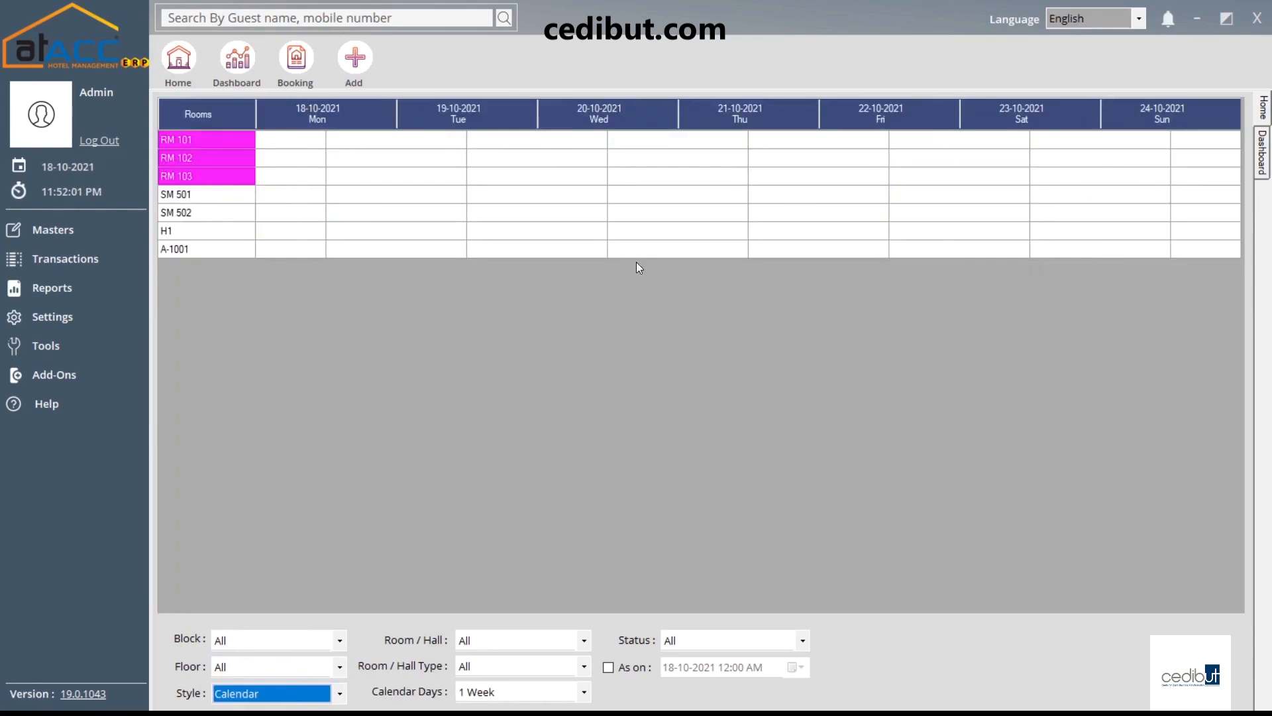
{"action": "left_click", "coordinate": [297, 704]}
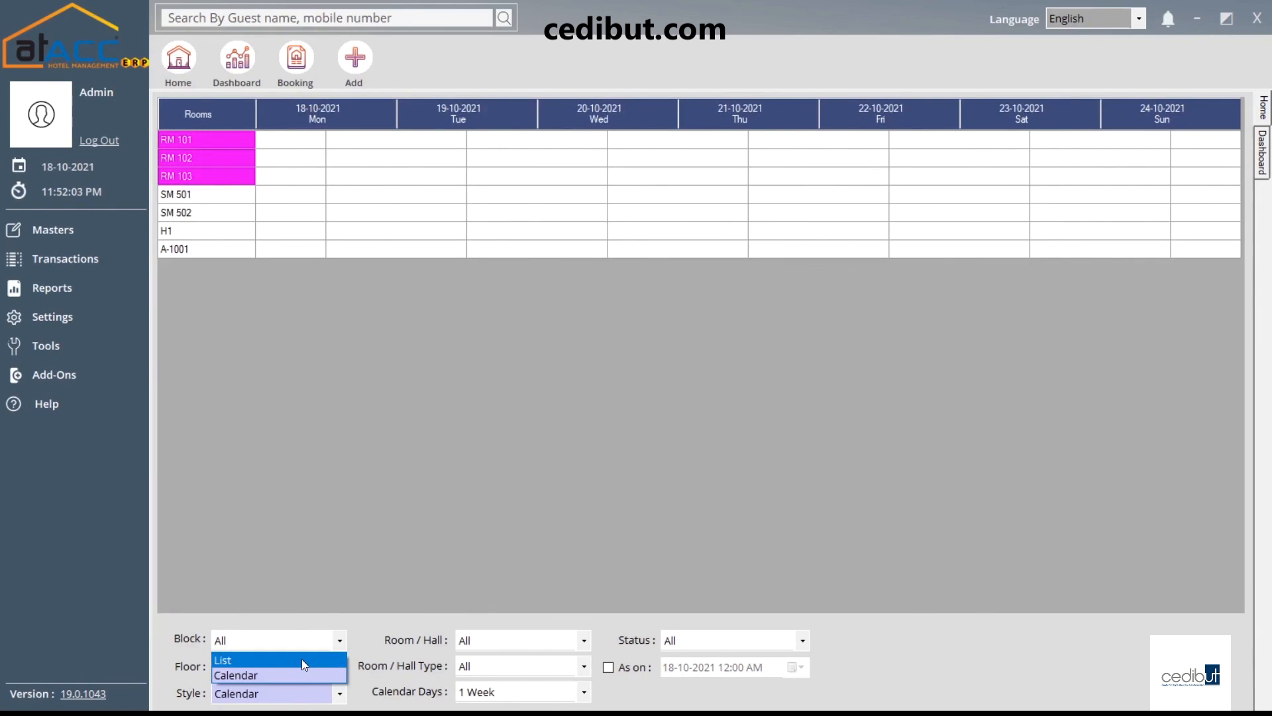
{"action": "left_click", "coordinate": [301, 659]}
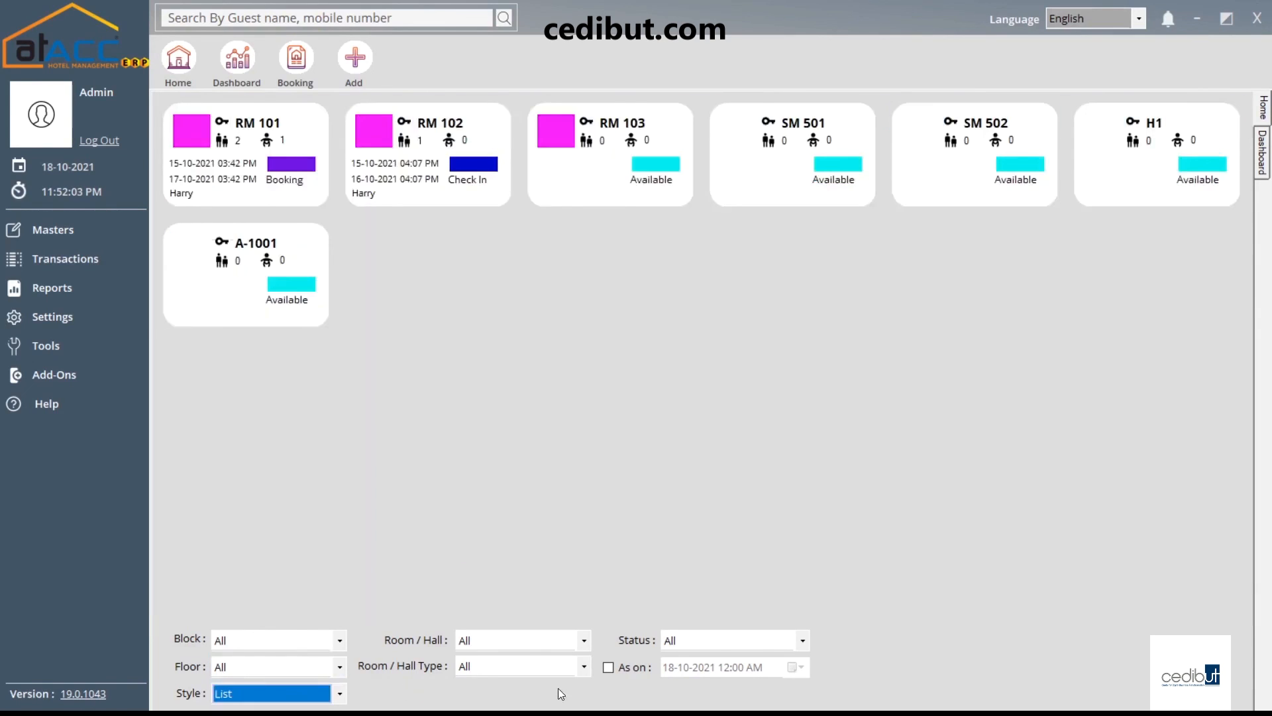
{"action": "left_click", "coordinate": [504, 644]}
{"action": "left_click", "coordinate": [487, 680]}
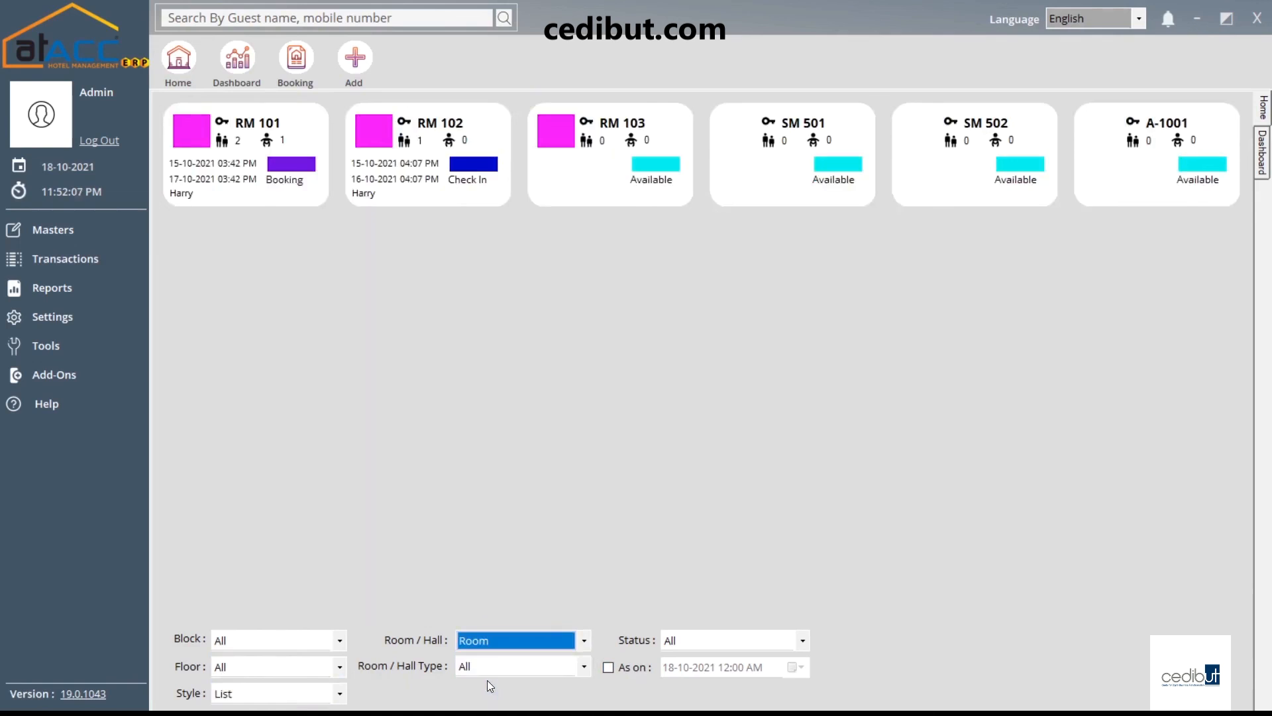
{"action": "left_click", "coordinate": [501, 647]}
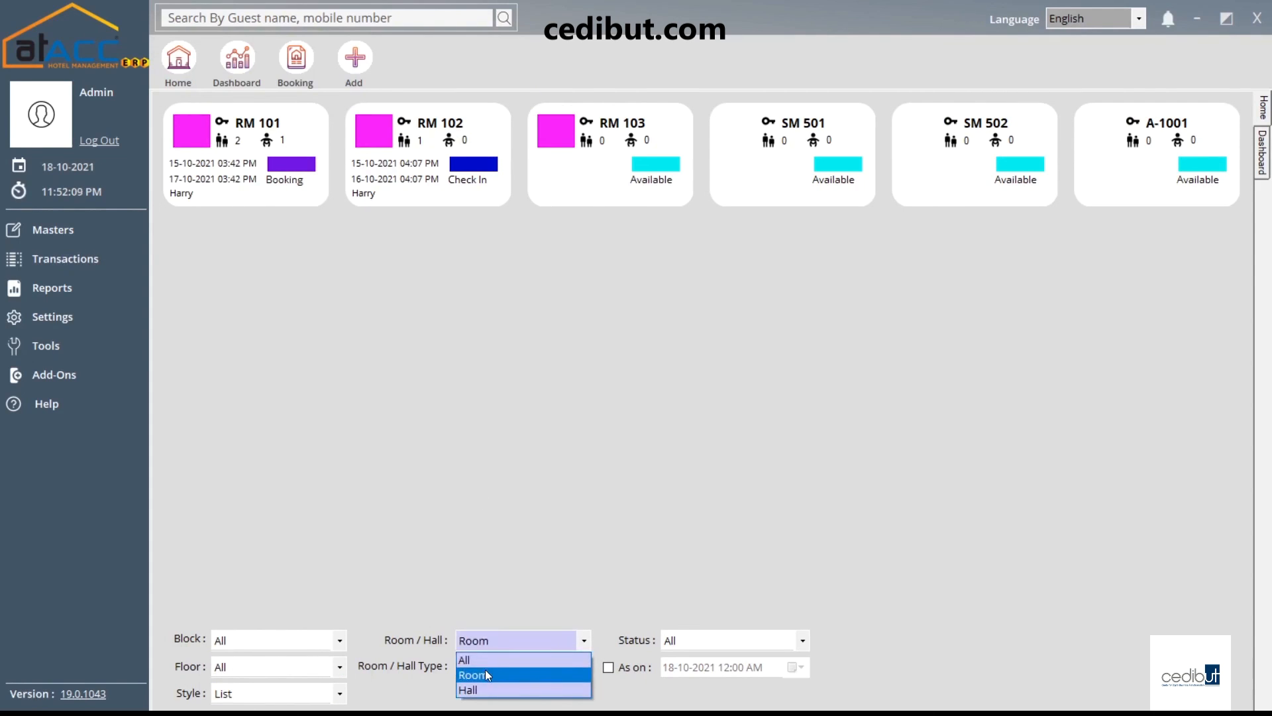
{"action": "left_click", "coordinate": [482, 674]}
{"action": "left_click", "coordinate": [491, 639]}
{"action": "left_click", "coordinate": [480, 689]}
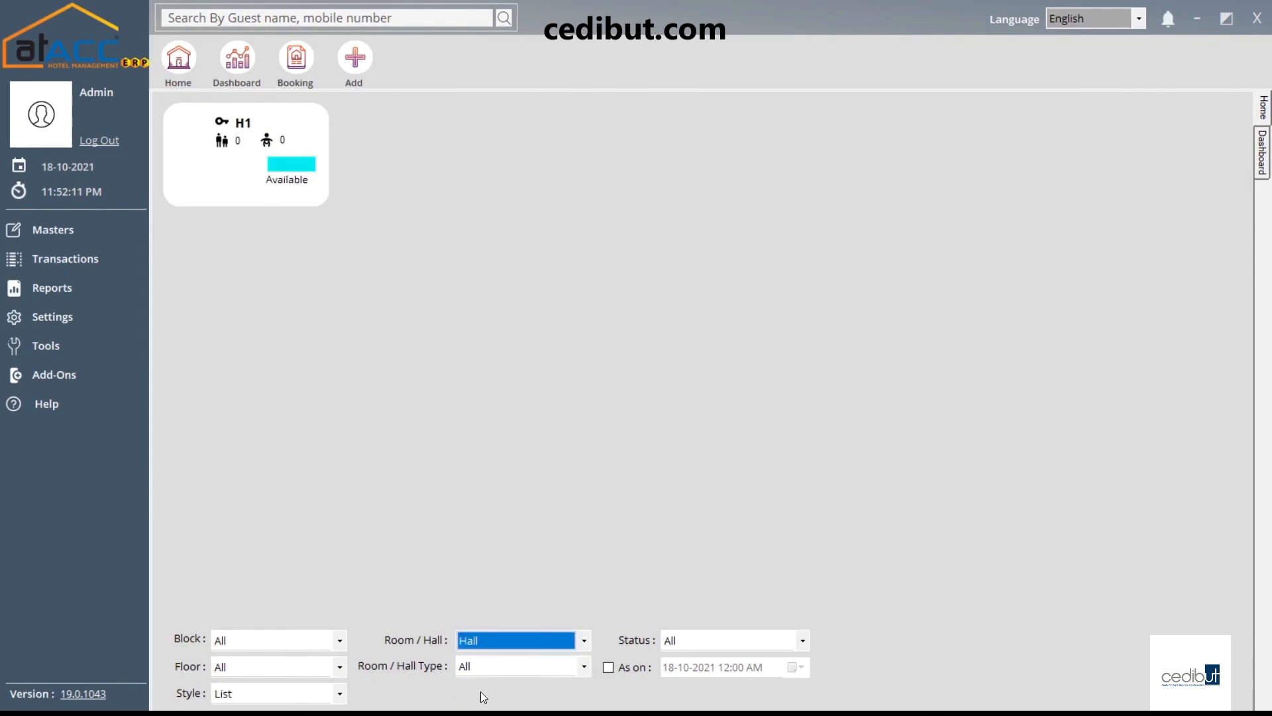
{"action": "left_click", "coordinate": [476, 632]}
{"action": "left_click", "coordinate": [498, 659]}
{"action": "left_click", "coordinate": [491, 666]}
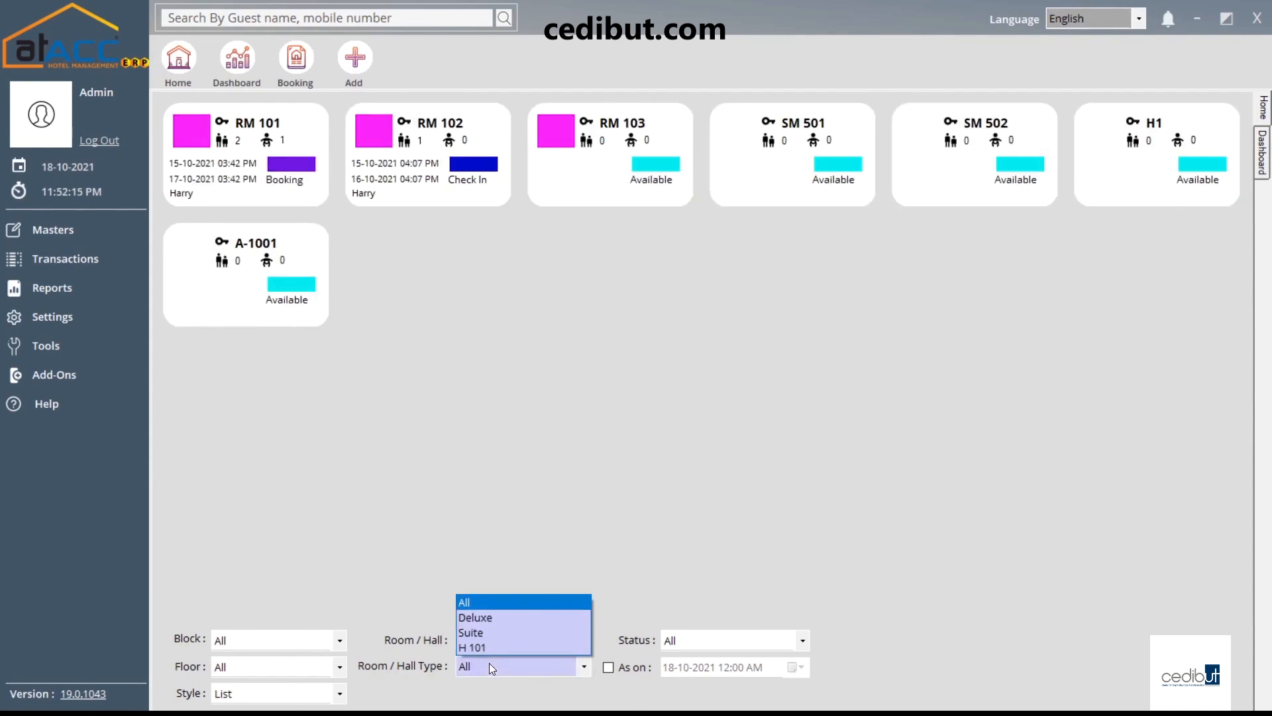
{"action": "left_click", "coordinate": [733, 642]}
{"action": "left_click", "coordinate": [733, 643]}
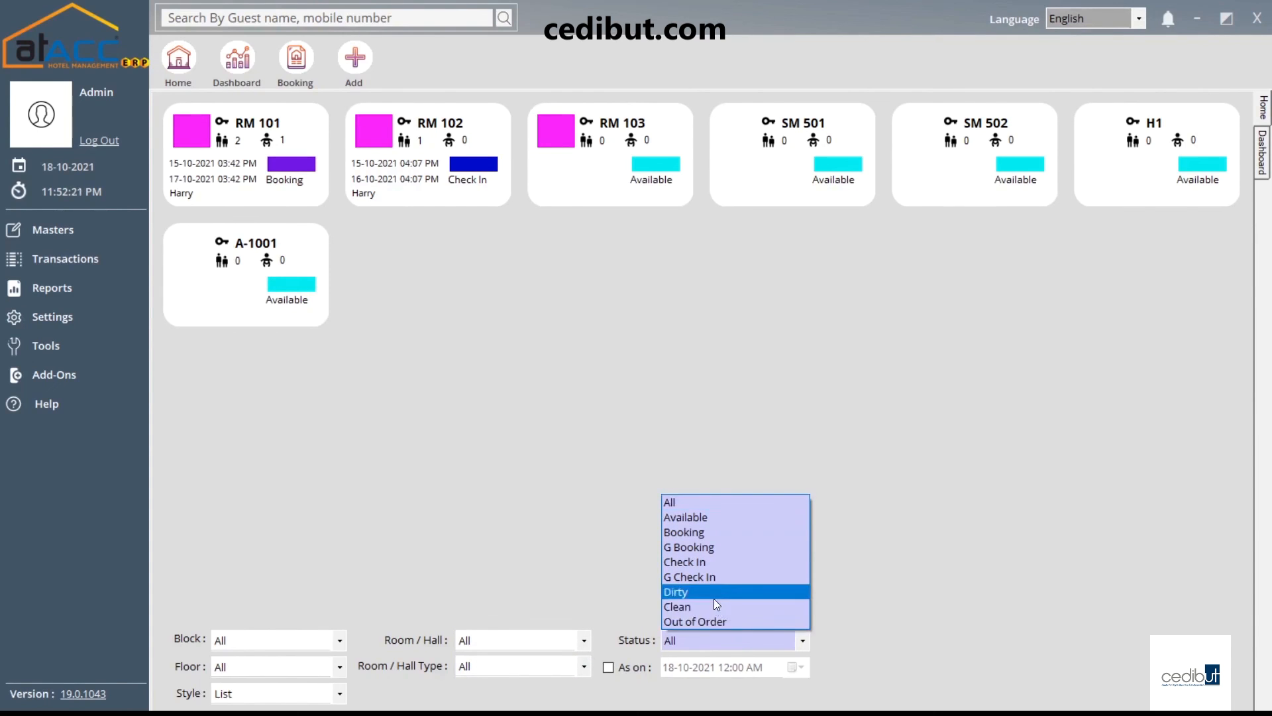
{"action": "left_click", "coordinate": [713, 623]}
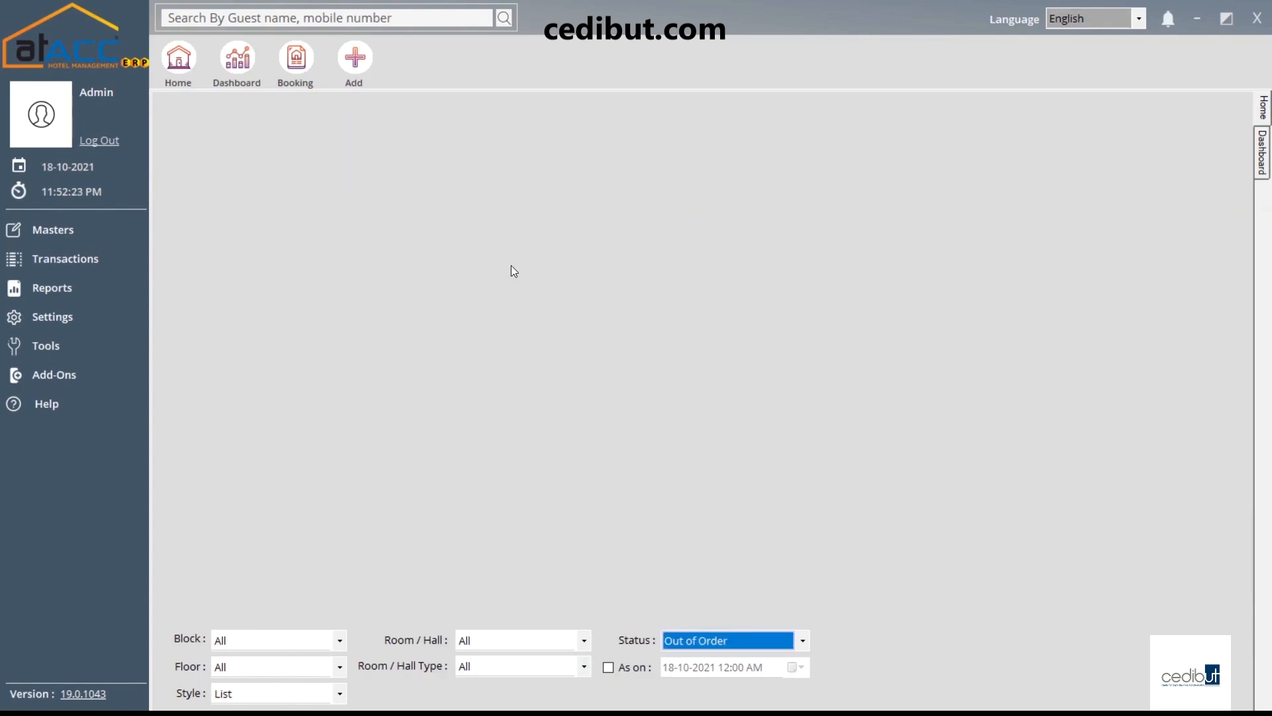
{"action": "left_click", "coordinate": [735, 645]}
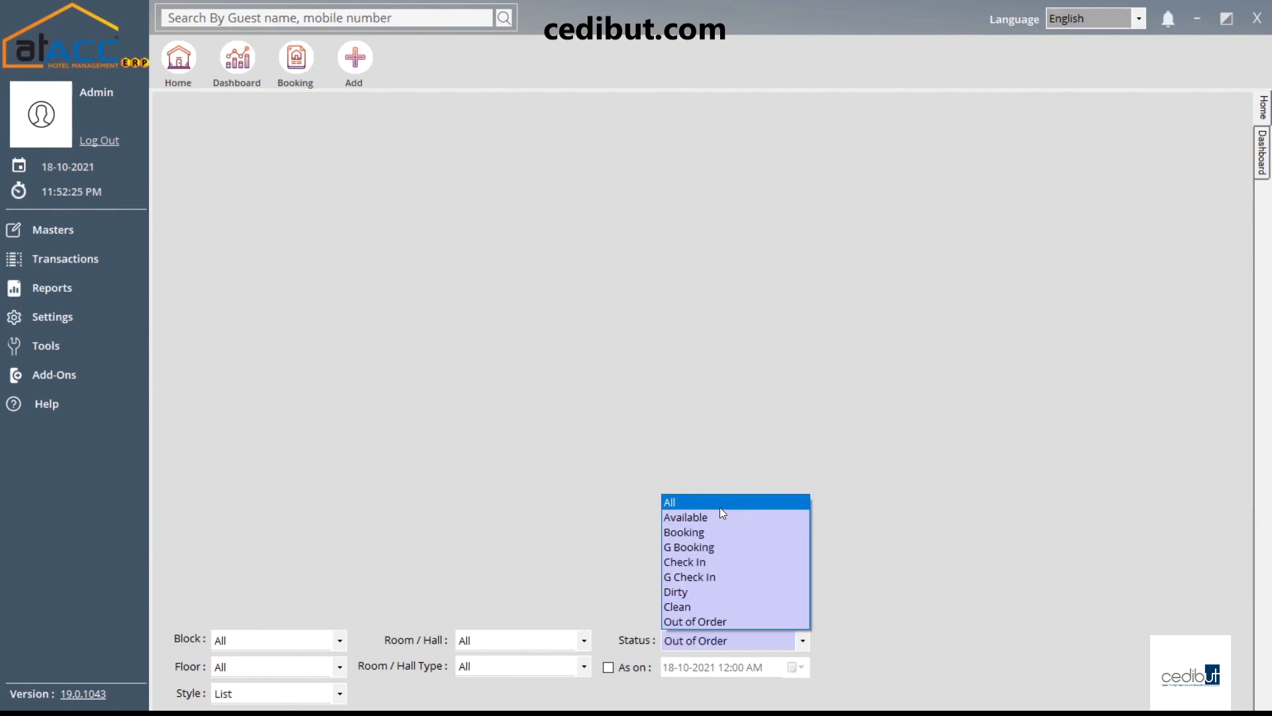
{"action": "left_click", "coordinate": [707, 517]}
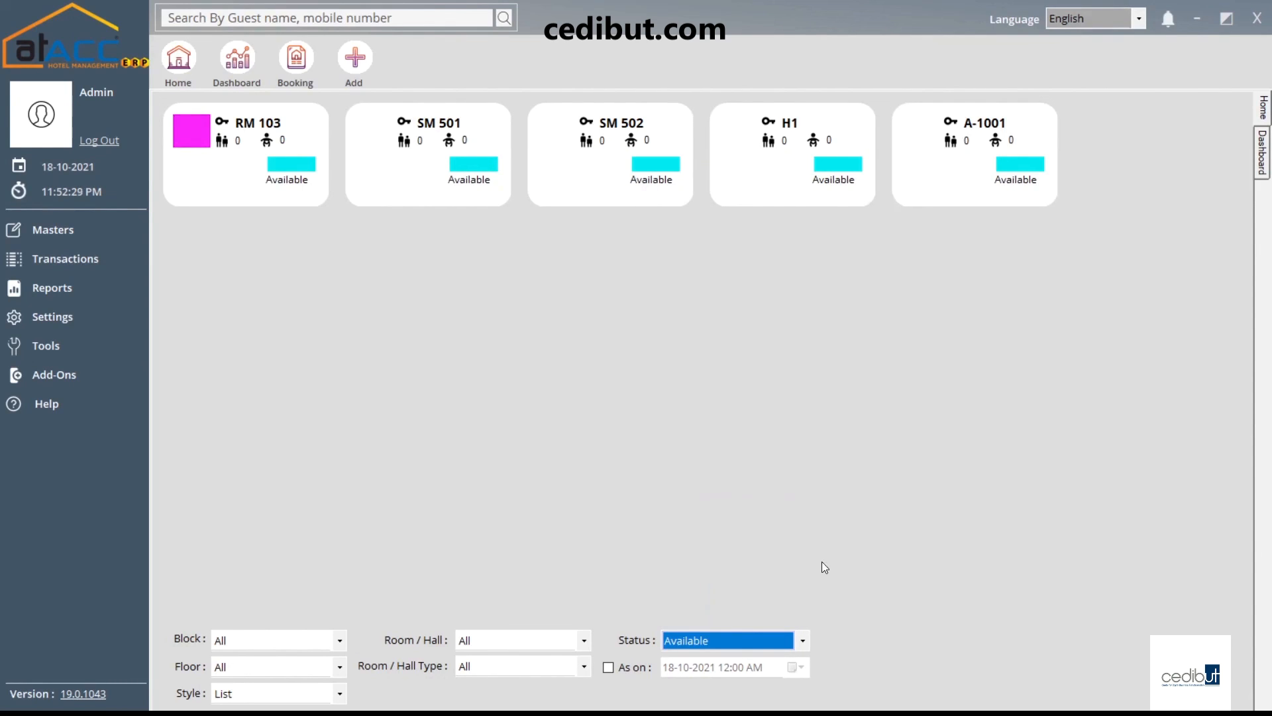
{"action": "left_click", "coordinate": [762, 641]}
{"action": "left_click", "coordinate": [741, 500]}
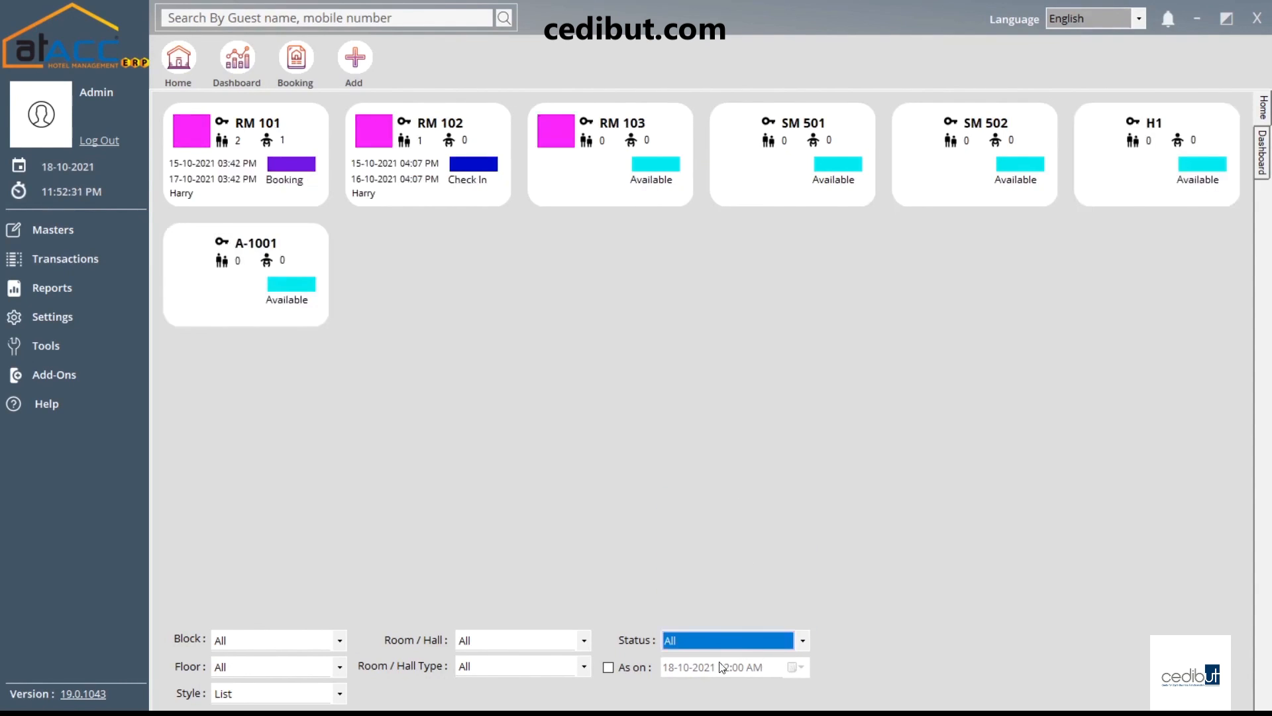
{"action": "left_click", "coordinate": [618, 669]}
{"action": "left_click", "coordinate": [618, 669]}
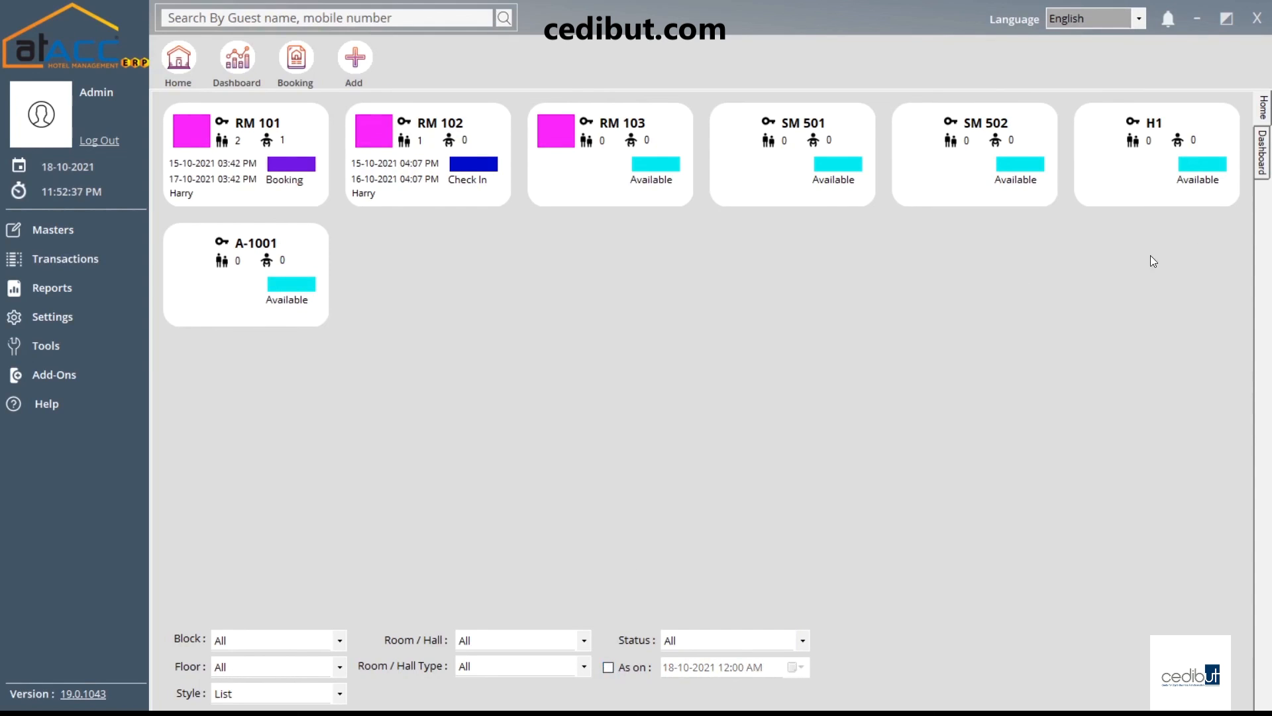
{"action": "left_click", "coordinate": [1134, 19]}
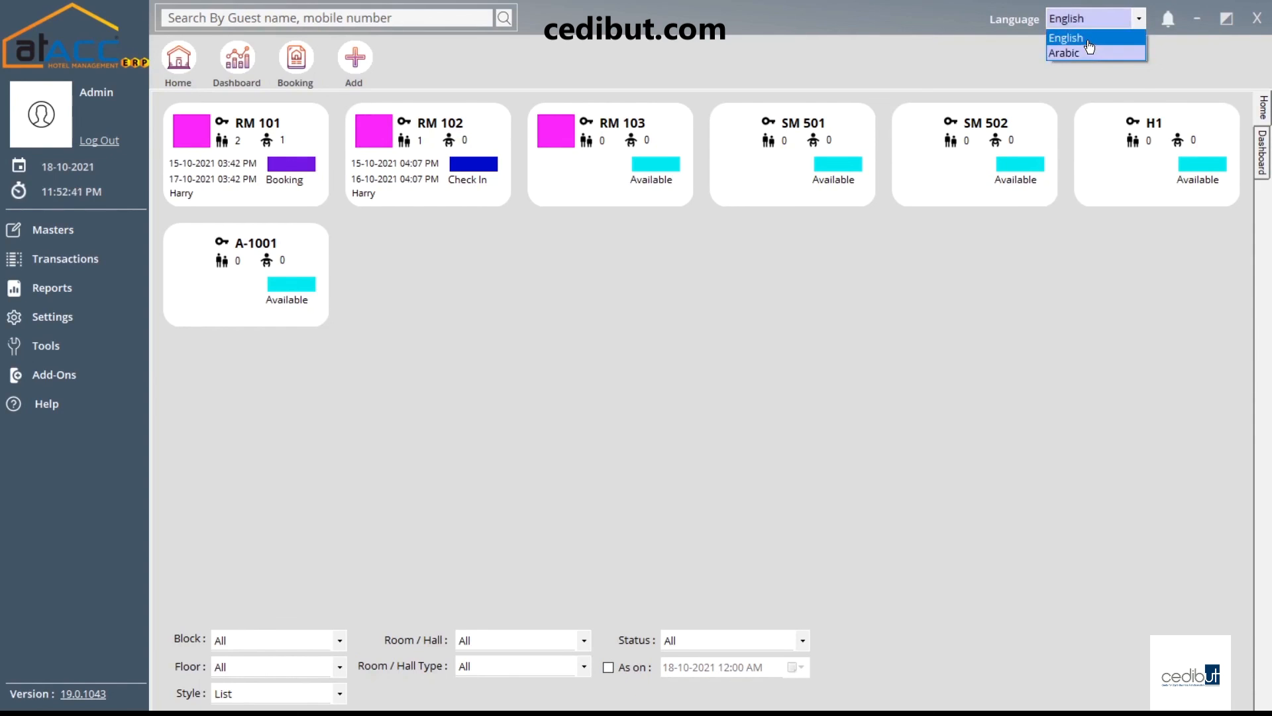
{"action": "left_click", "coordinate": [1108, 81]}
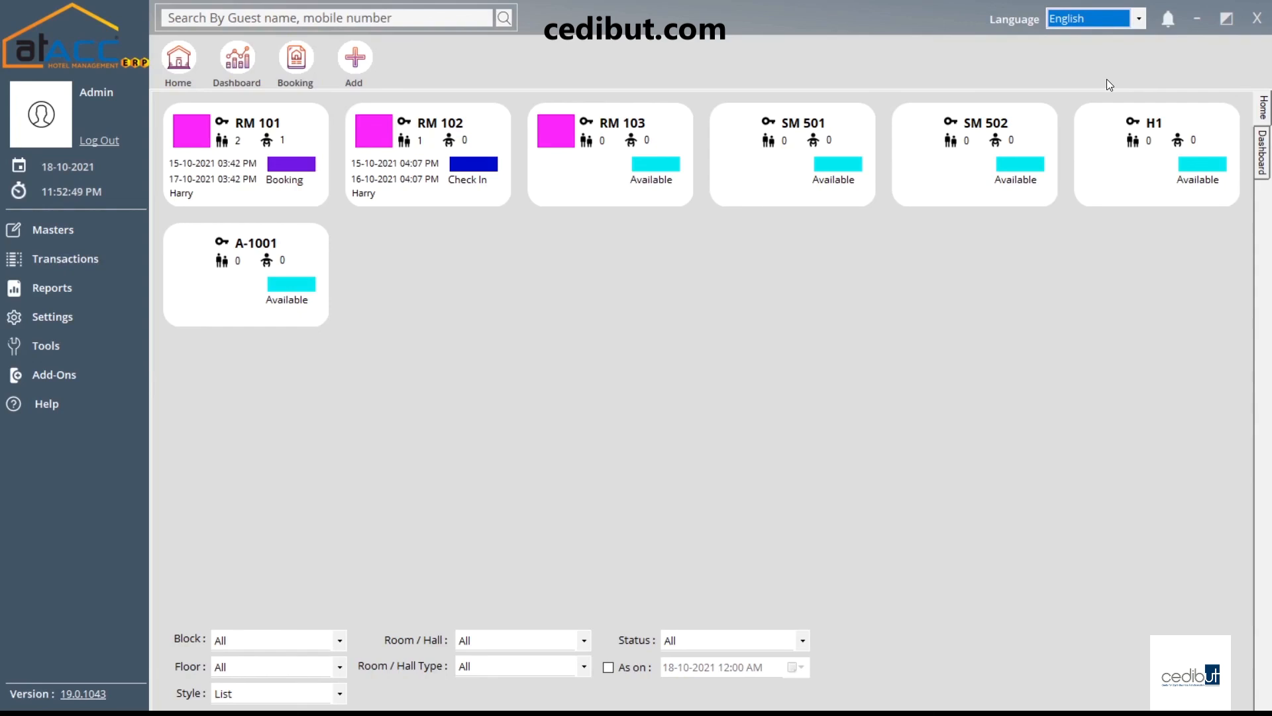